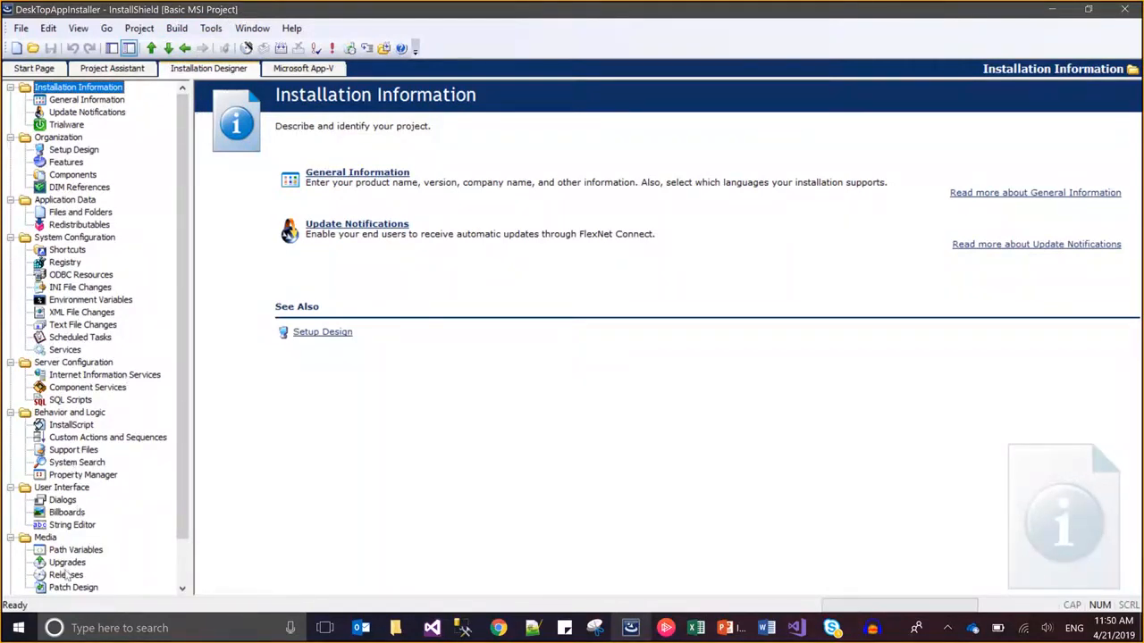
# Step: Open the Releases view and review the settings of the Kudos Product Config and its Kudos Release
pyautogui.click(66, 574)
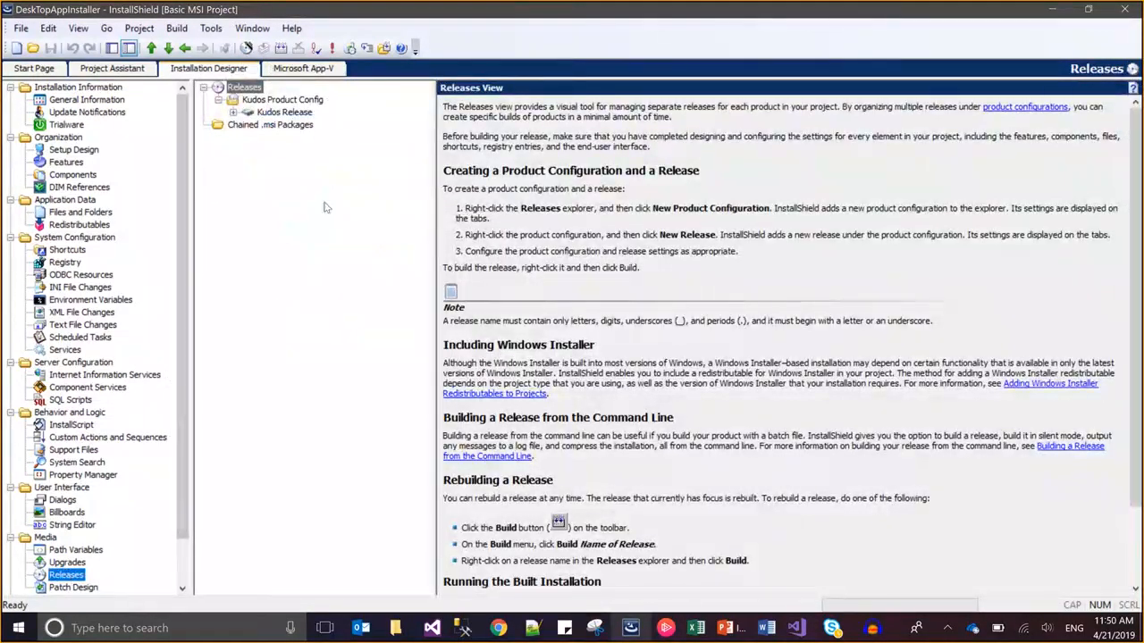
pyautogui.click(294, 103)
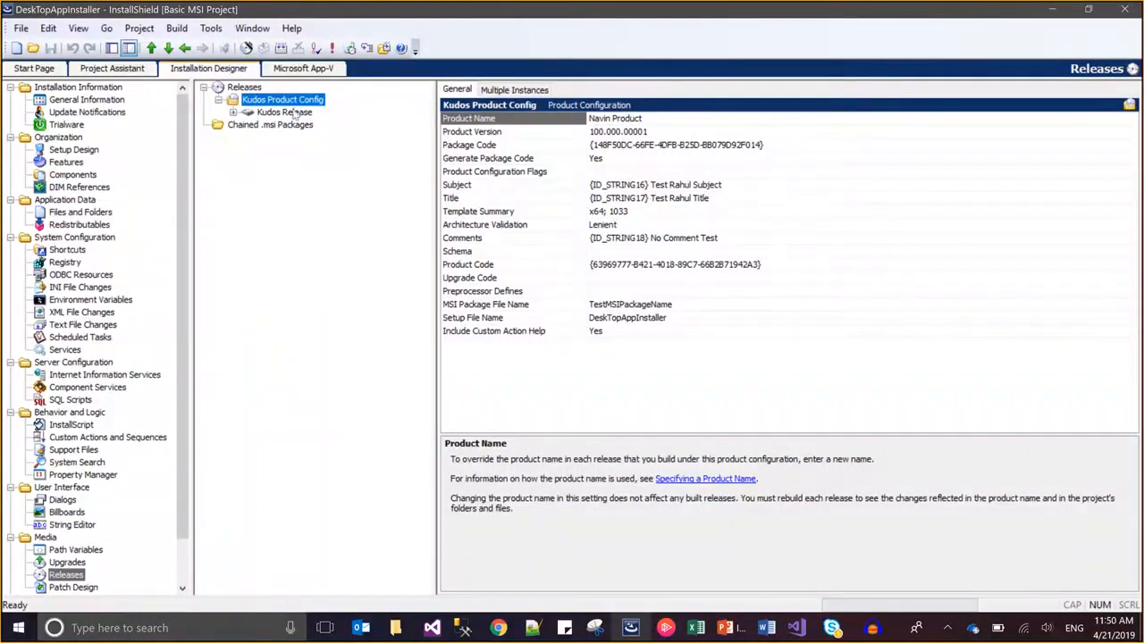
pyautogui.click(294, 109)
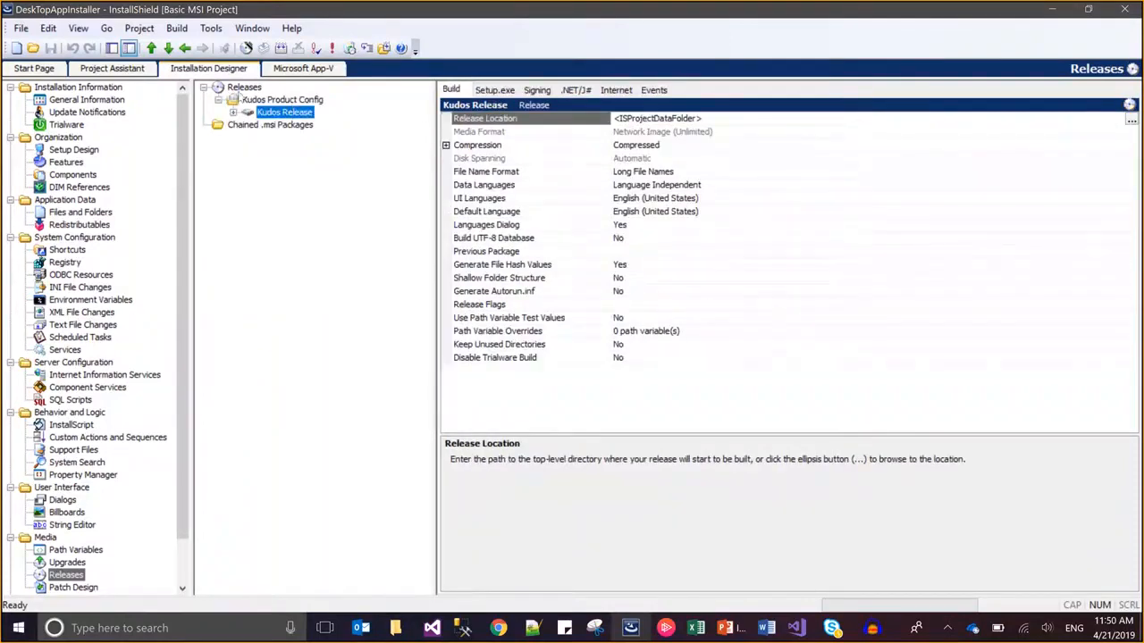
pyautogui.click(240, 88)
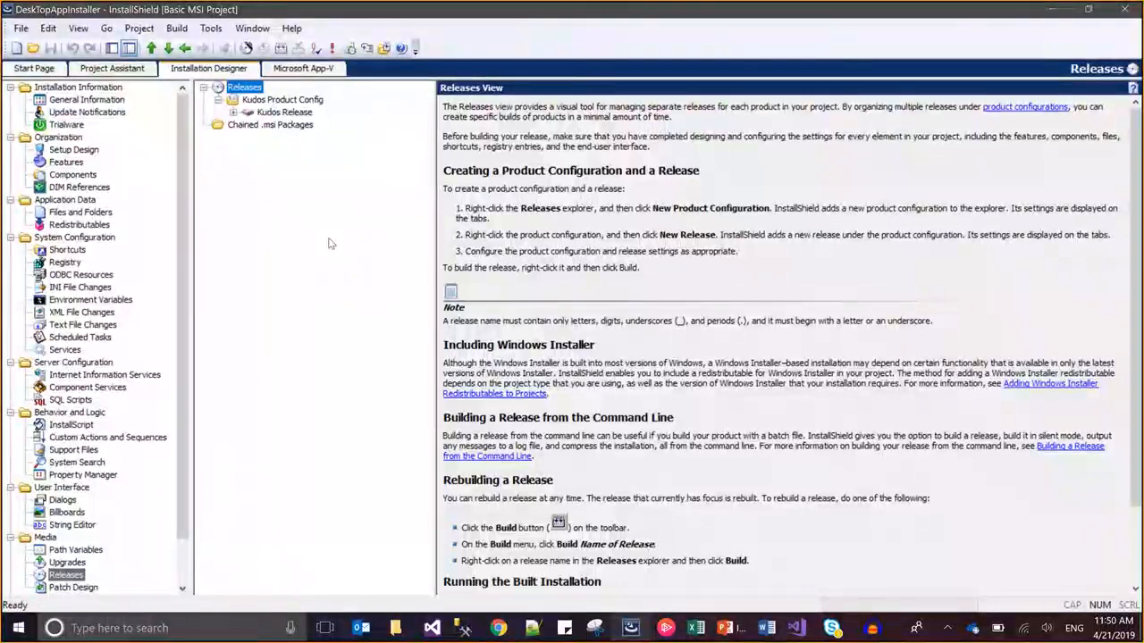
# Step: Rename the Kudos Product Config product configuration as "AXA Client"
pyautogui.click(297, 101)
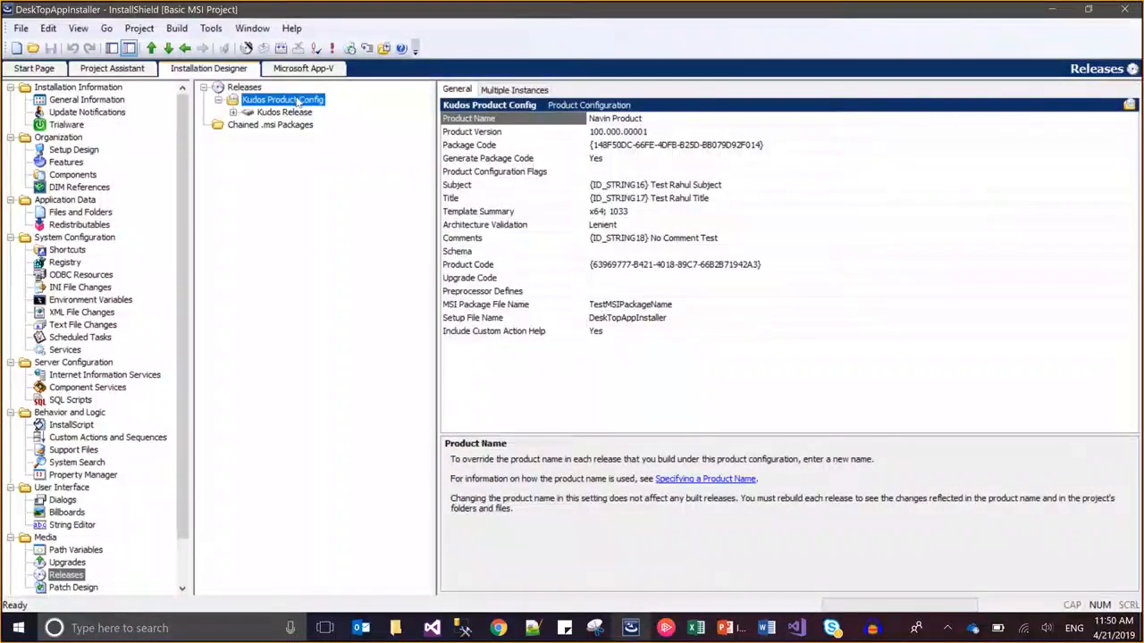
pyautogui.click(298, 101)
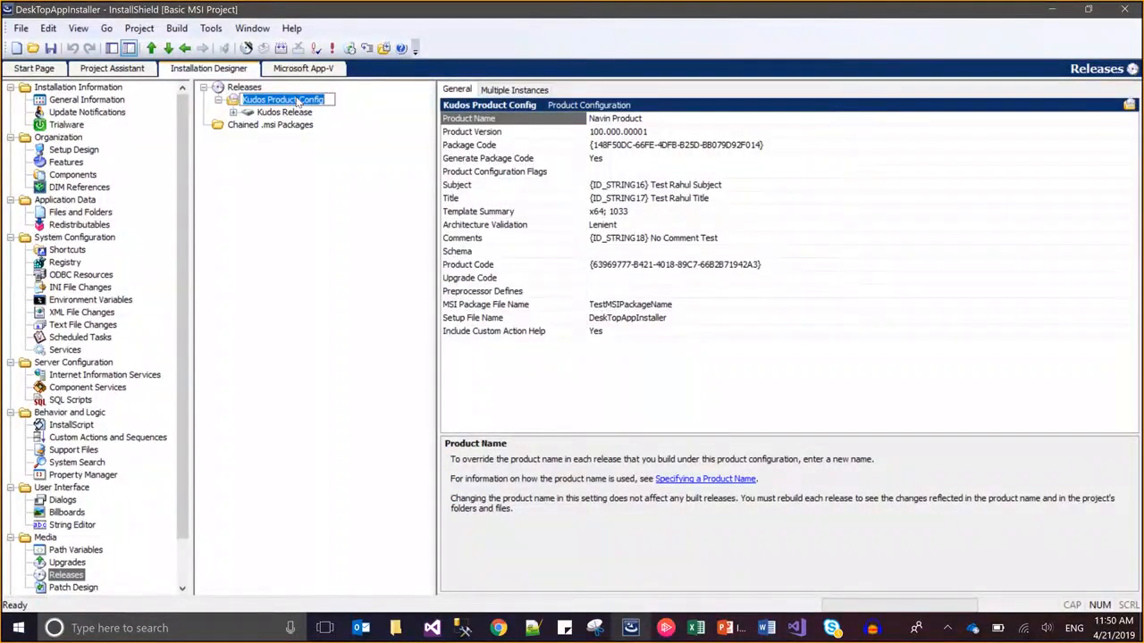
pyautogui.write('AXA')
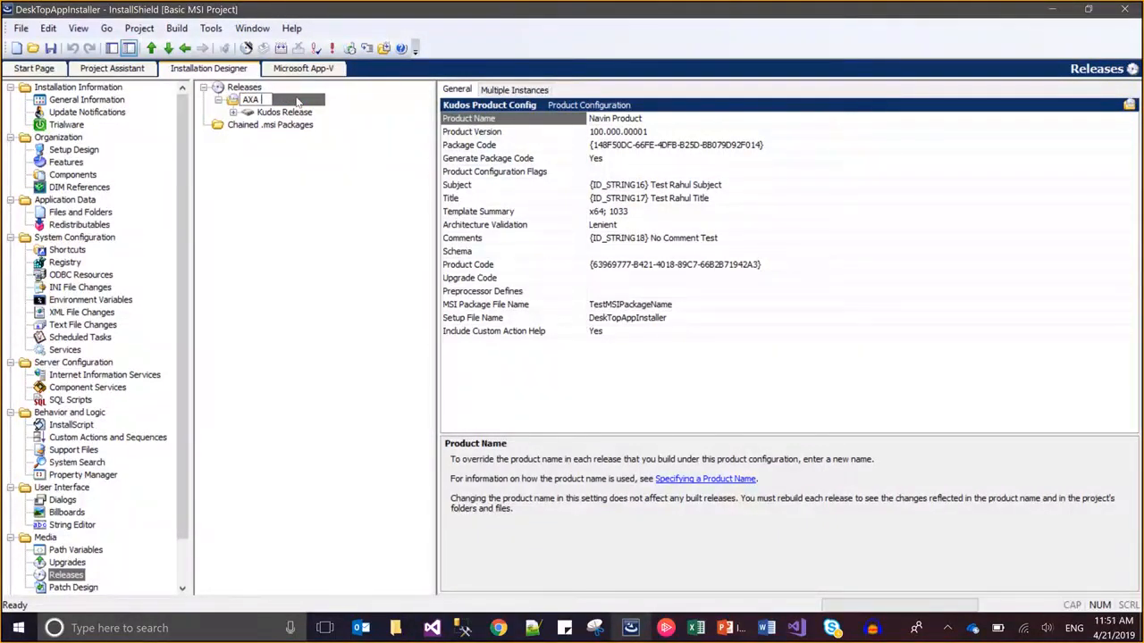
pyautogui.write('Client')
pyautogui.press('Return')
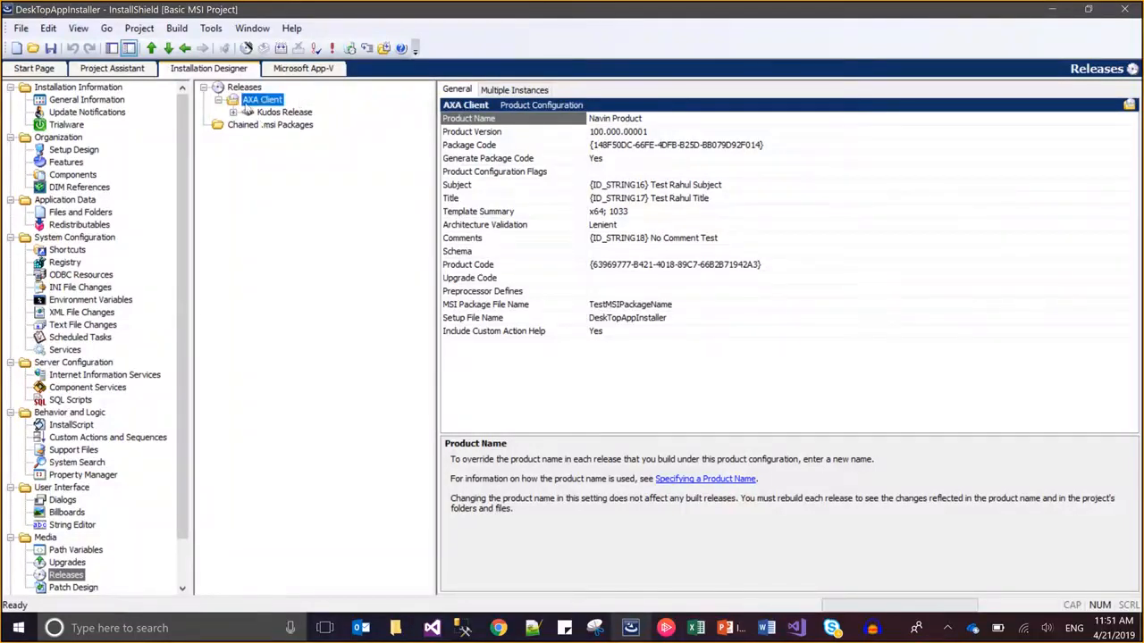
# Step: Add a second product configuration under Releases, name it "Airtel Client" and display its settings
pyautogui.click(243, 89)
pyautogui.rightClick(242, 90)
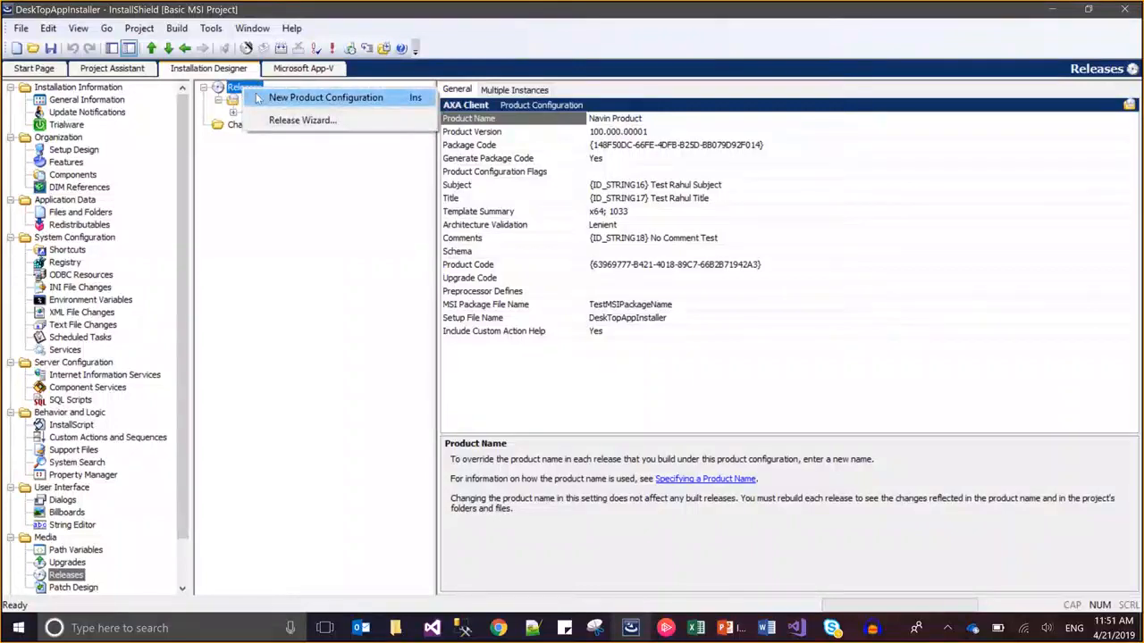
pyautogui.click(268, 95)
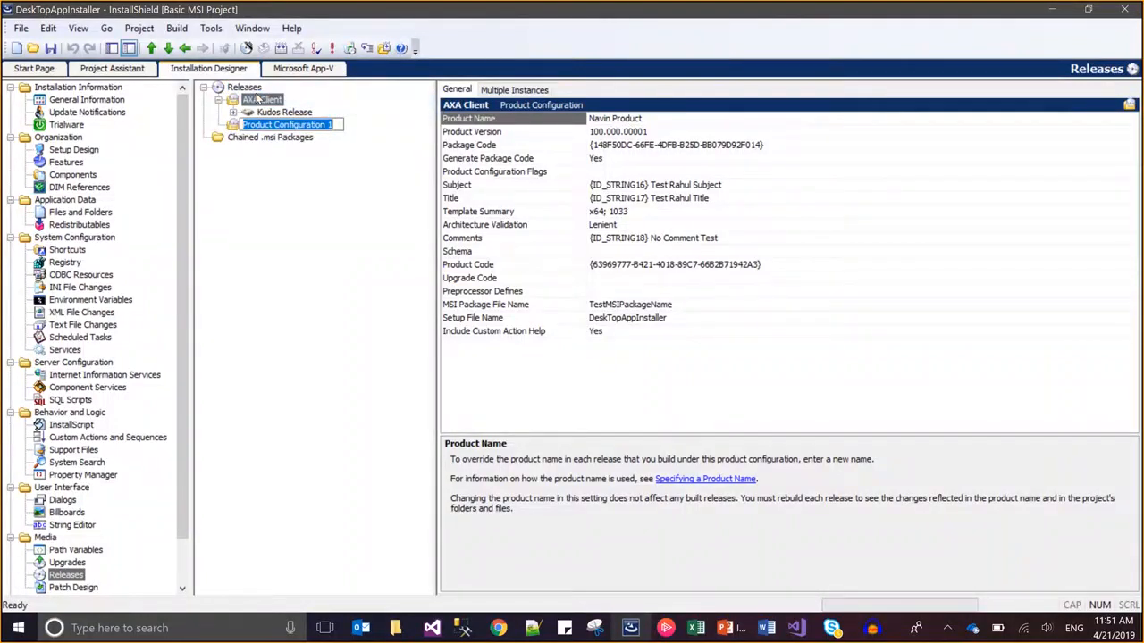
pyautogui.write('Airtel')
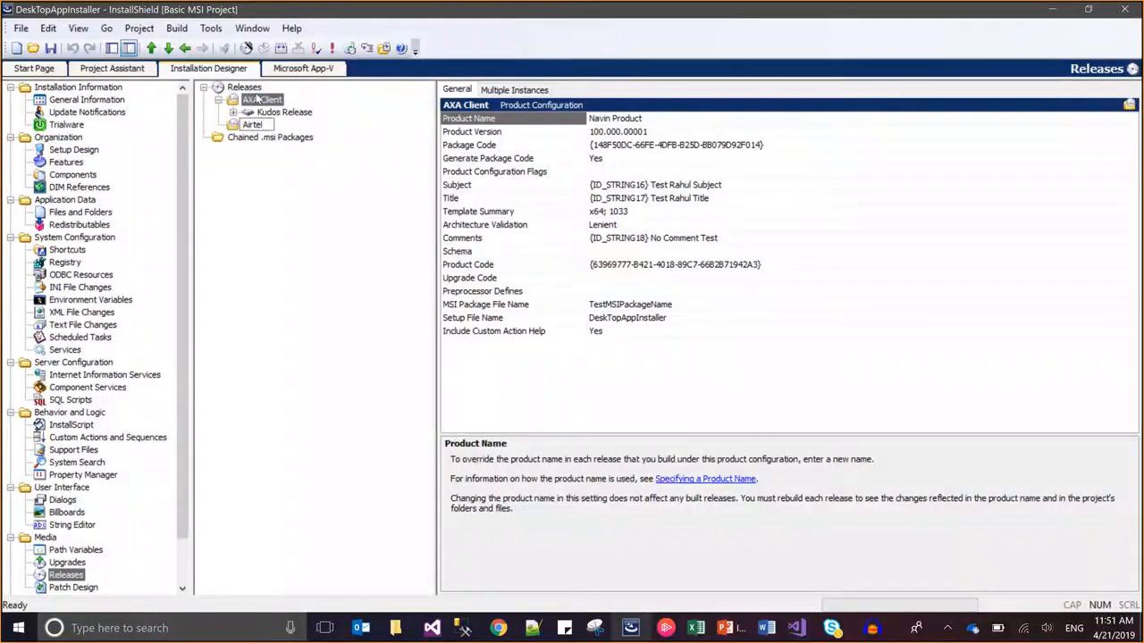
pyautogui.write(' Client')
pyautogui.press('Return')
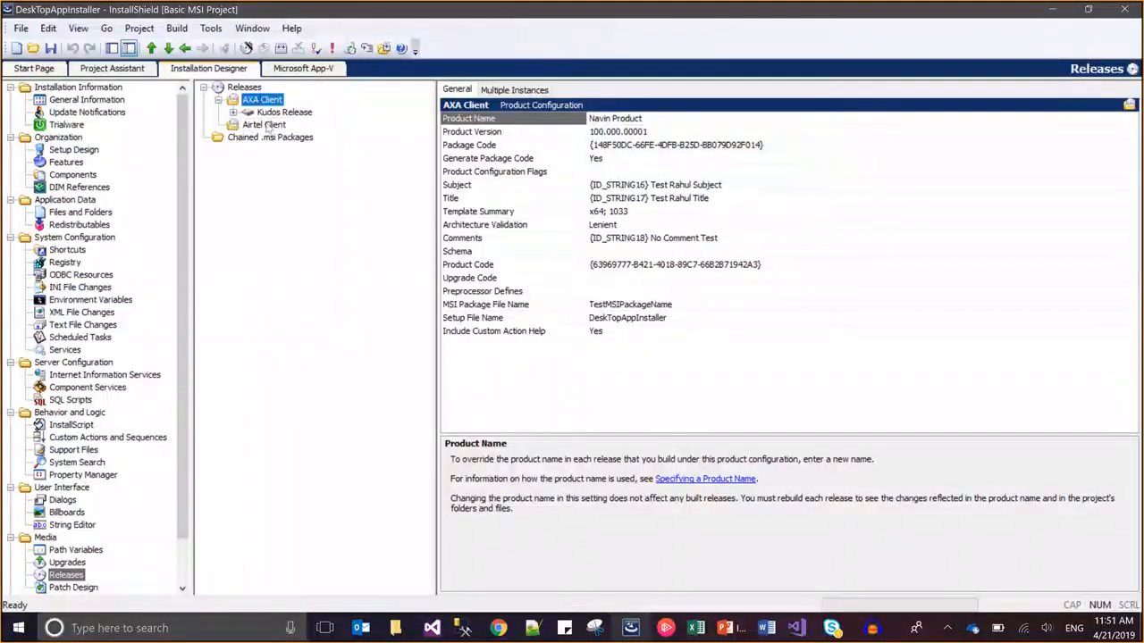
pyautogui.click(267, 125)
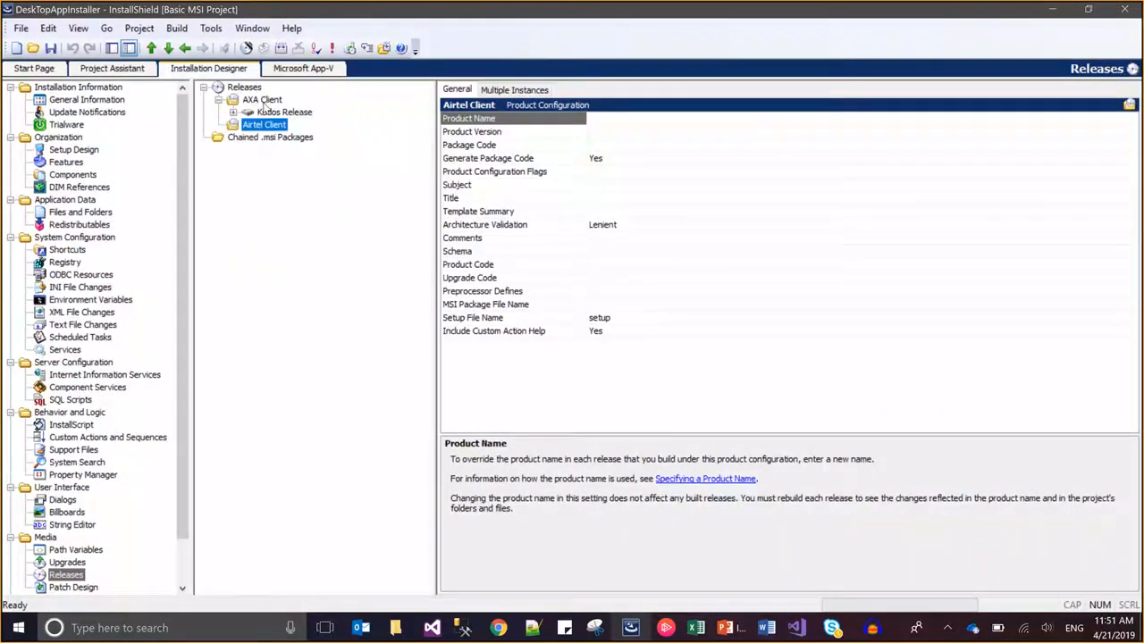
# Step: Set the AXA Client configuration's product name to "AXA Desktop Suit" and save the project
pyautogui.click(262, 100)
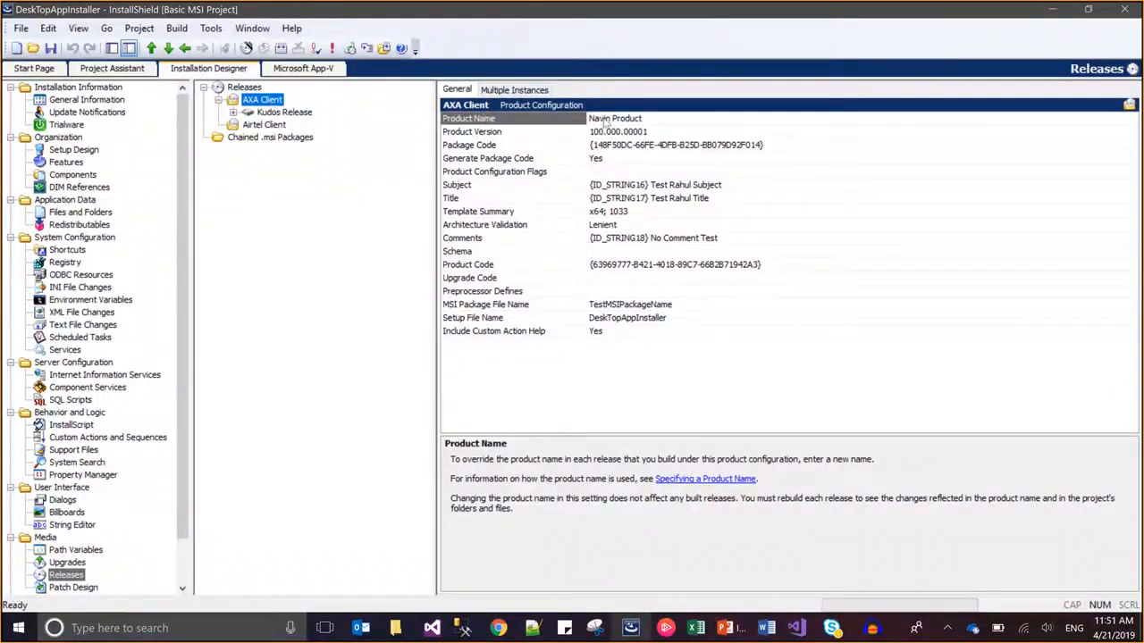
pyautogui.click(652, 124)
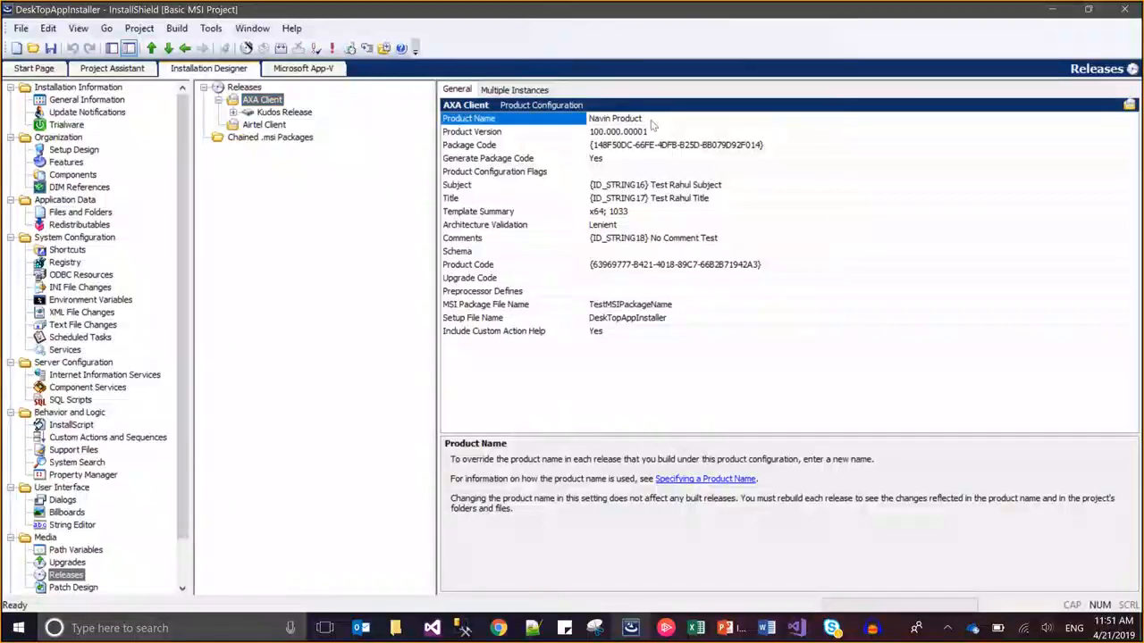
pyautogui.hotkey('ctrl', 'shift', 'Left')
pyautogui.hotkey('ctrl', 'shift', 'Left')
pyautogui.write('AXA Sui')
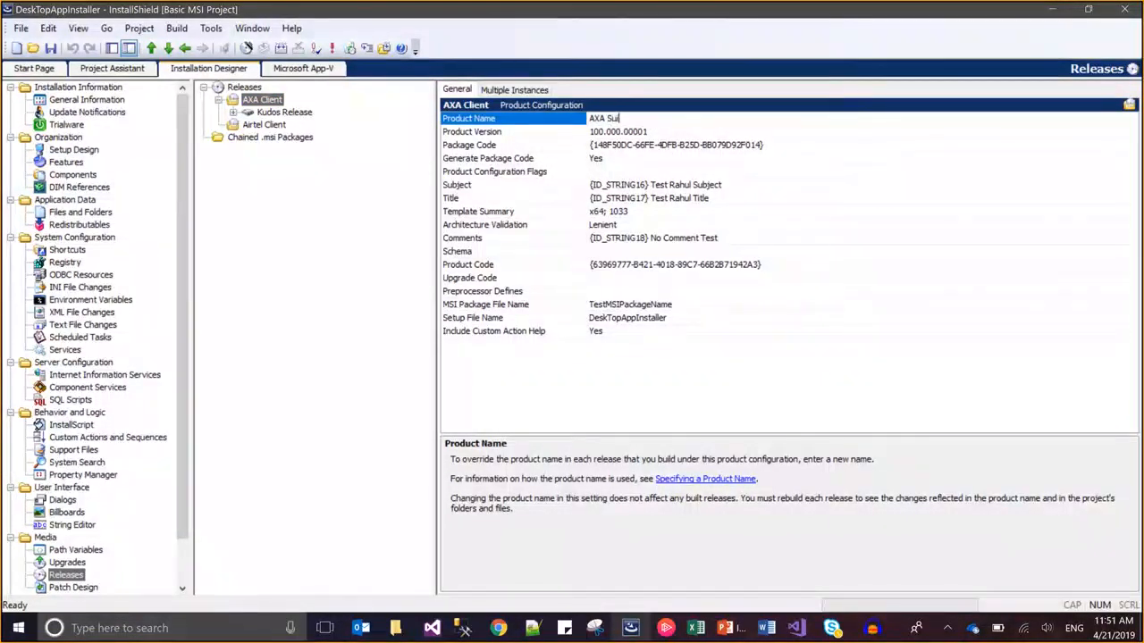
pyautogui.press('BackSpace')
pyautogui.press('BackSpace')
pyautogui.press('BackSpace')
pyautogui.write('Desktop Suit')
pyautogui.hotkey('ctrl', 's')
# Step: Check the project's General Information, and set the Airtel Client configuration's product name to "Airtel Desktop App"
pyautogui.click(71, 102)
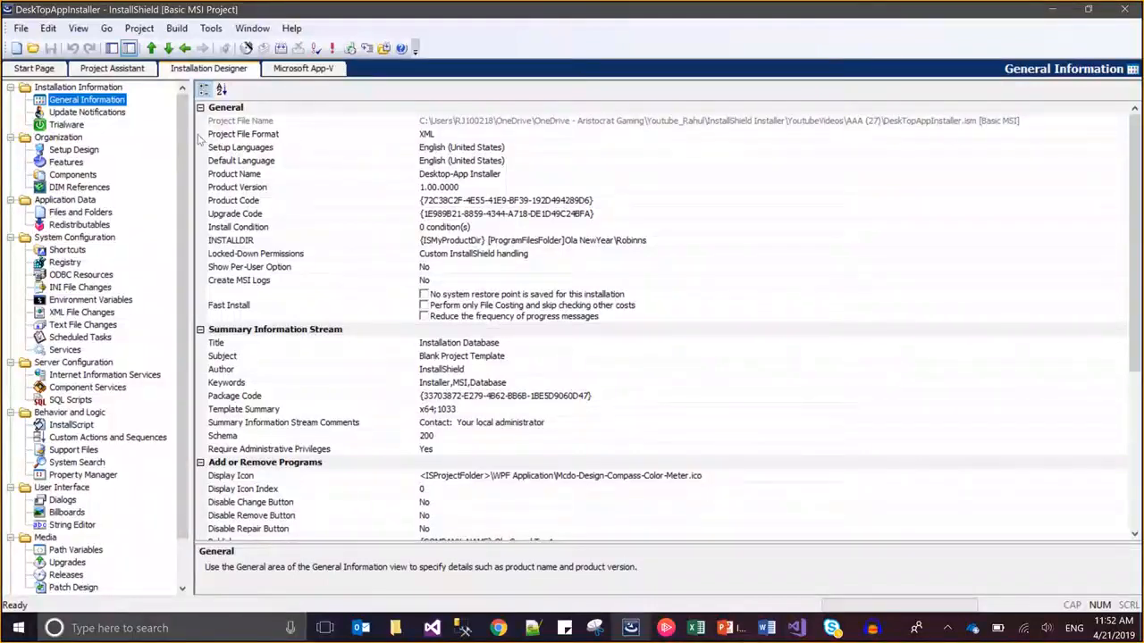
pyautogui.click(77, 577)
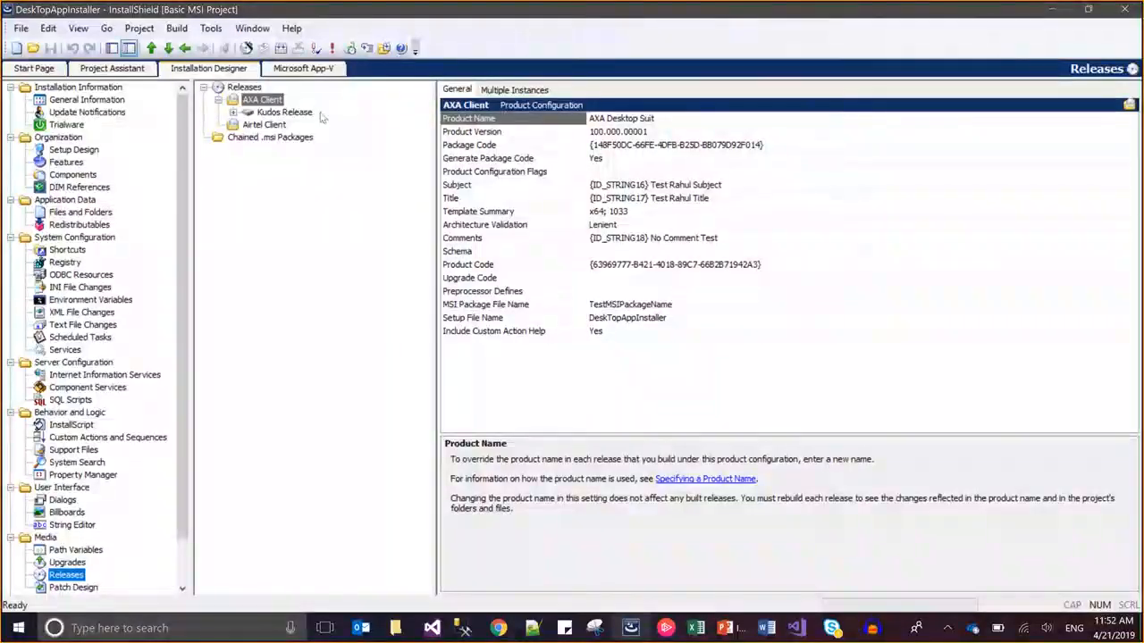
pyautogui.click(264, 125)
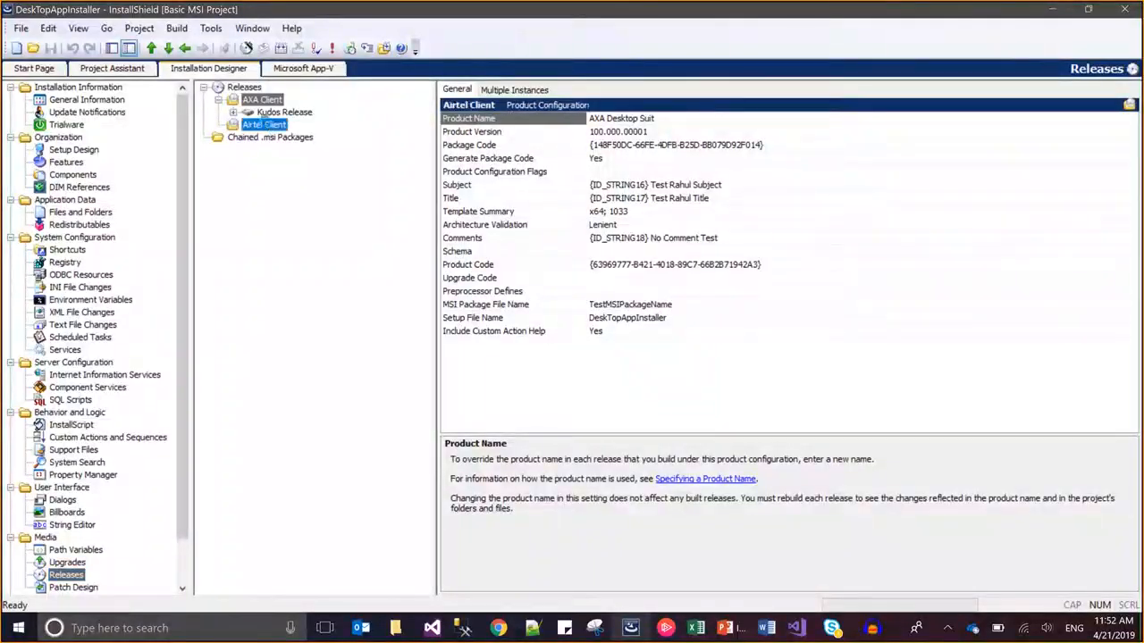
pyautogui.click(693, 120)
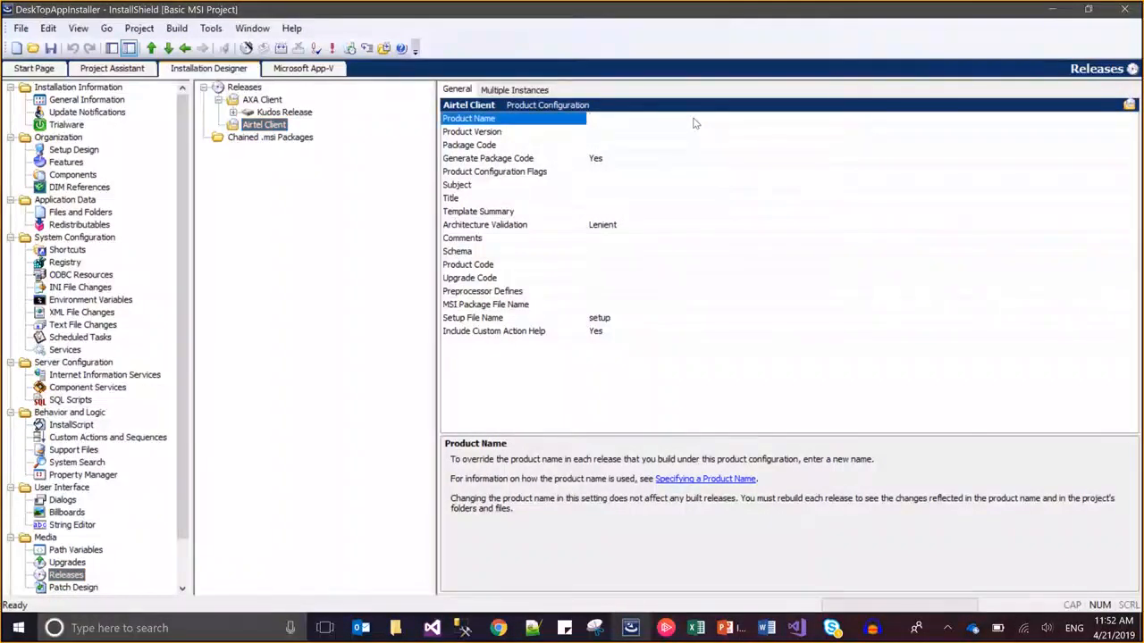
pyautogui.write('Airtel Desktop App')
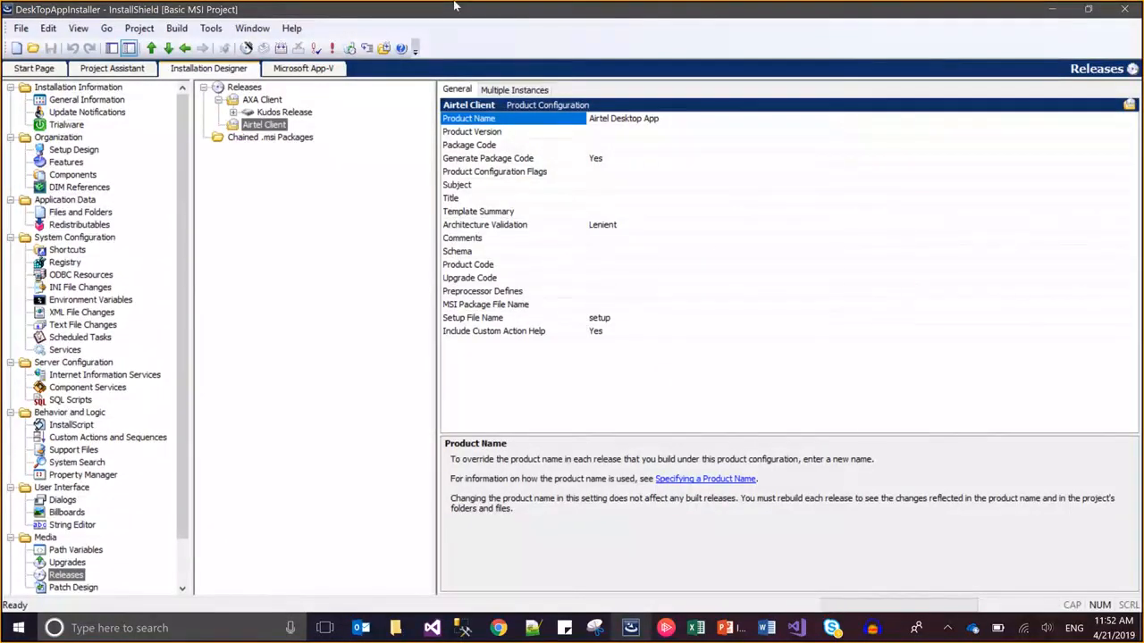
# Step: Set the Airtel Client configuration's product version to 1.0.0.1 and compare it with the AXA Client's product version
pyautogui.click(637, 132)
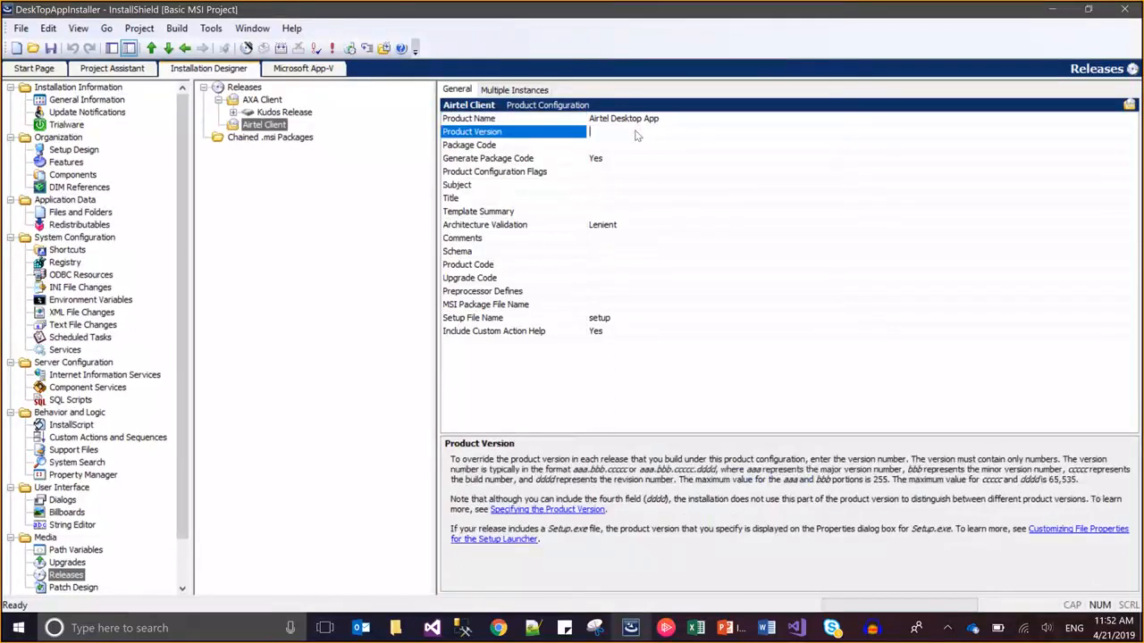
pyautogui.write('1.0.0.01')
pyautogui.click(267, 100)
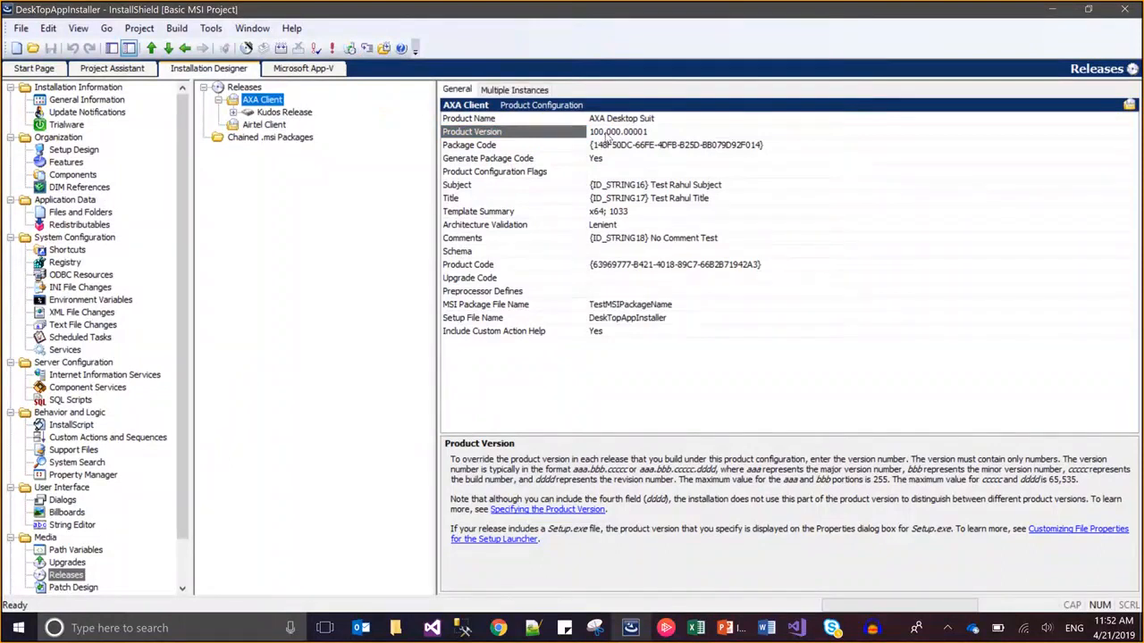
pyautogui.click(656, 136)
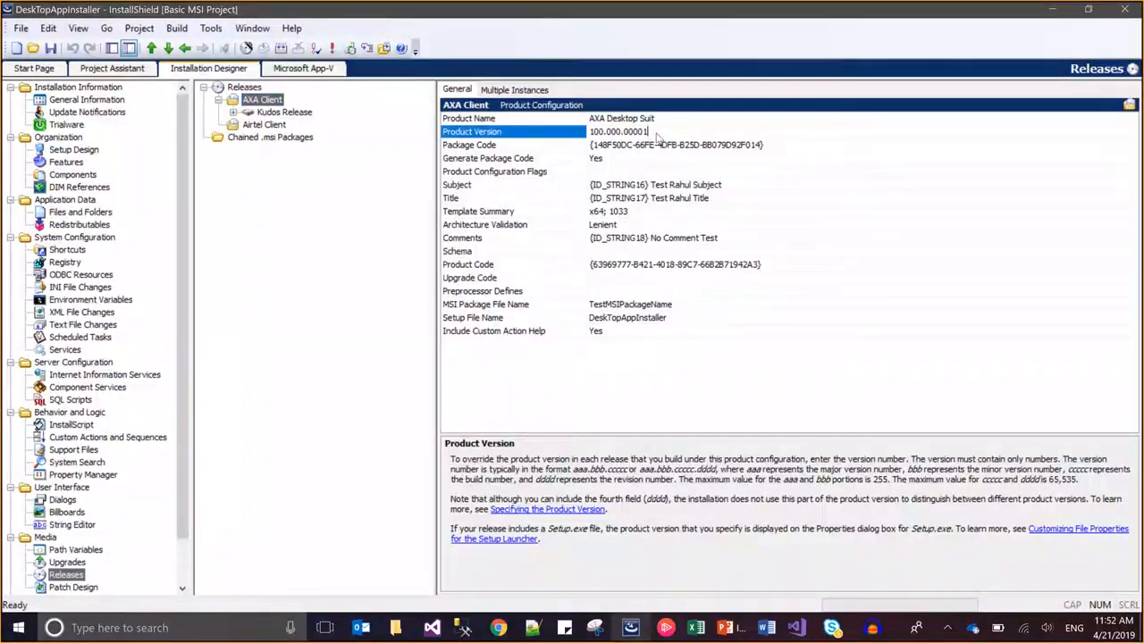
# Step: Generate a new package code GUID for the Airtel Client configuration and review the Generate Package Code options
pyautogui.click(255, 124)
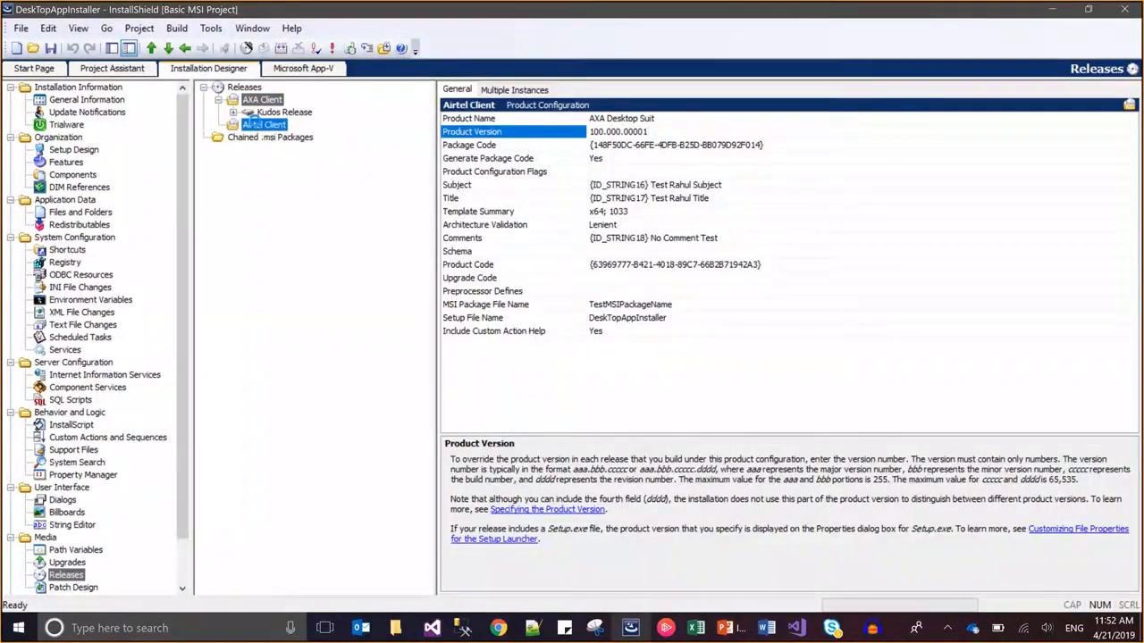
pyautogui.click(815, 148)
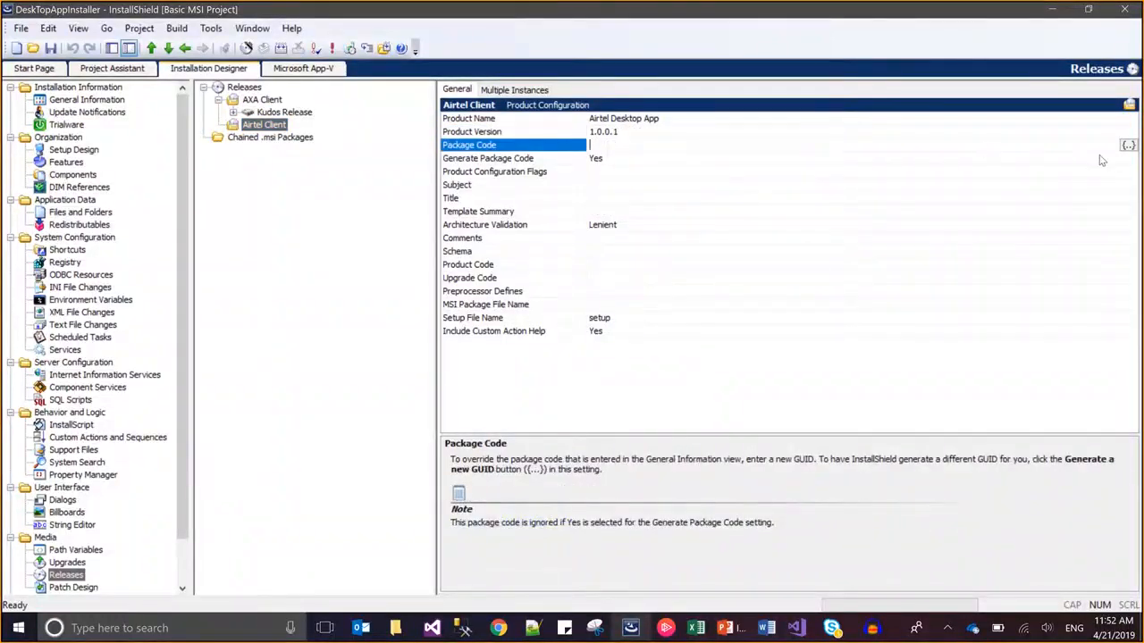
pyautogui.click(1128, 145)
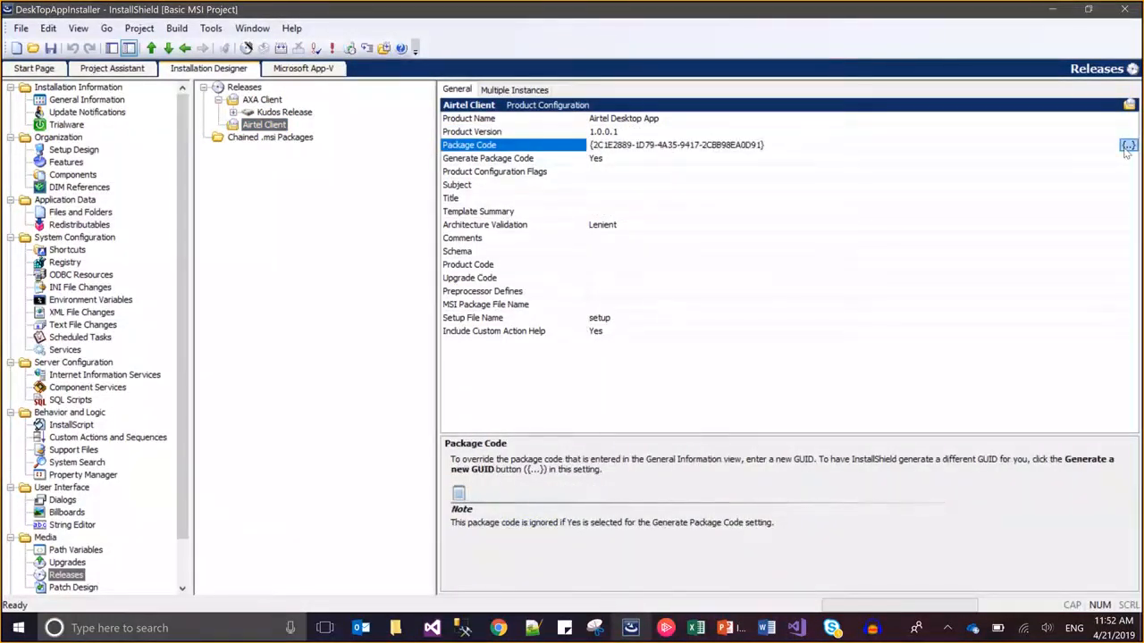
pyautogui.click(605, 160)
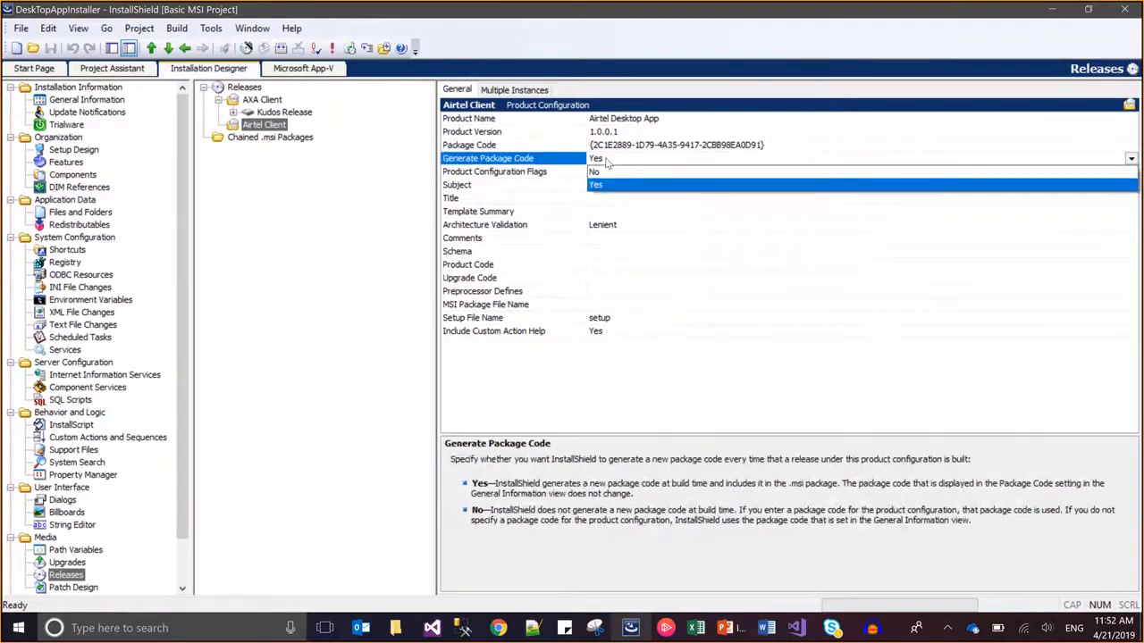
pyautogui.click(516, 175)
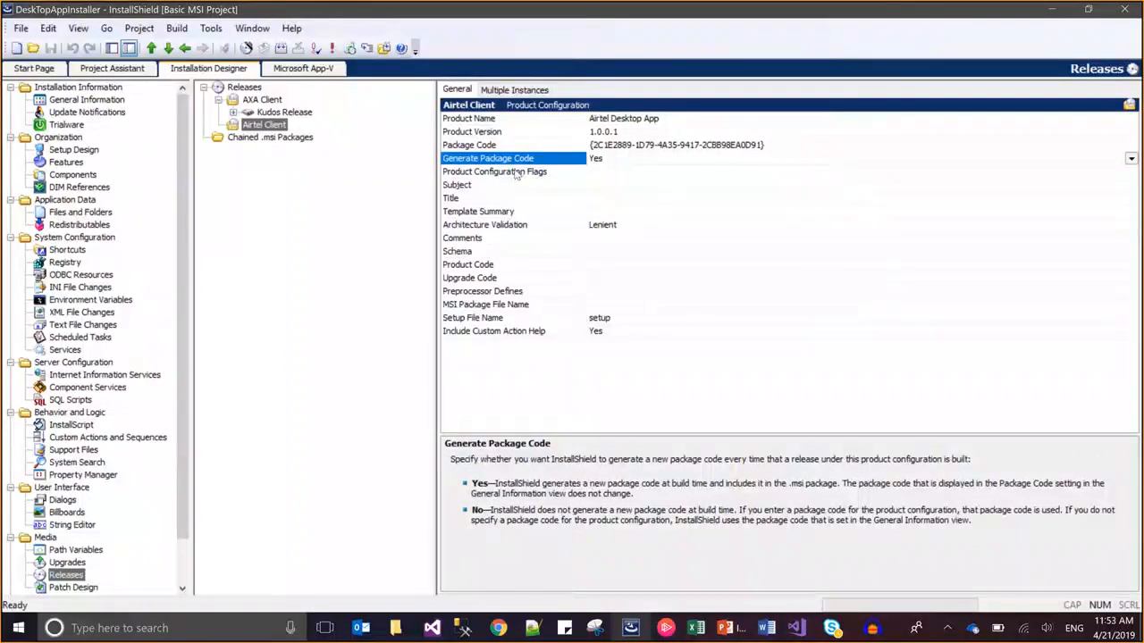
# Step: Examine the Product Configuration Flags setting, the WPF_Application feature, and its Configuration component in the setup design
pyautogui.click(516, 174)
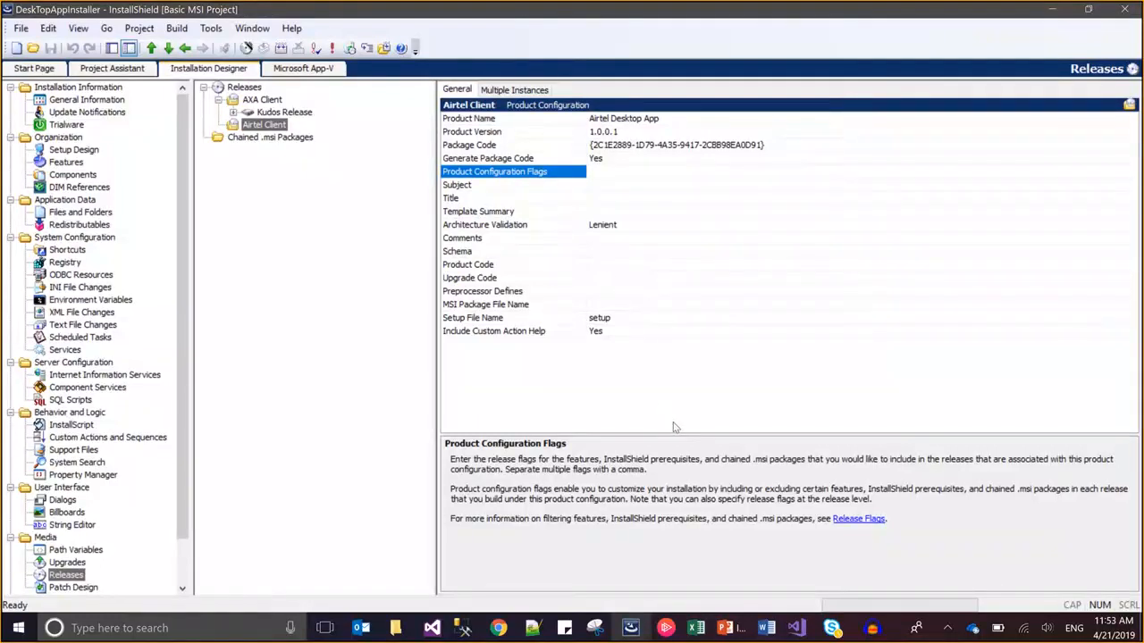
pyautogui.click(68, 162)
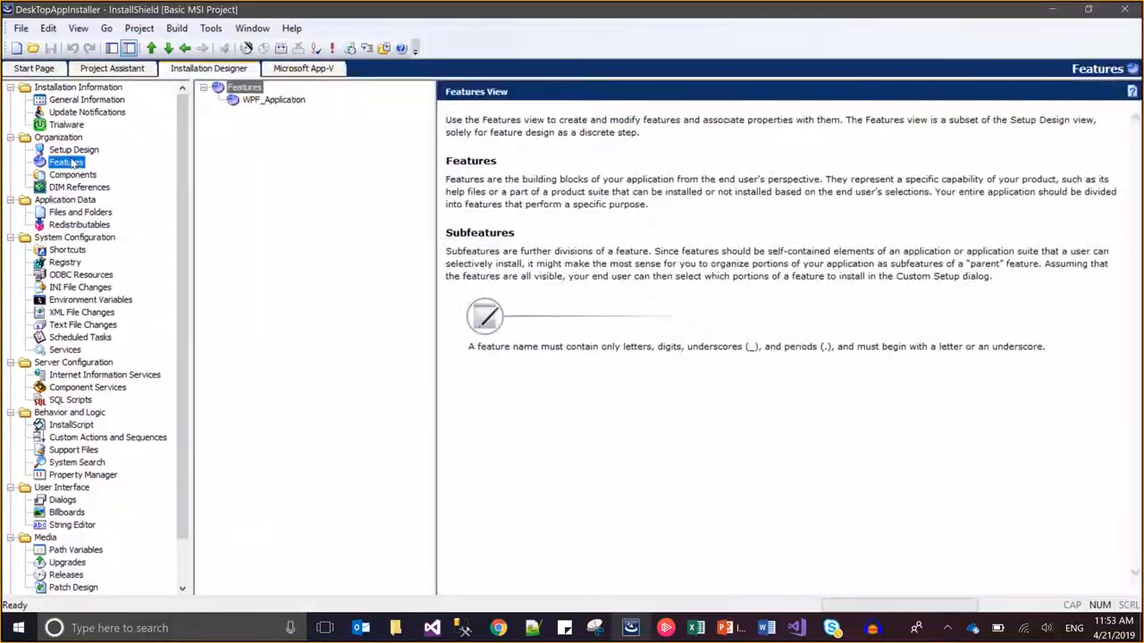
pyautogui.click(268, 100)
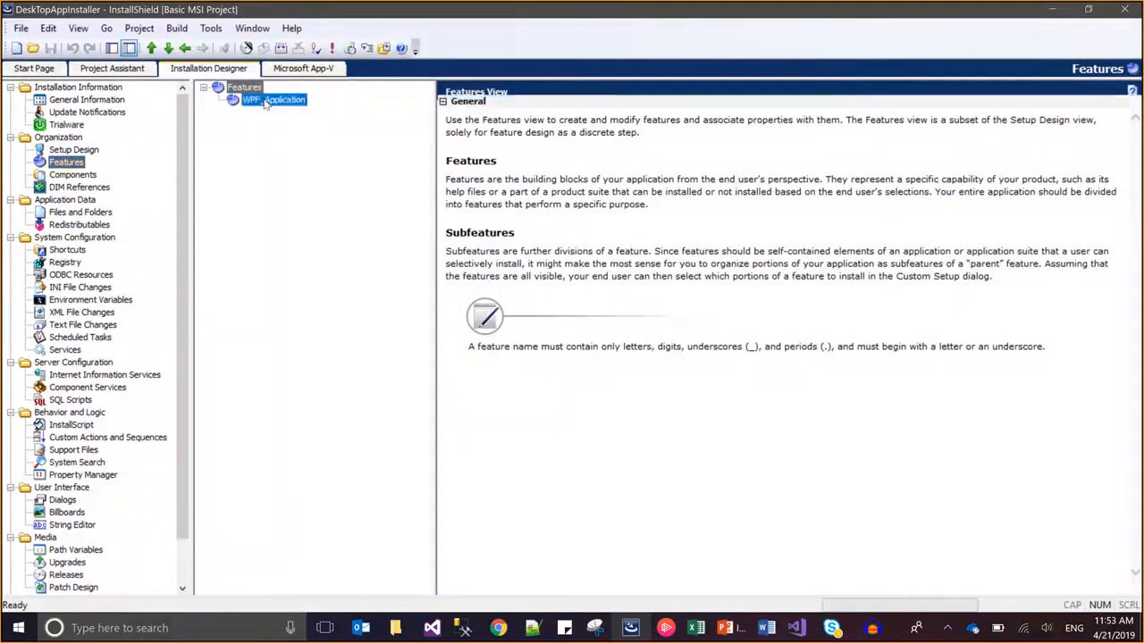
pyautogui.click(75, 152)
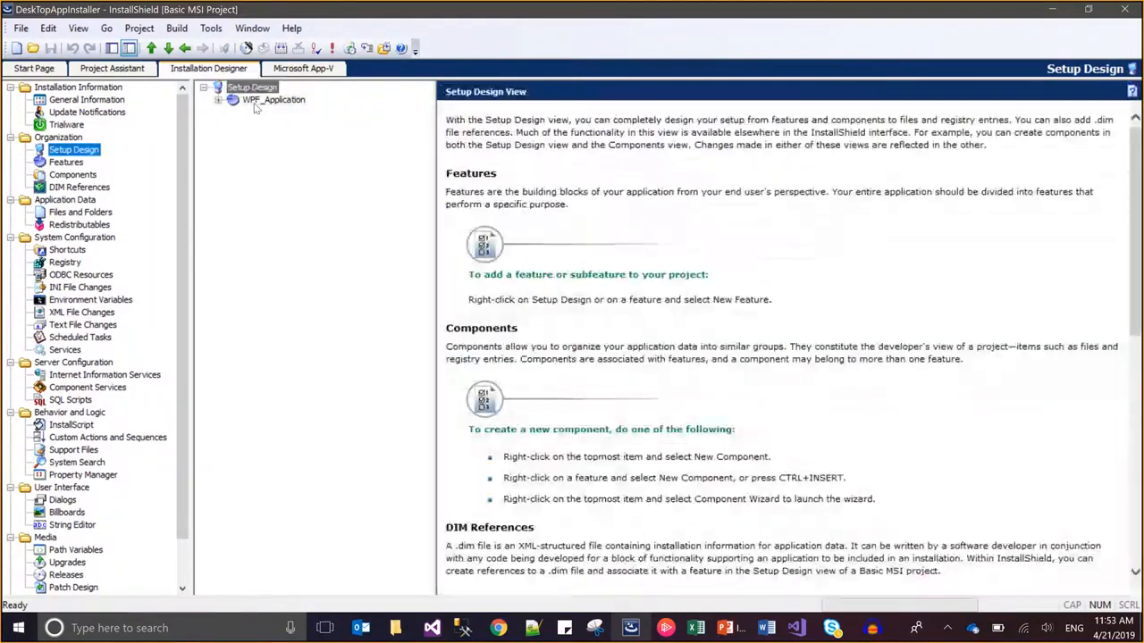
pyautogui.click(268, 100)
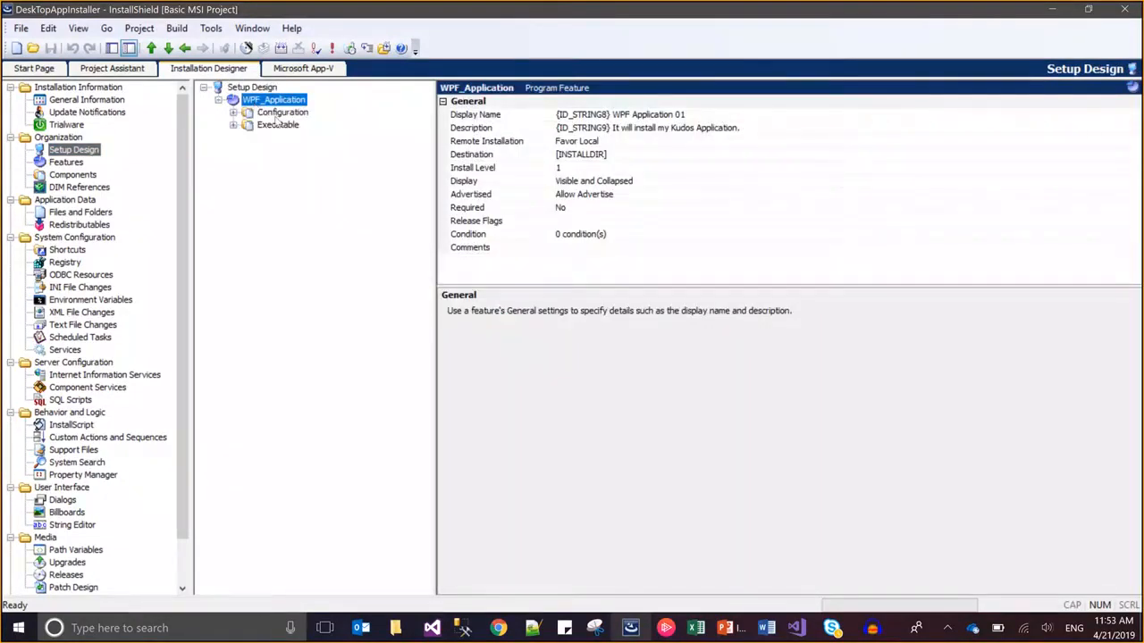
pyautogui.click(280, 112)
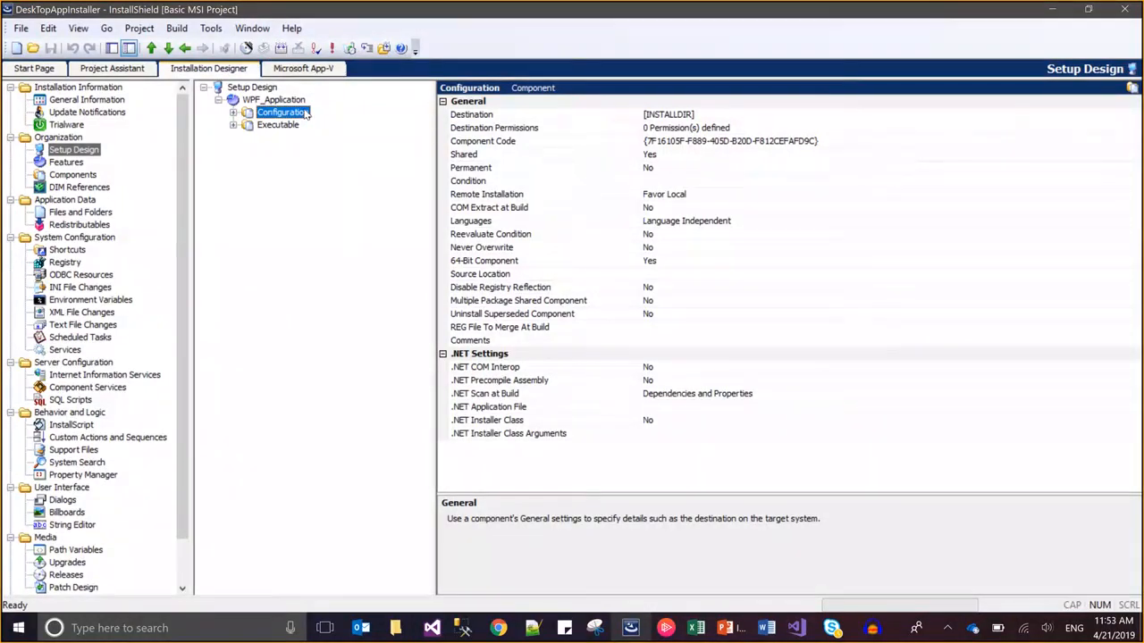
# Step: Review the Executable component, and enter XA in the WPF_Application feature's Release Flags setting
pyautogui.click(279, 125)
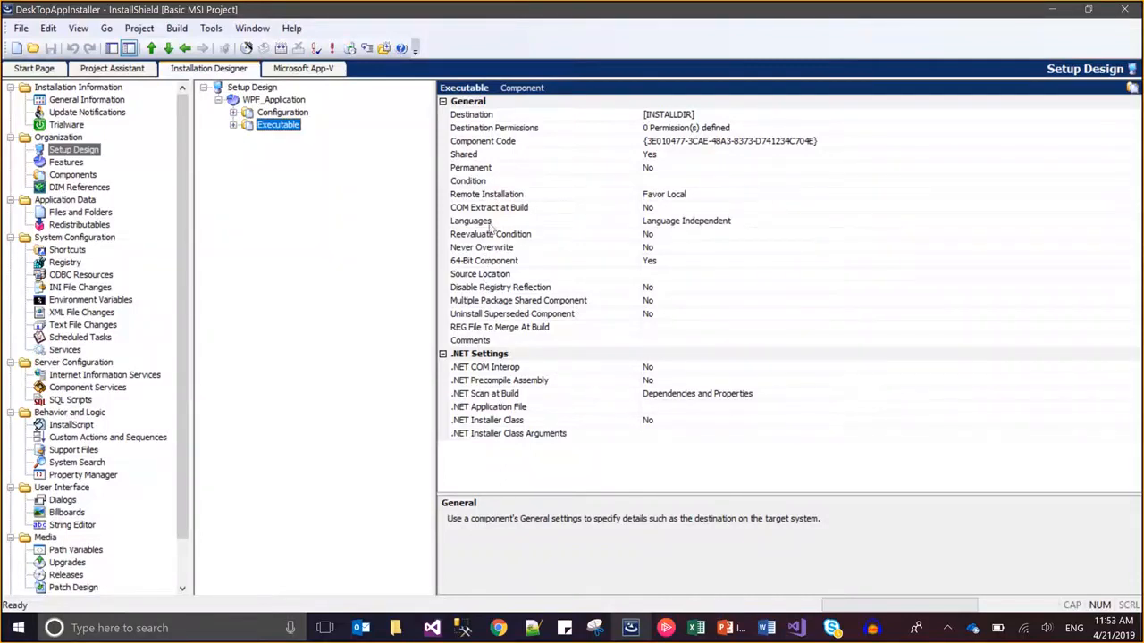
pyautogui.click(272, 104)
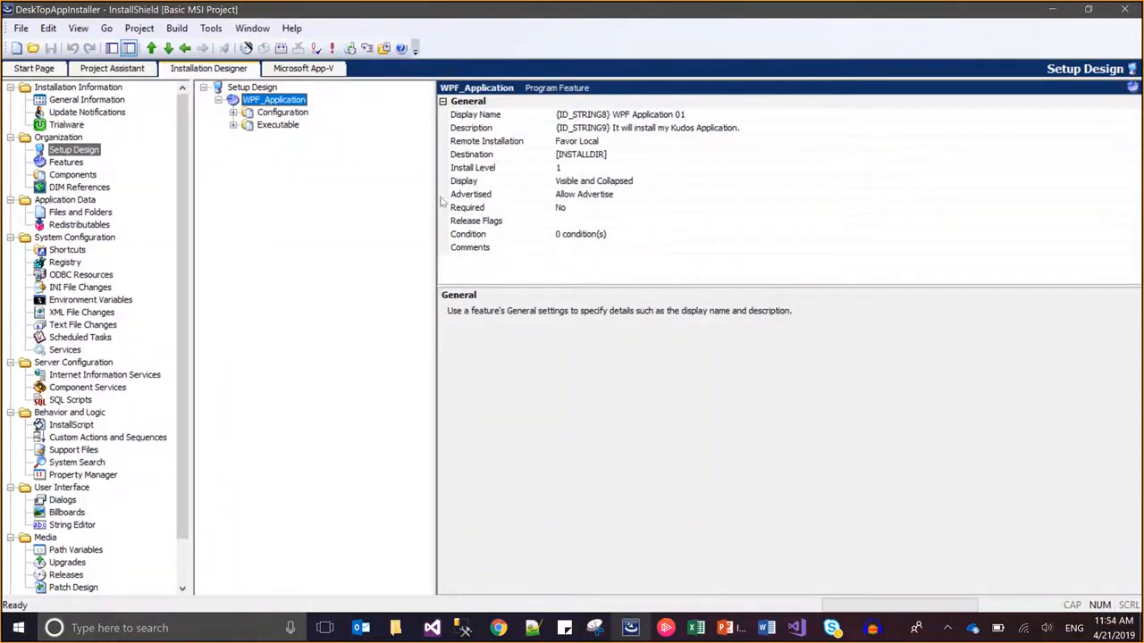
pyautogui.click(564, 224)
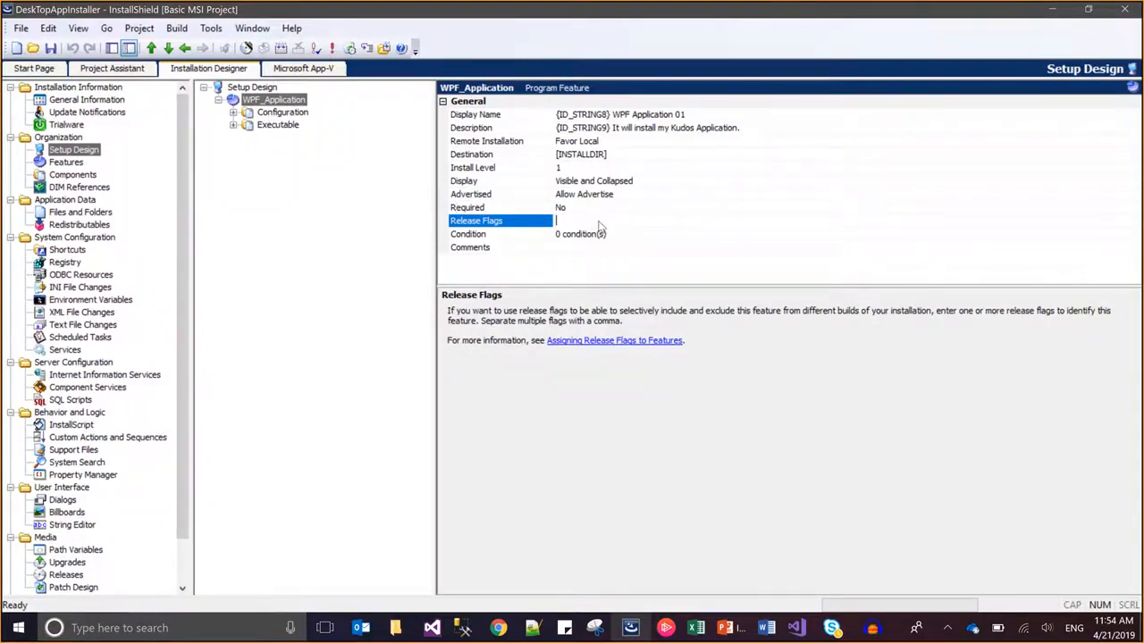
pyautogui.write('XA')
# Step: Open the AXA Client configuration's Product Configuration Flags setting in the Releases view
pyautogui.click(67, 552)
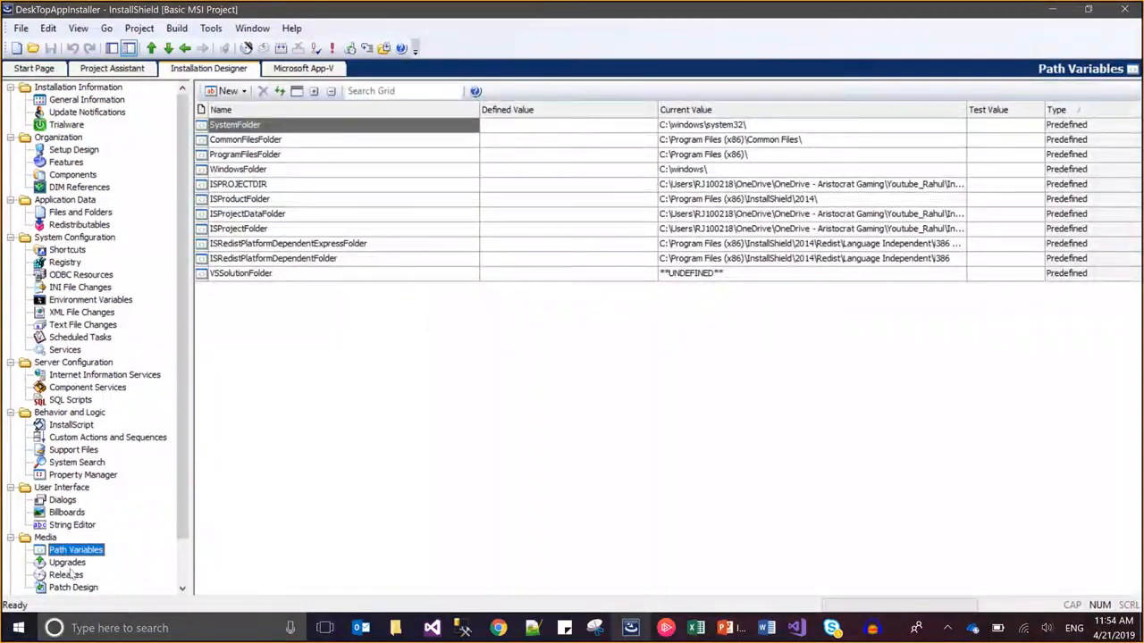
pyautogui.click(67, 574)
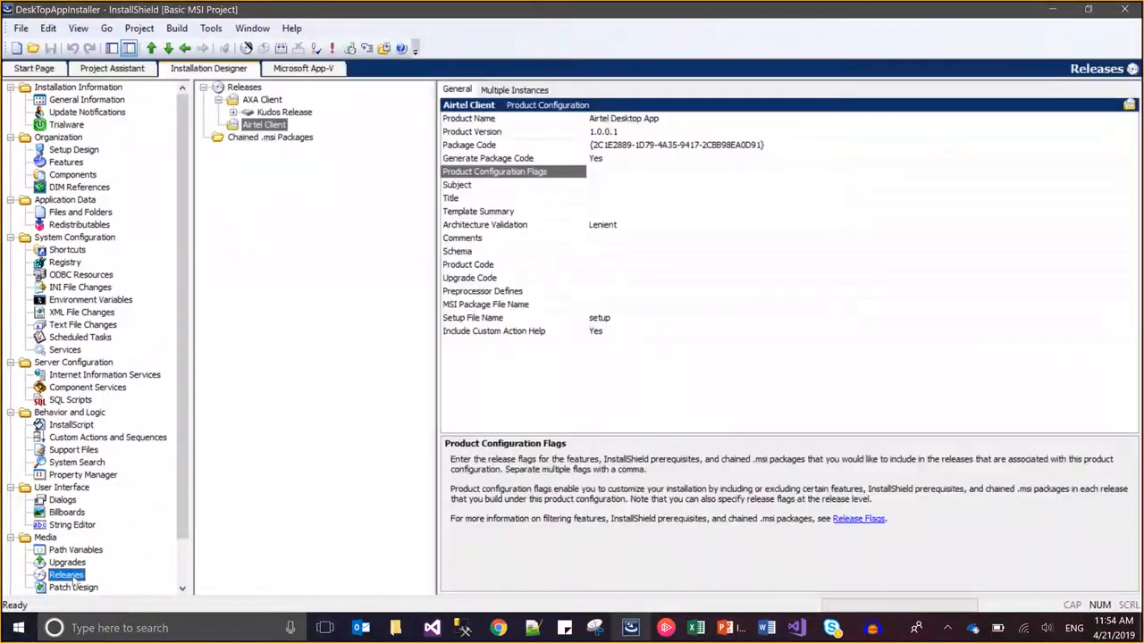
pyautogui.click(262, 100)
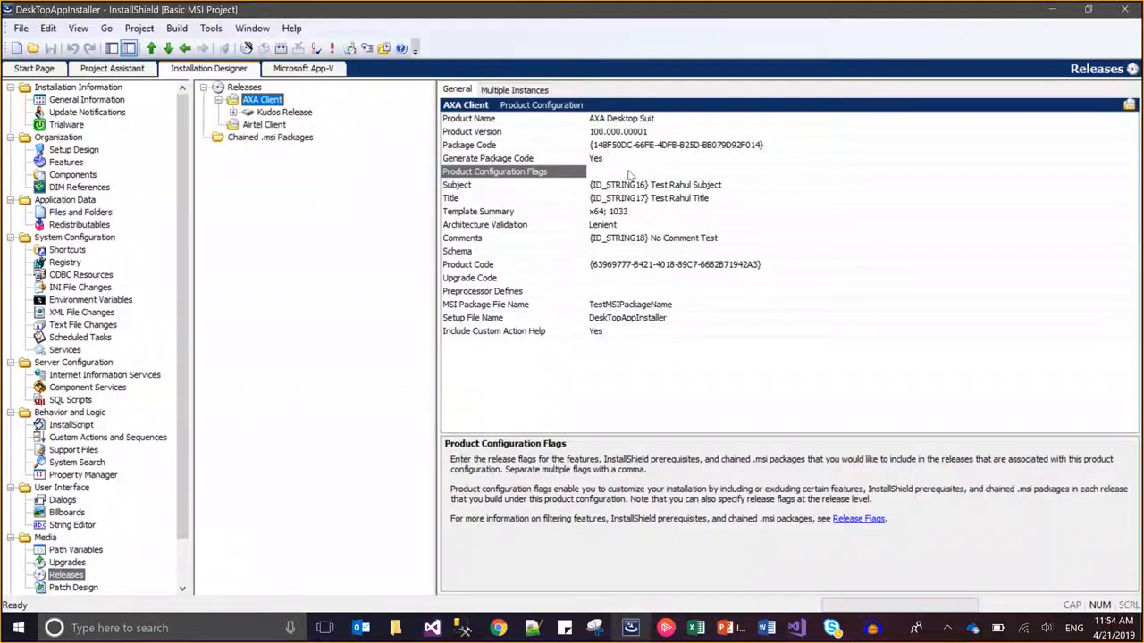
pyautogui.click(629, 175)
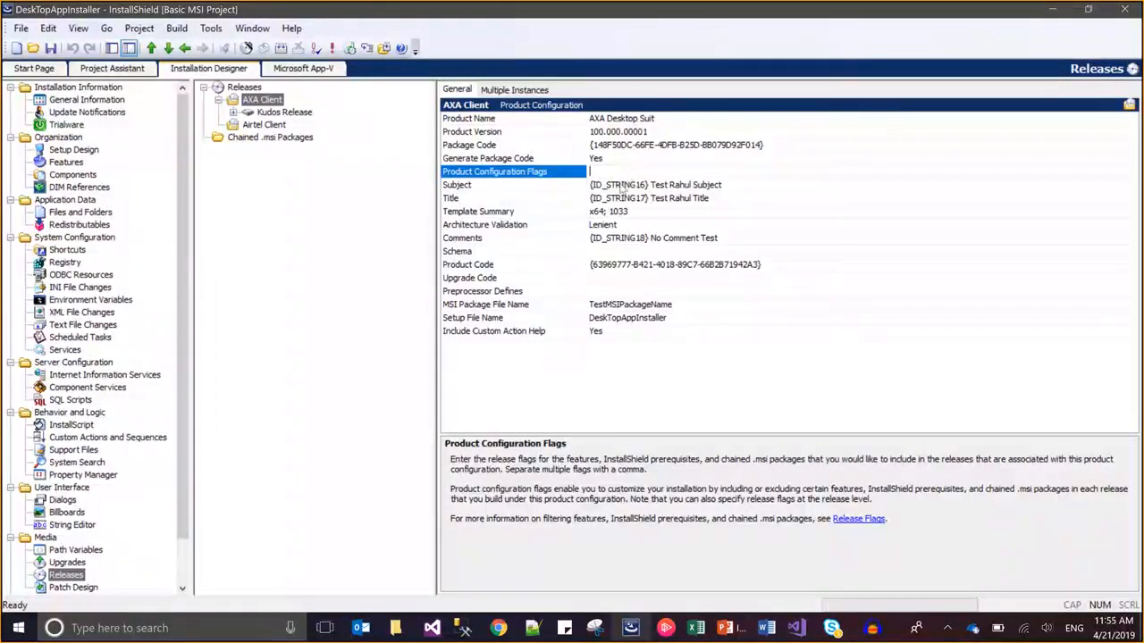
# Step: Compare the AXA Client configuration's Subject setting with the project's General Information
pyautogui.click(621, 186)
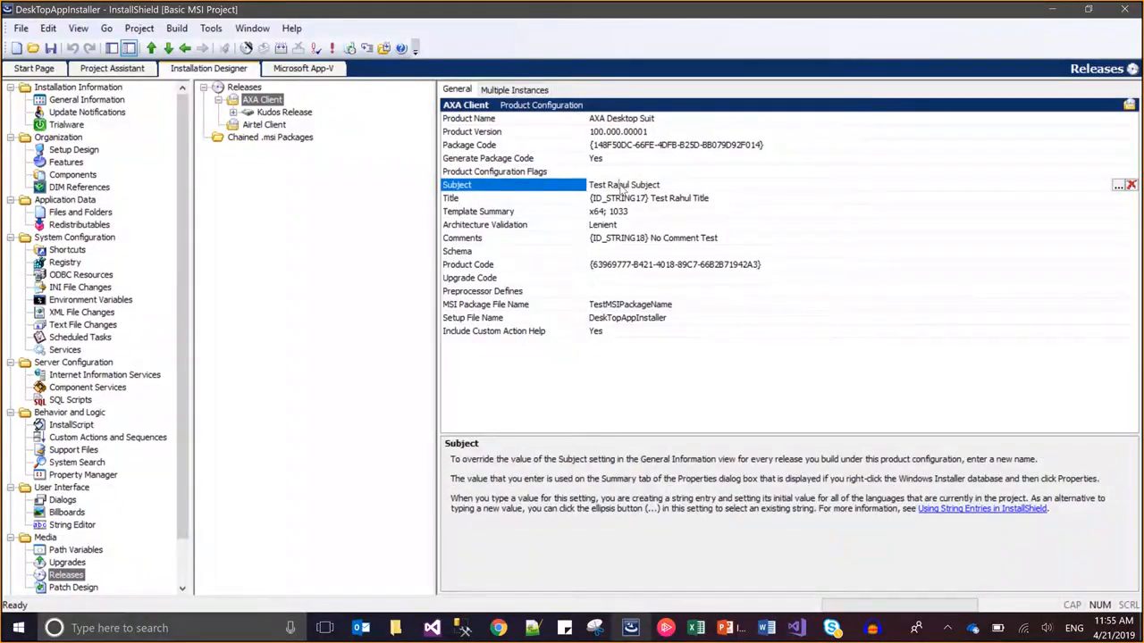
pyautogui.click(82, 102)
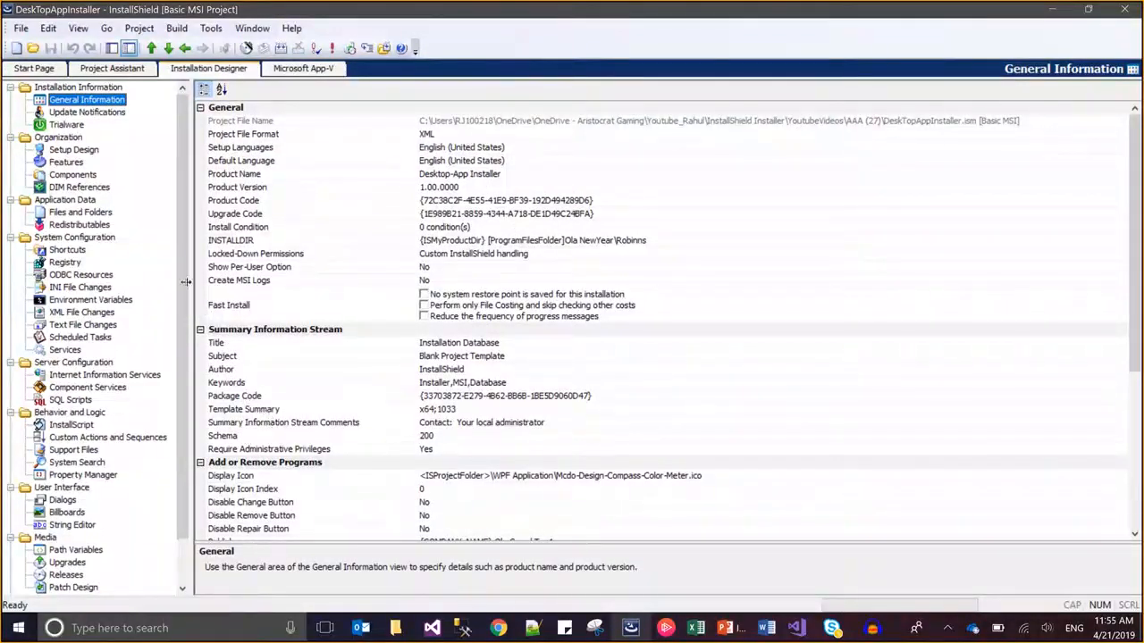
pyautogui.click(75, 576)
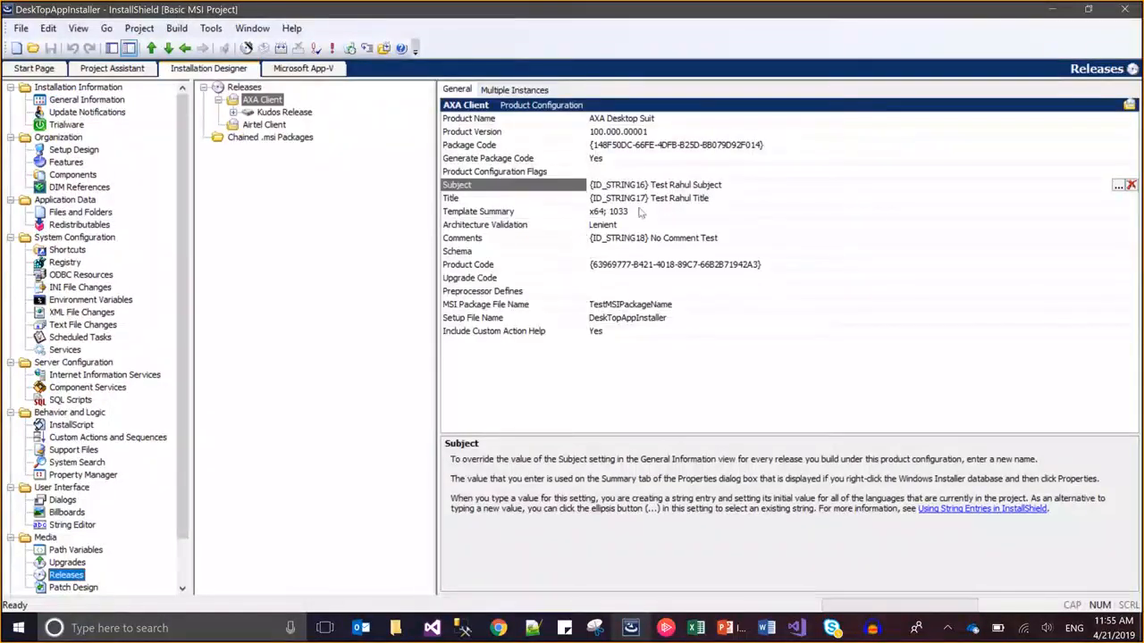
pyautogui.click(739, 186)
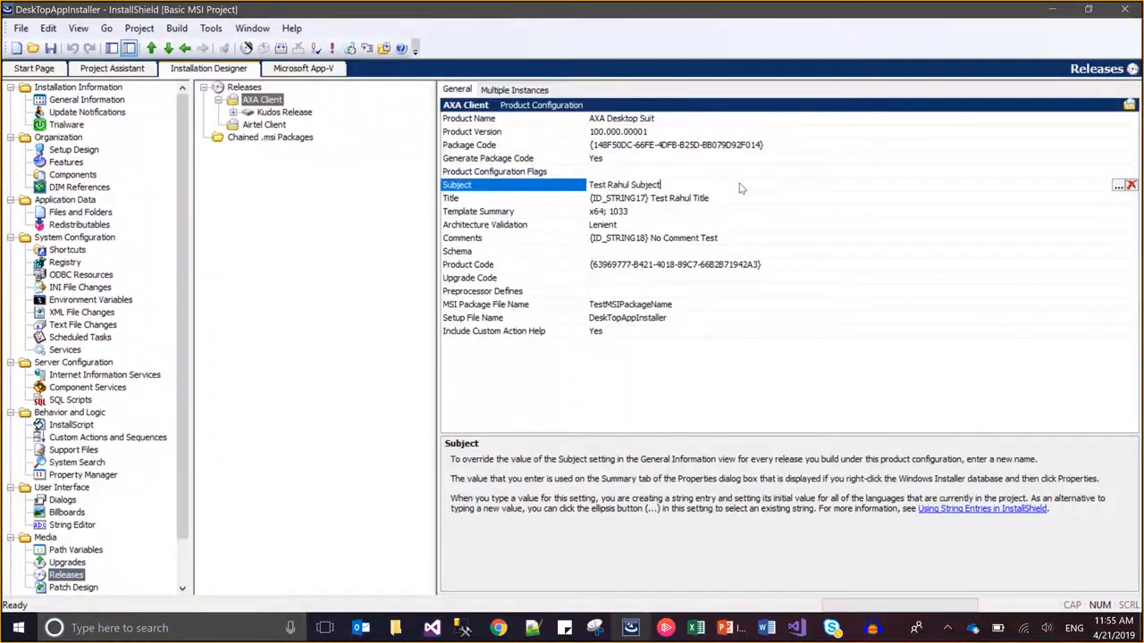
# Step: Set the Airtel Client configuration's subject to "Airtel Subject"
pyautogui.click(264, 125)
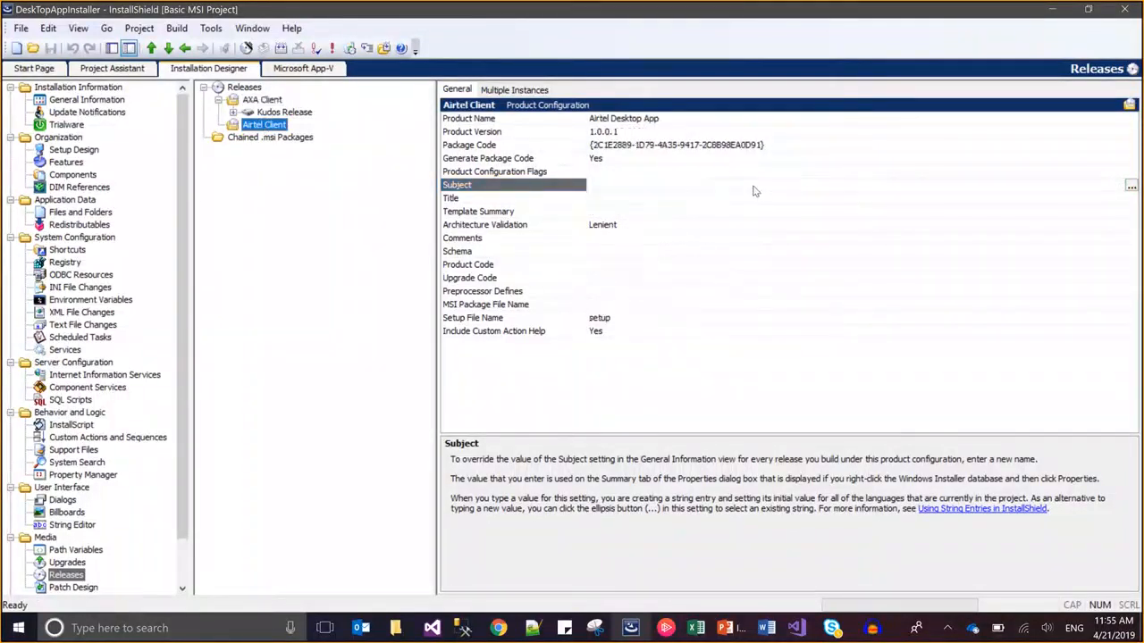
pyautogui.click(751, 193)
pyautogui.write('Airtel')
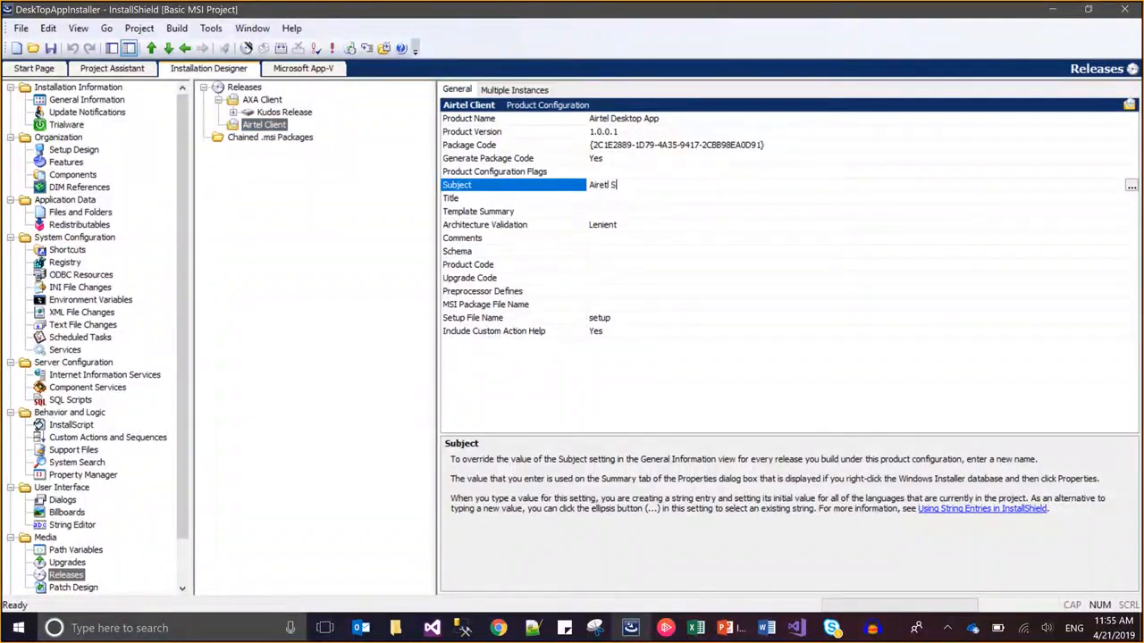
pyautogui.press('BackSpace')
pyautogui.press('Return')
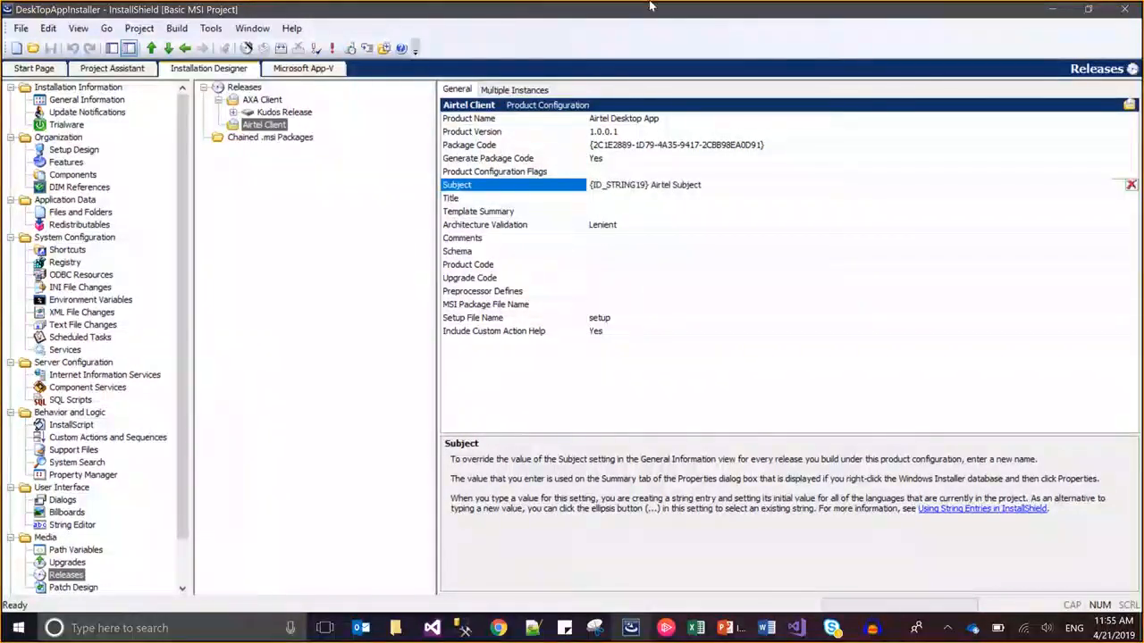
# Step: Set the Airtel Client configuration's title to "Aitrel Client"
pyautogui.click(621, 200)
pyautogui.write('A')
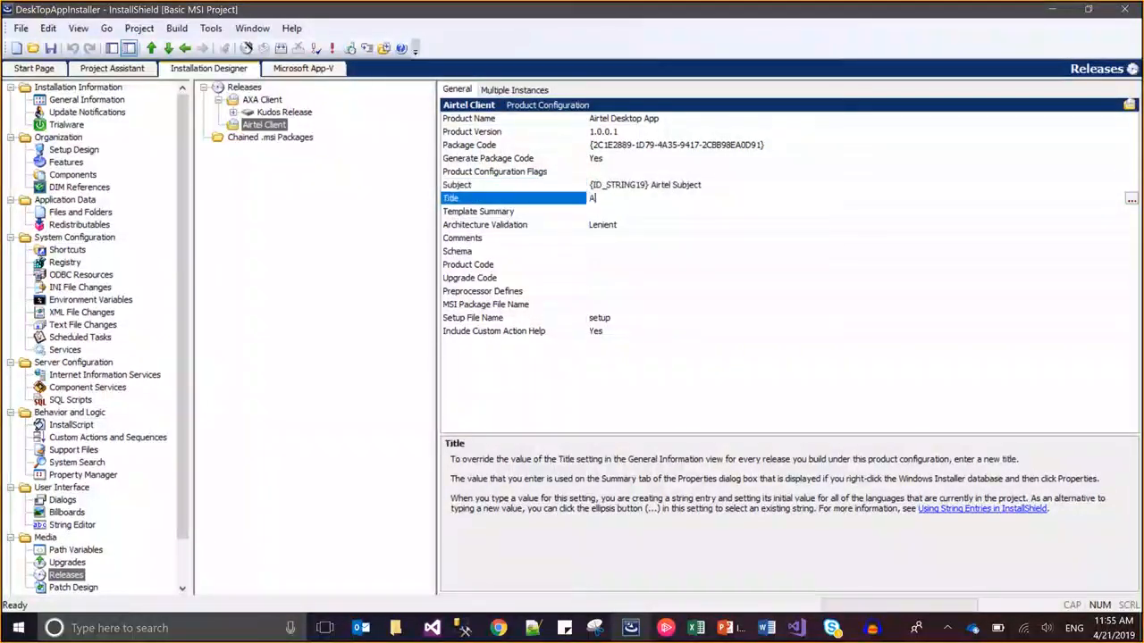
pyautogui.write('irtel Client')
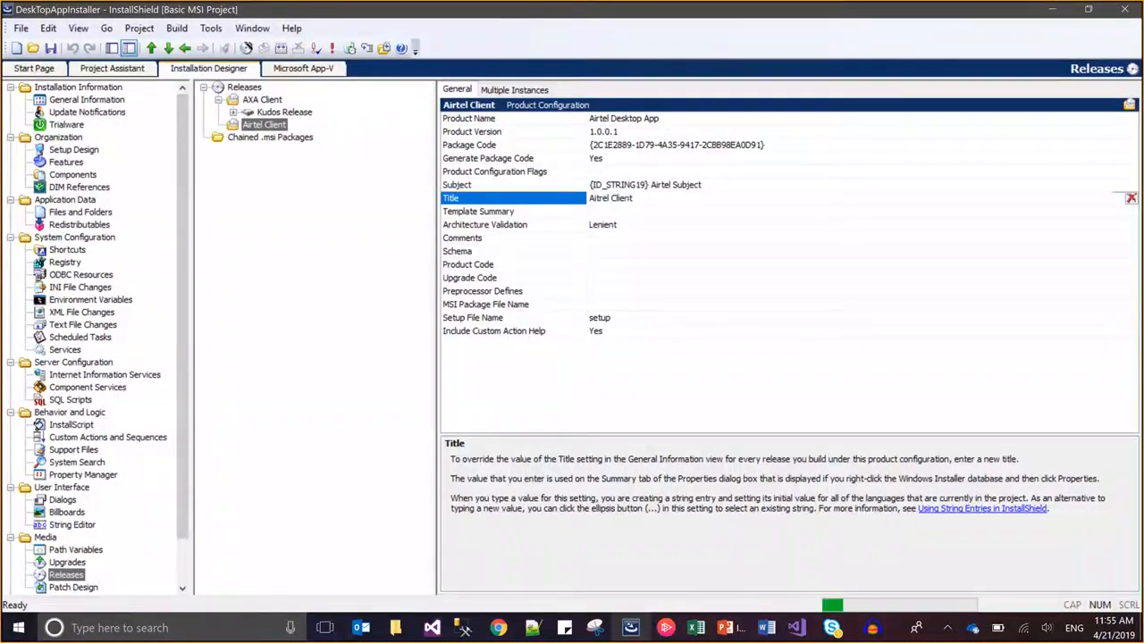
pyautogui.press('Return')
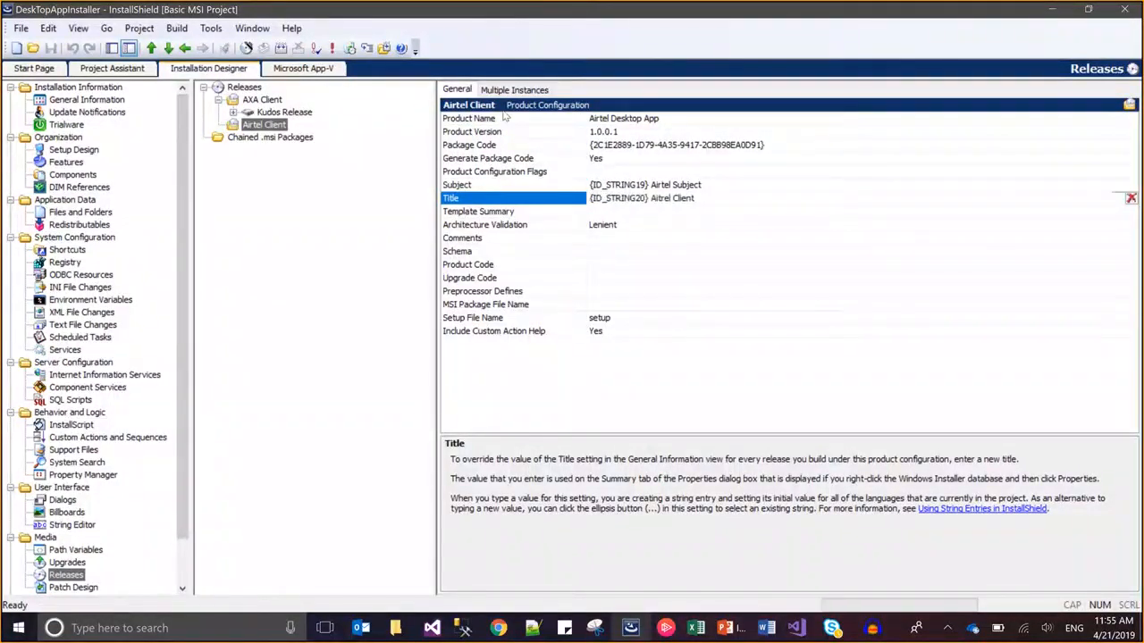
# Step: Replace the AXA Client configuration's subject with "AXA Client"
pyautogui.click(273, 101)
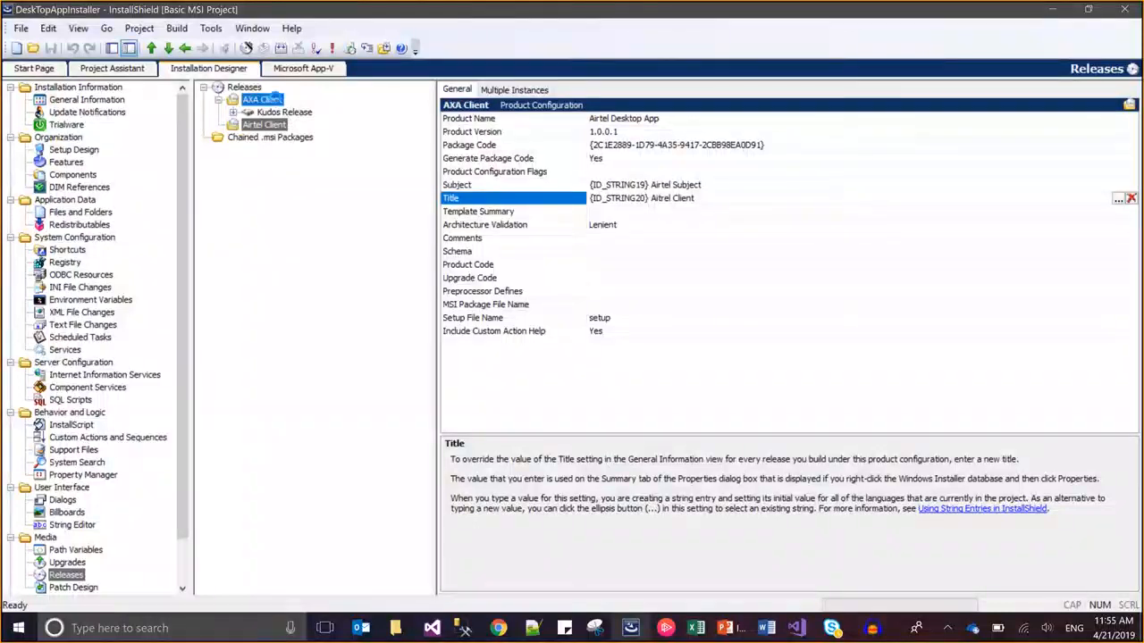
pyautogui.click(719, 190)
pyautogui.click(720, 189)
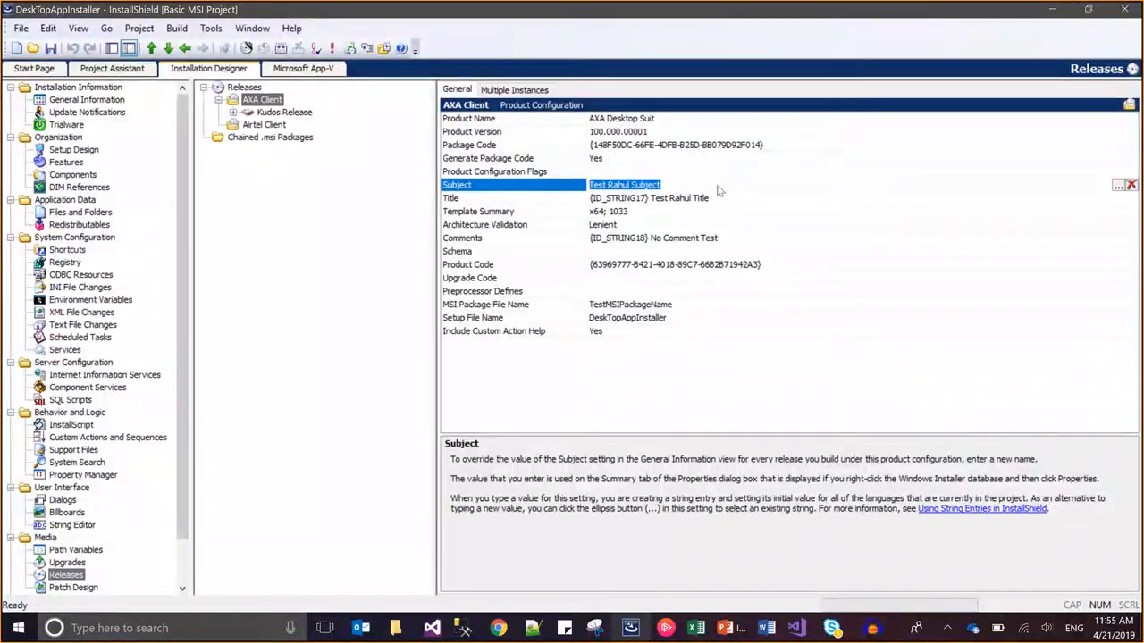
pyautogui.write('AXA Client')
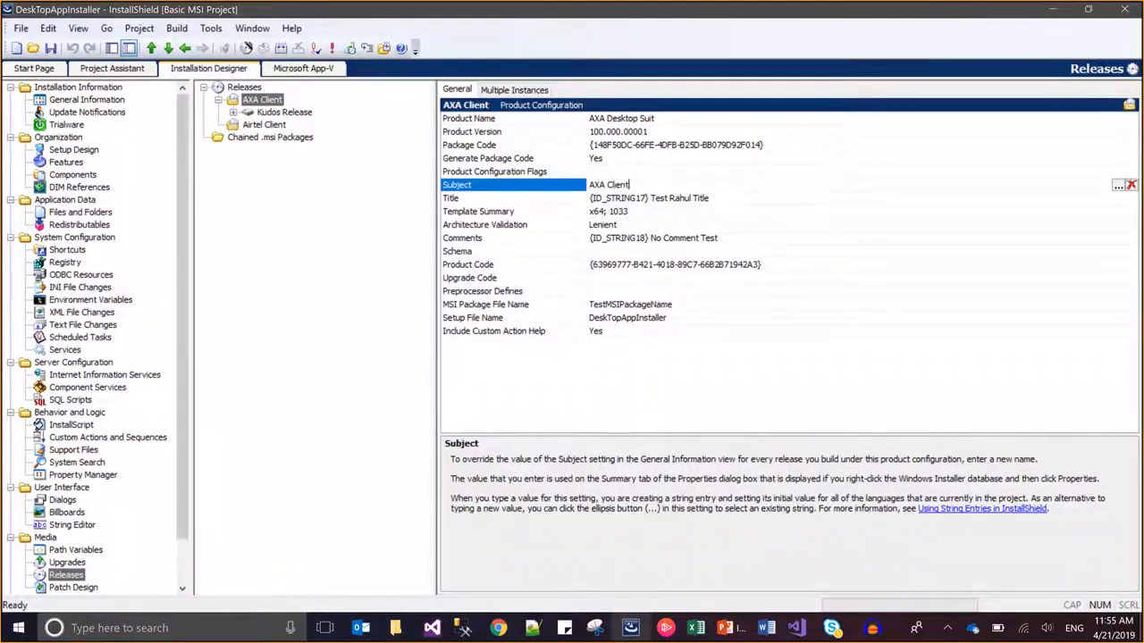
pyautogui.press('Return')
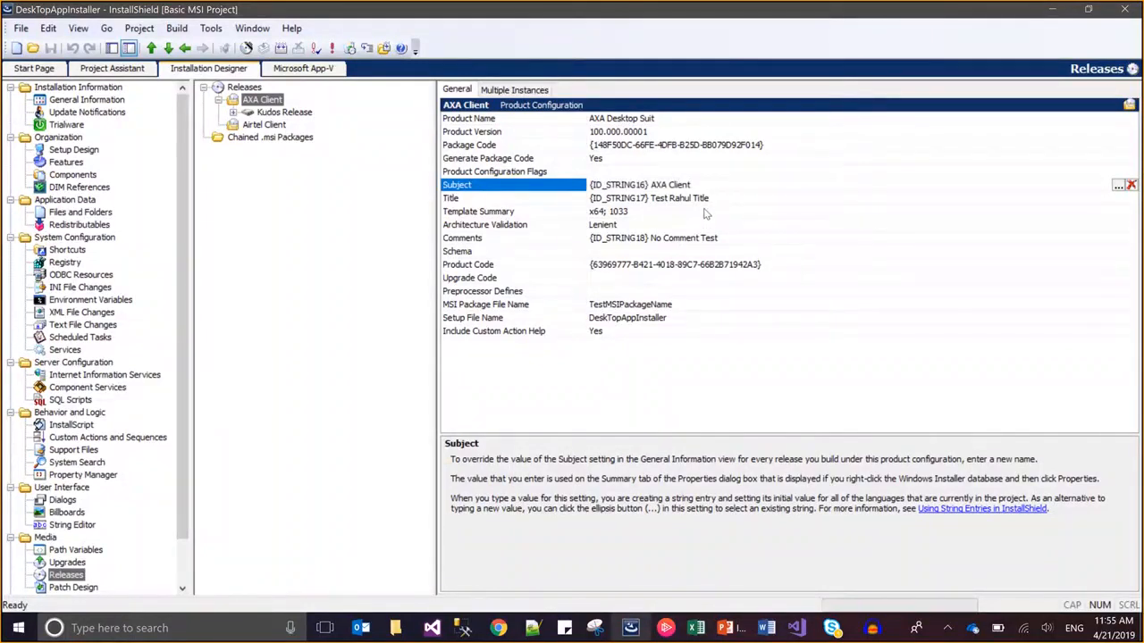
# Step: Change the AXA Client configuration's title to "AXA Title"
pyautogui.click(709, 200)
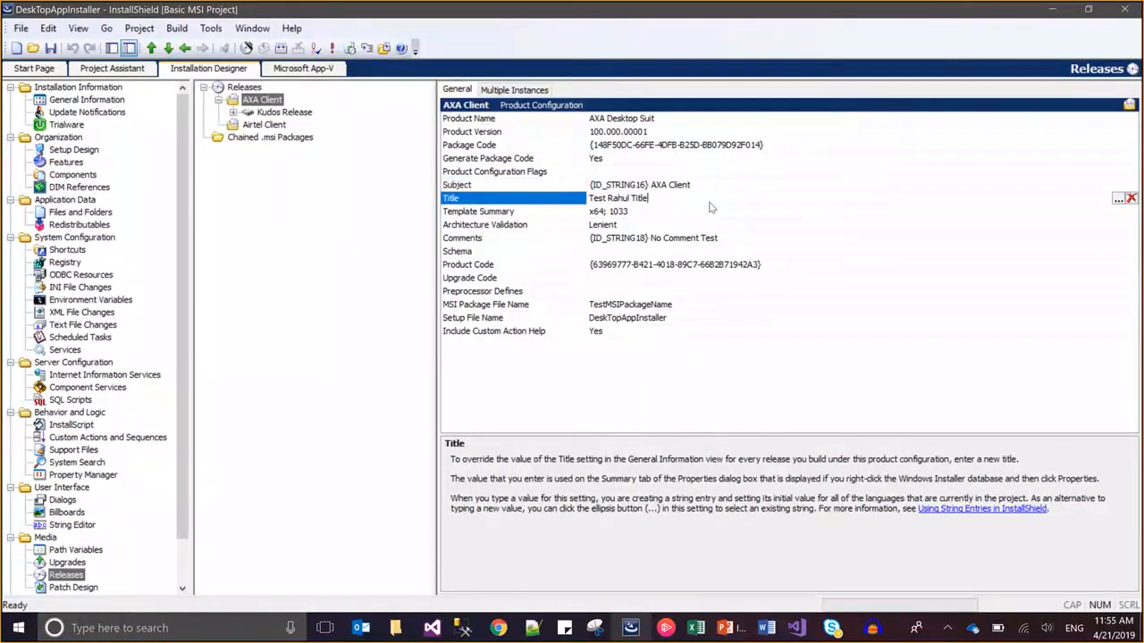
pyautogui.click(687, 201)
pyautogui.hotkey('ctrl', 'Left')
pyautogui.hotkey('ctrl', 'shift', 'Left')
pyautogui.hotkey('ctrl', 'shift', 'Left')
pyautogui.write('AXA')
pyautogui.press('Return')
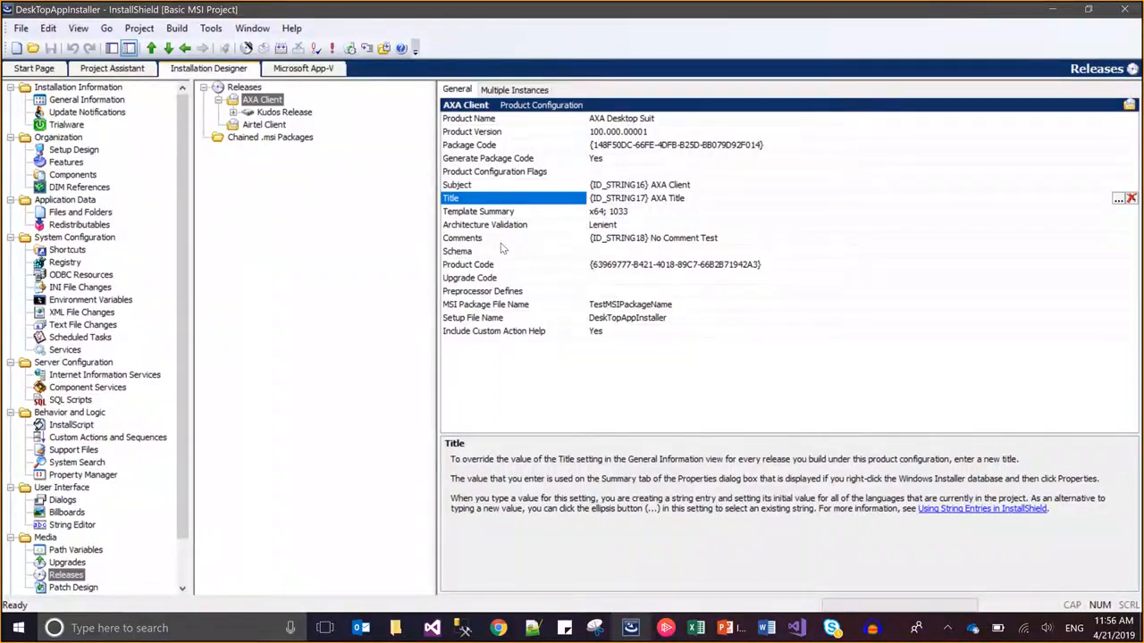
# Step: Set the Airtel Client configuration's template summary to x64;1033 and compare it with the AXA Client's template summary
pyautogui.click(268, 125)
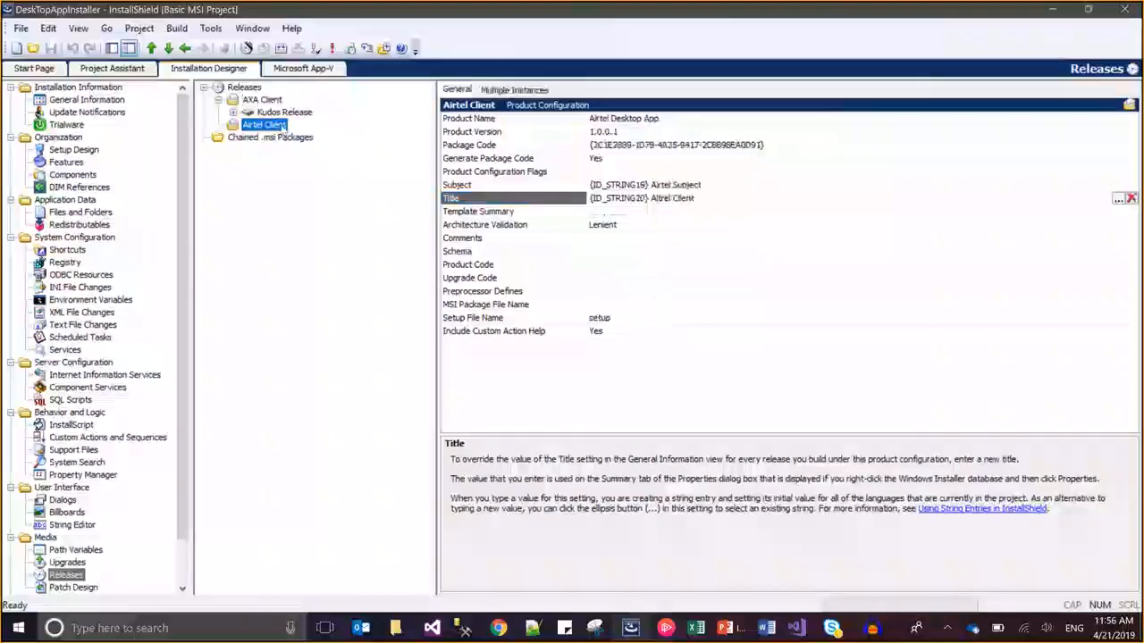
pyautogui.click(635, 214)
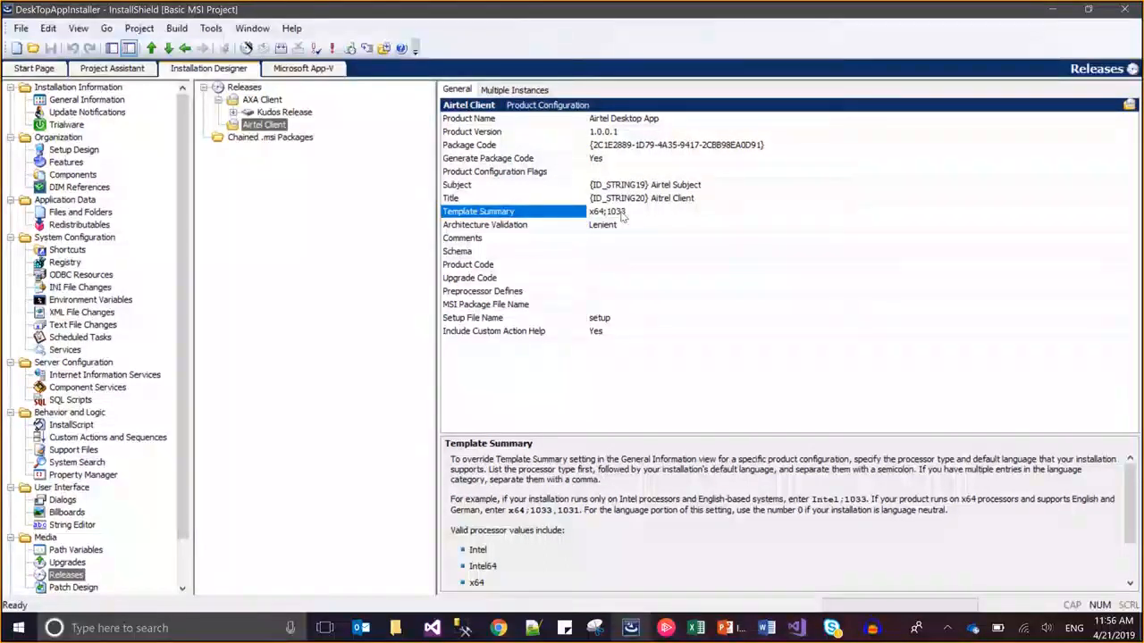
pyautogui.click(280, 100)
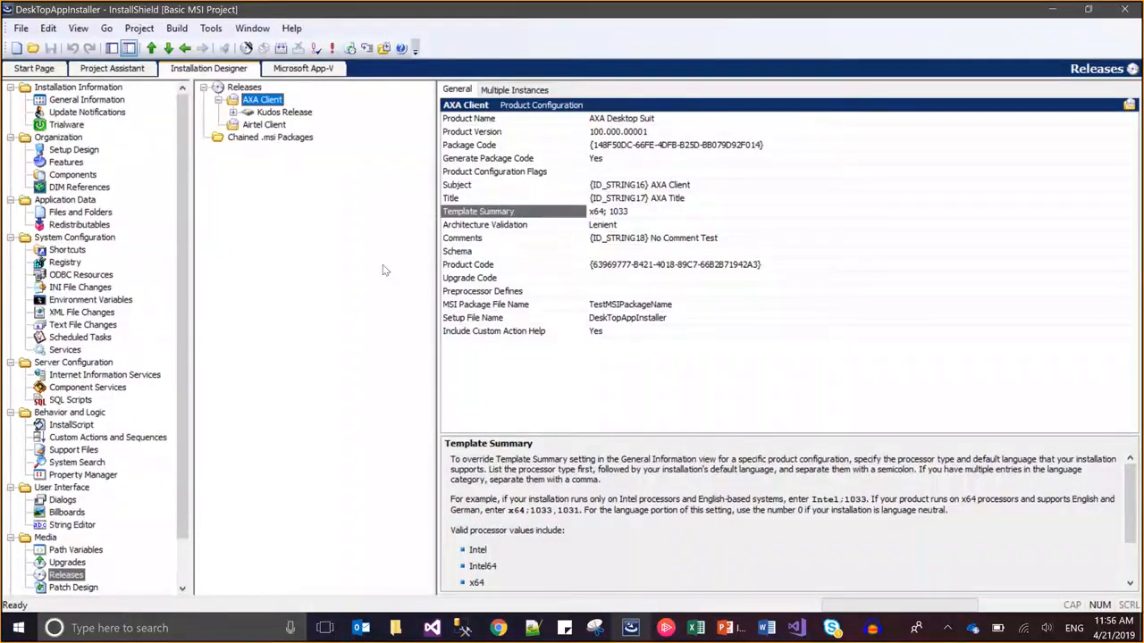
pyautogui.click(266, 125)
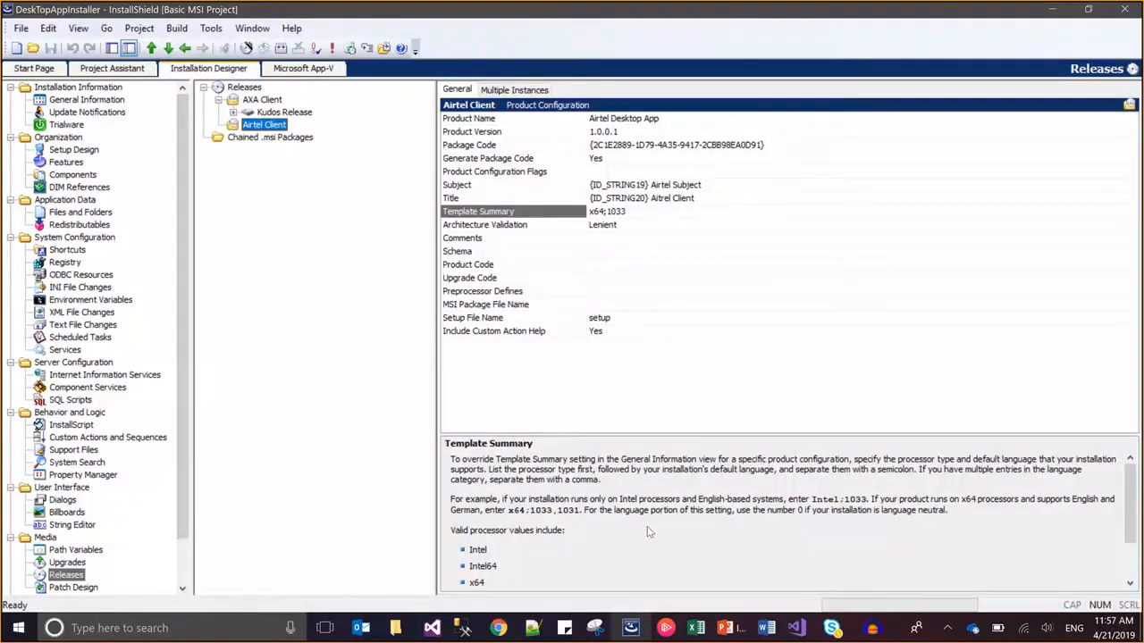
# Step: Review the Airtel Client configuration's Architecture Validation setting, and set its comments to "Example Airtel"
pyautogui.click(515, 226)
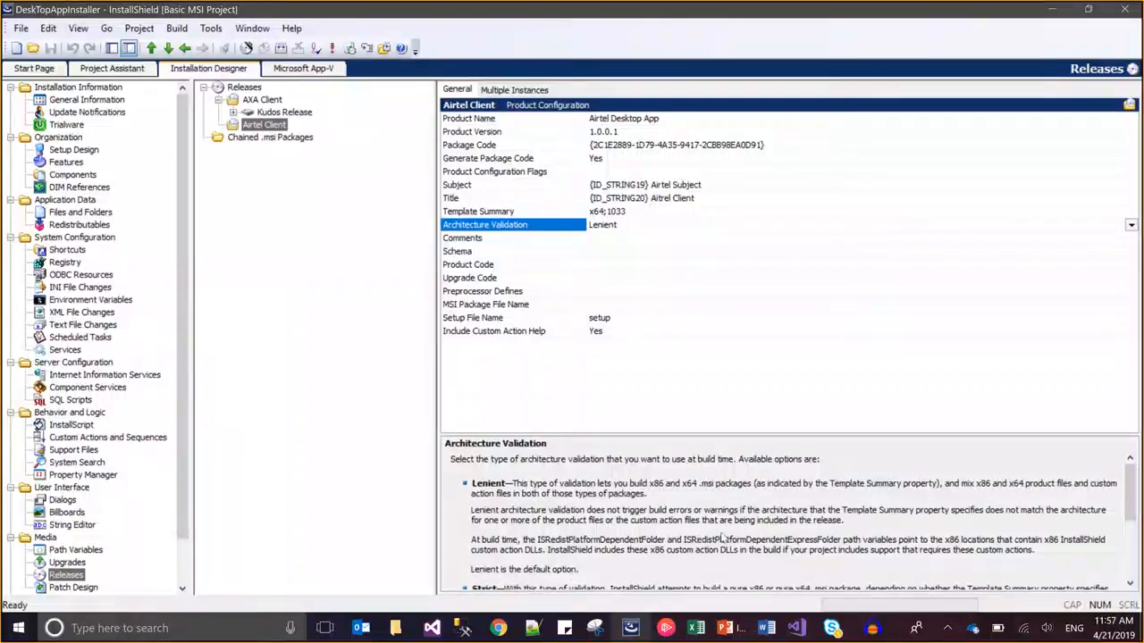
pyautogui.click(478, 243)
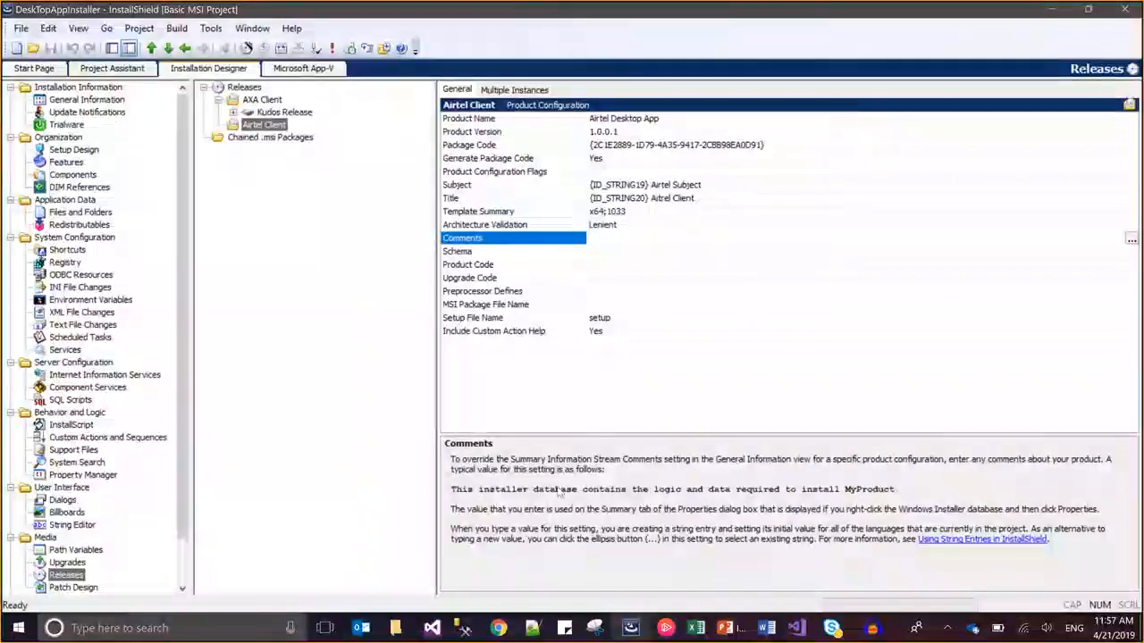
pyautogui.click(615, 243)
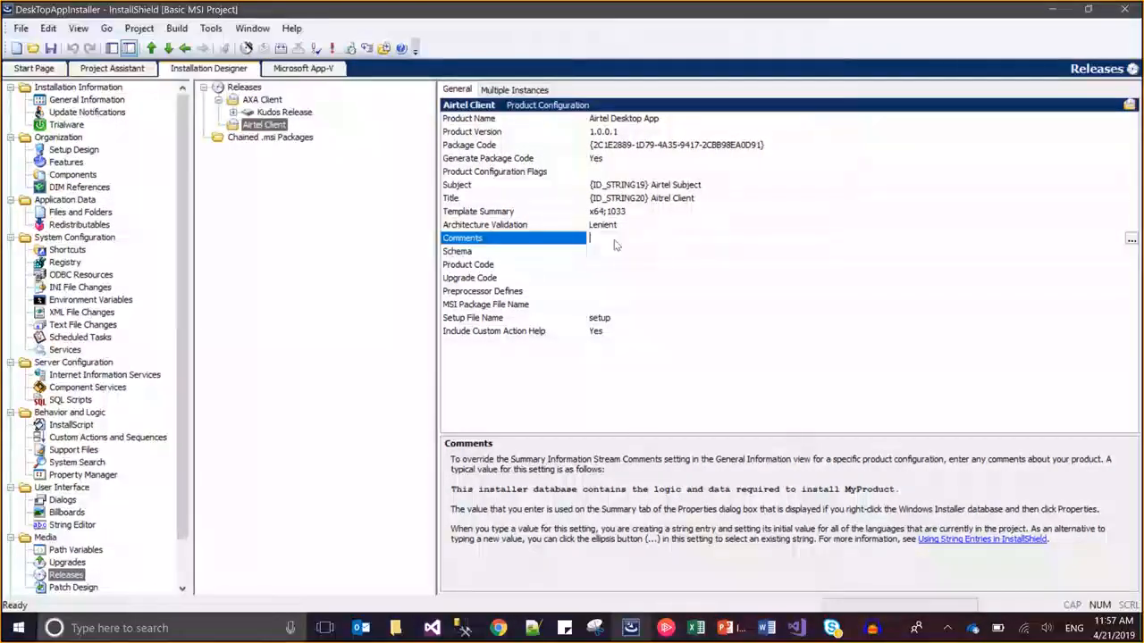
pyautogui.write('Example')
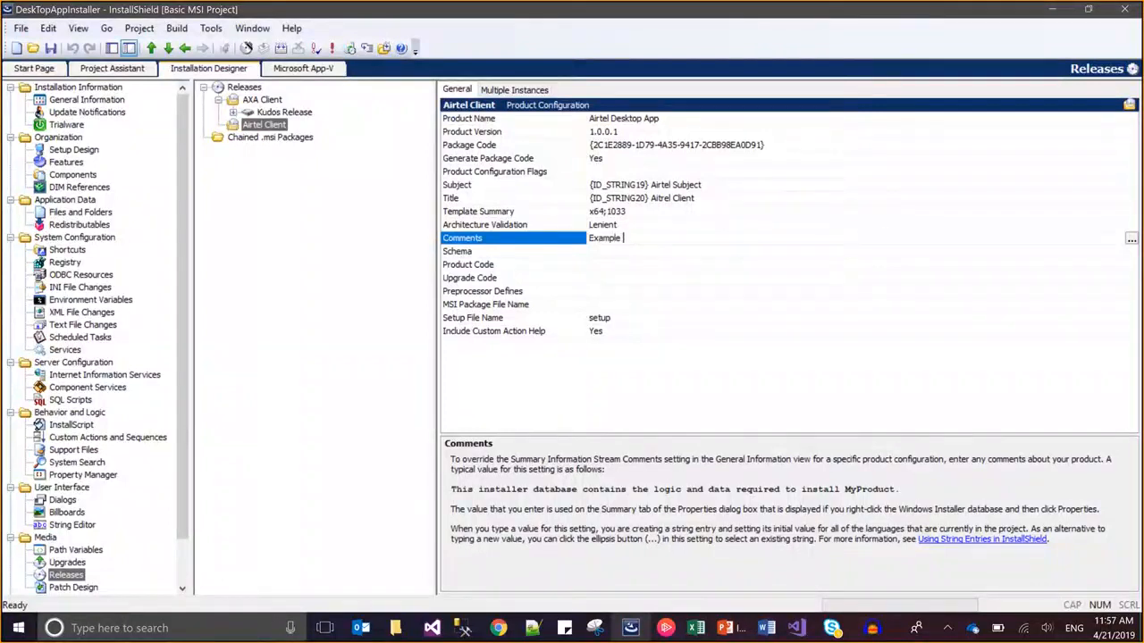
pyautogui.write(' Aitel')
pyautogui.press('BackSpace')
pyautogui.press('BackSpace')
pyautogui.write('rtel')
pyautogui.press('Return')
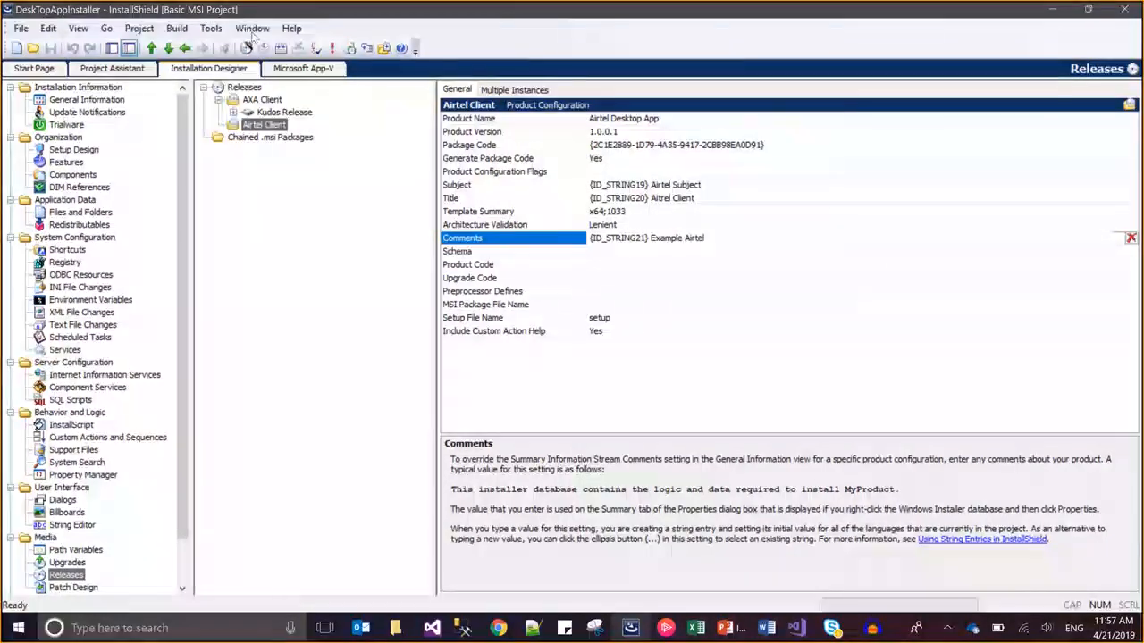
# Step: Replace the AXA Client configuration's comments with "Example AXA"
pyautogui.click(243, 98)
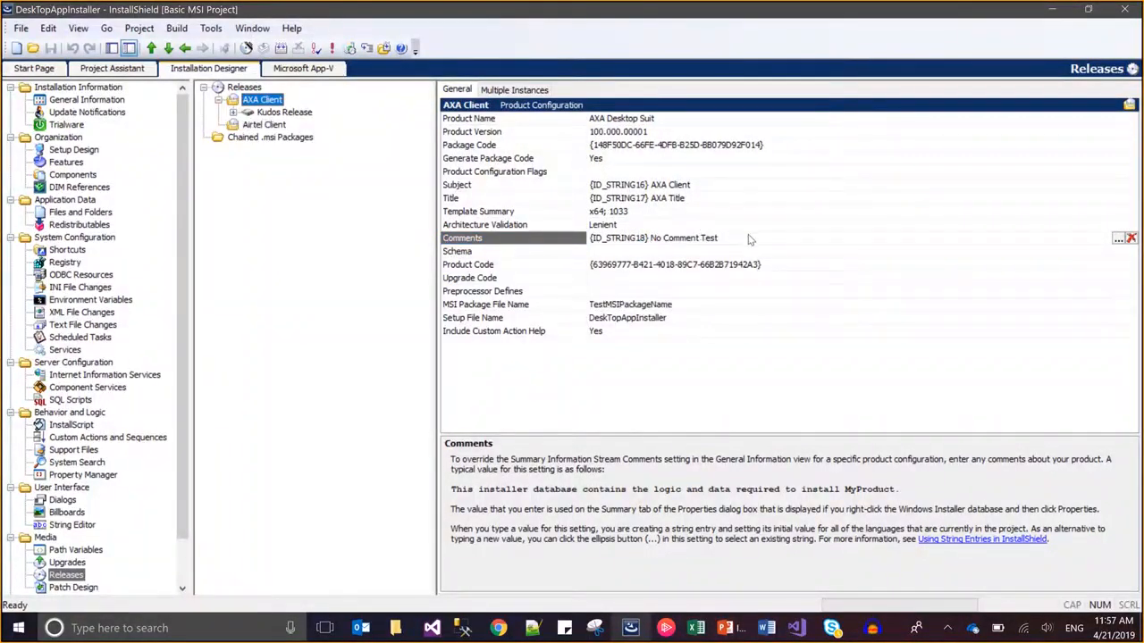
pyautogui.click(749, 240)
pyautogui.hotkey('ctrl', 'shift', 'Left')
pyautogui.hotkey('ctrl', 'shift', 'Left')
pyautogui.hotkey('ctrl', 'shift', 'Left')
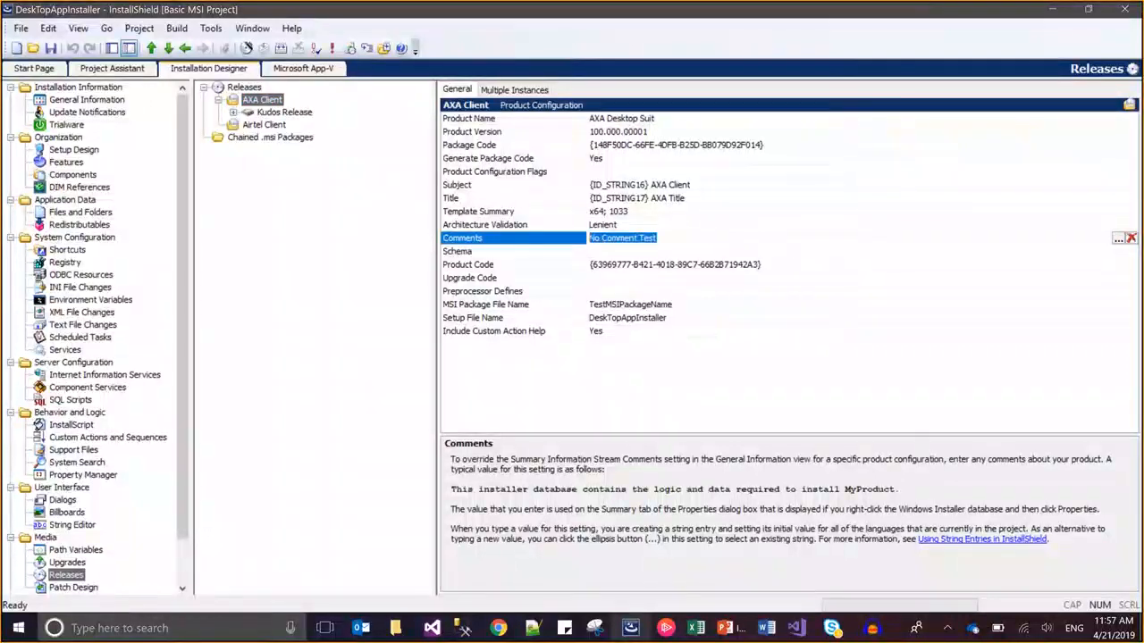
pyautogui.write('Exam')
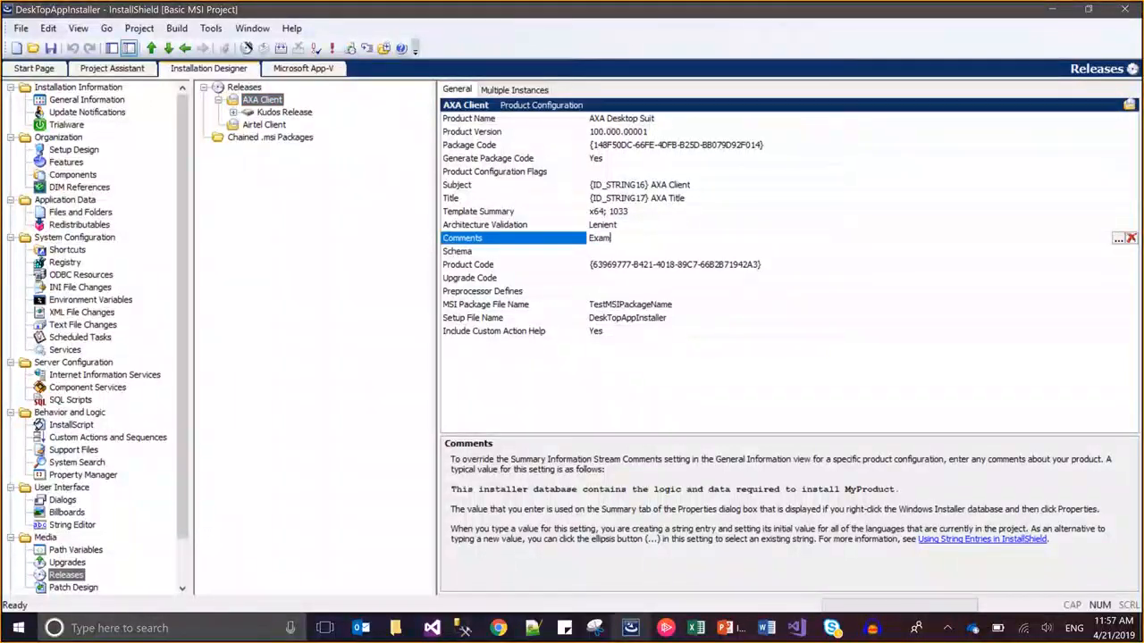
pyautogui.write('peple AXA')
pyautogui.press('Return')
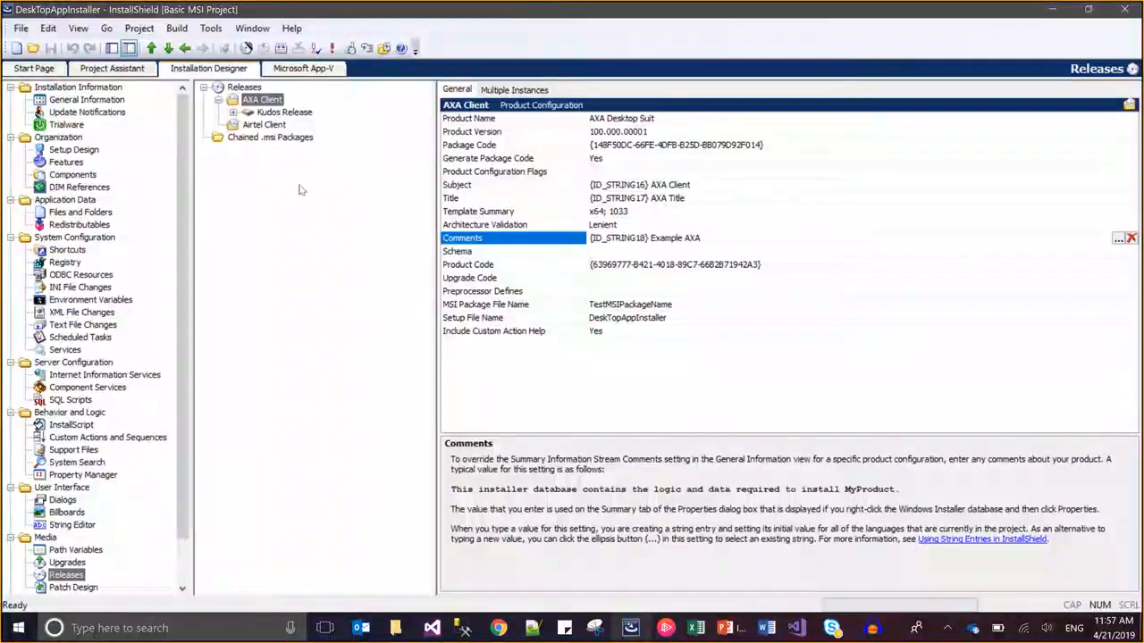
# Step: Review the Airtel Client configuration's Schema setting, and generate a new product code GUID for the Airtel Client and the AXA Client
pyautogui.click(264, 125)
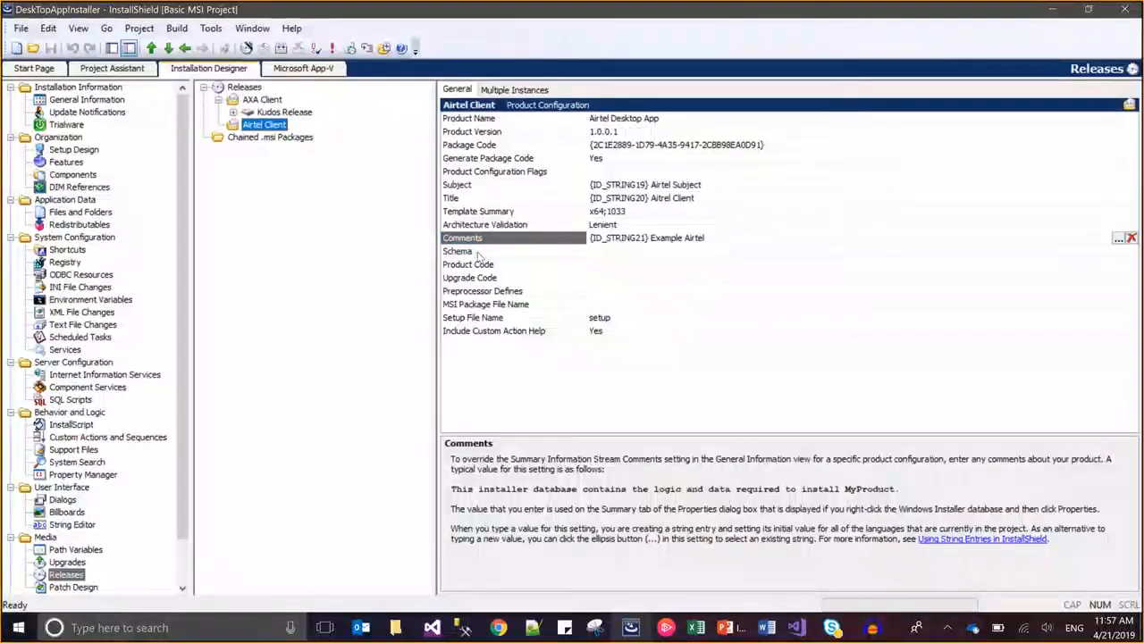
pyautogui.click(478, 252)
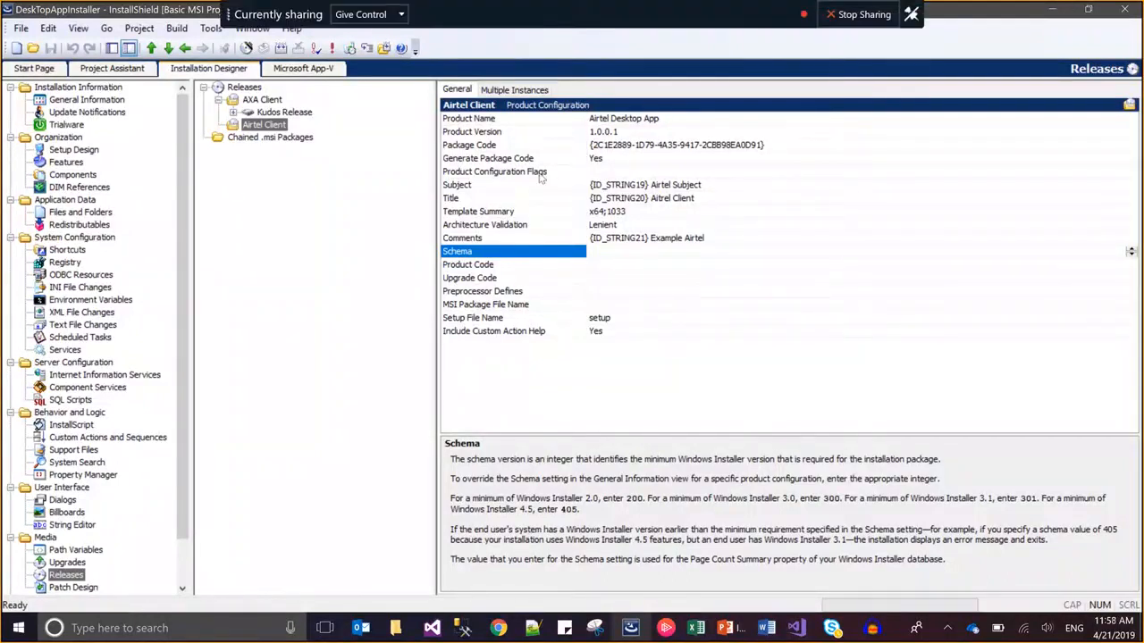
pyautogui.click(595, 267)
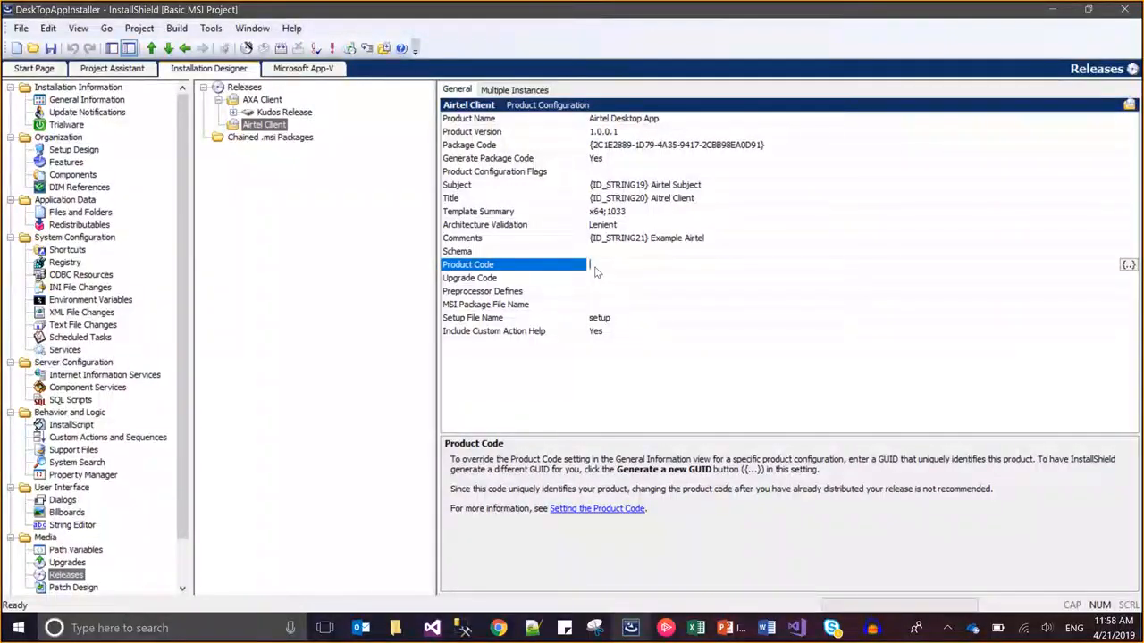
pyautogui.click(1129, 264)
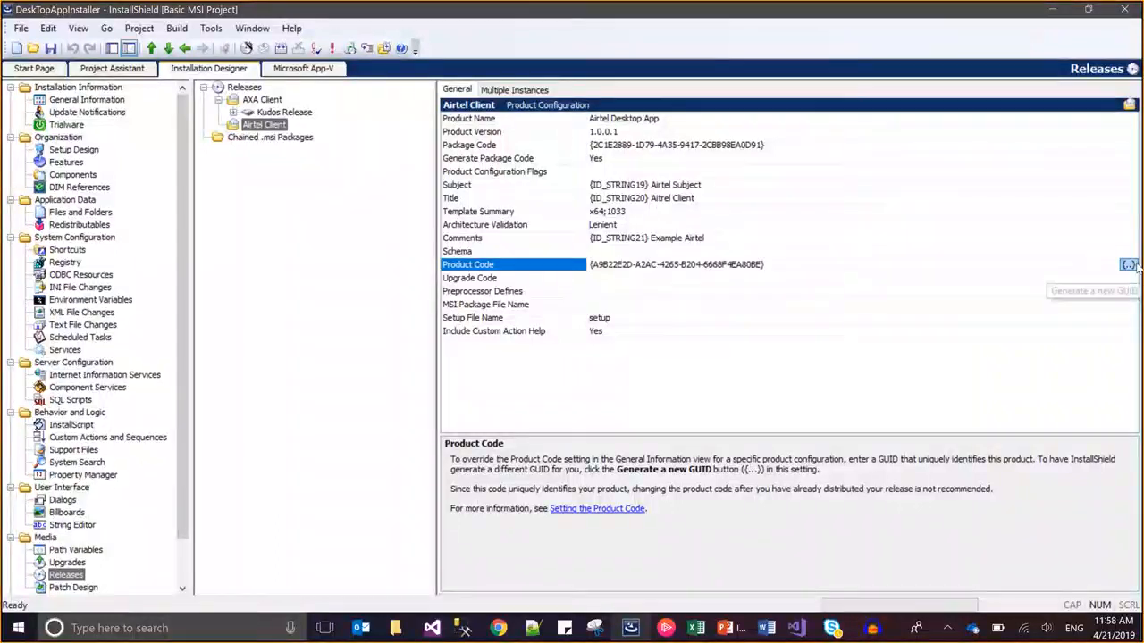
pyautogui.click(262, 101)
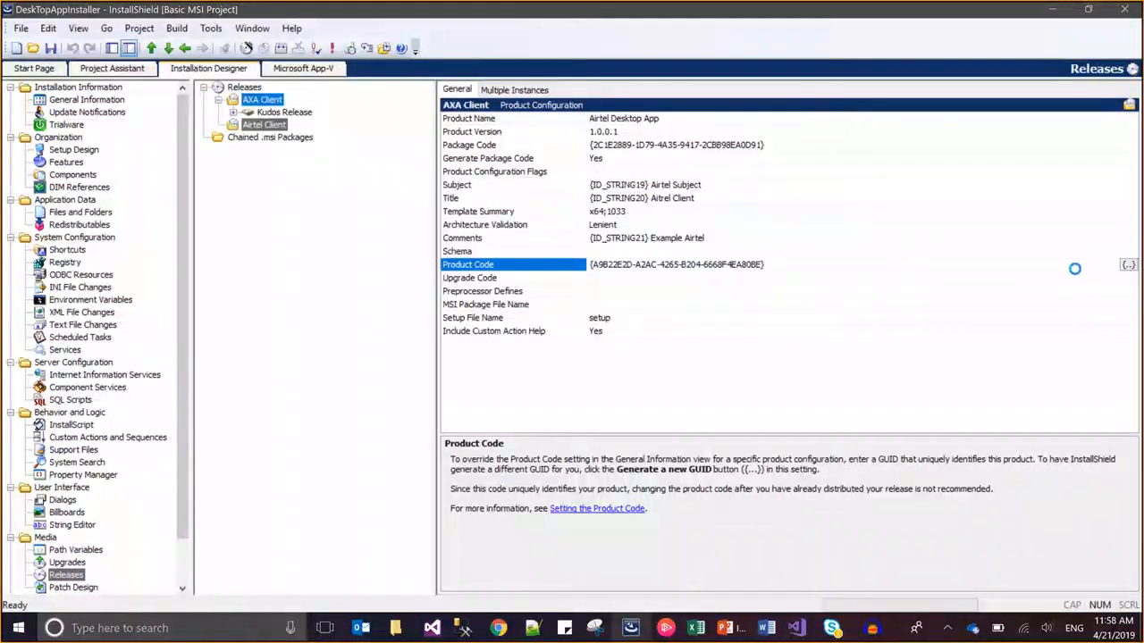
pyautogui.click(1131, 265)
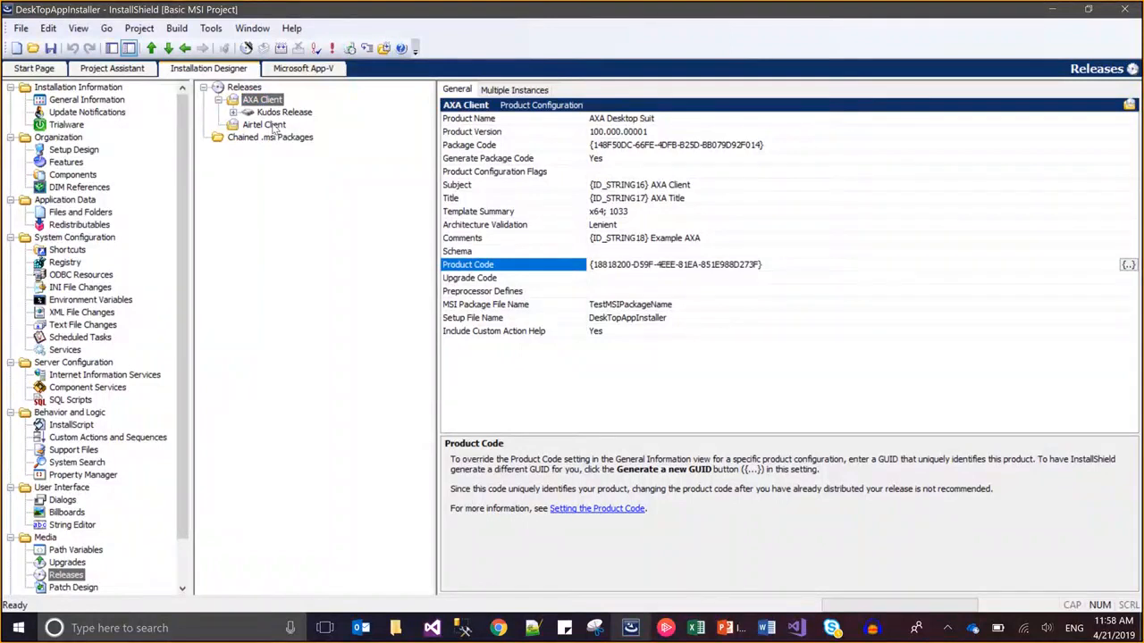
# Step: Generate a new upgrade code GUID for the Airtel Client configuration and another for the AXA Client configuration
pyautogui.click(268, 125)
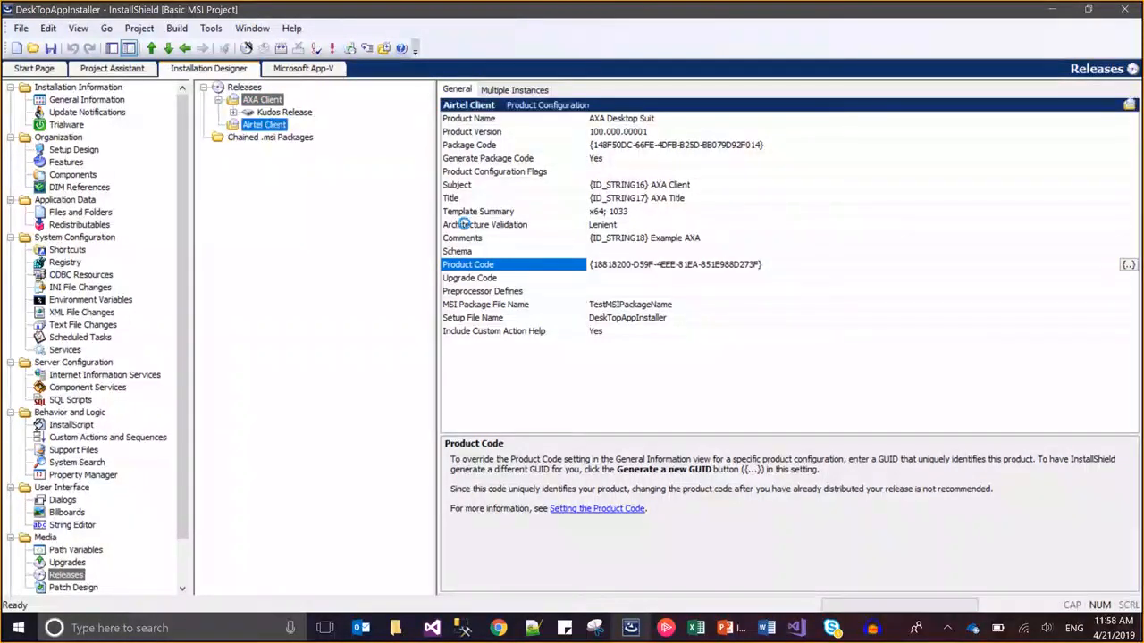
pyautogui.click(774, 280)
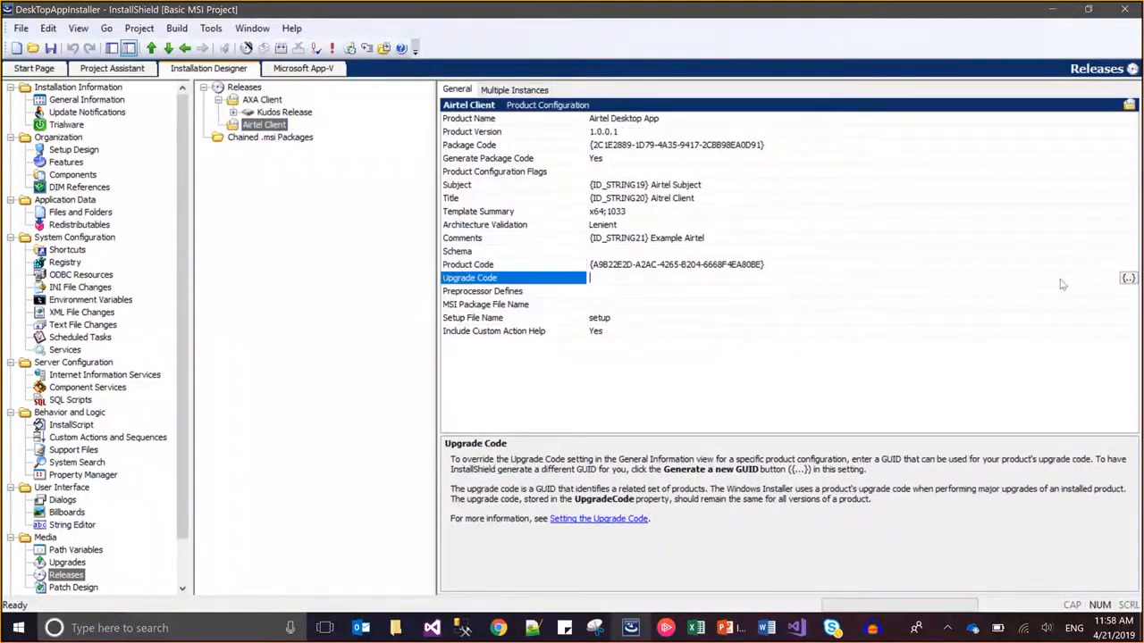
pyautogui.click(1128, 279)
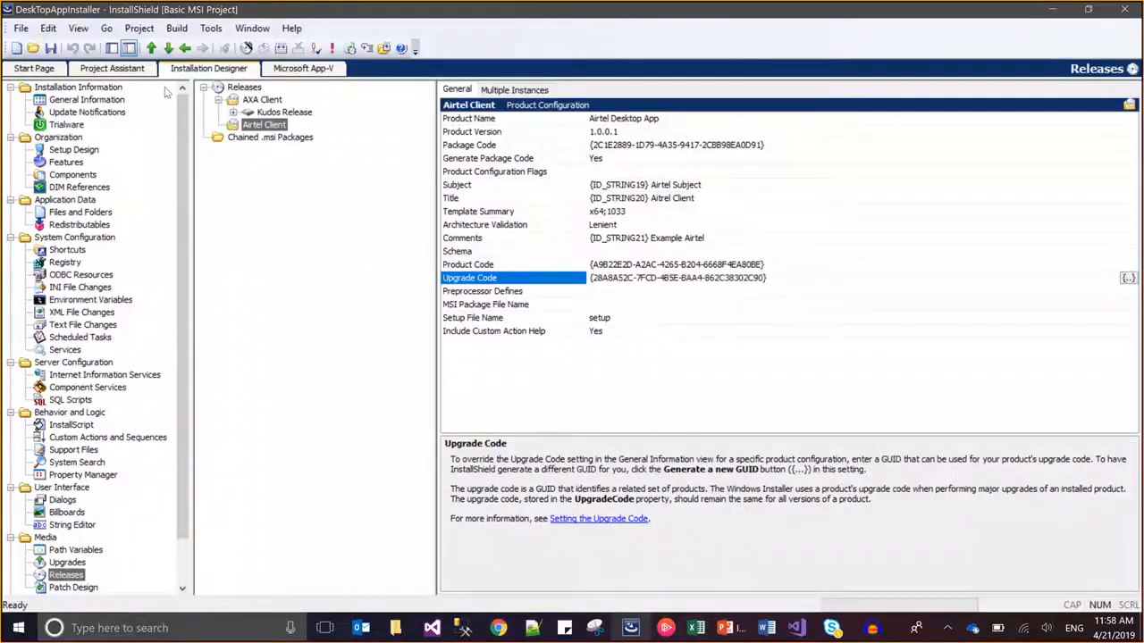
pyautogui.click(242, 99)
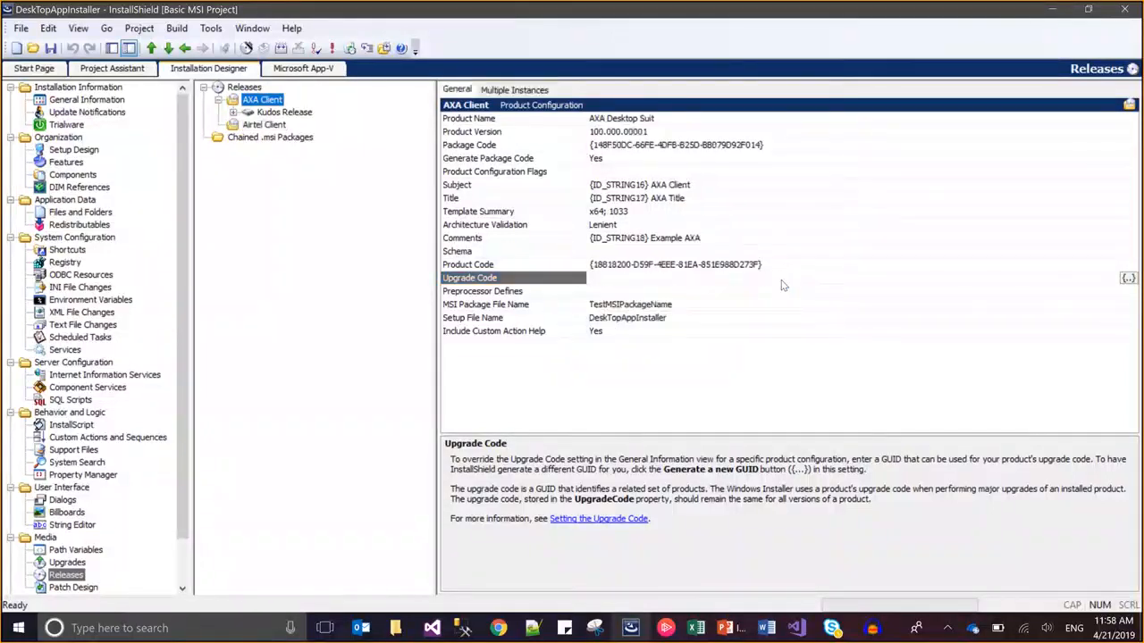
pyautogui.click(782, 282)
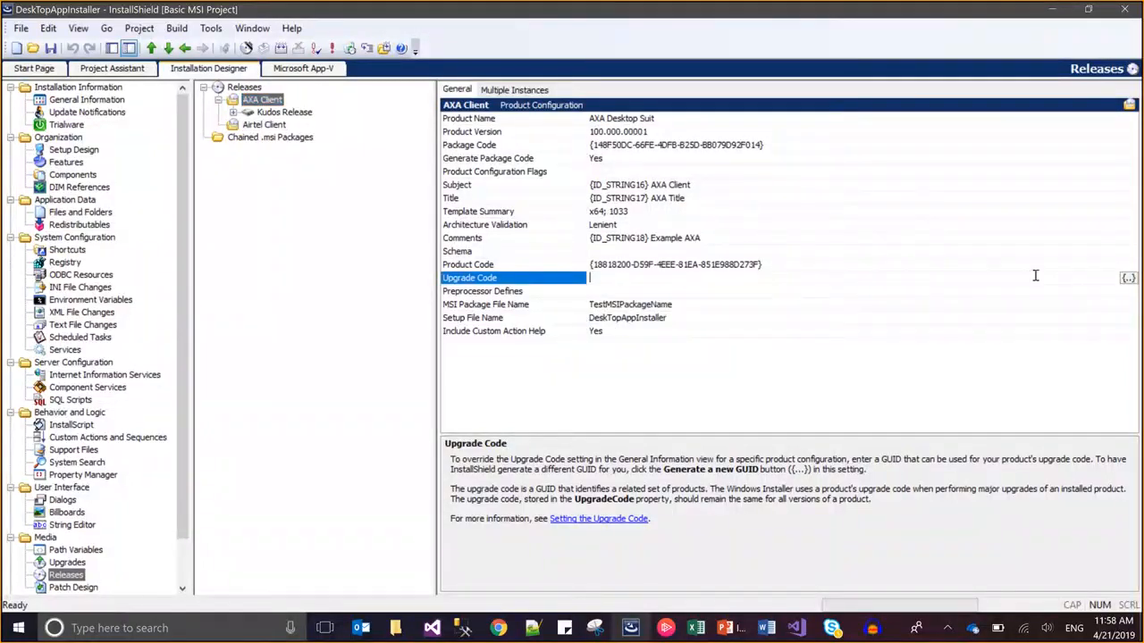
pyautogui.click(1128, 278)
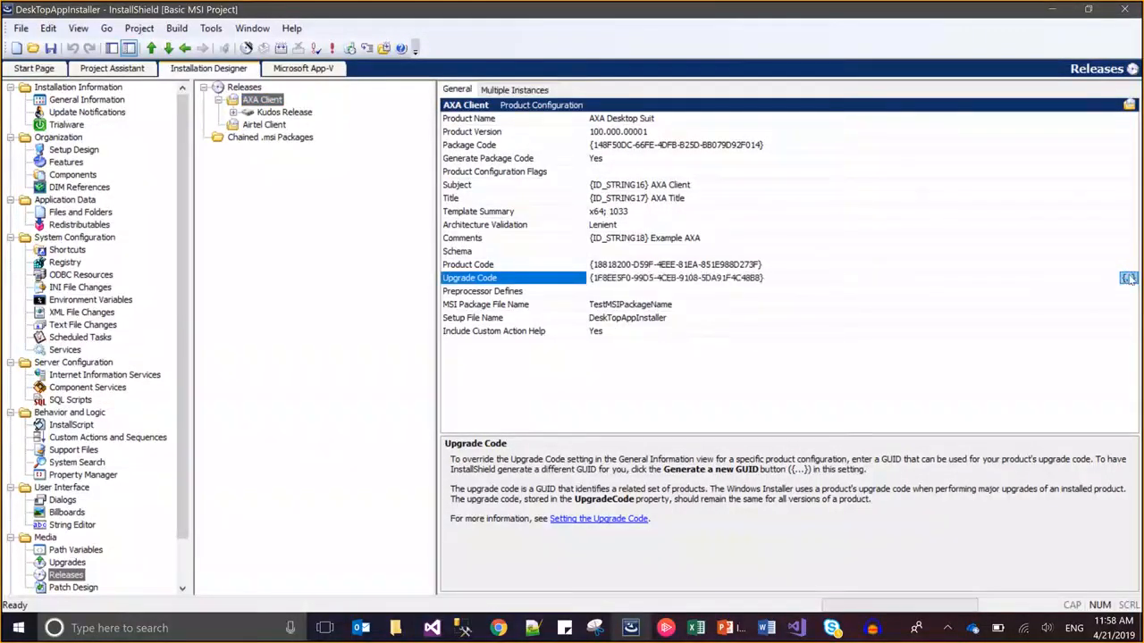
# Step: Review the AXA Client configuration's Preprocessor Defines setting, and change its MSI package file name to "AXA Product Suit"
pyautogui.click(594, 293)
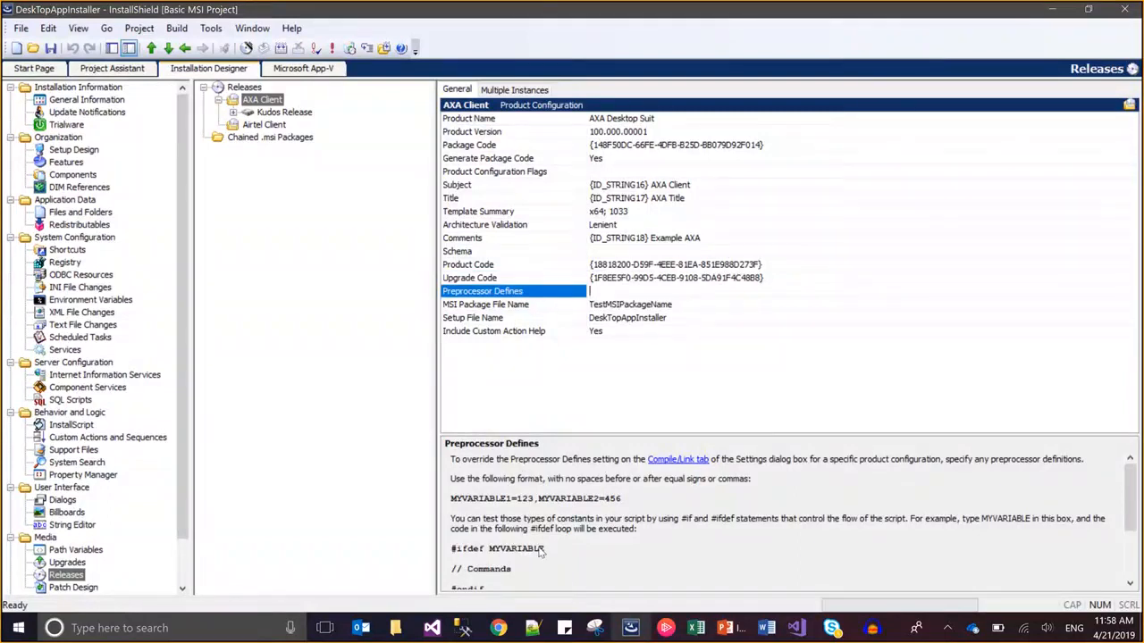
pyautogui.click(658, 291)
pyautogui.click(676, 305)
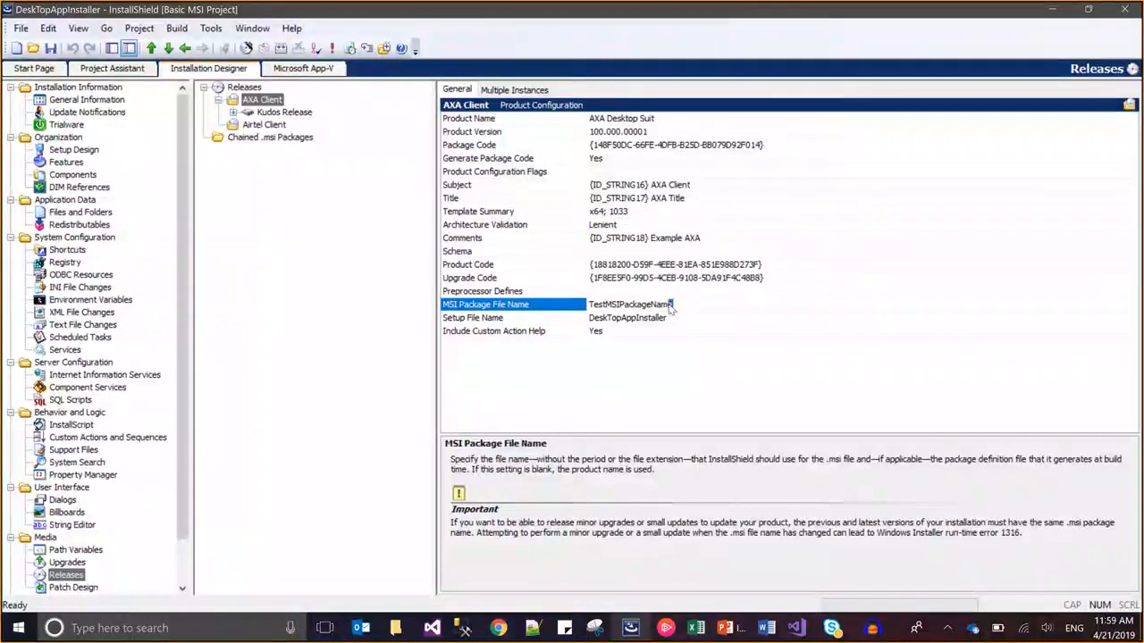
pyautogui.click(670, 307)
pyautogui.write('AXA Cl')
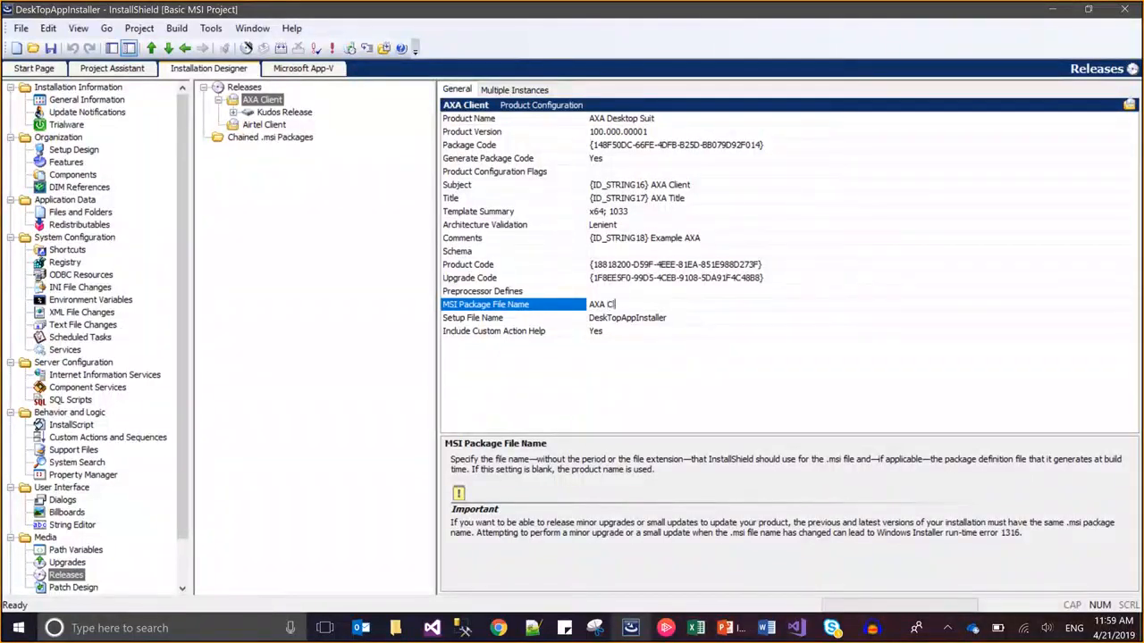
pyautogui.press('BackSpace')
pyautogui.press('BackSpace')
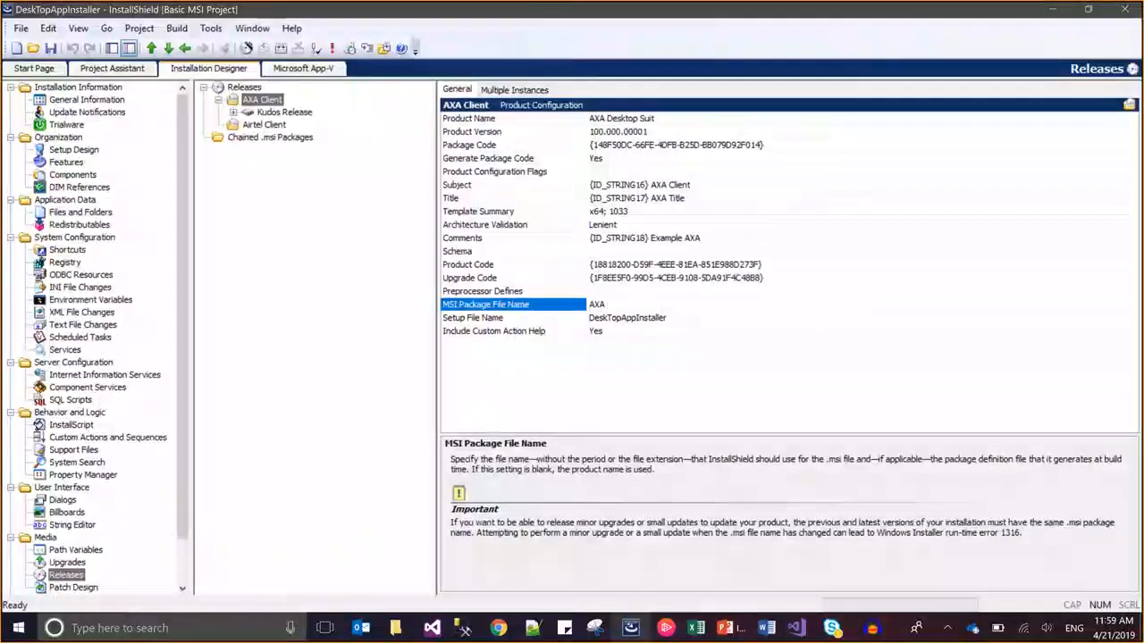
pyautogui.write('Product Suit')
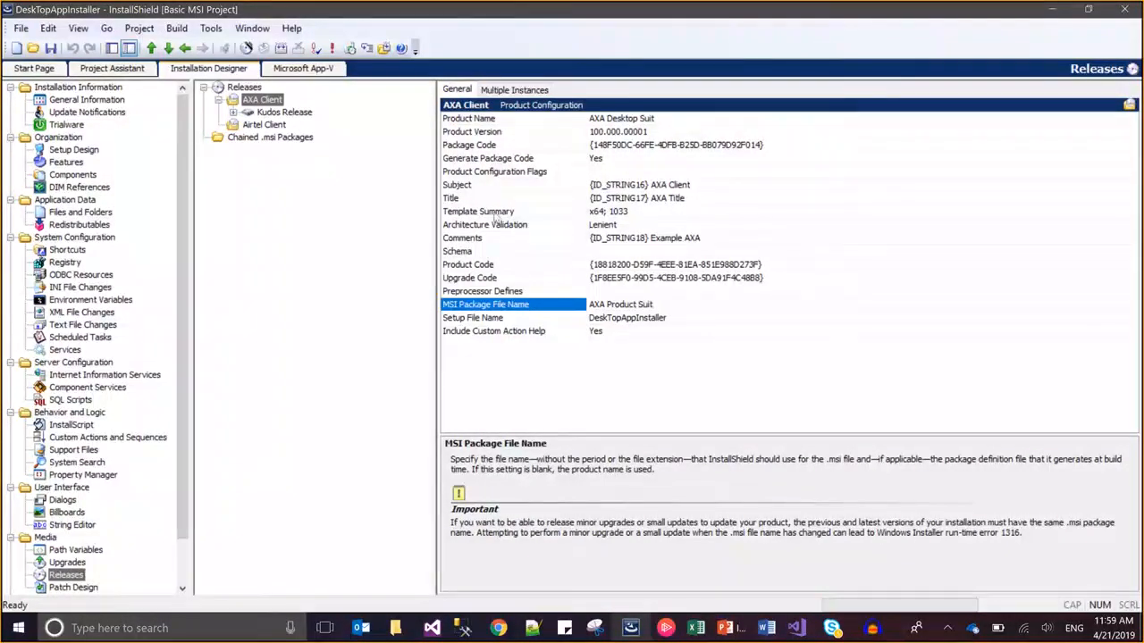
# Step: Set the Airtel Client configuration's MSI package file name to "Airtel Product Suit"
pyautogui.click(259, 125)
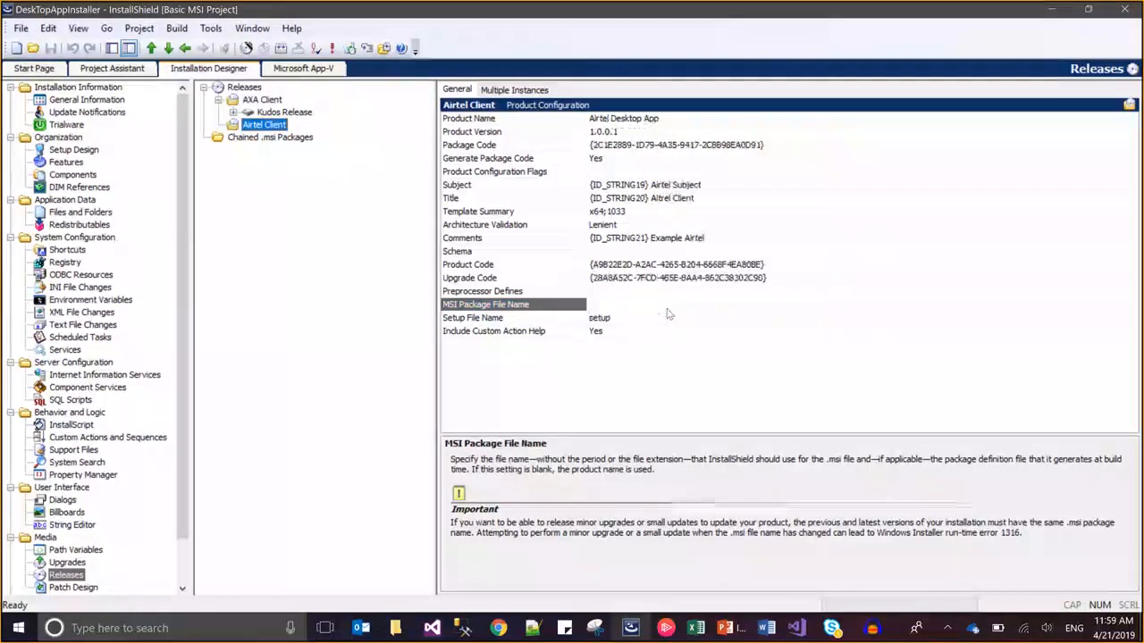
pyautogui.write('Air')
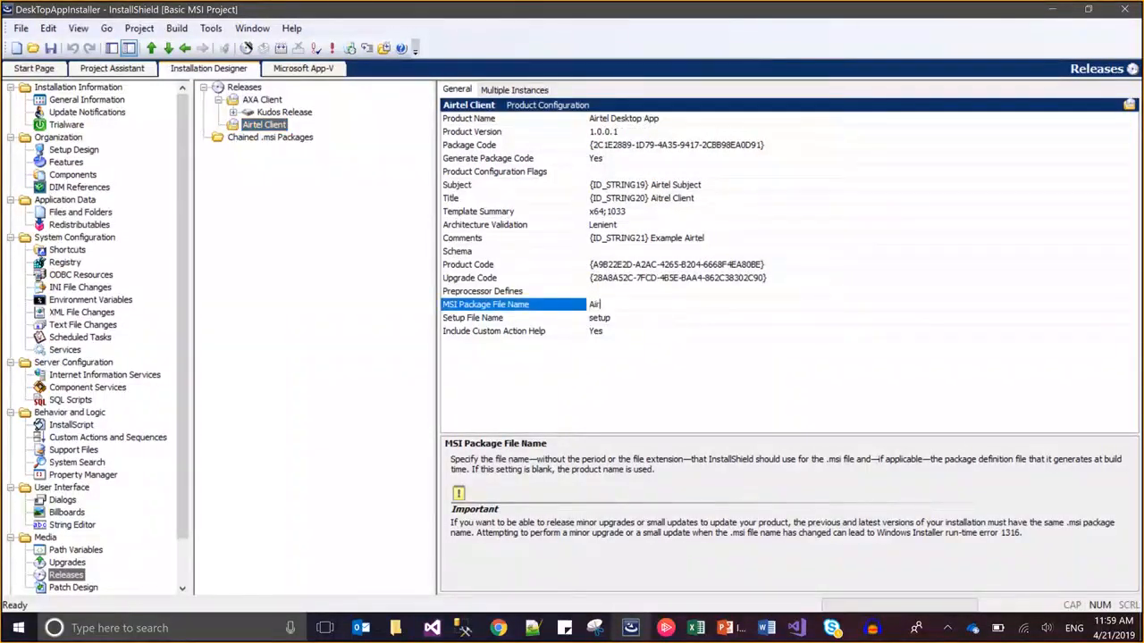
pyautogui.write('tel Product Suit')
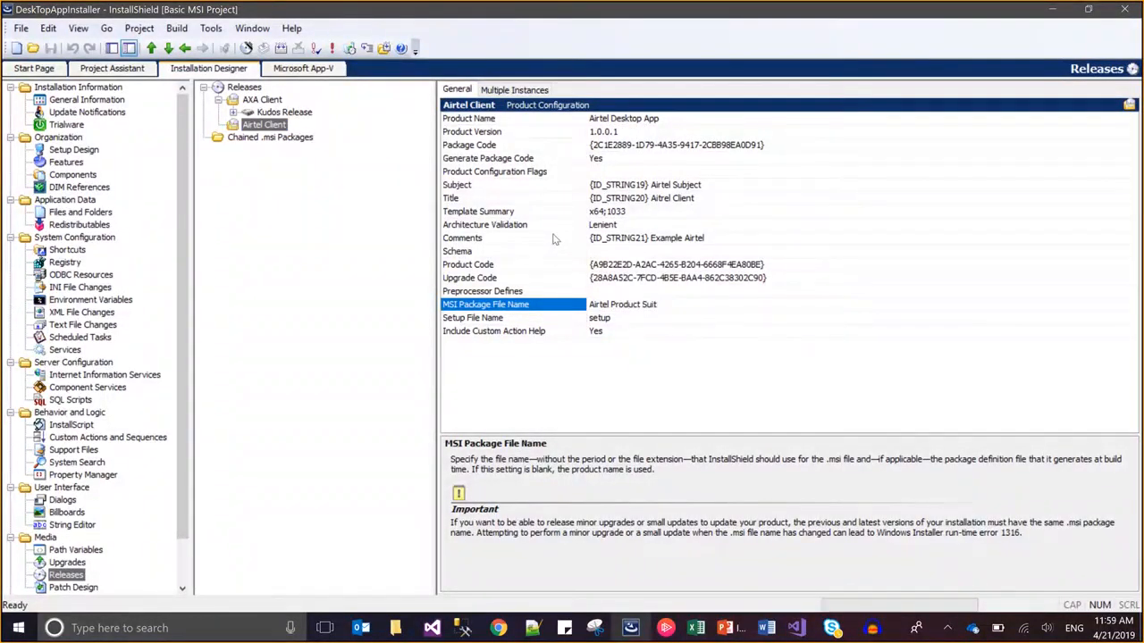
# Step: Review the Airtel Client's Setup File Name setting, and inspect the built setup file in the Kudos Release's DISK1 folder before closing the folder window
pyautogui.click(632, 319)
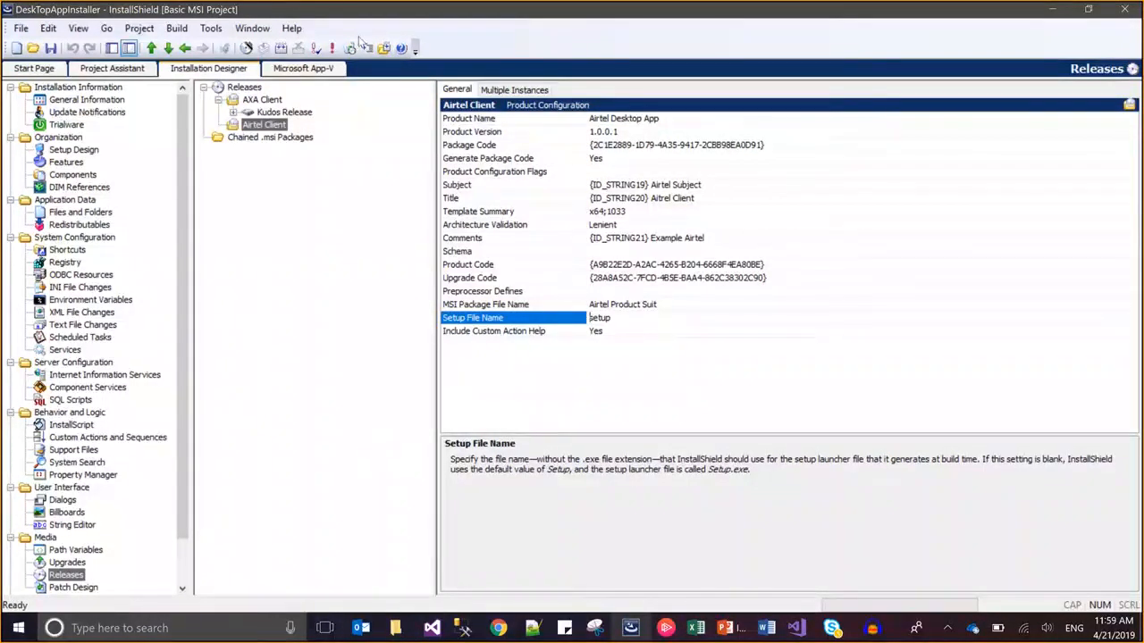
pyautogui.click(385, 48)
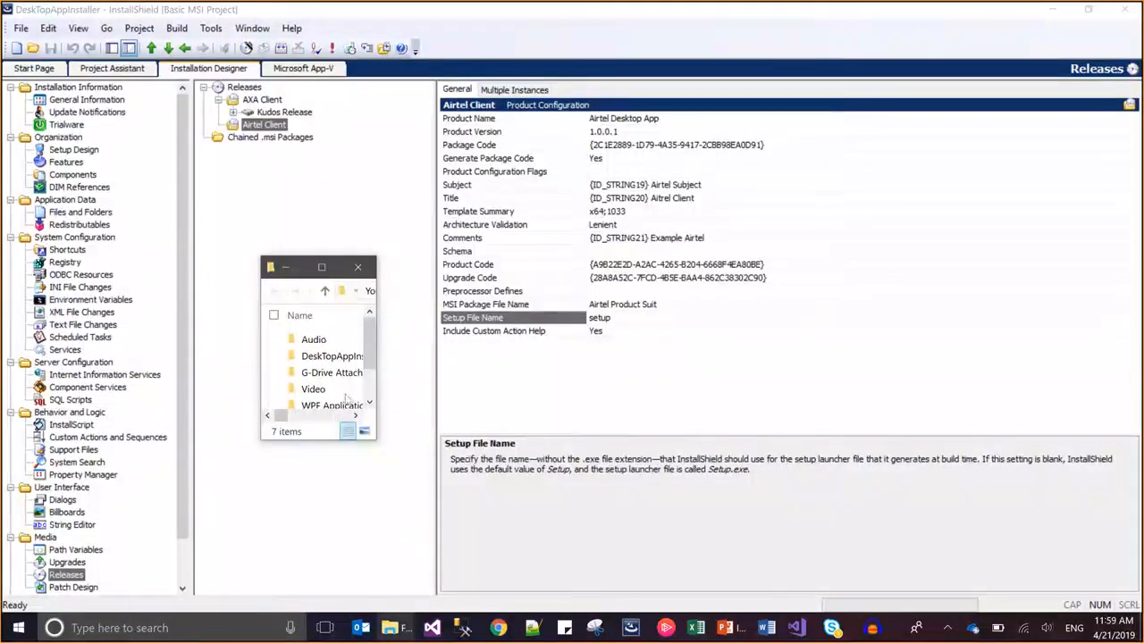
pyautogui.click(322, 268)
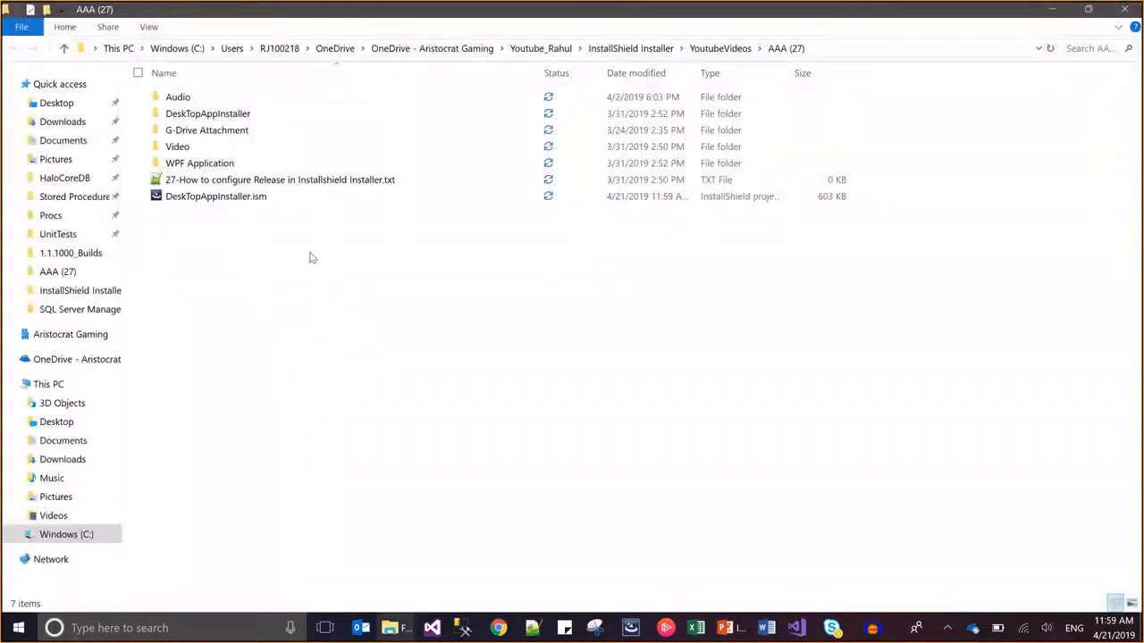
pyautogui.doubleClick(207, 115)
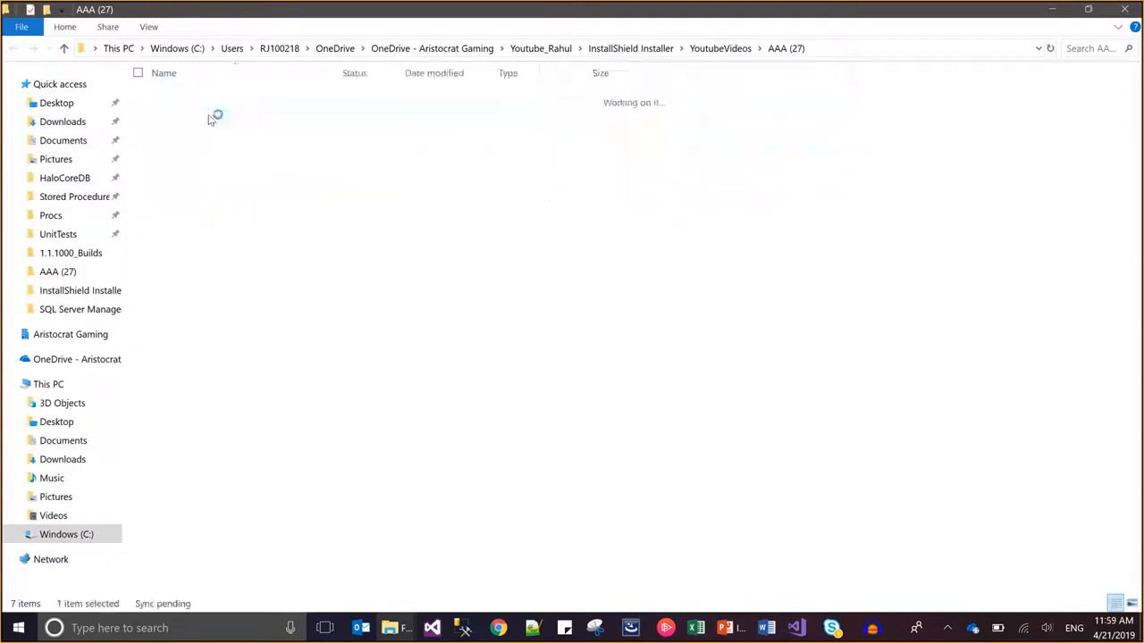
pyautogui.doubleClick(187, 96)
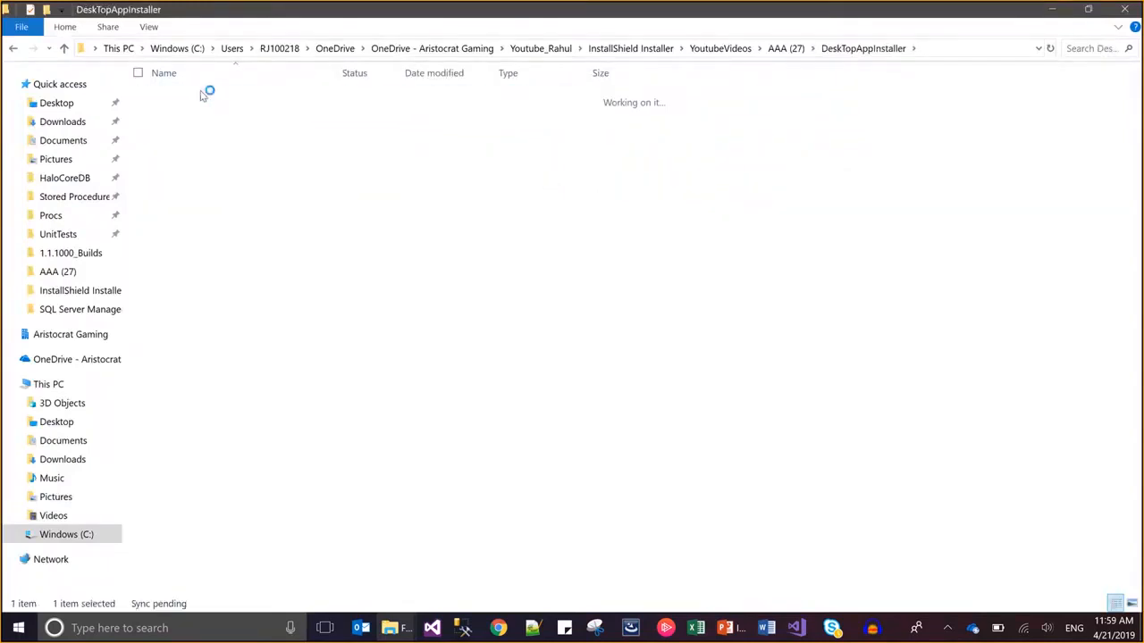
pyautogui.doubleClick(178, 96)
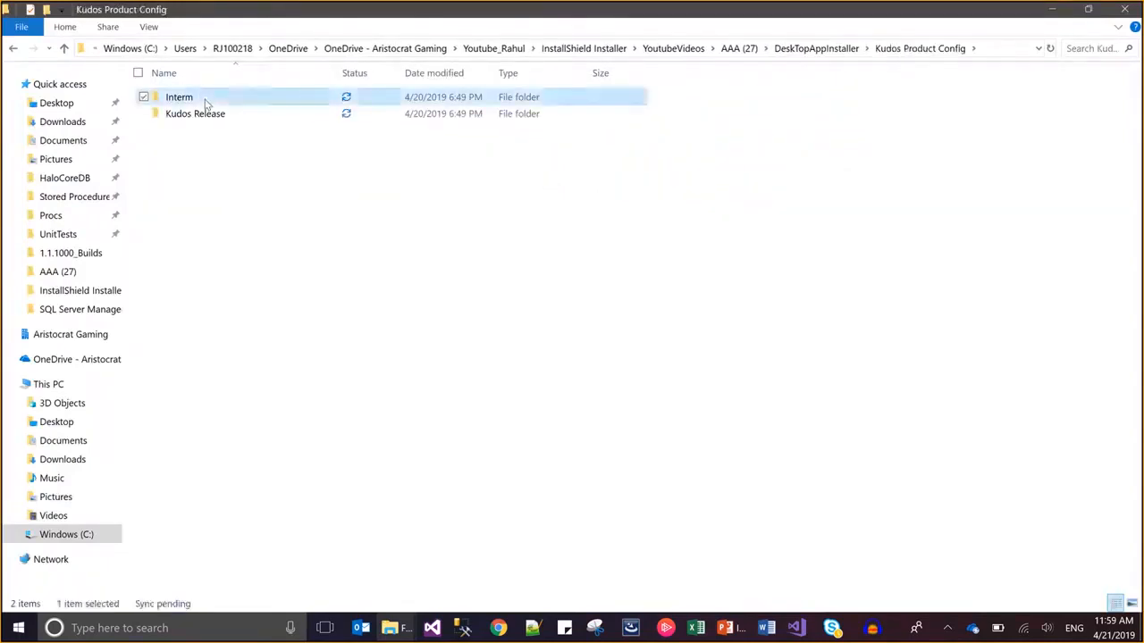
pyautogui.hotkey('alt', 'Left')
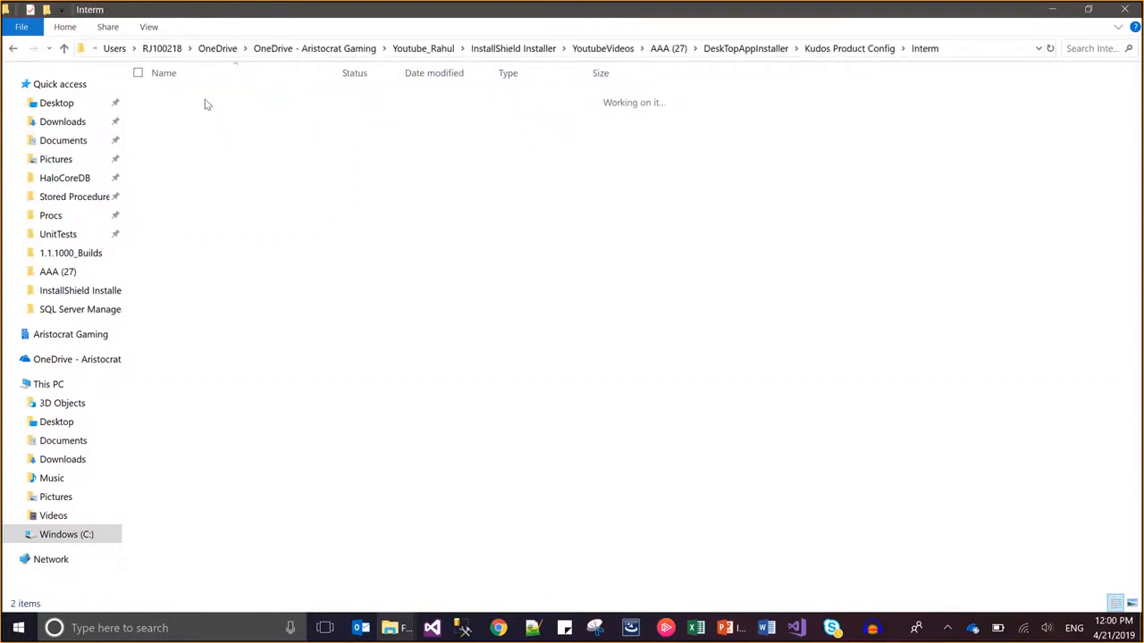
pyautogui.press('Return')
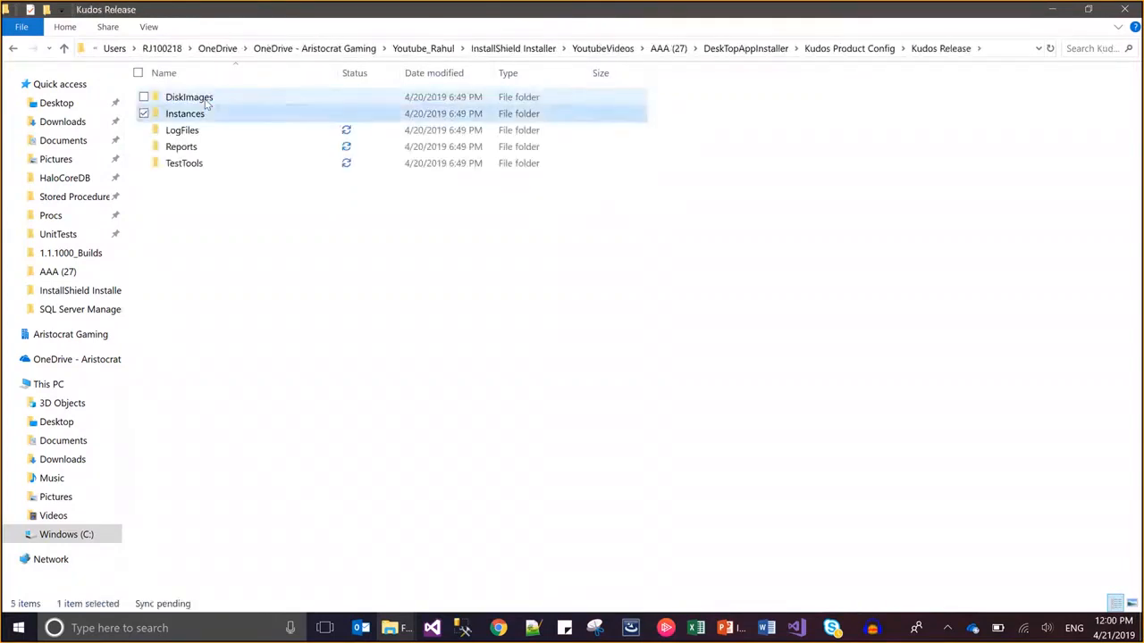
pyautogui.doubleClick(206, 99)
pyautogui.doubleClick(206, 98)
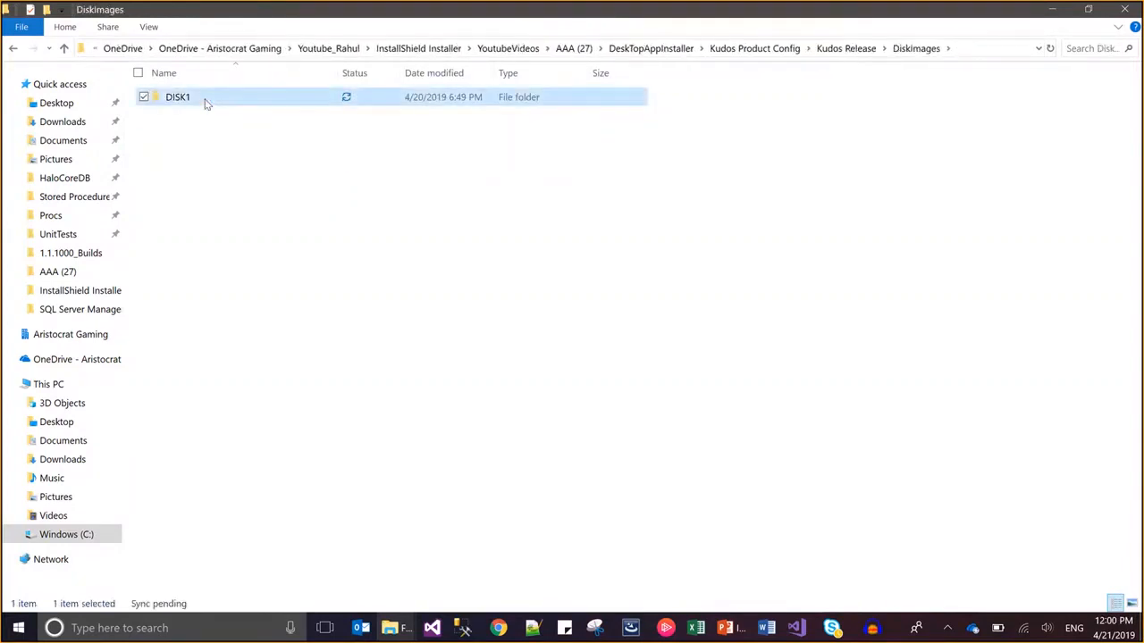
pyautogui.click(206, 100)
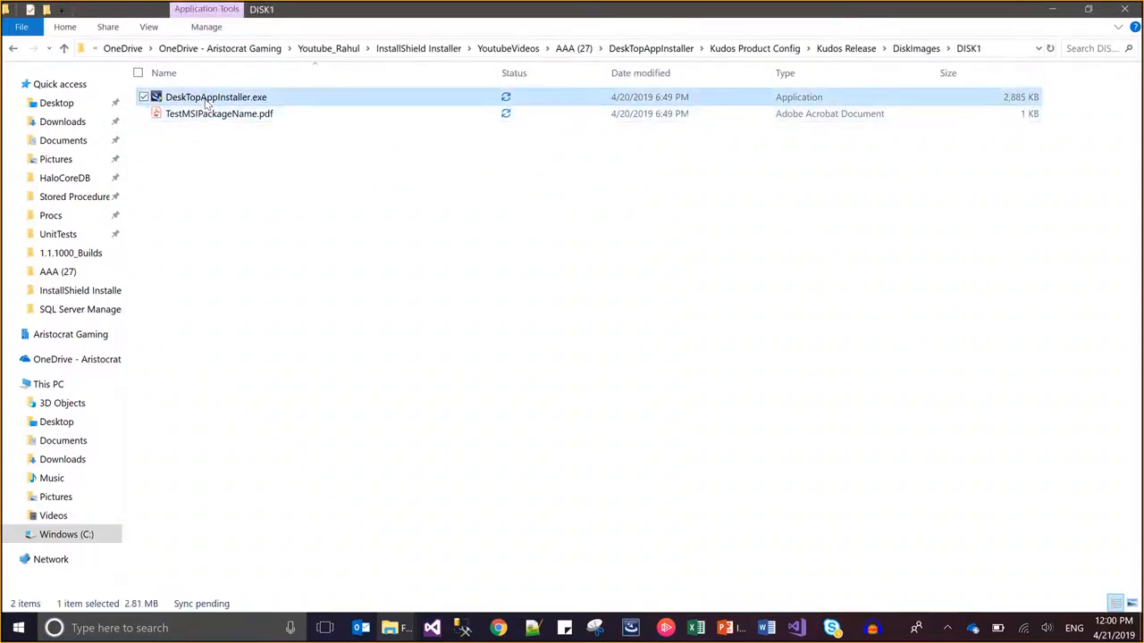
pyautogui.click(670, 52)
pyautogui.click(1124, 10)
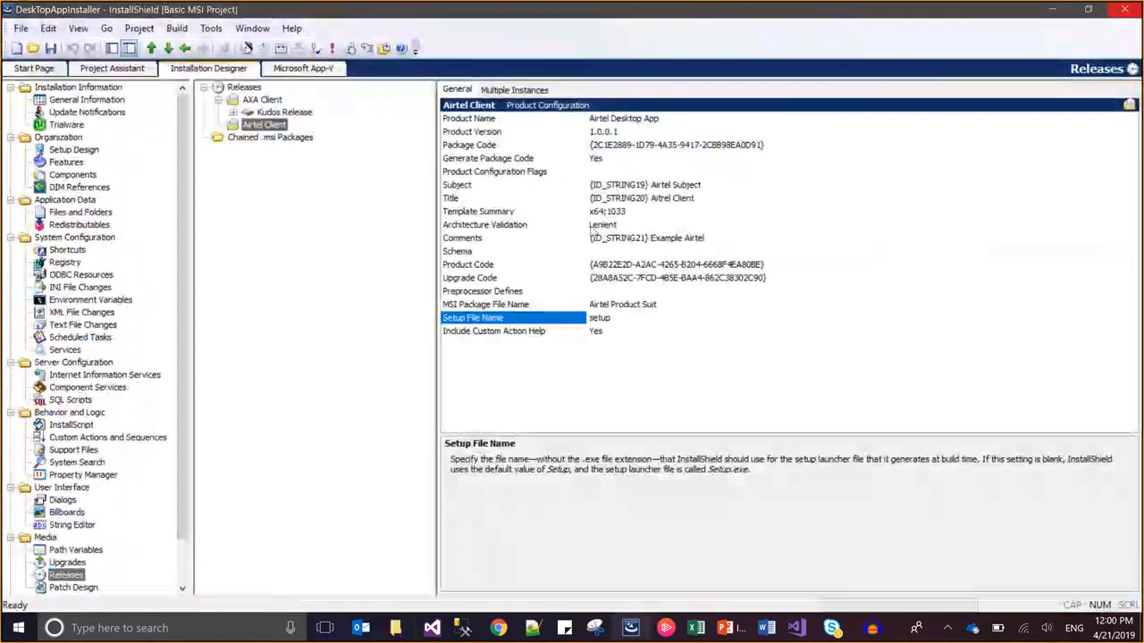
# Step: Set the Setup File Name to "Airtel Installer" for the Airtel Client configuration and "AXA Installer" for the AXA Client configuration
pyautogui.click(624, 324)
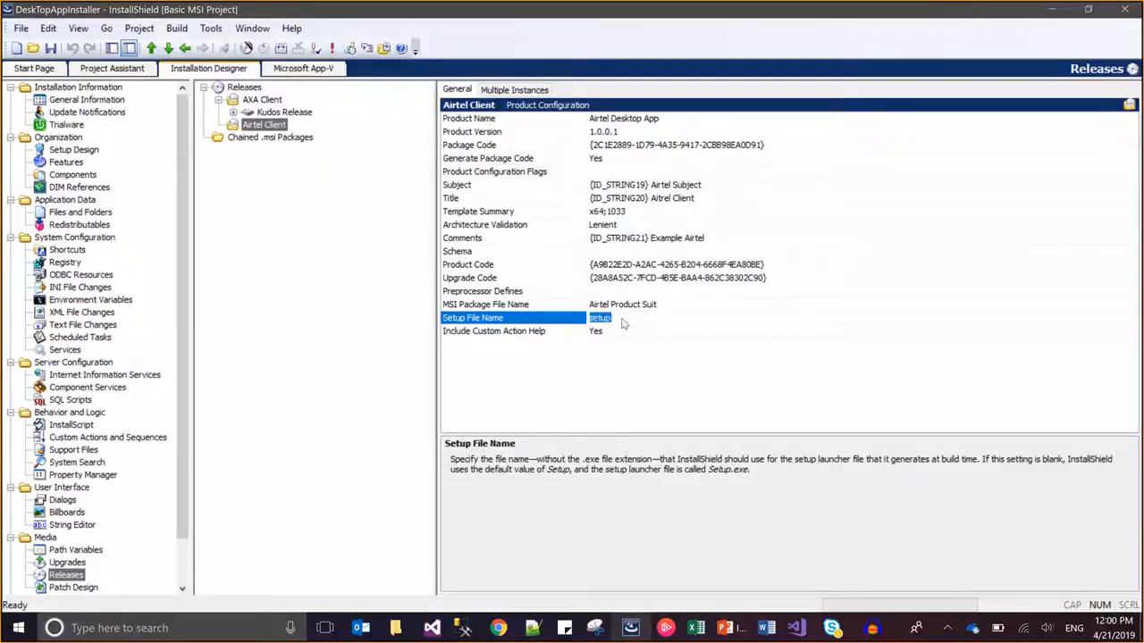
pyautogui.write('Airtel Installer')
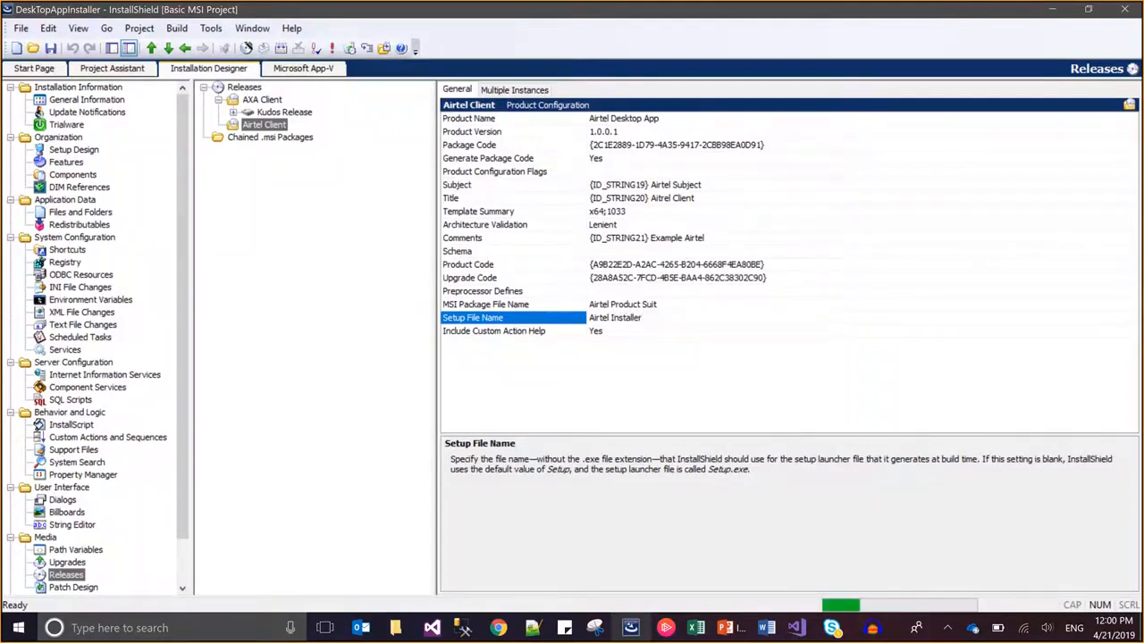
pyautogui.click(273, 100)
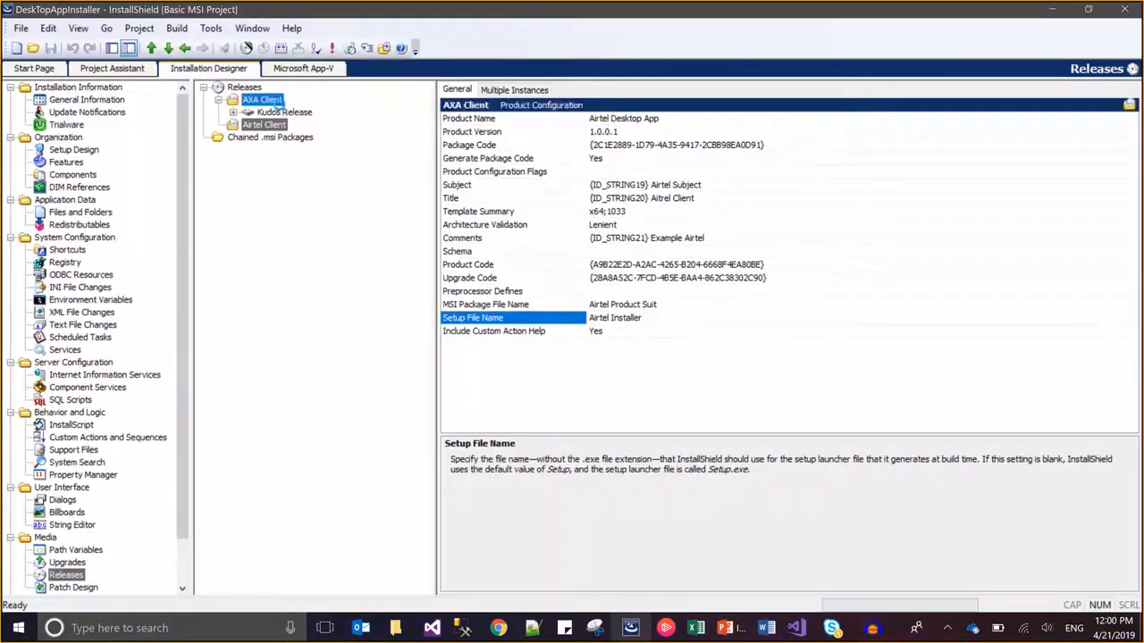
pyautogui.click(677, 323)
pyautogui.write('A')
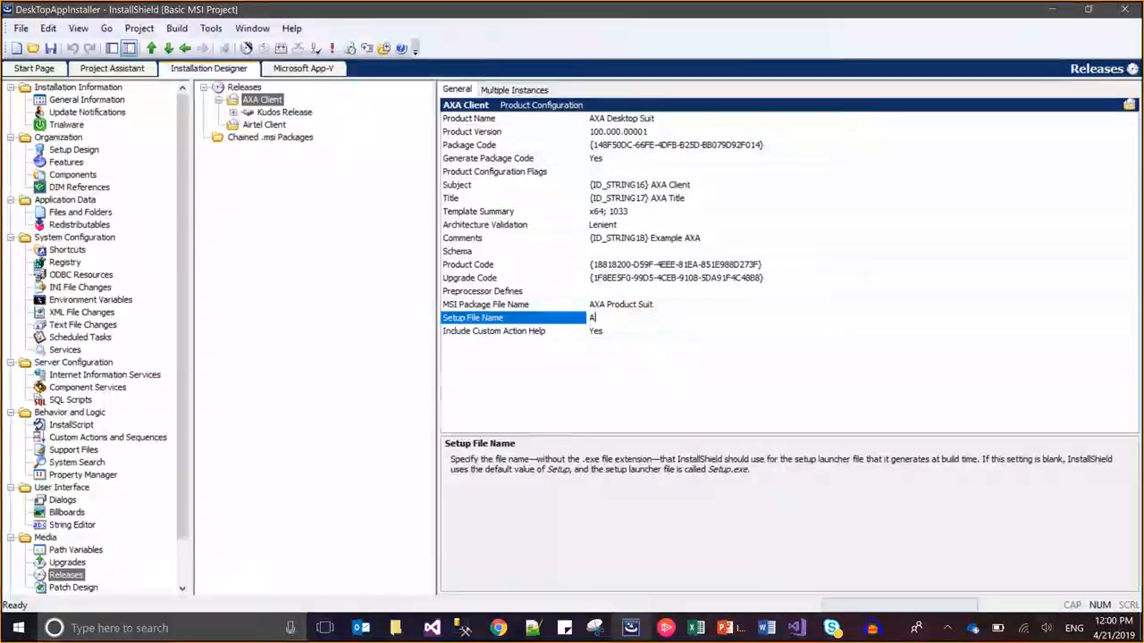
pyautogui.write('XA Installer')
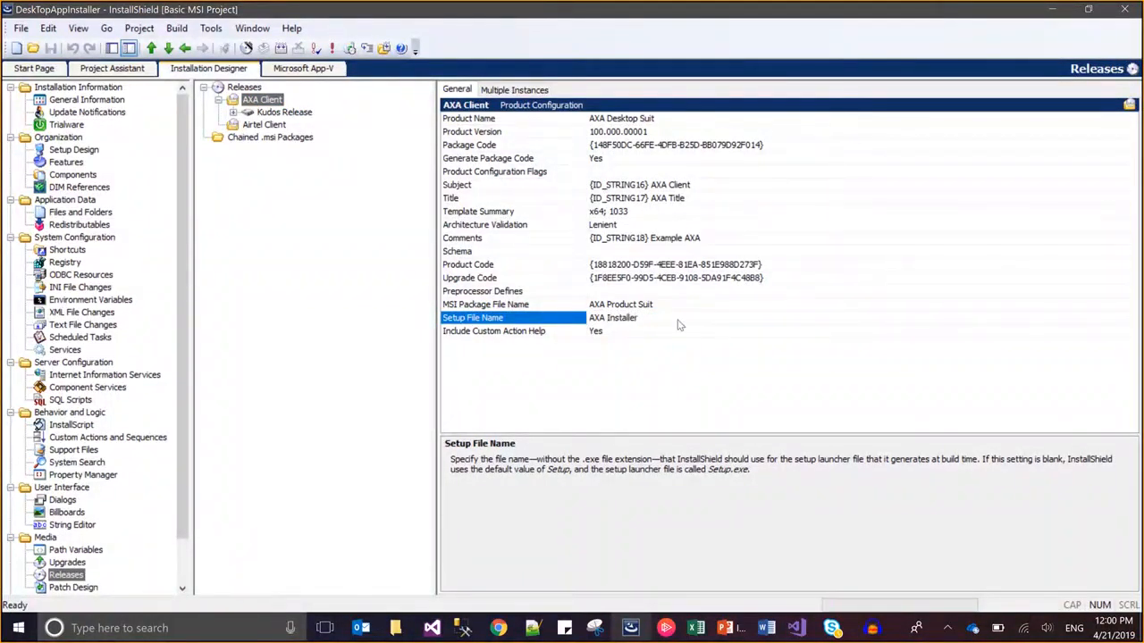
pyautogui.click(259, 125)
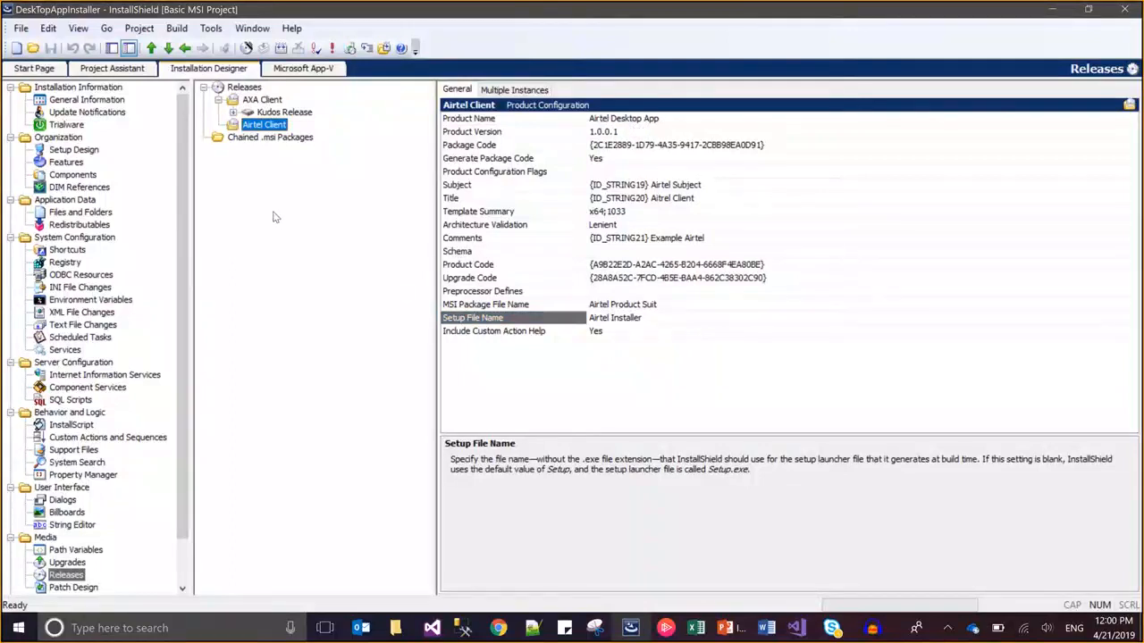
pyautogui.click(177, 29)
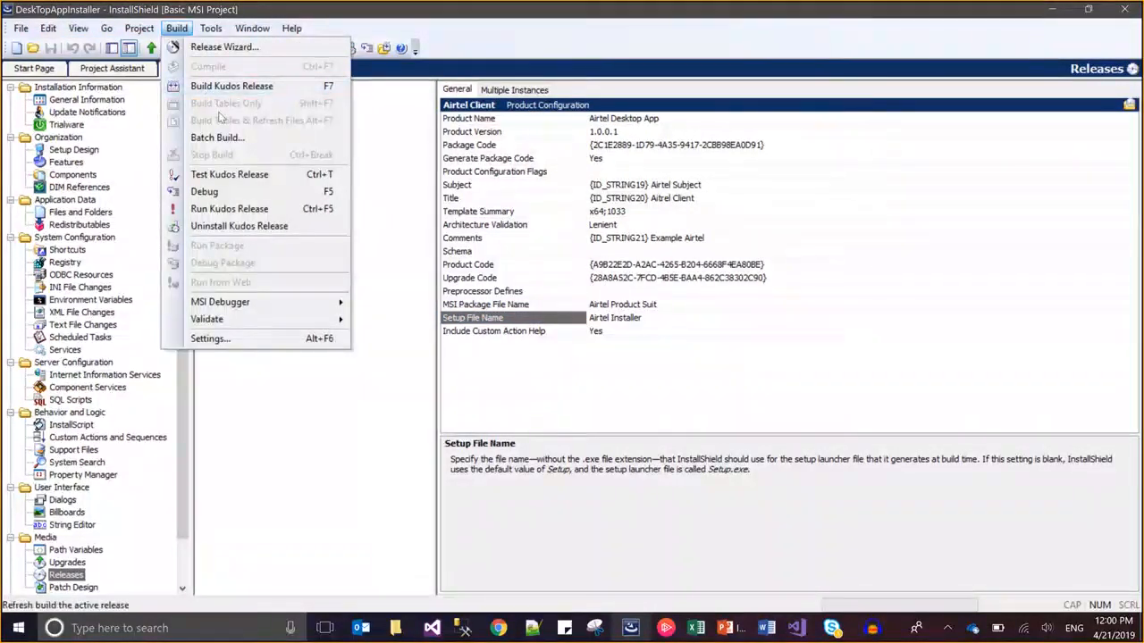
pyautogui.click(391, 168)
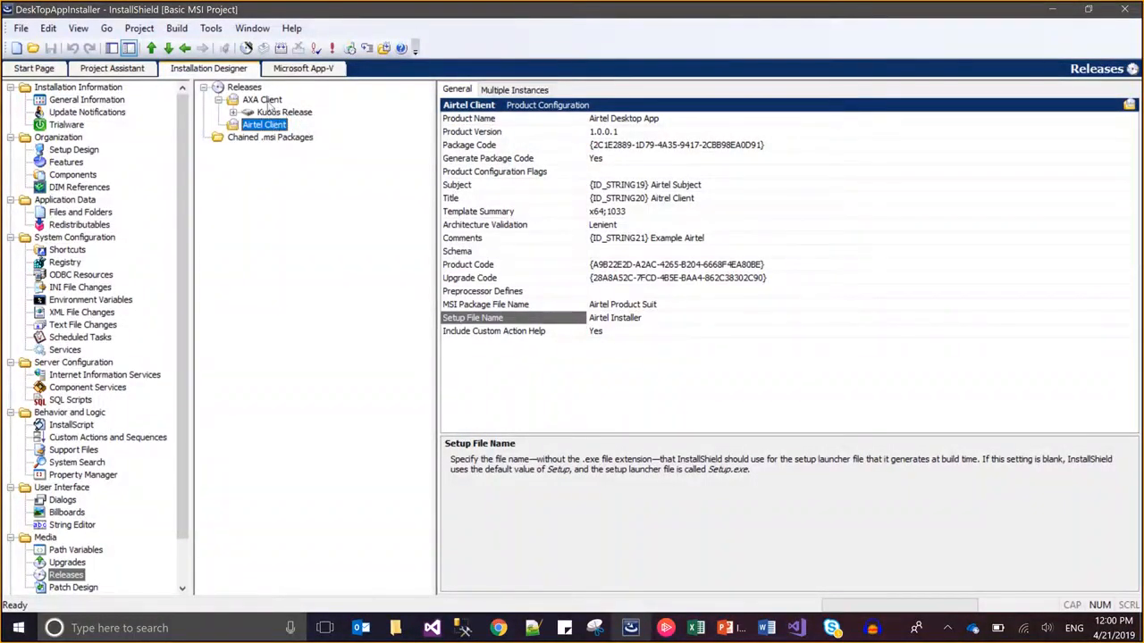
pyautogui.click(265, 100)
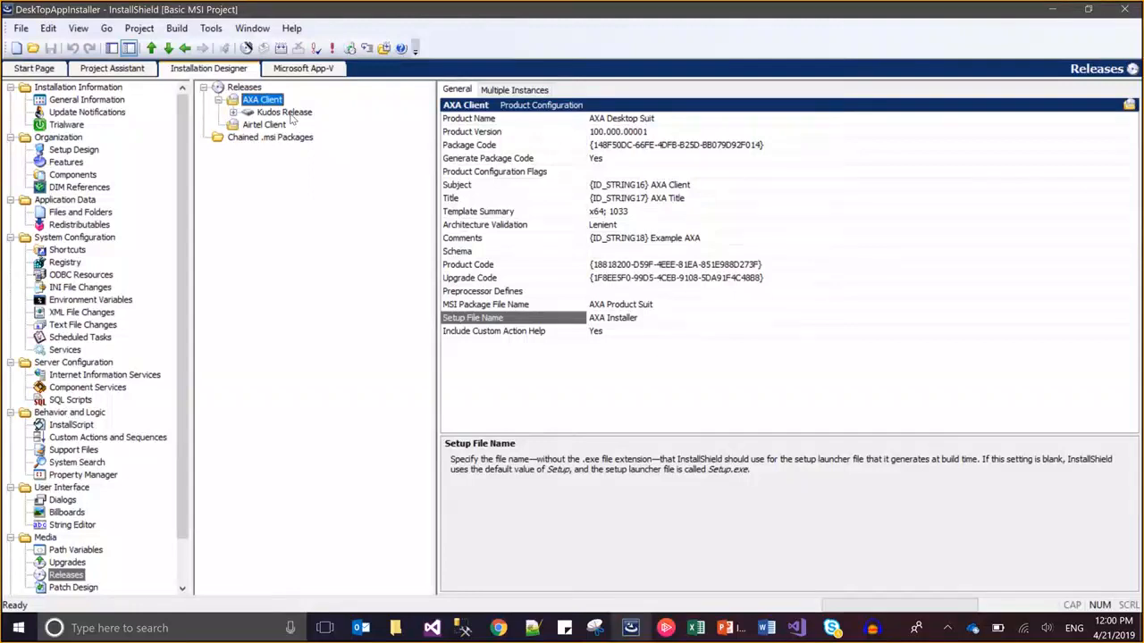
pyautogui.click(284, 112)
# Step: Add a new release named "A1" under the Airtel Client product configuration
pyautogui.click(282, 125)
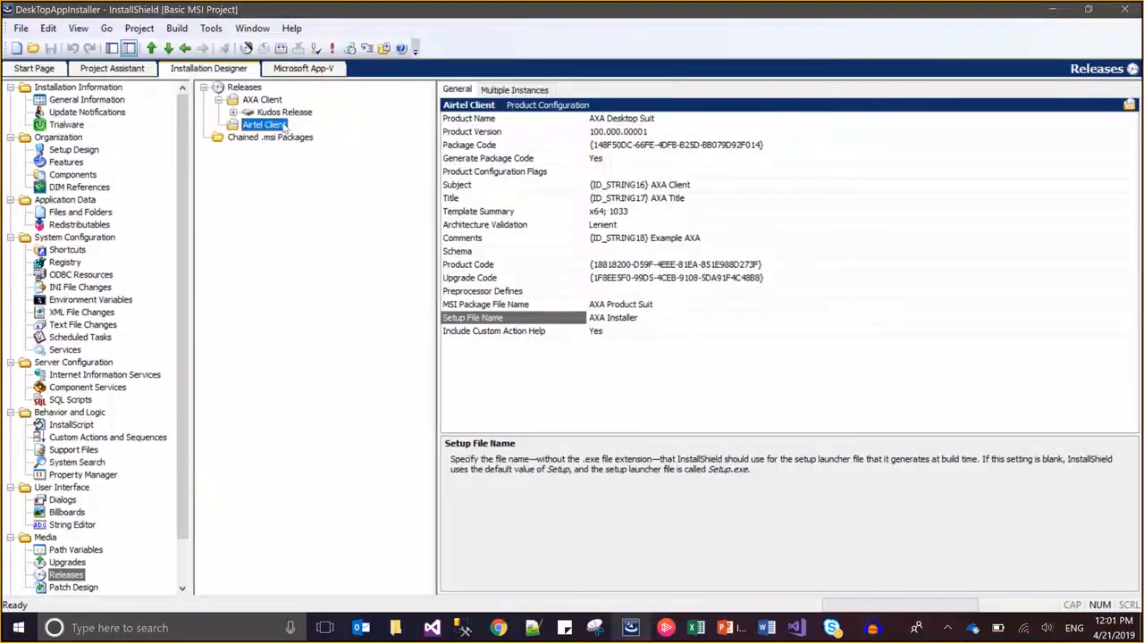
pyautogui.rightClick(282, 125)
pyautogui.click(302, 134)
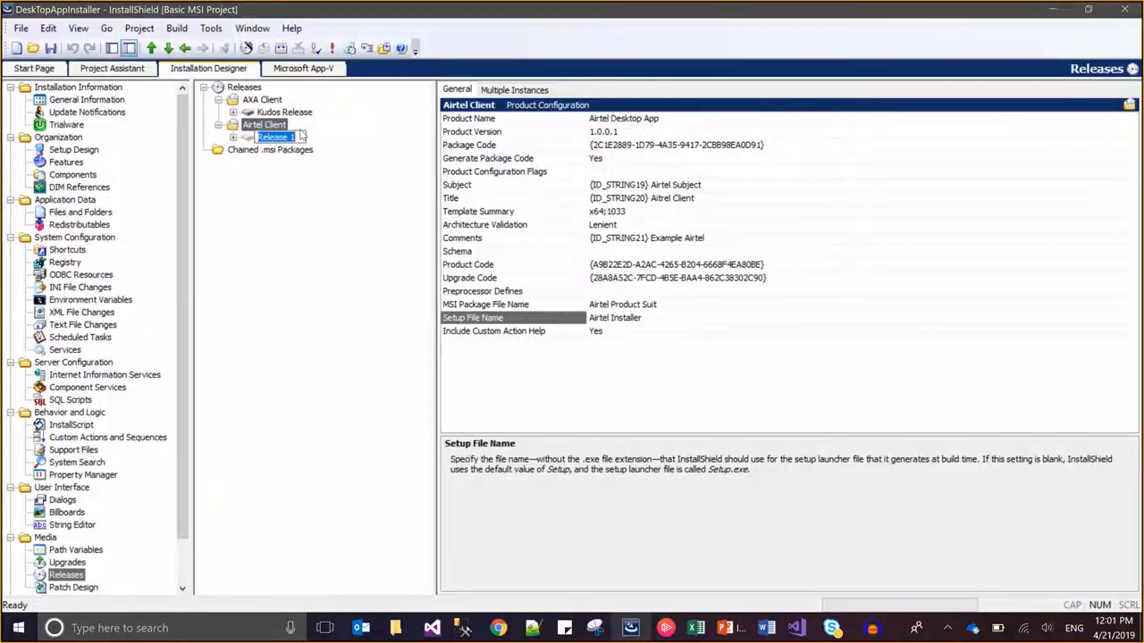
pyautogui.write('A1')
pyautogui.press('Return')
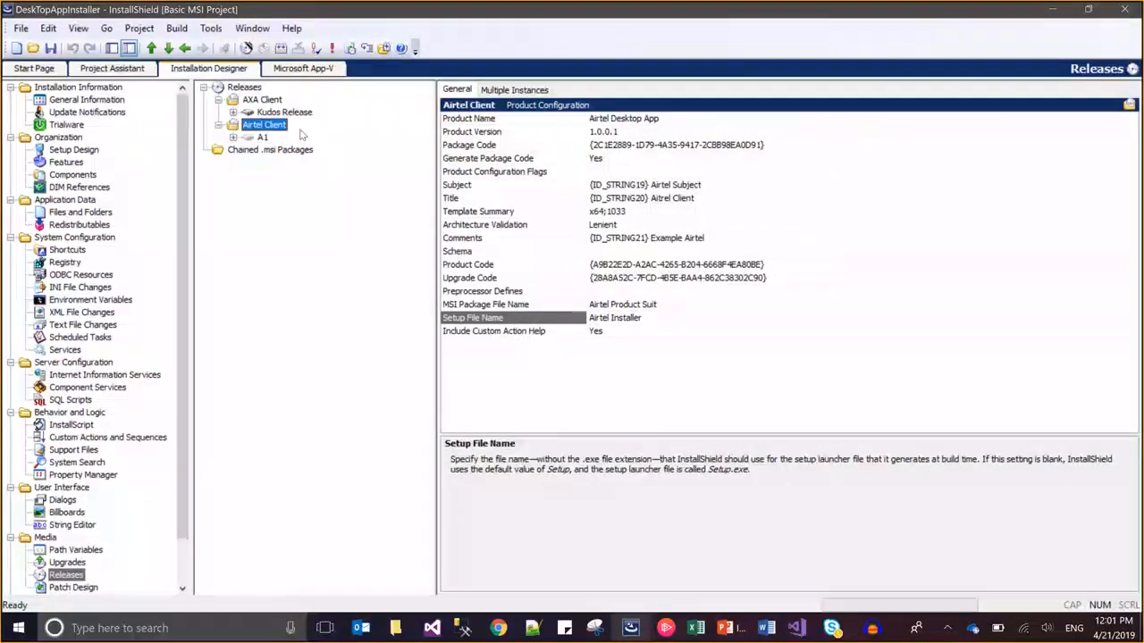
# Step: Set the A1 release's Compression setting to Compressed
pyautogui.click(254, 140)
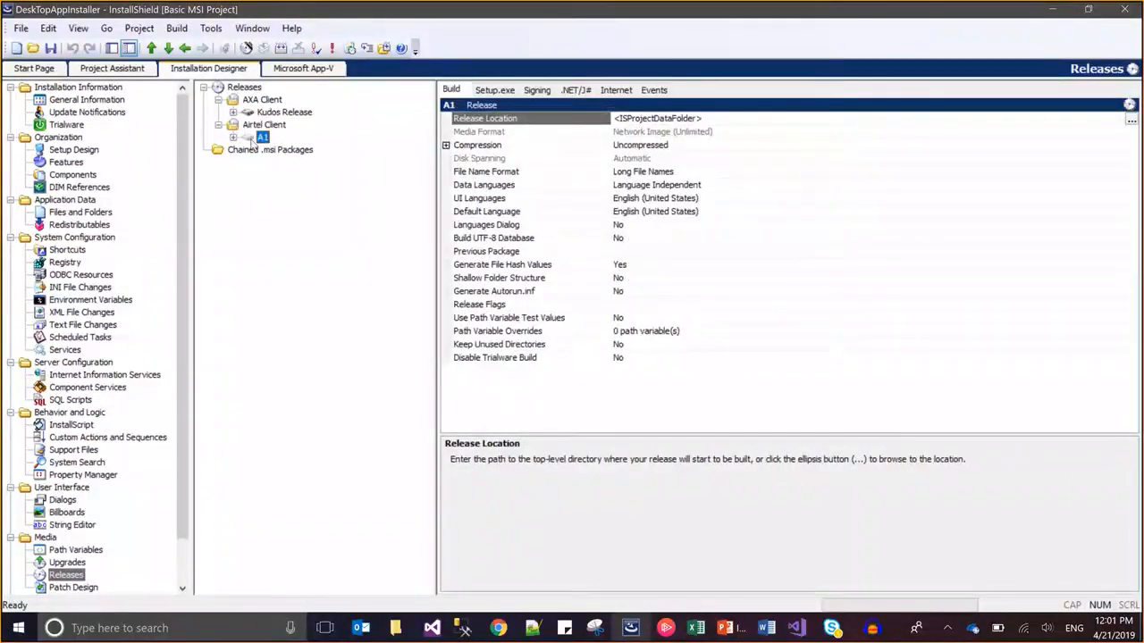
pyautogui.click(618, 144)
pyautogui.click(624, 147)
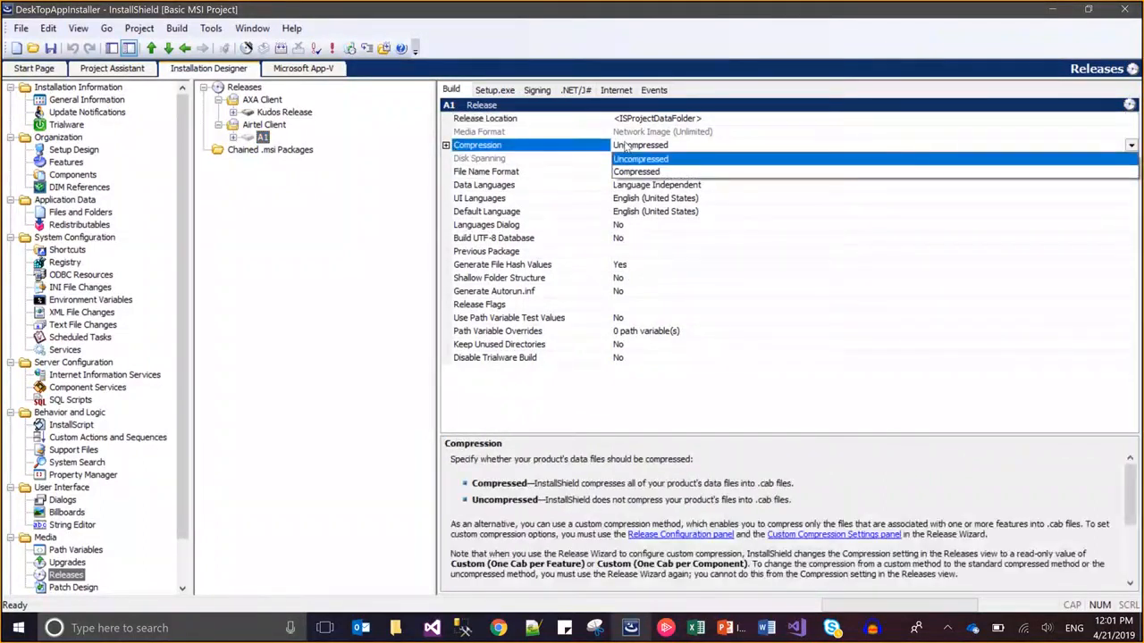
pyautogui.click(639, 173)
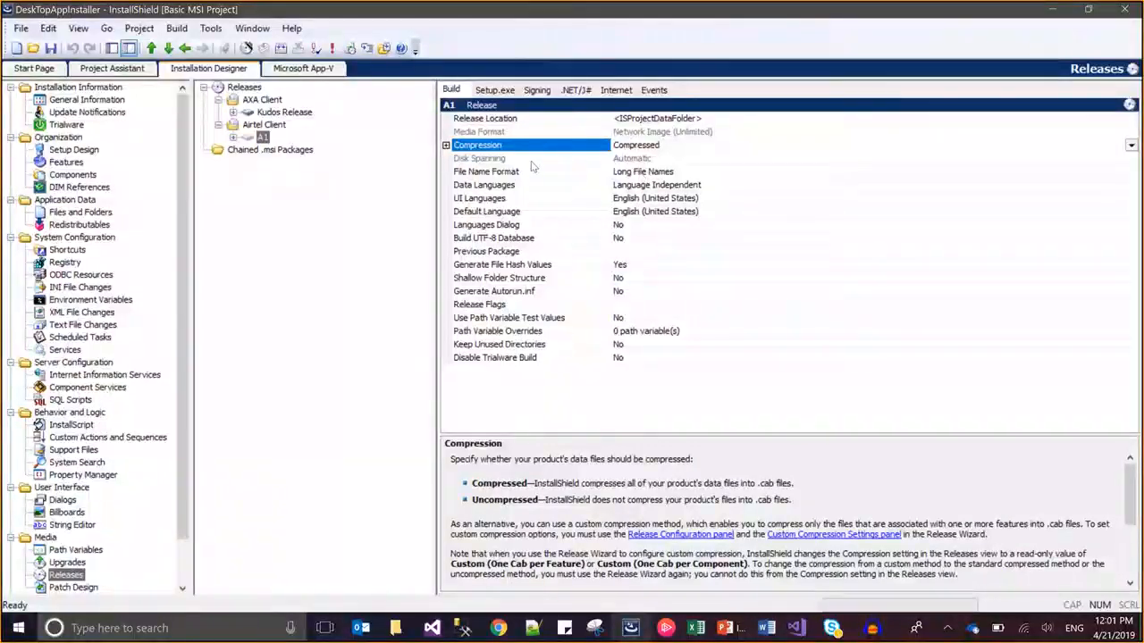
# Step: Set the A1 release's setup launcher Required Execution Level to Administrator, and save the project
pyautogui.click(495, 90)
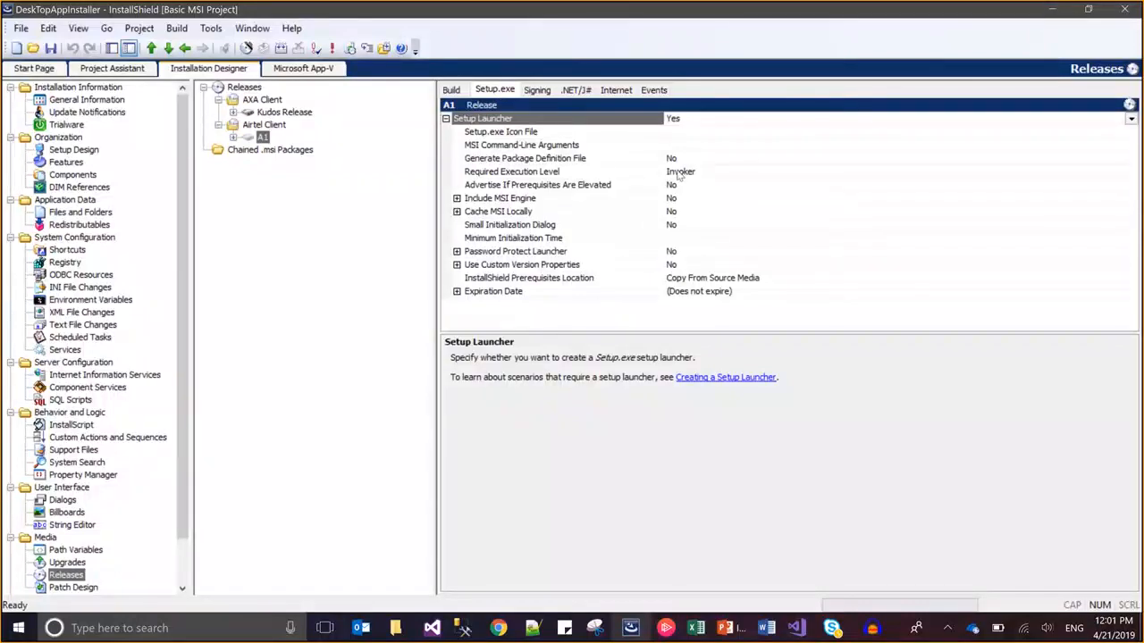
pyautogui.click(679, 173)
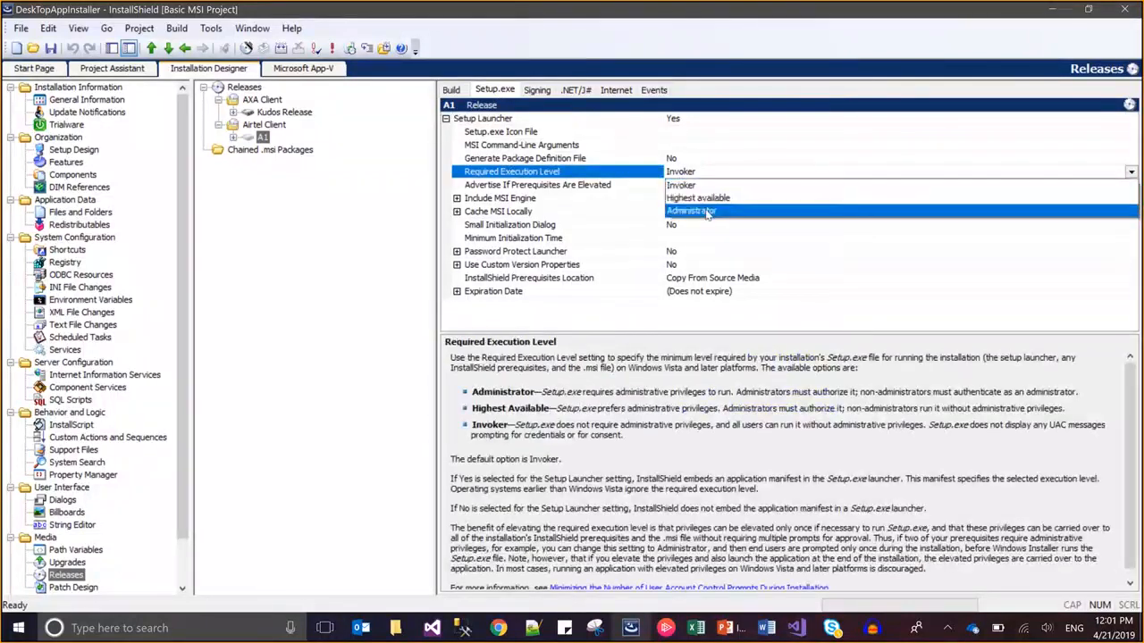
pyautogui.click(706, 212)
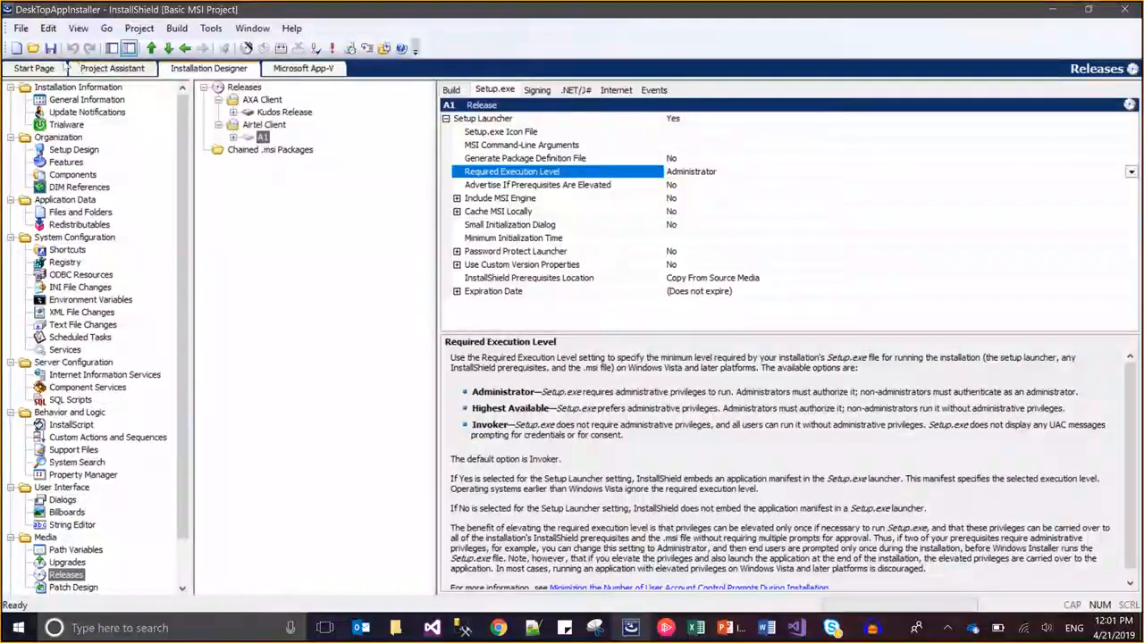
pyautogui.click(51, 49)
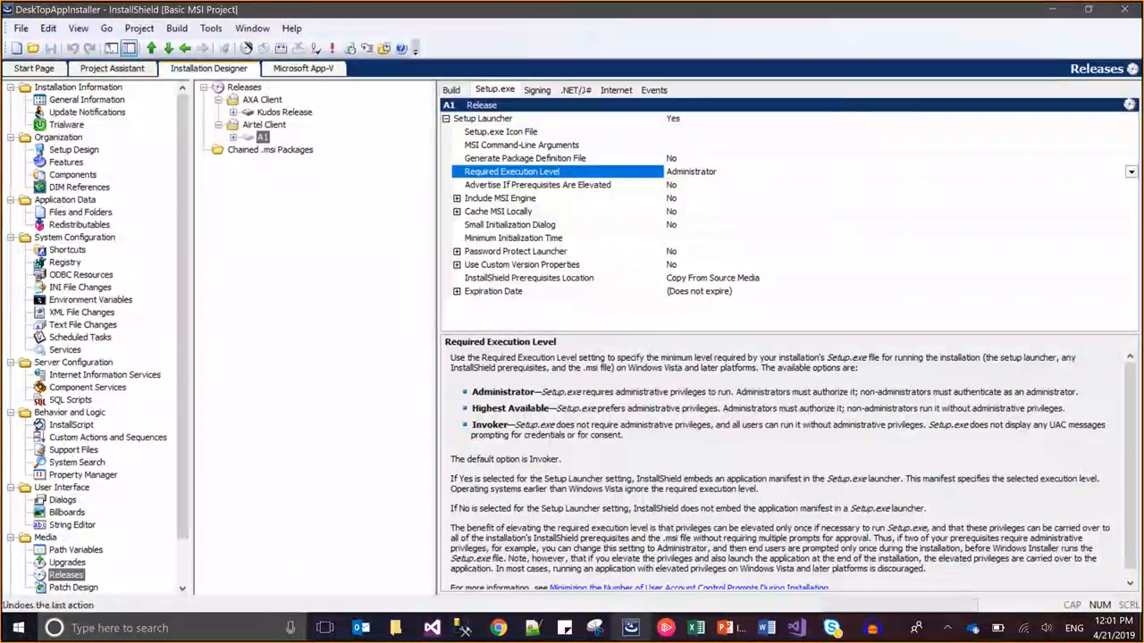
# Step: Build the Airtel Client's A1 release
pyautogui.click(176, 28)
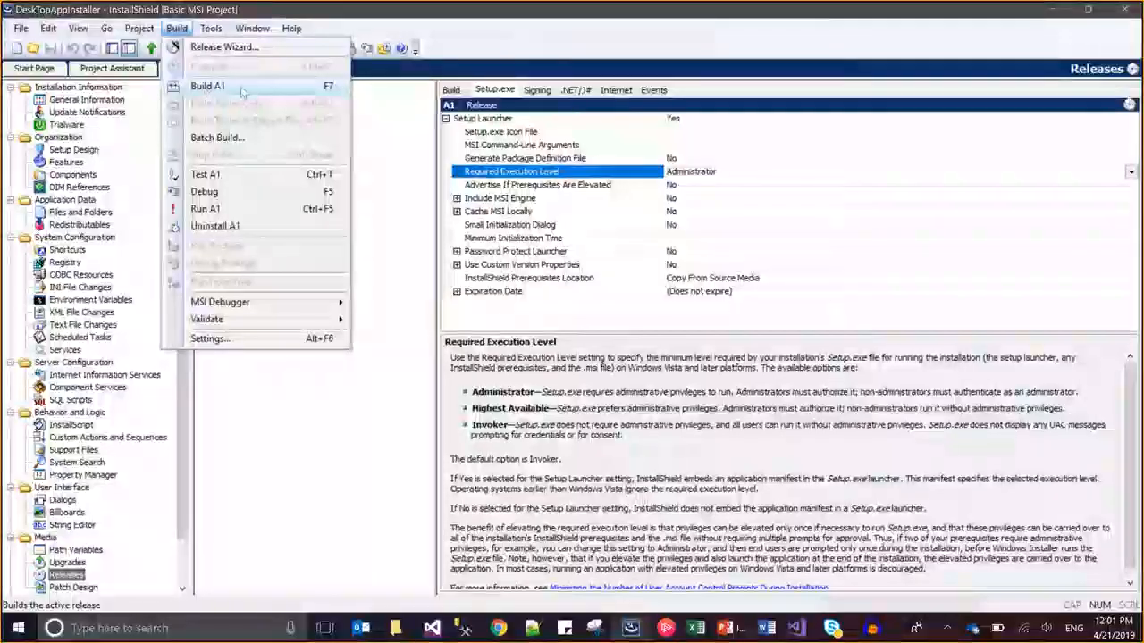
pyautogui.click(386, 175)
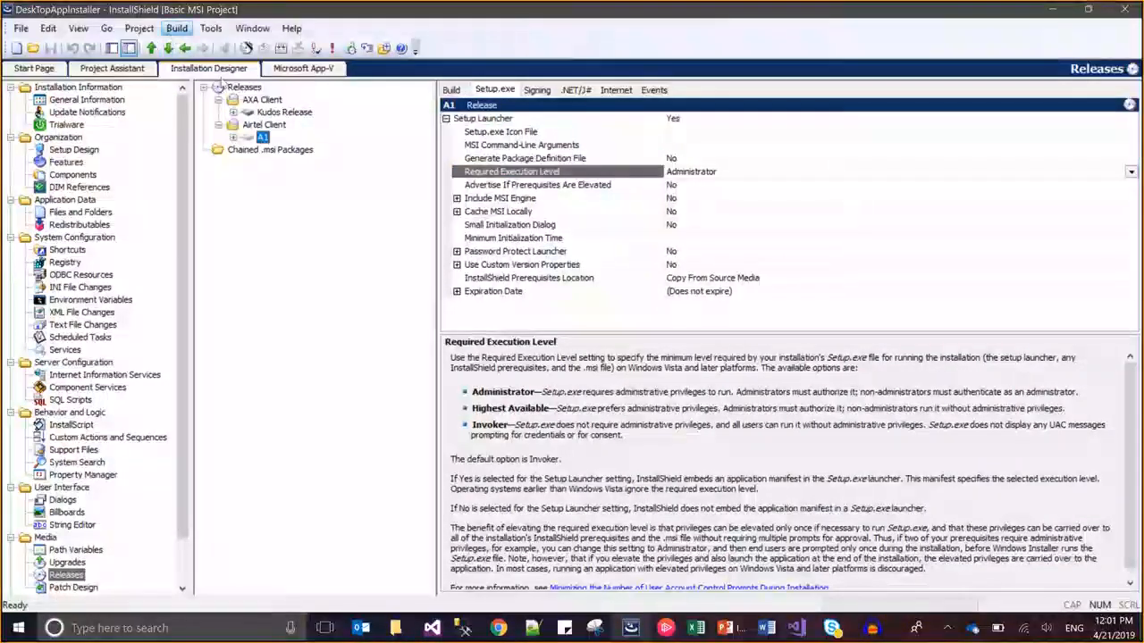
pyautogui.click(176, 27)
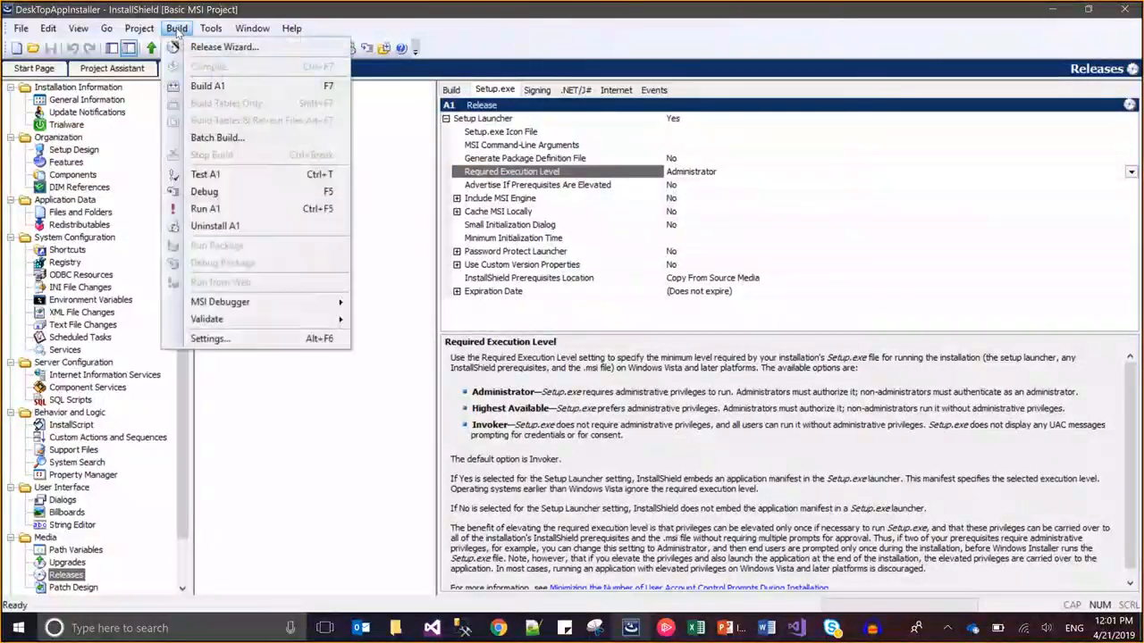
pyautogui.click(198, 86)
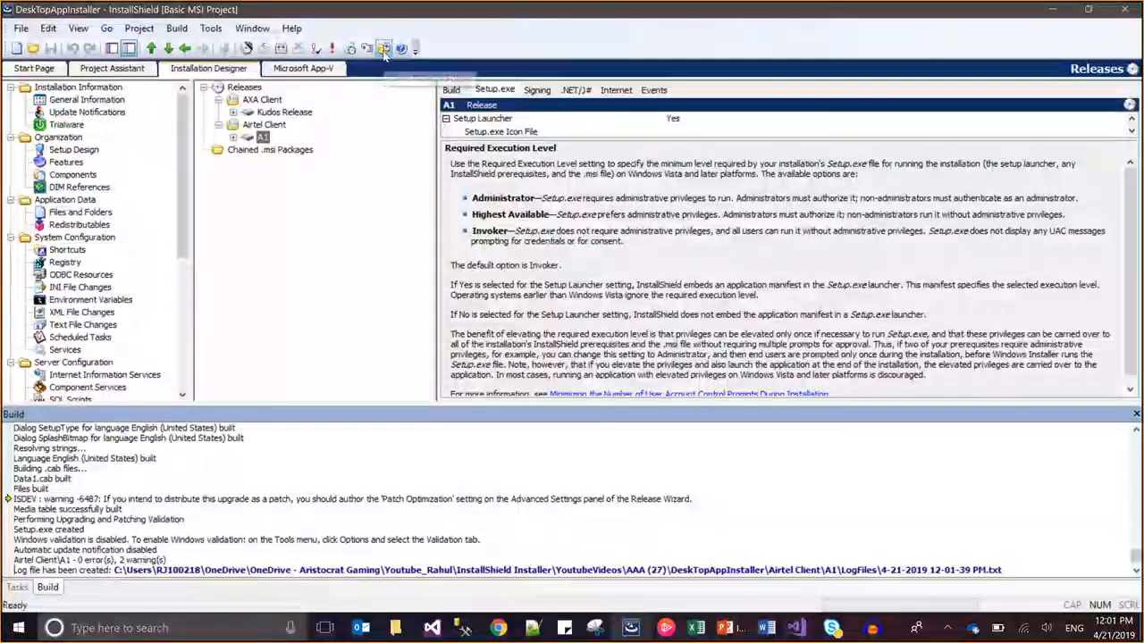
# Step: Open the A1 release's output folder, dismiss the build output, and compare the built setup file with the Airtel Client's Setup File Name
pyautogui.click(383, 49)
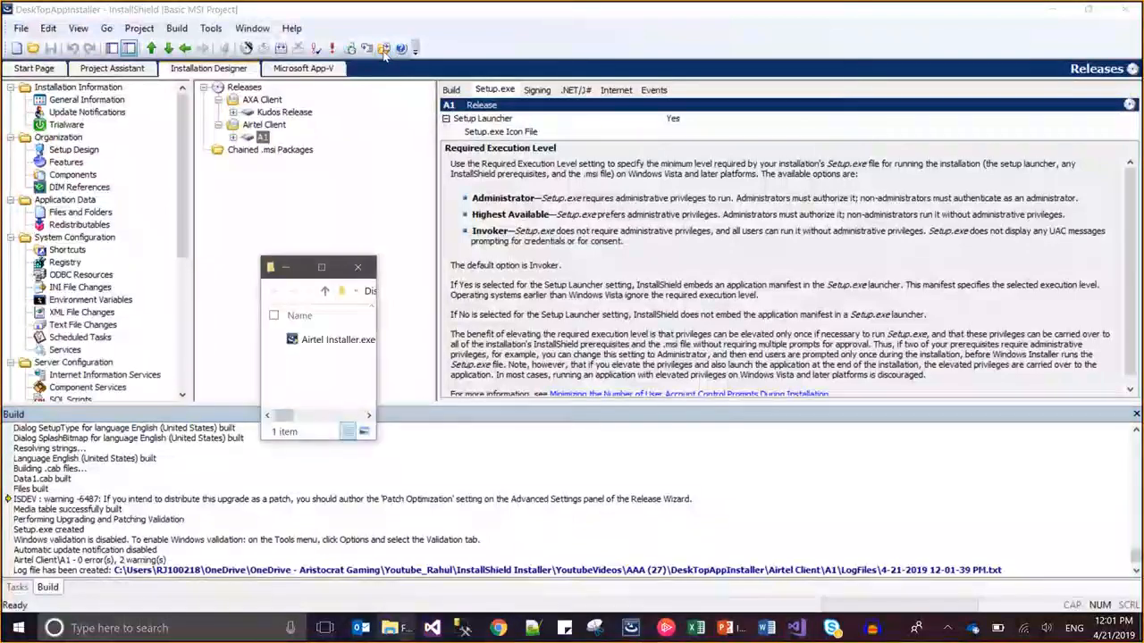
pyautogui.click(1136, 414)
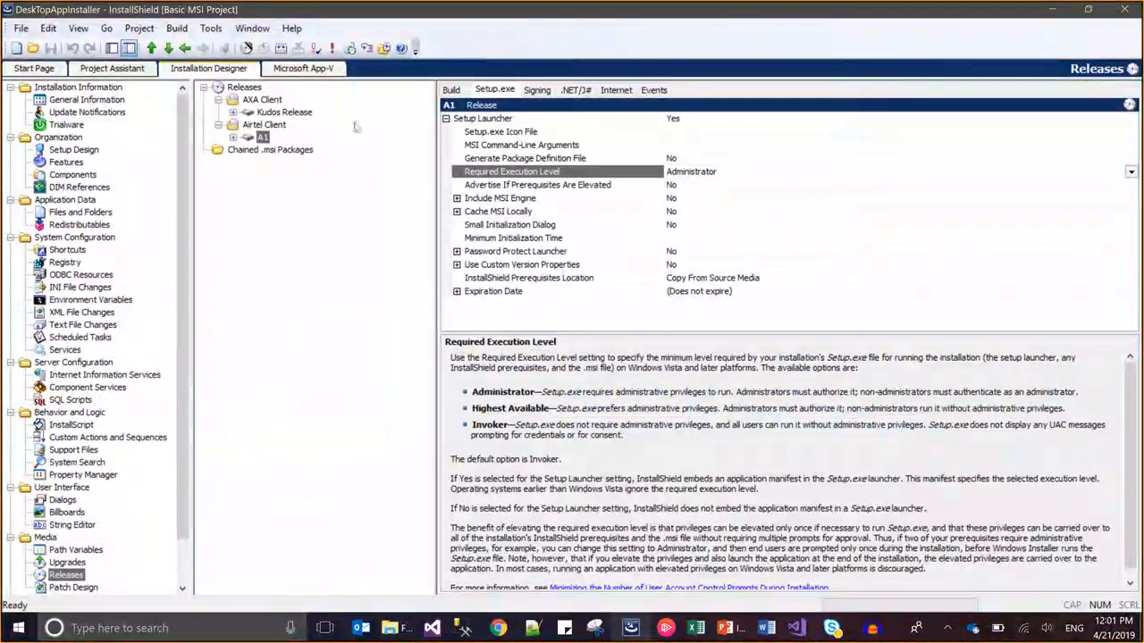
pyautogui.click(271, 126)
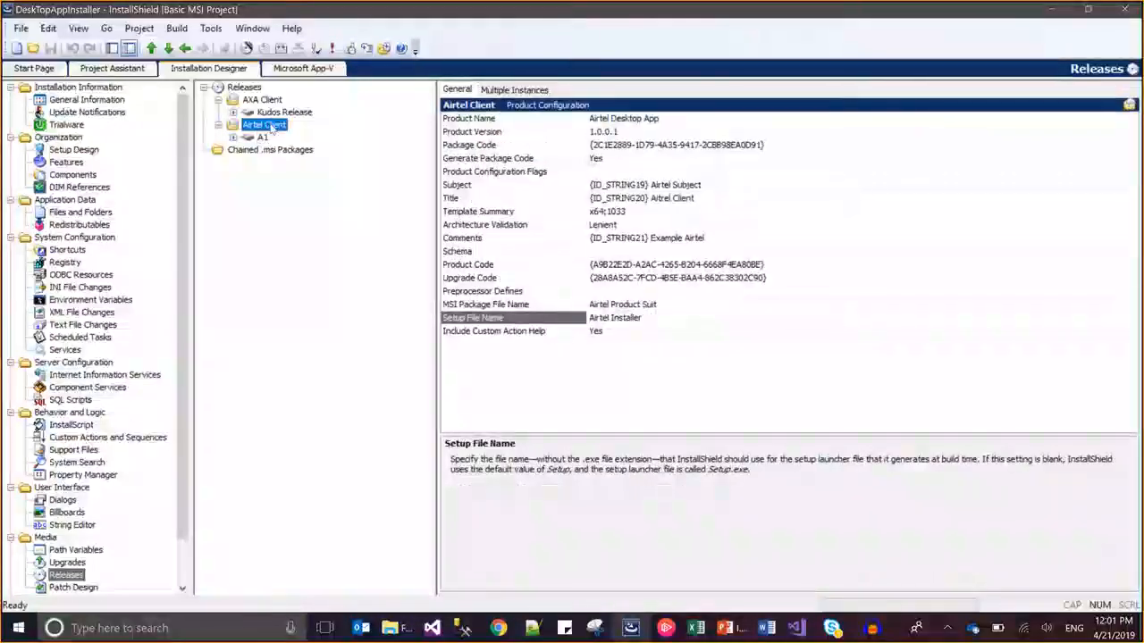
pyautogui.hotkey('alt', 'Tab')
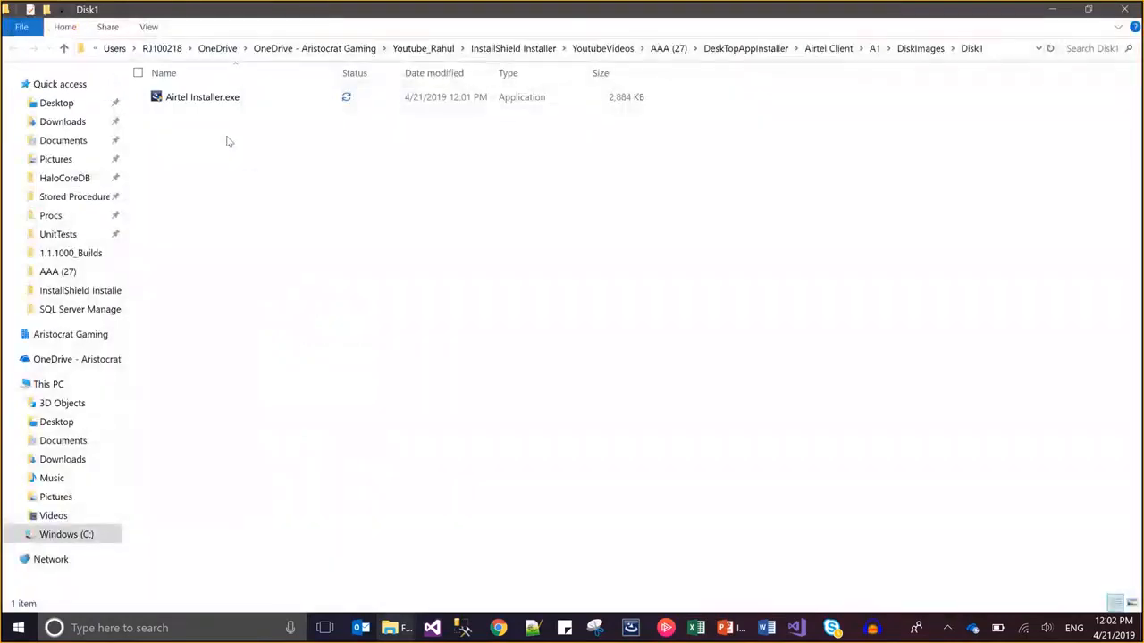
pyautogui.click(225, 100)
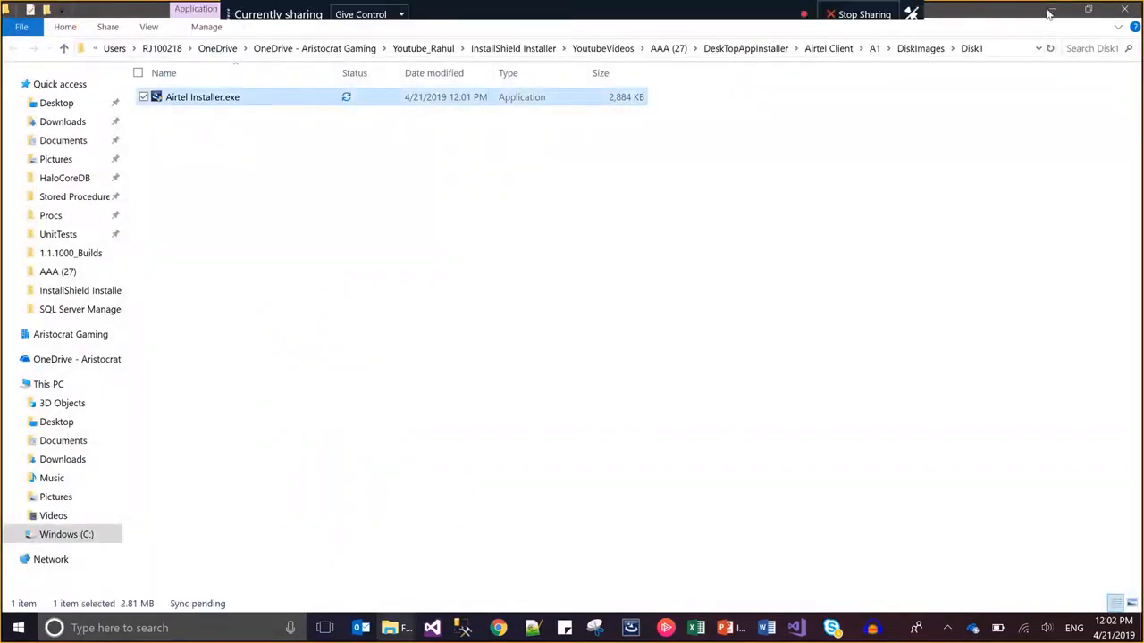
pyautogui.hotkey('alt', 'Tab')
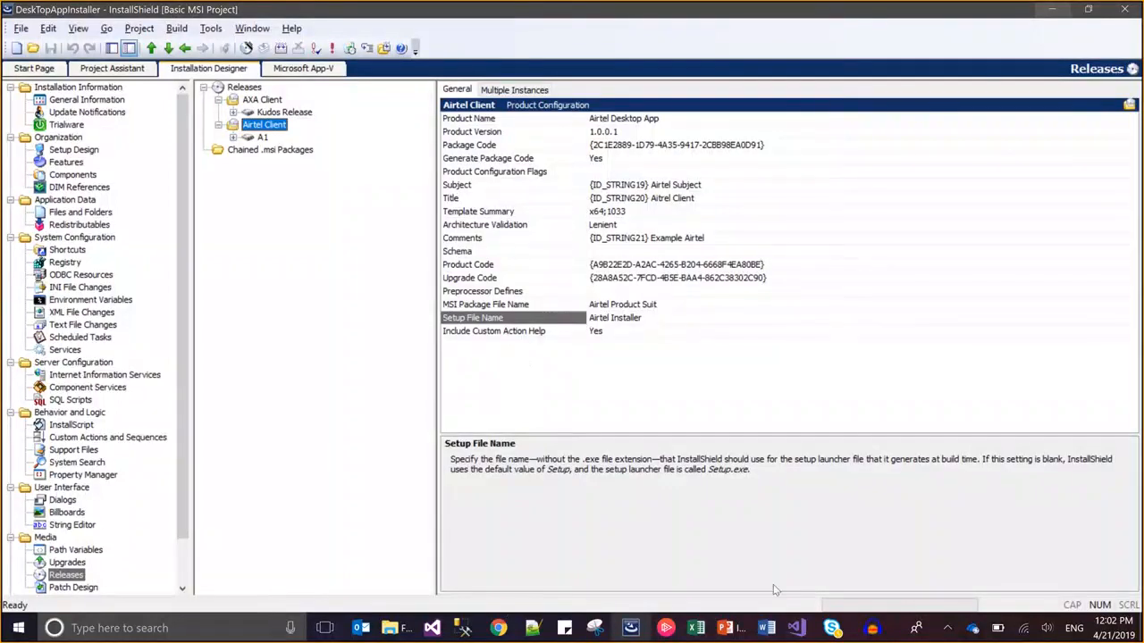
# Step: Return to the Disk1 folder in File Explorer, go up to the A1 release folder, and look through its LogFiles and neighbouring subfolders
pyautogui.moveTo(388, 630)
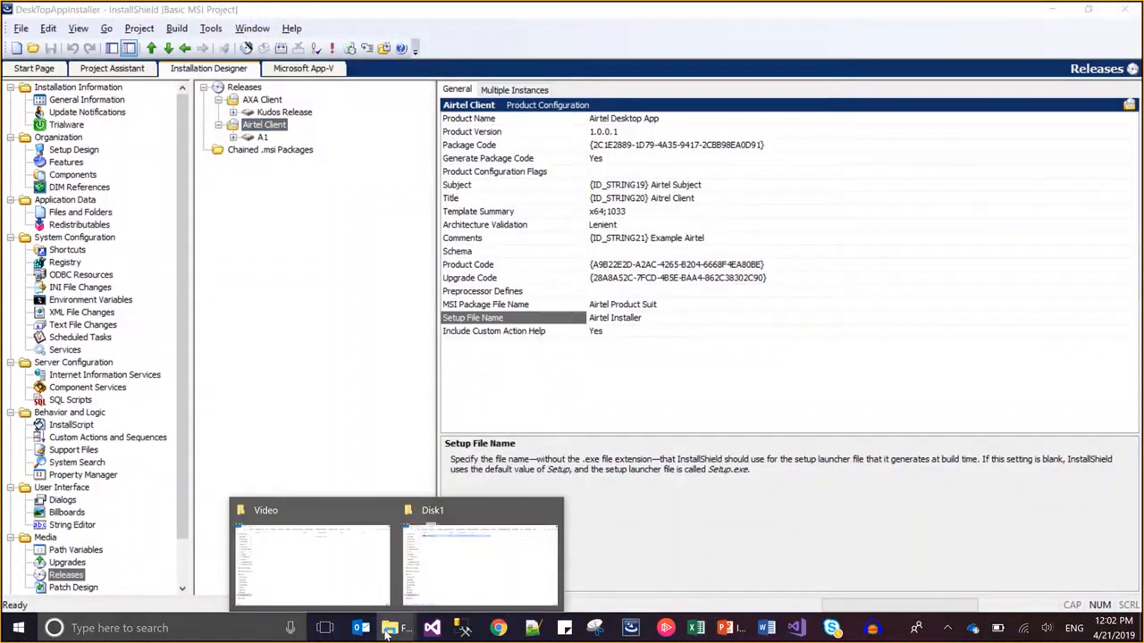
pyautogui.click(461, 581)
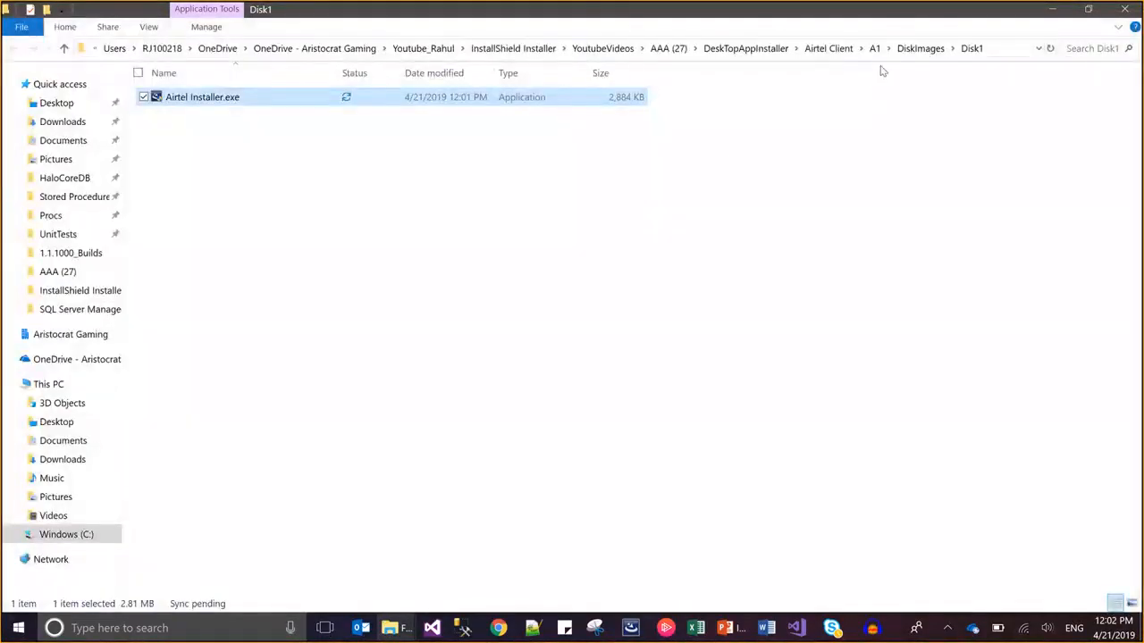
pyautogui.click(920, 49)
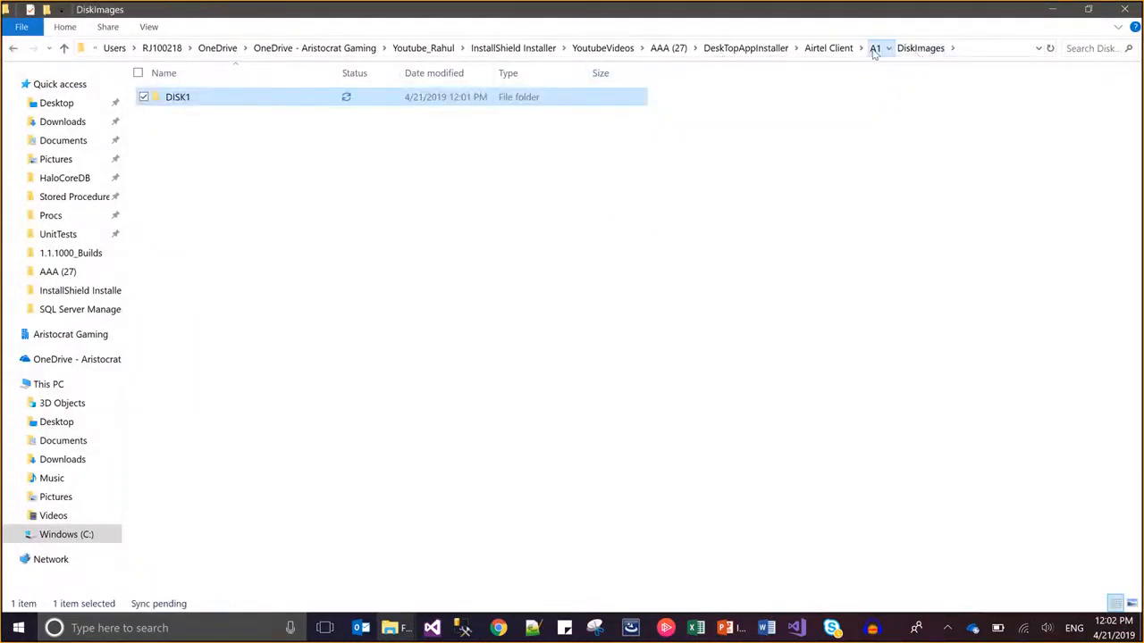
pyautogui.click(875, 49)
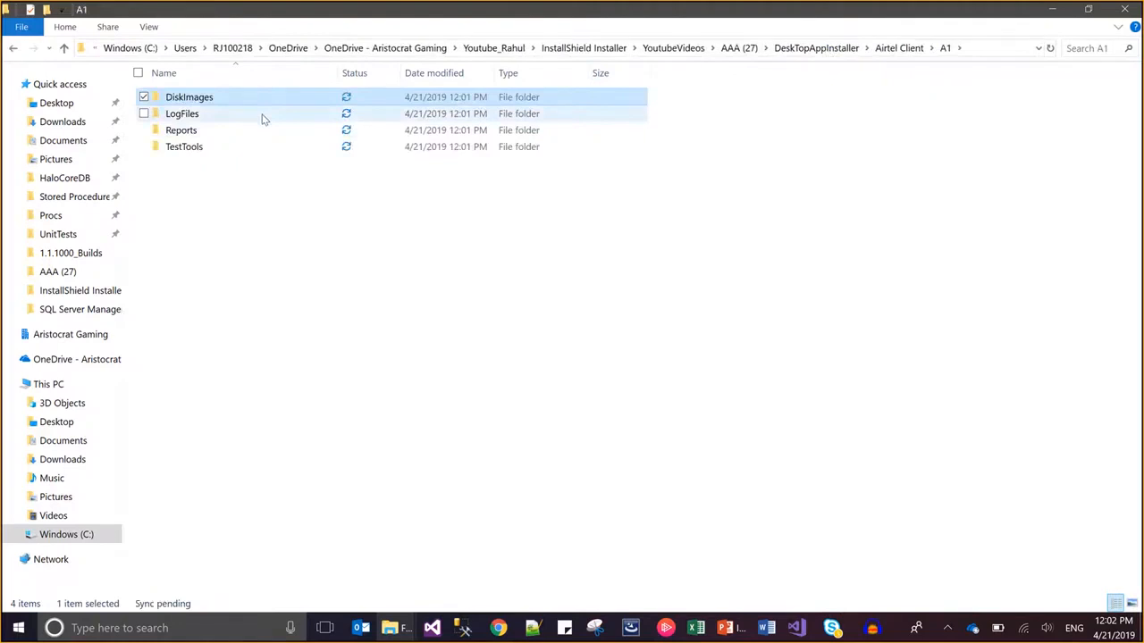
pyautogui.doubleClick(263, 120)
pyautogui.press('BackSpace')
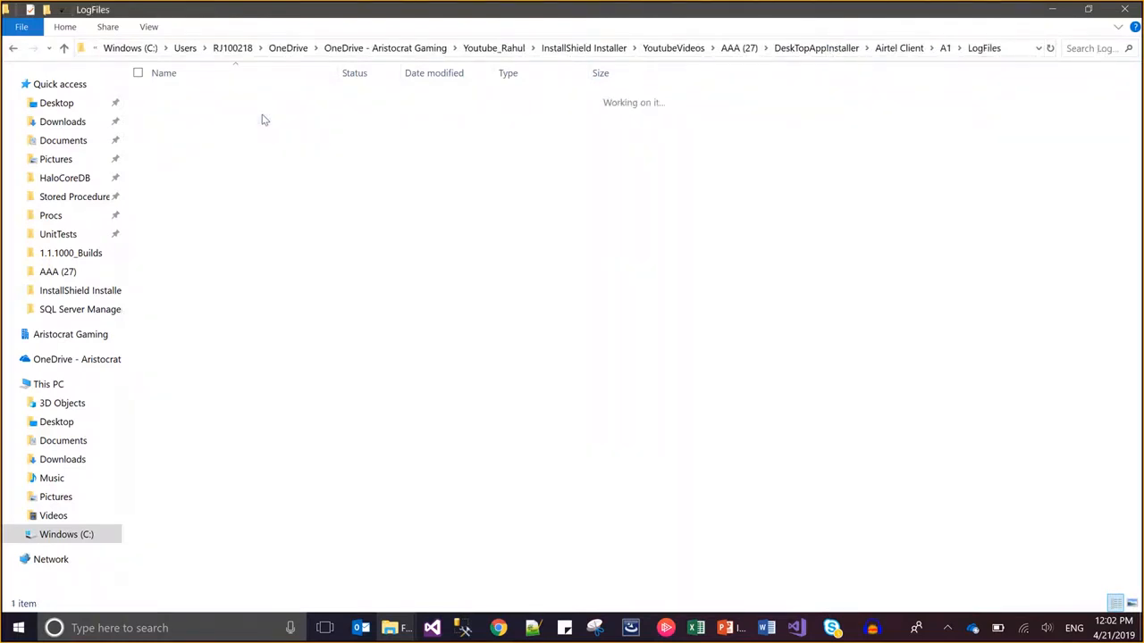
pyautogui.press('Down')
pyautogui.press('Return')
pyautogui.press('BackSpace')
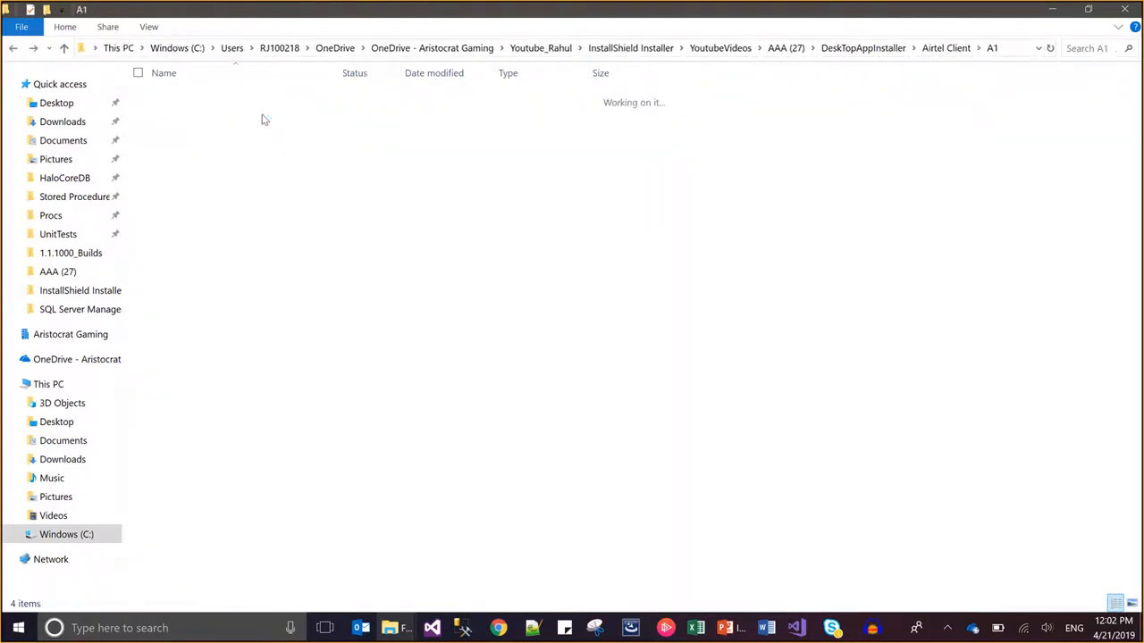
# Step: Check the A1 release's TestTools folder, and open the DISK1 folder inside its DiskImages folder
pyautogui.press('Down')
pyautogui.press('Return')
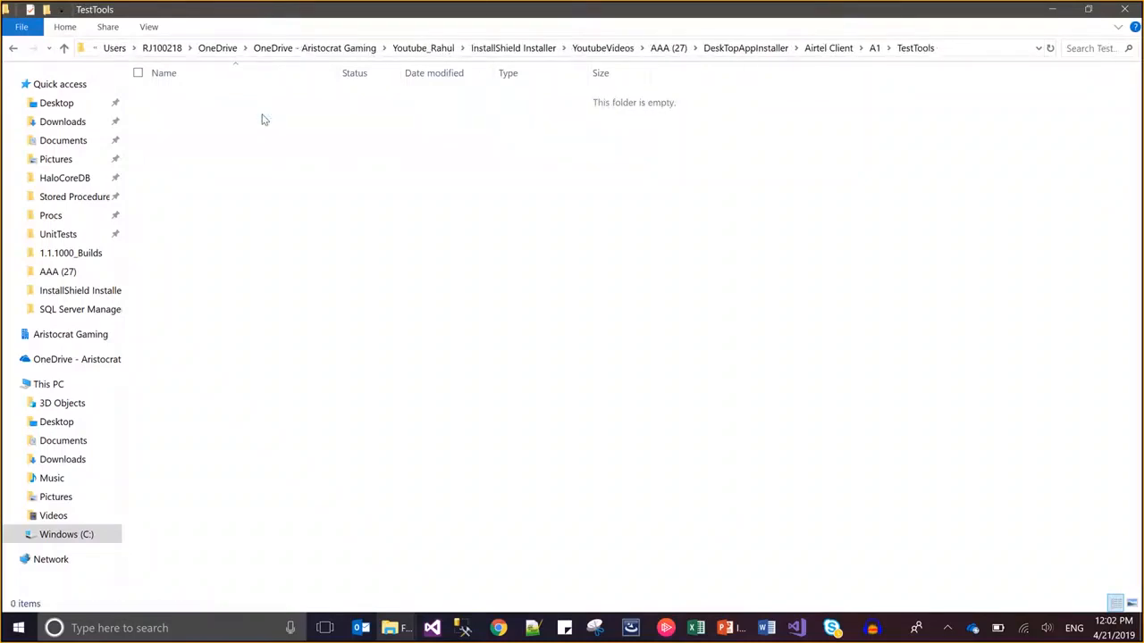
pyautogui.click(875, 49)
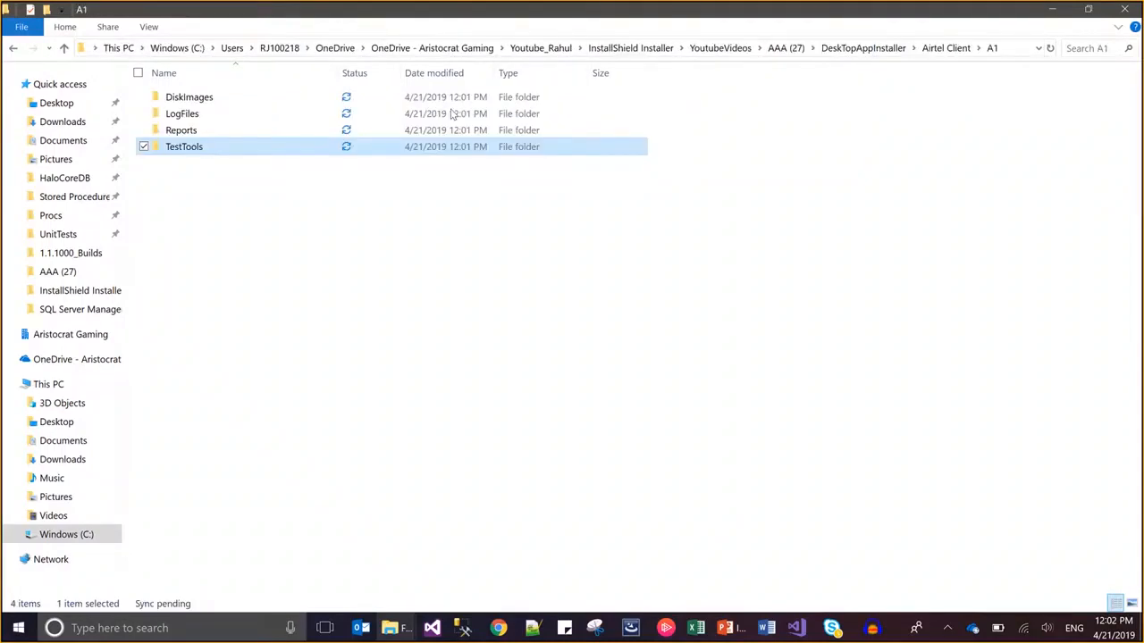
pyautogui.doubleClick(178, 98)
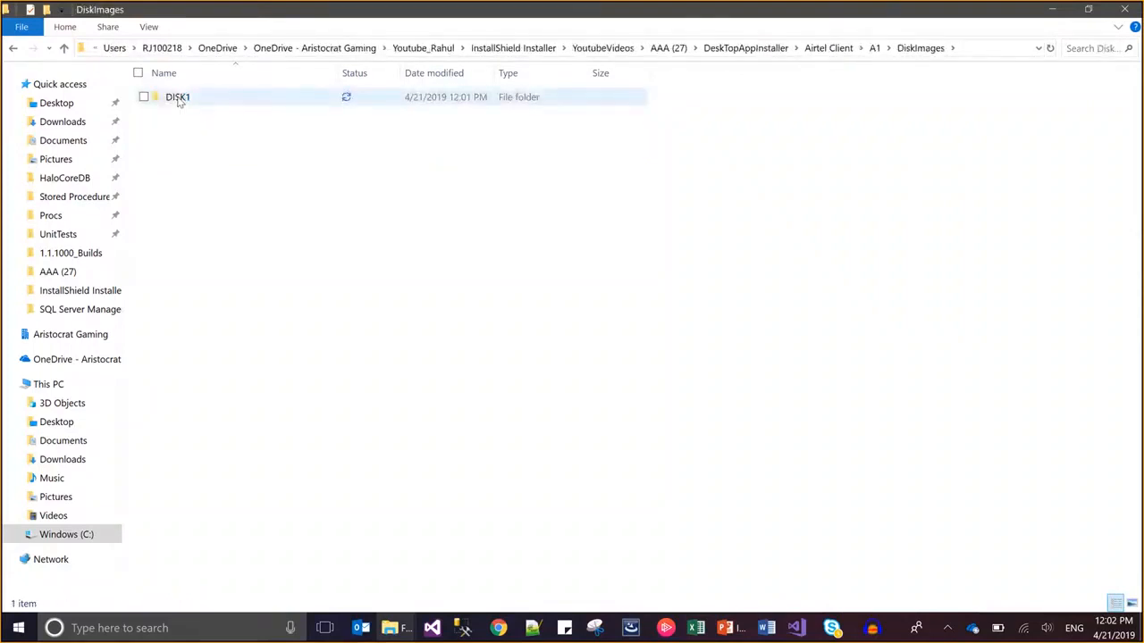
pyautogui.doubleClick(178, 97)
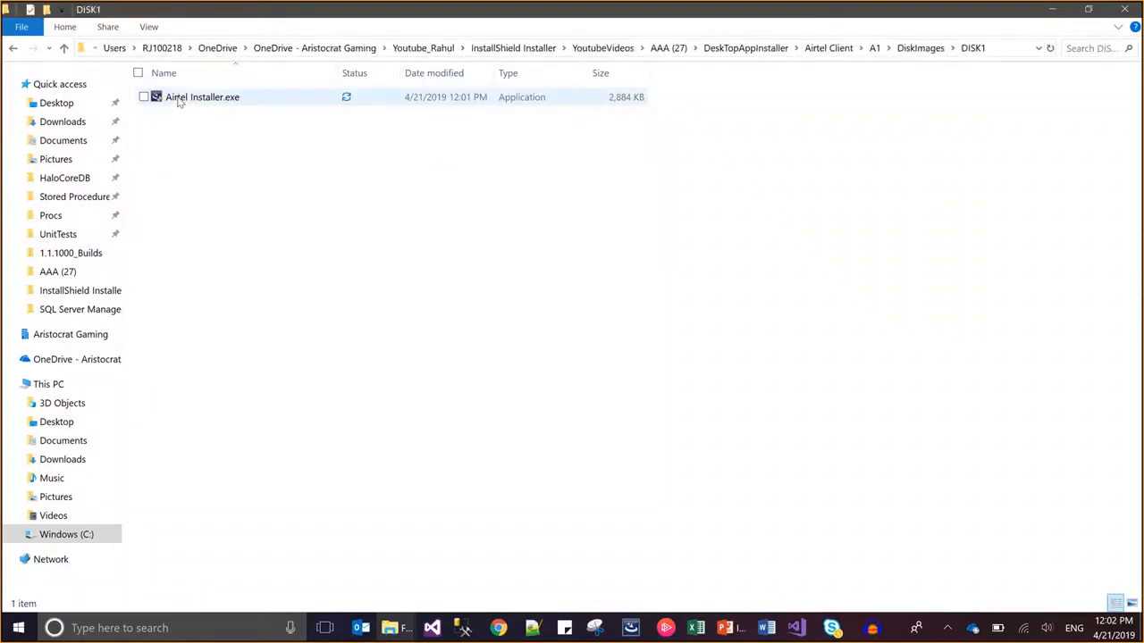
# Step: Go up to the Airtel Client folder and look inside its Interm subfolder
pyautogui.click(874, 49)
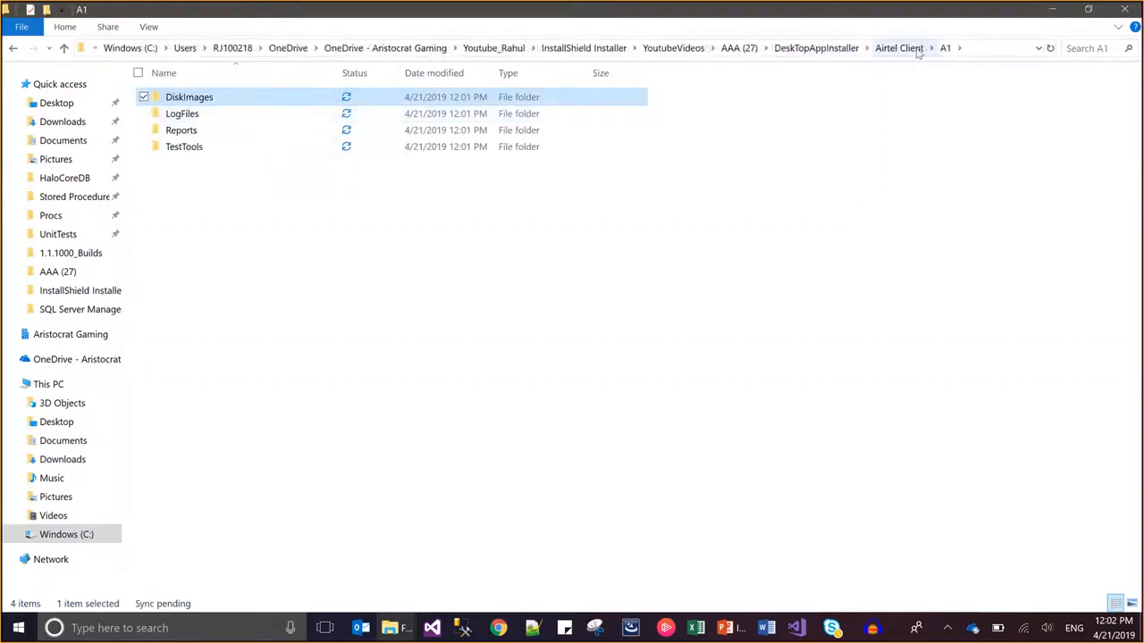
pyautogui.click(917, 52)
pyautogui.click(210, 120)
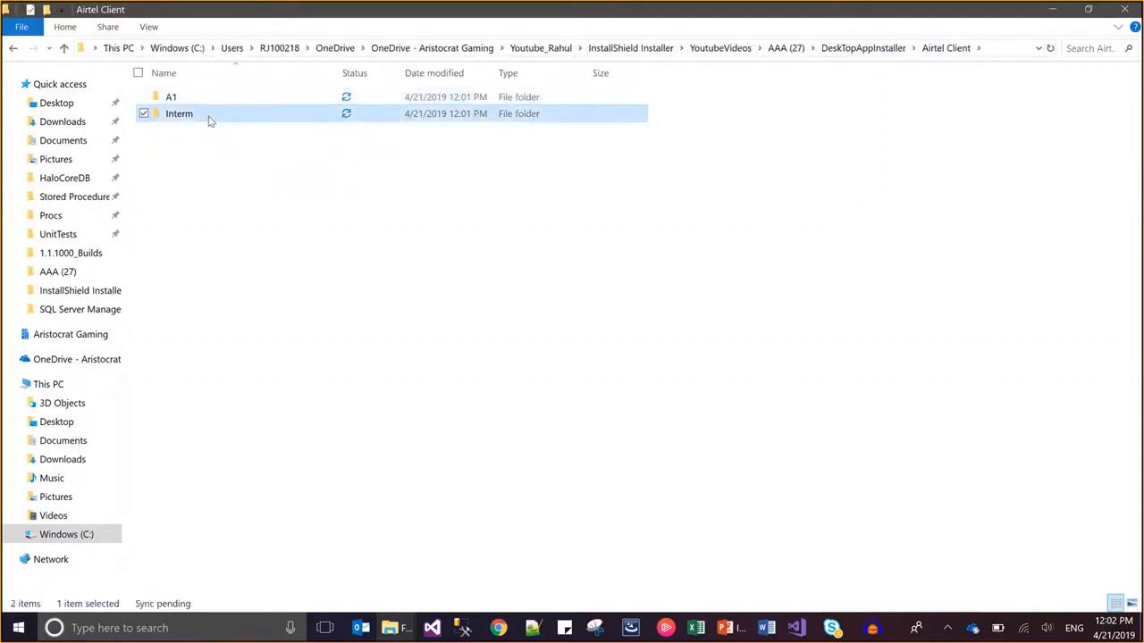
pyautogui.doubleClick(209, 119)
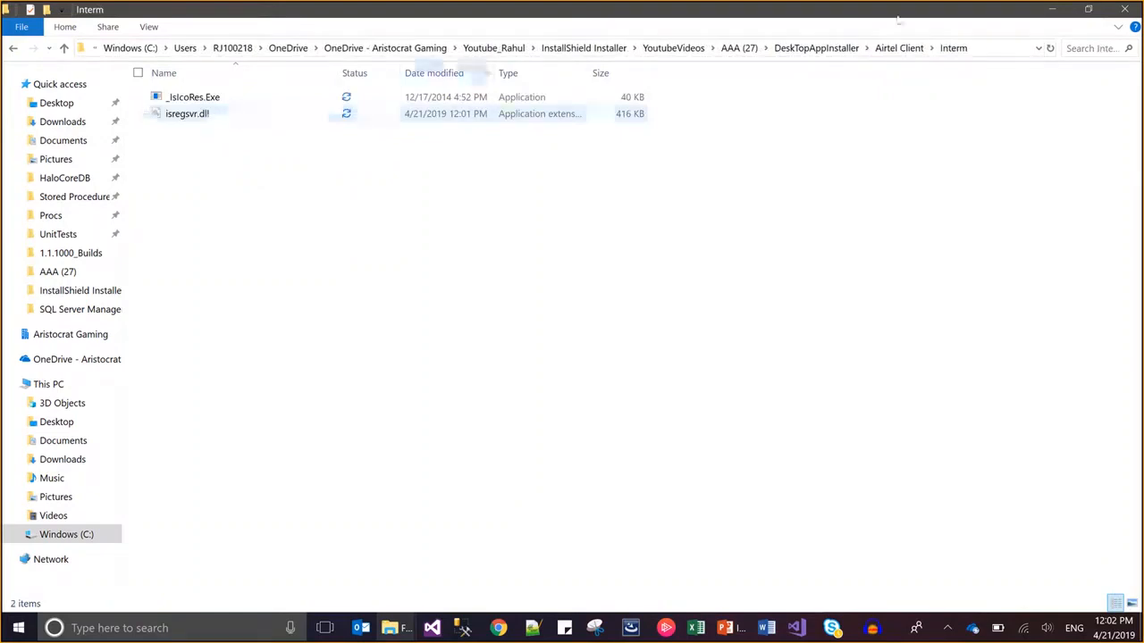
pyautogui.click(905, 47)
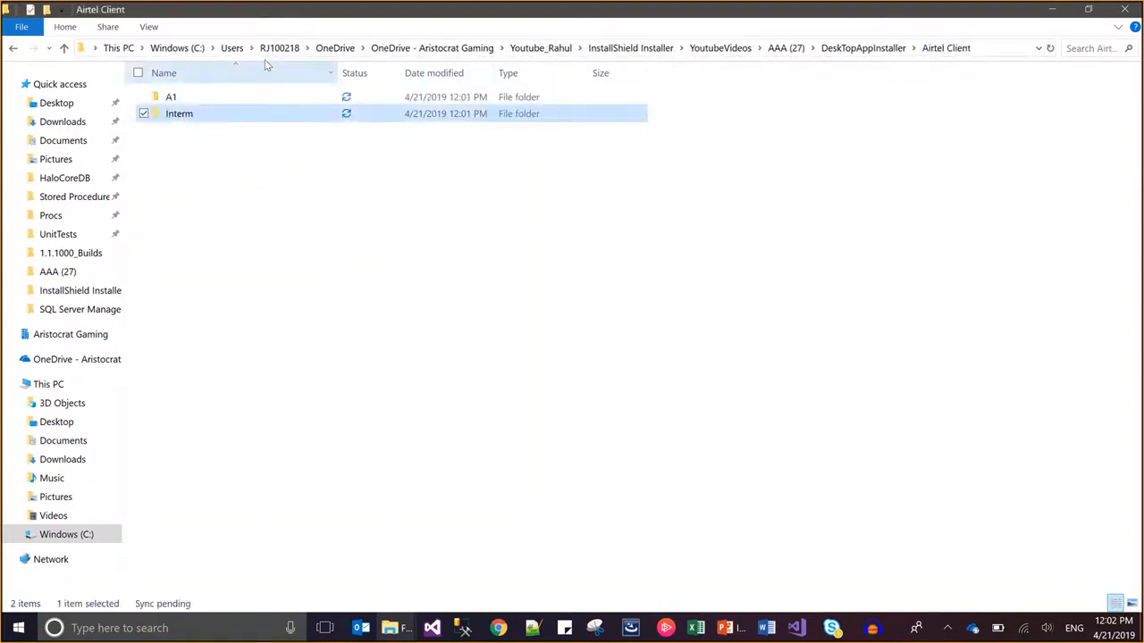
# Step: Return to the A1 release's DISK1 folder and launch Airtel Installer.exe
pyautogui.doubleClick(214, 96)
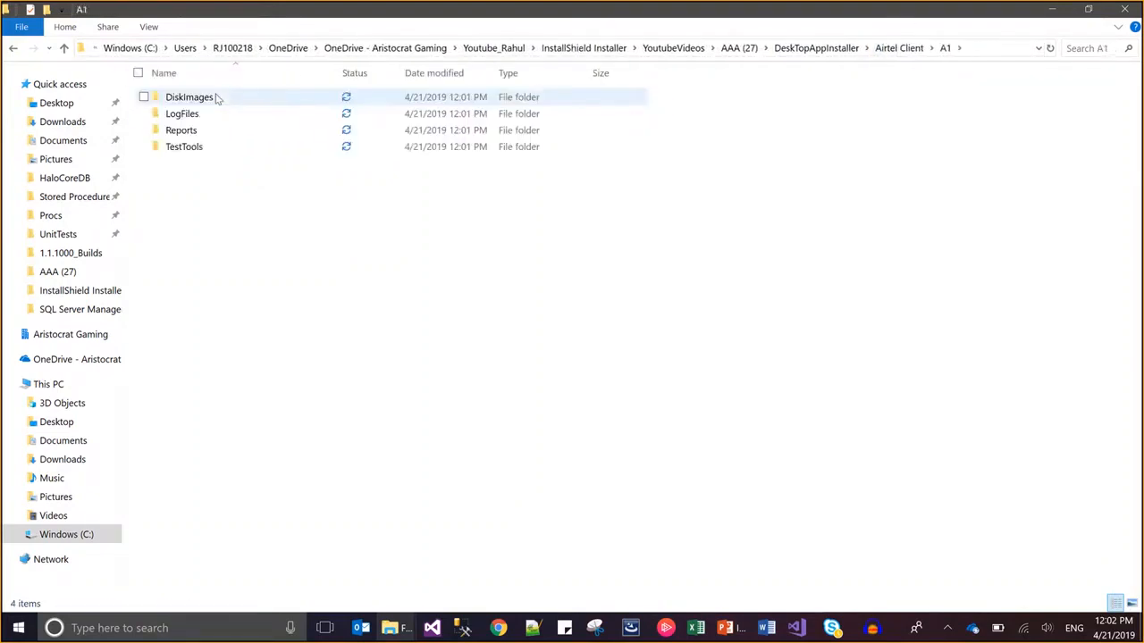
pyautogui.doubleClick(200, 99)
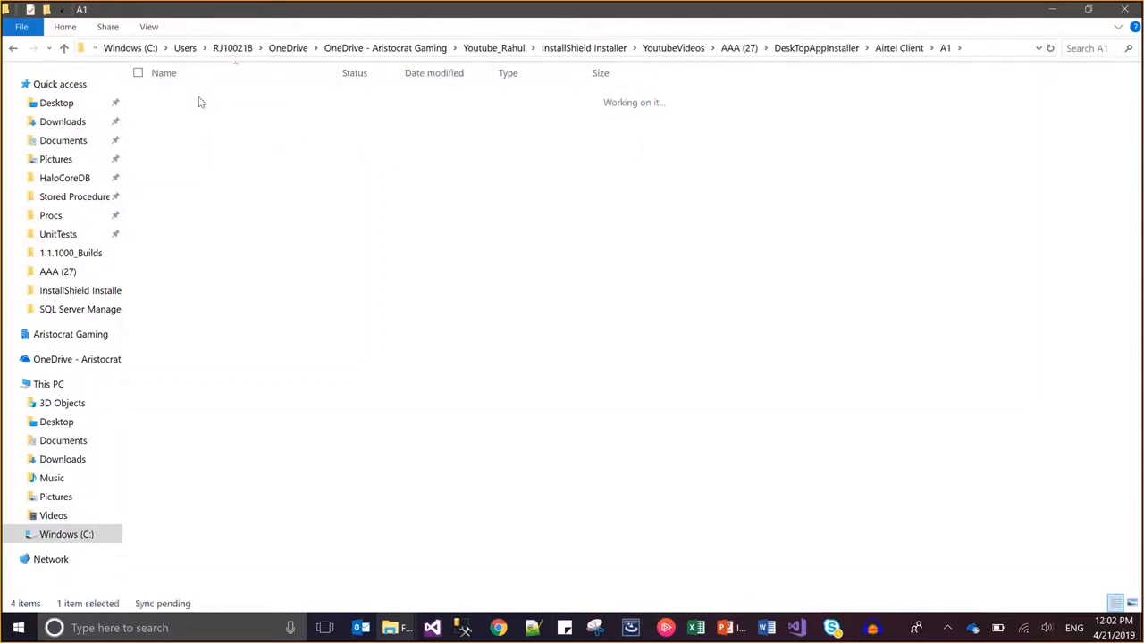
pyautogui.doubleClick(200, 99)
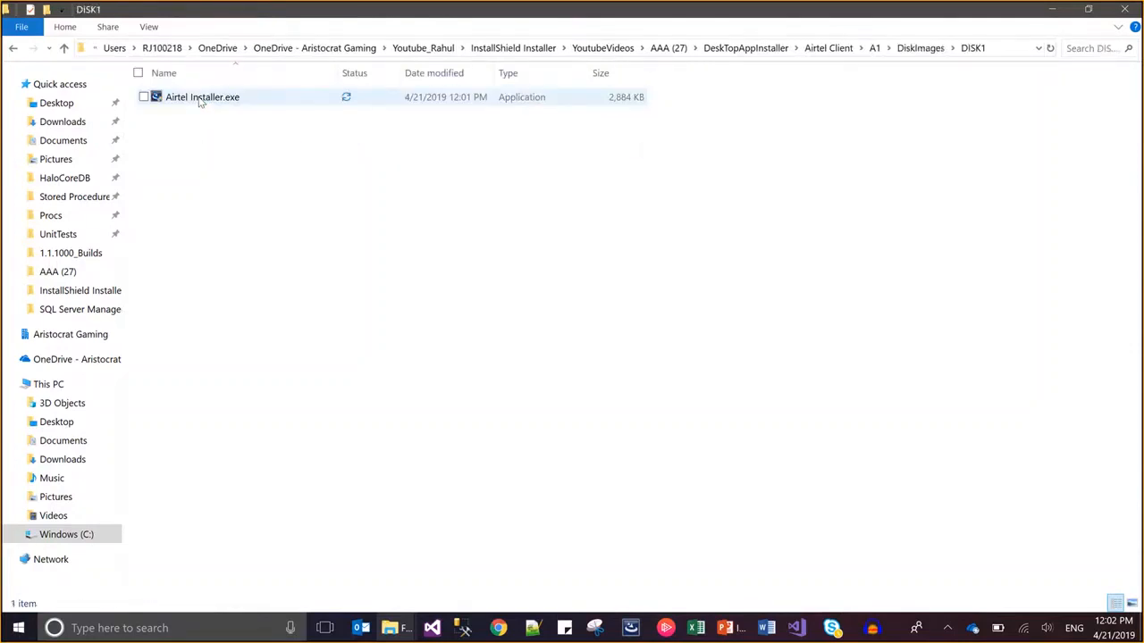
pyautogui.click(200, 99)
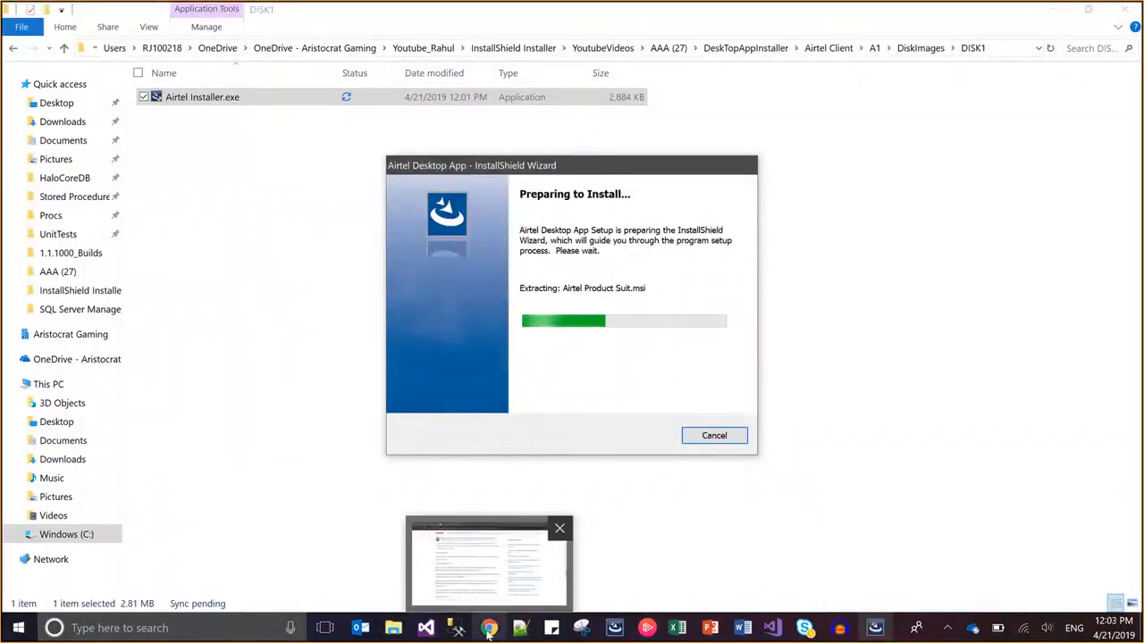
# Step: Compare the Airtel Client's Product Name in InstallShield with the product name shown in the installation wizard
pyautogui.click(615, 628)
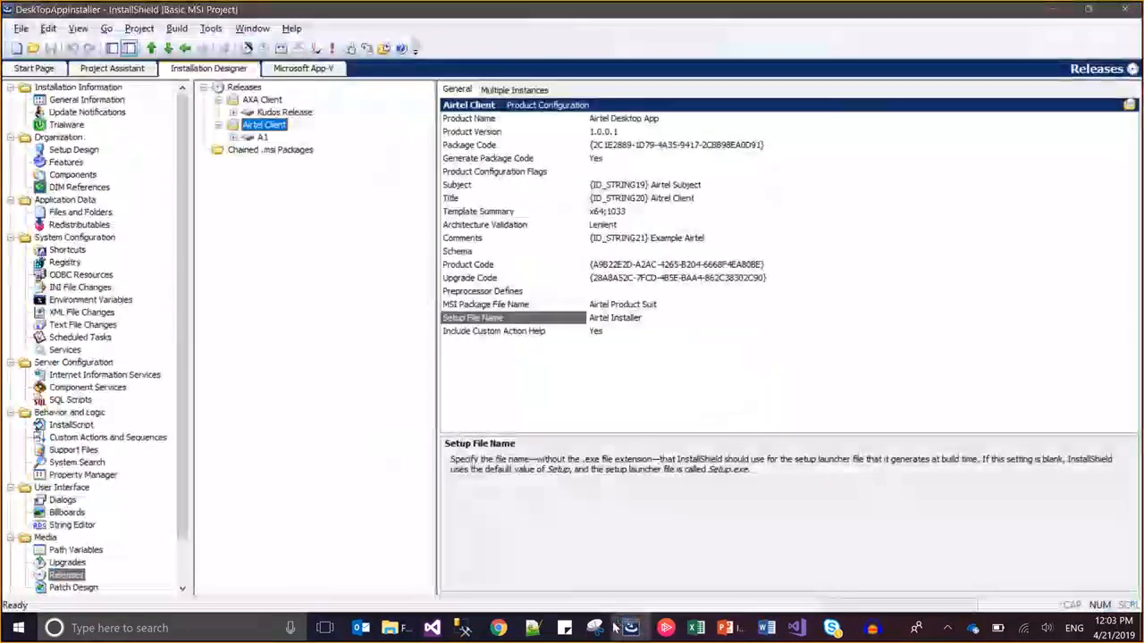
pyautogui.click(514, 119)
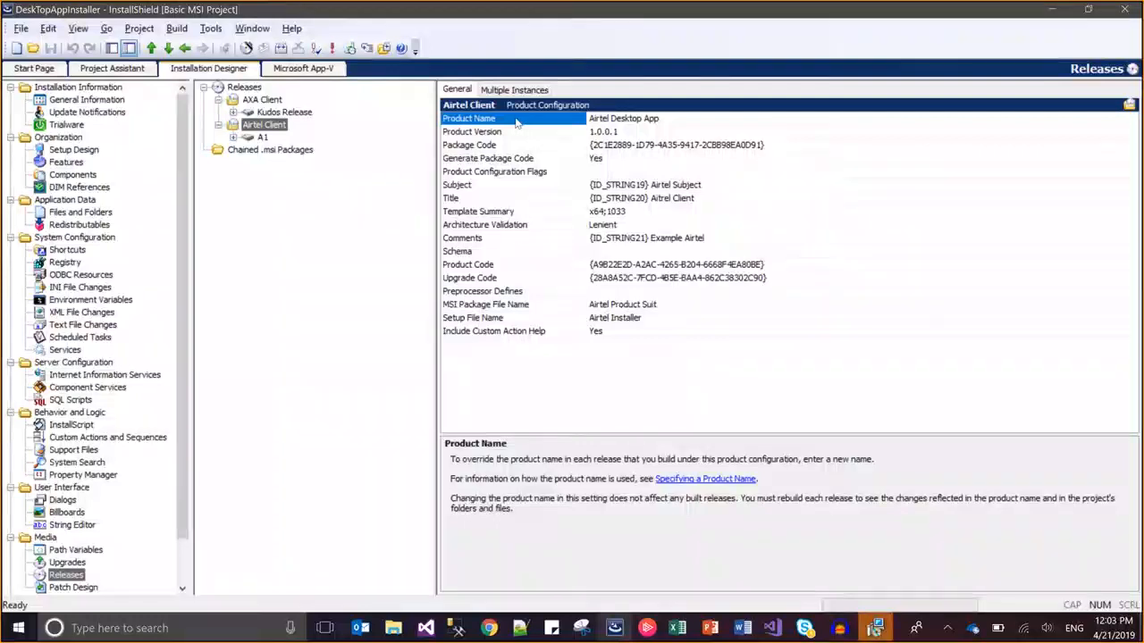
pyautogui.click(876, 628)
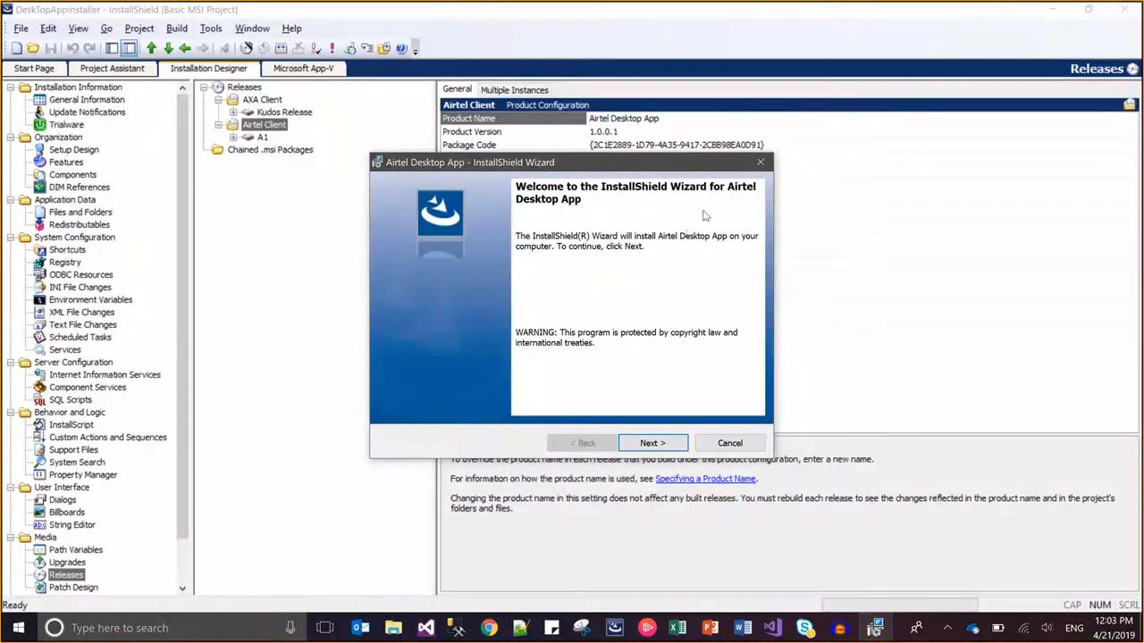
# Step: Continue past the installer's welcome page and accept the terms of the license agreement
pyautogui.click(650, 444)
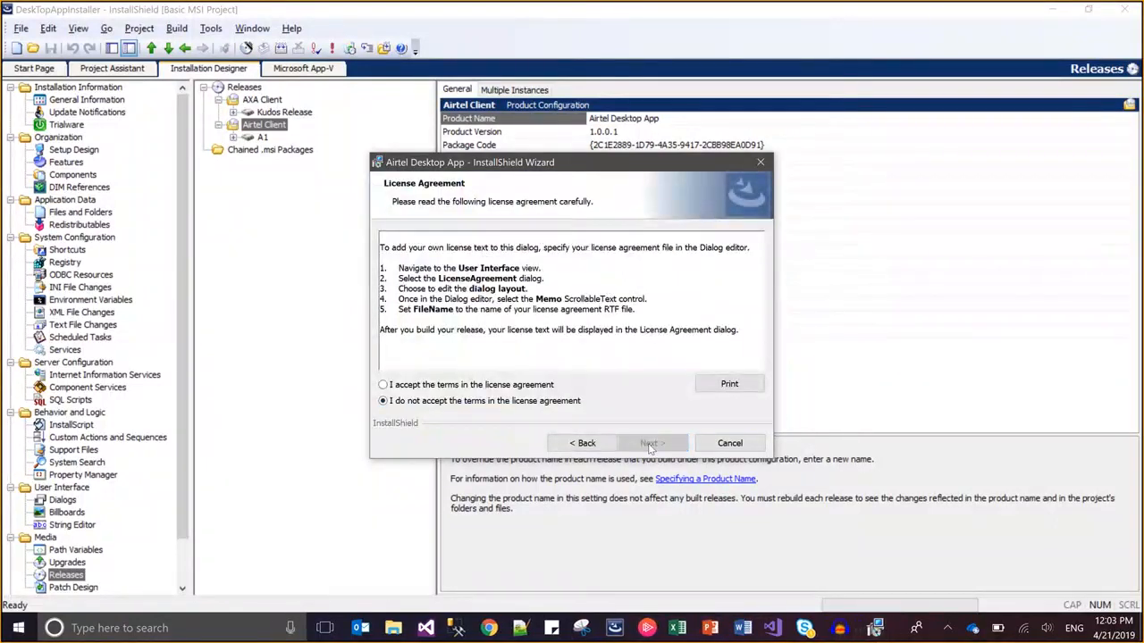
pyautogui.click(527, 385)
pyautogui.click(784, 32)
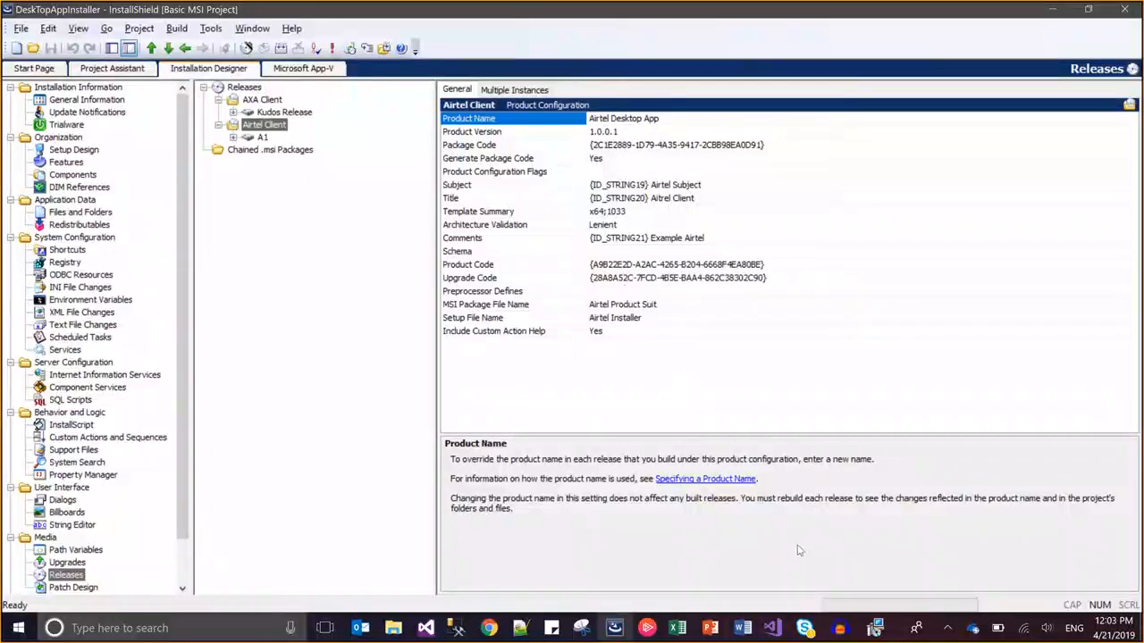
pyautogui.click(876, 629)
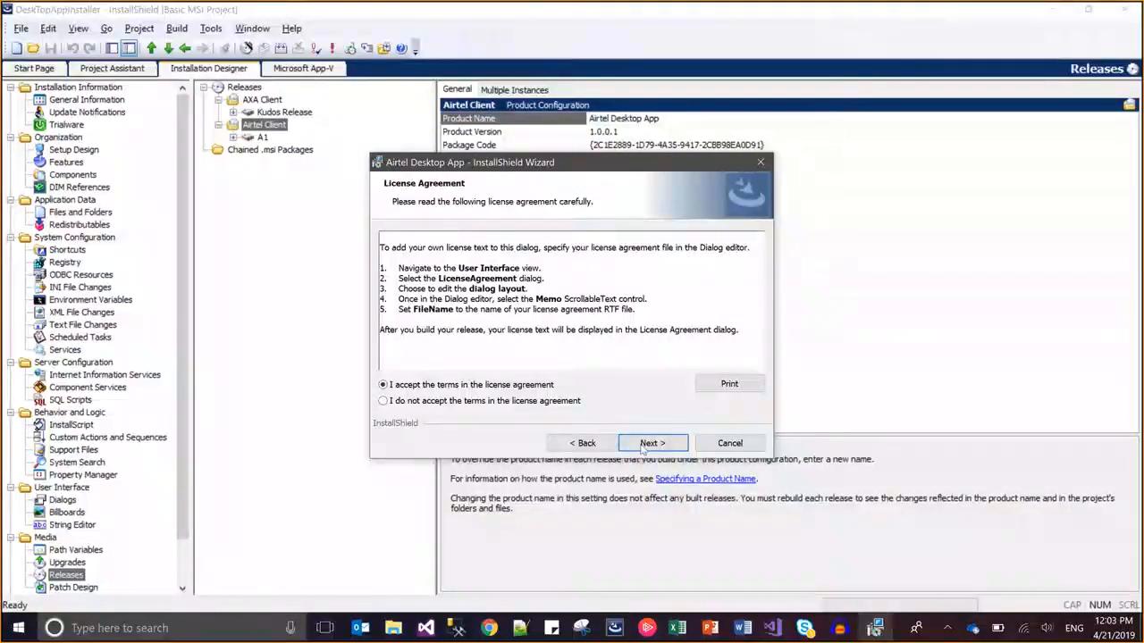
pyautogui.click(649, 444)
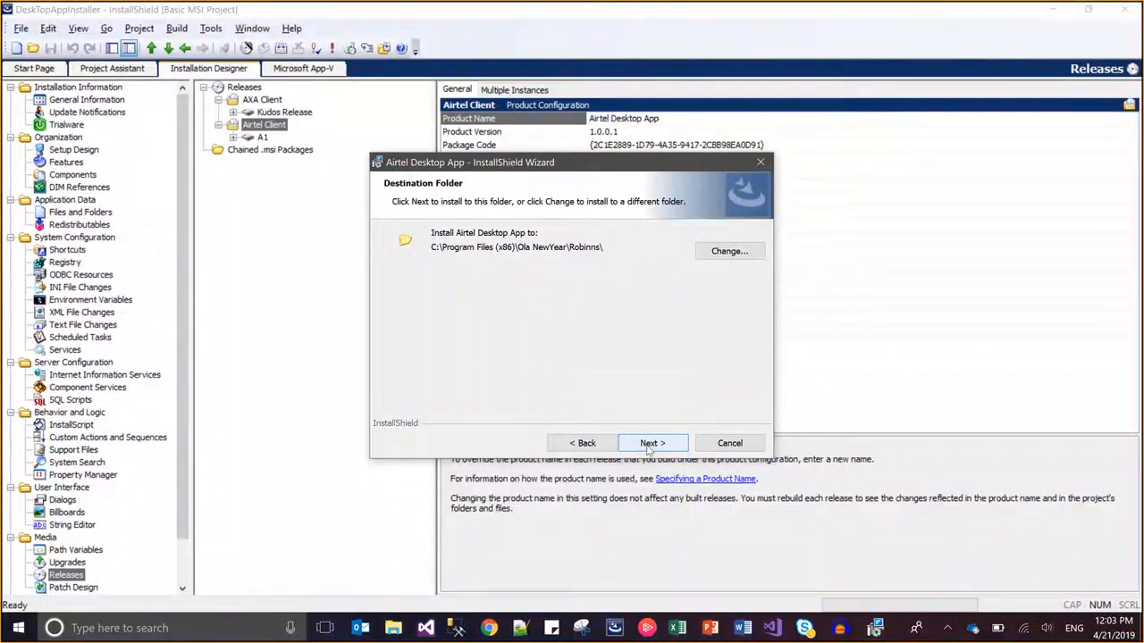
# Step: Keep the default destination folder, choose the Custom setup type with the WPF Application 01 feature, and start the installation
pyautogui.click(650, 444)
pyautogui.click(650, 444)
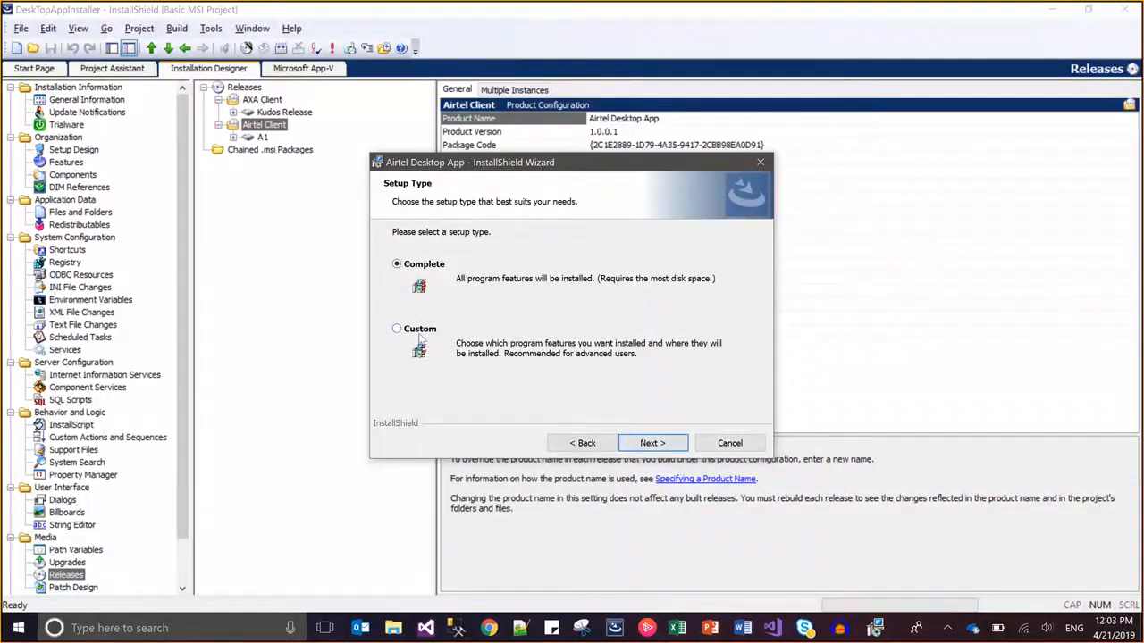
pyautogui.click(656, 443)
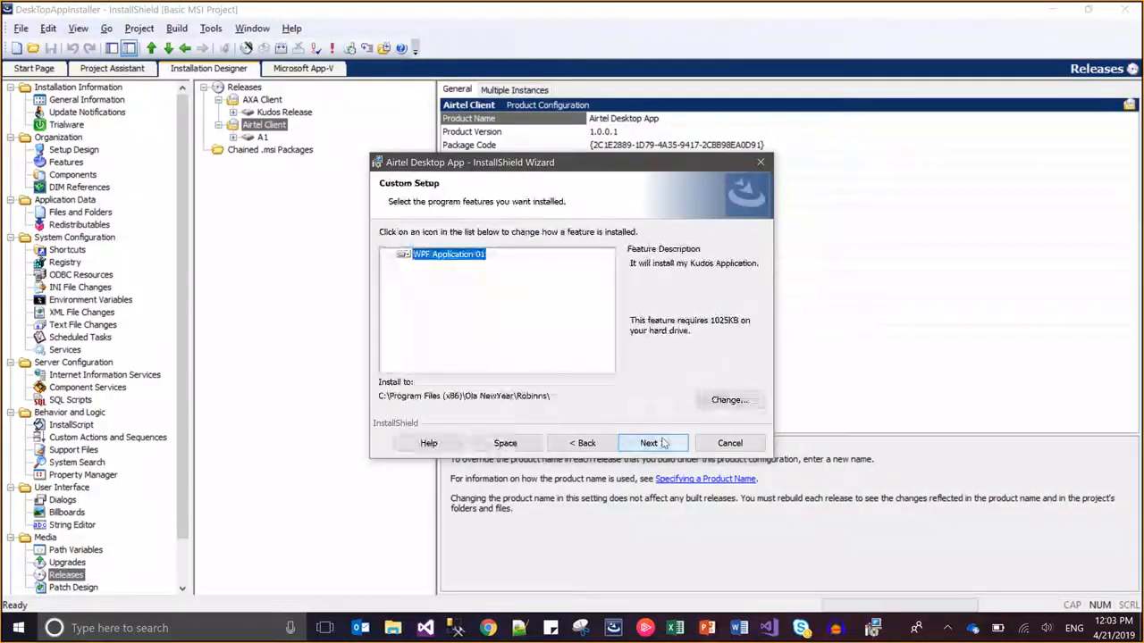
pyautogui.click(664, 443)
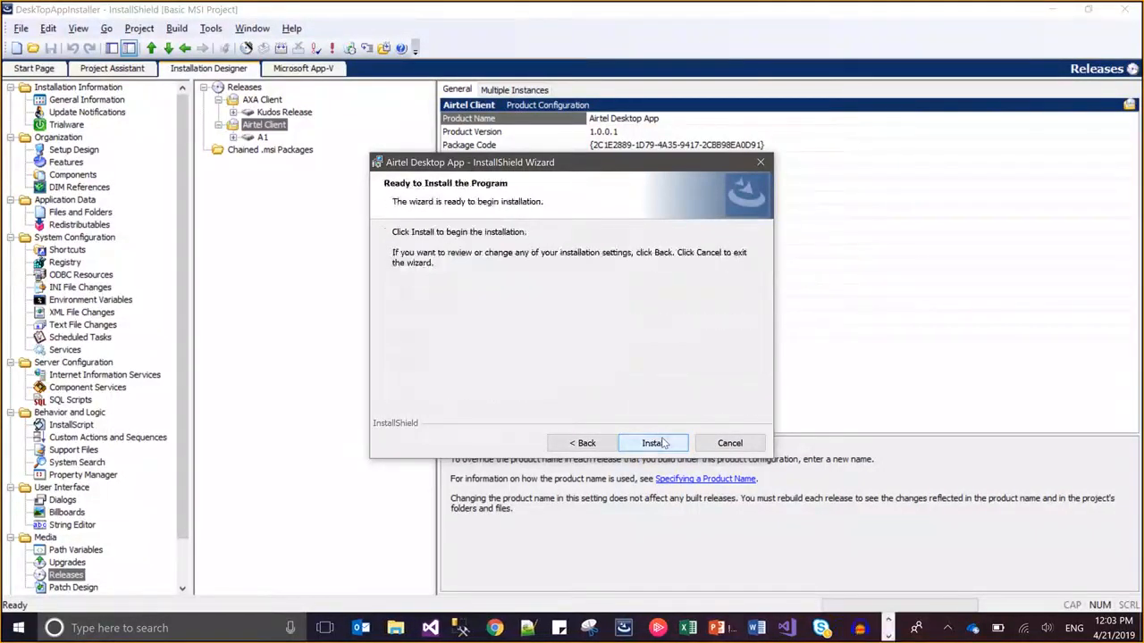
pyautogui.click(664, 443)
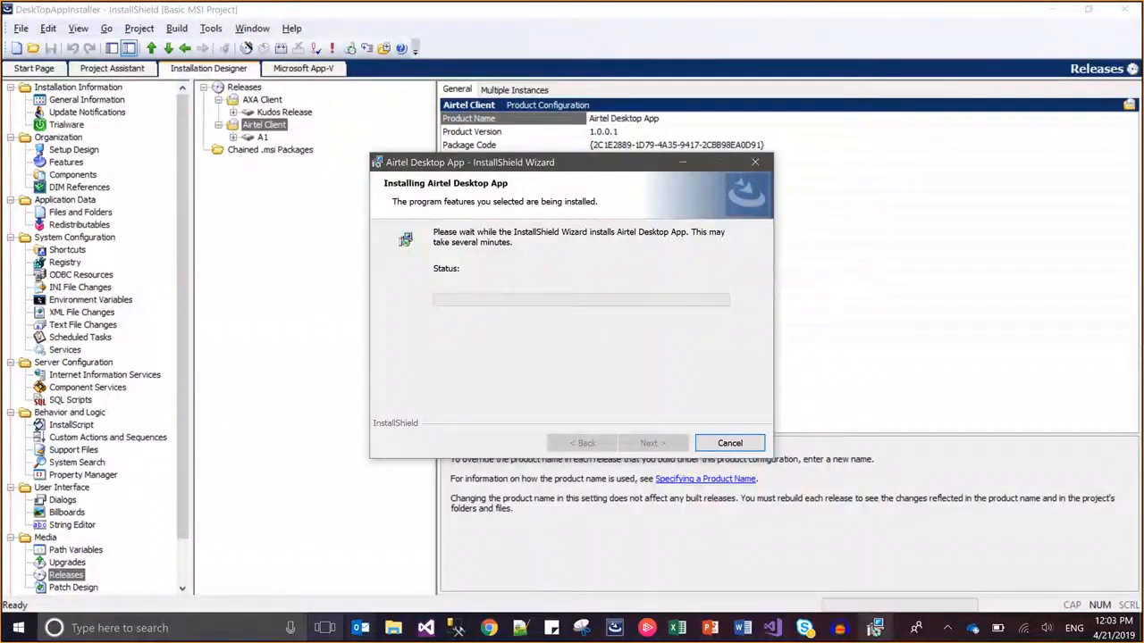
# Step: Open the Control Panel's list of installed programs, and minimize it to get back to the running installation
pyautogui.click(250, 628)
pyautogui.write('co')
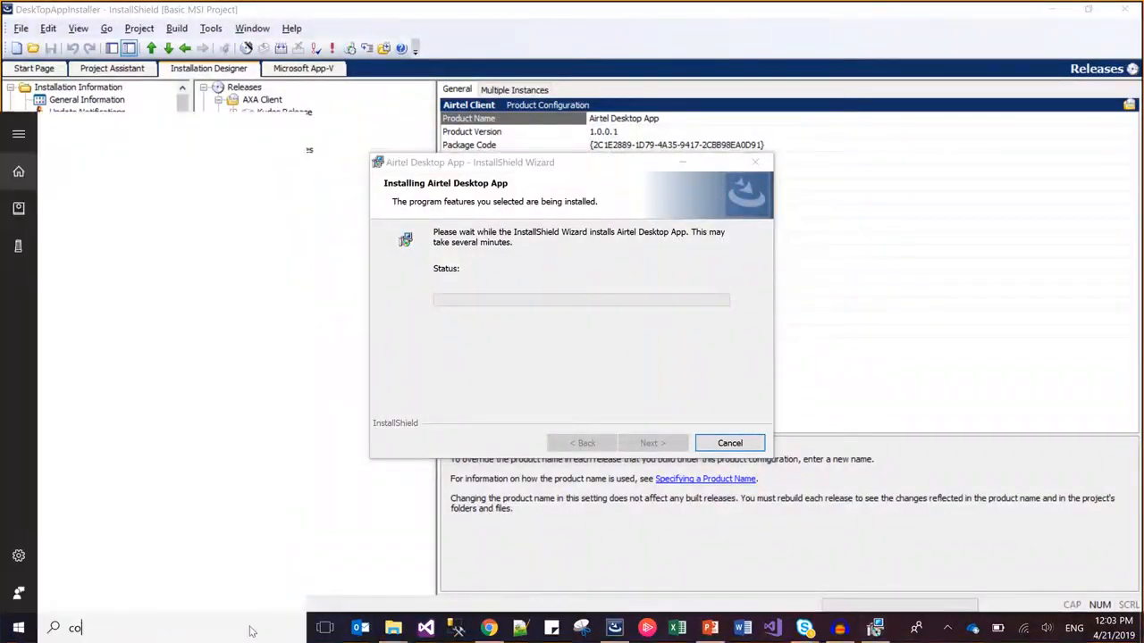
pyautogui.write('ntrol panel')
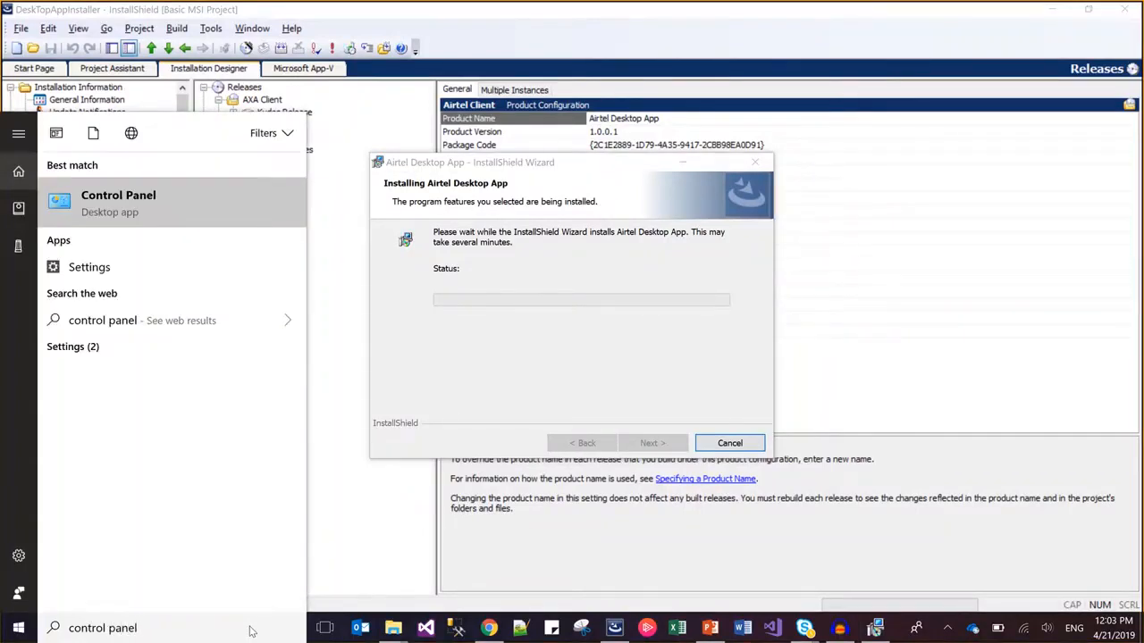
pyautogui.press('Return')
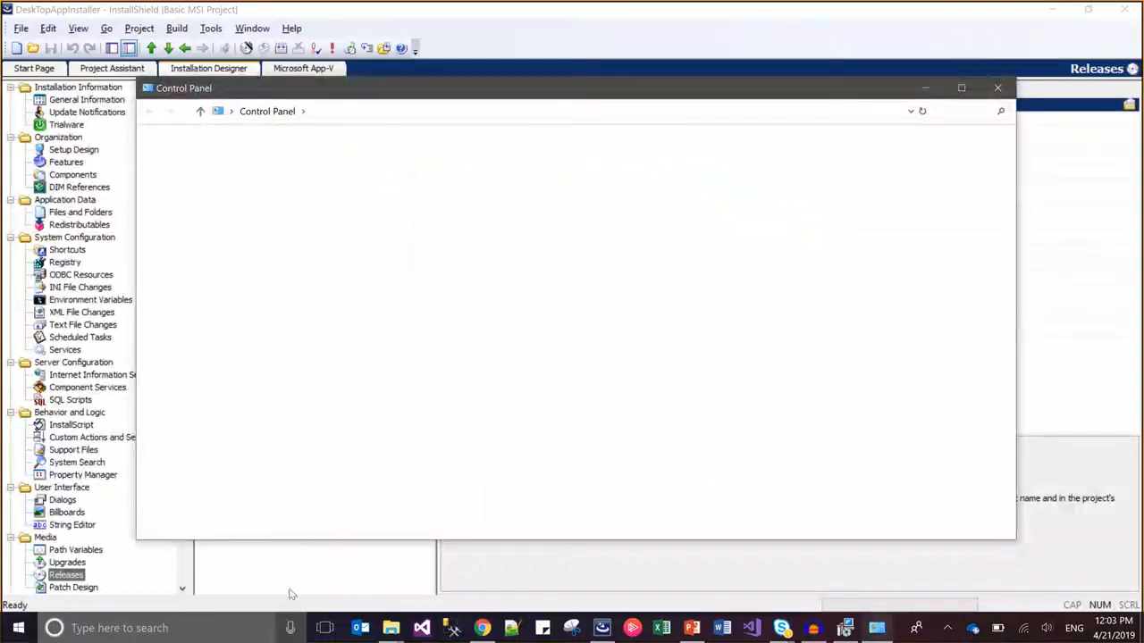
pyautogui.click(357, 396)
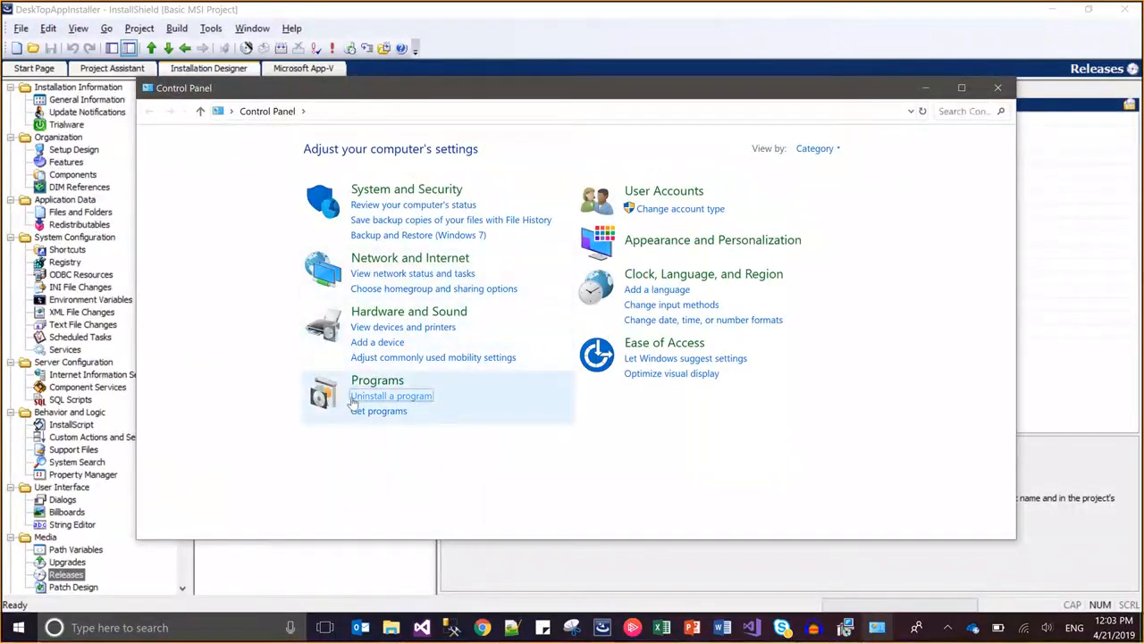
pyautogui.click(926, 89)
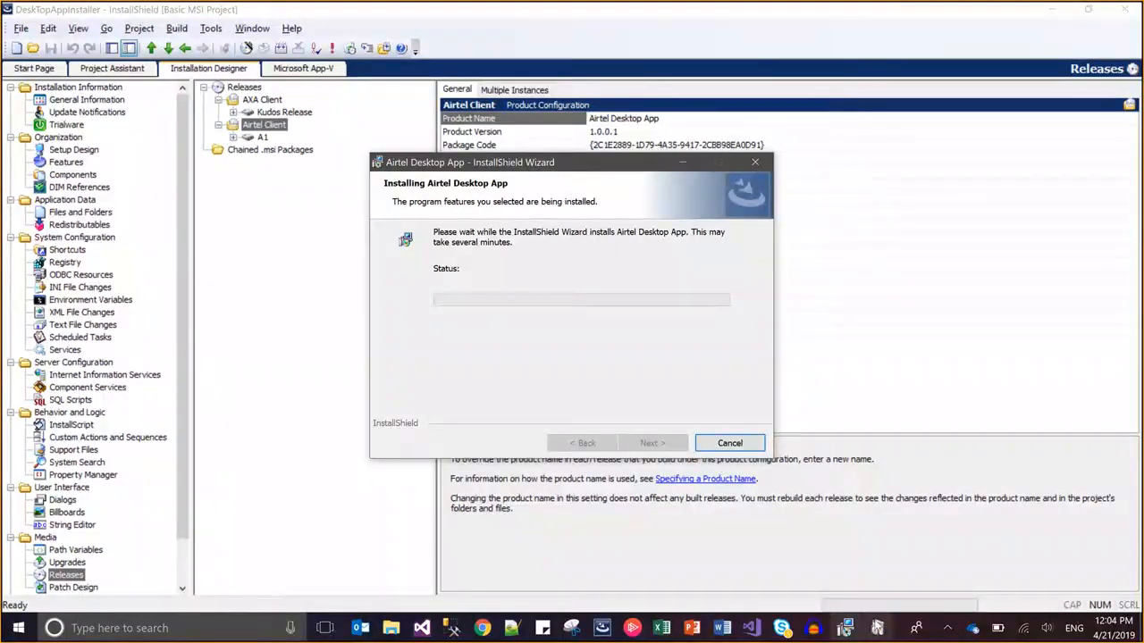
# Step: Wait for the Airtel Desktop App installation and finish the wizard
pyautogui.moveTo(877, 626)
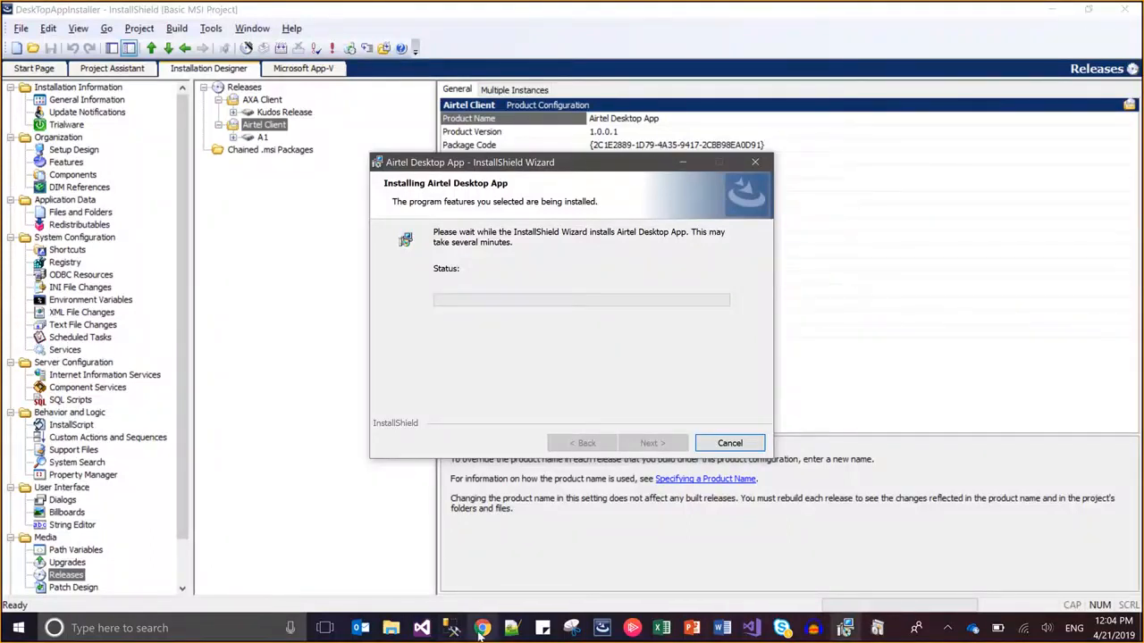
pyautogui.moveTo(479, 630)
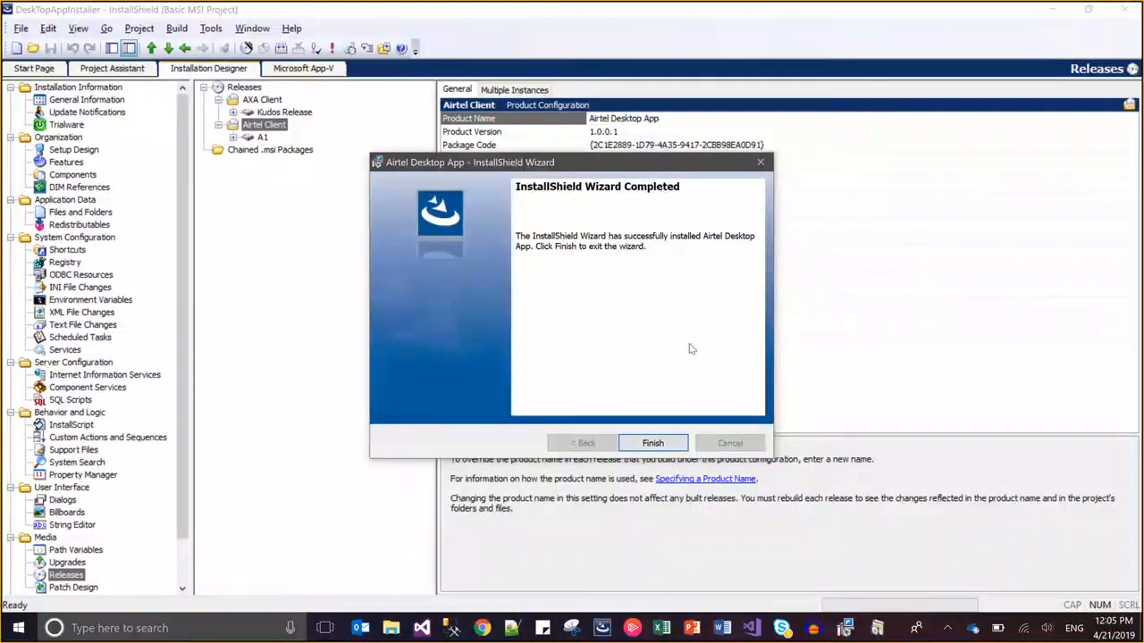
pyautogui.click(652, 444)
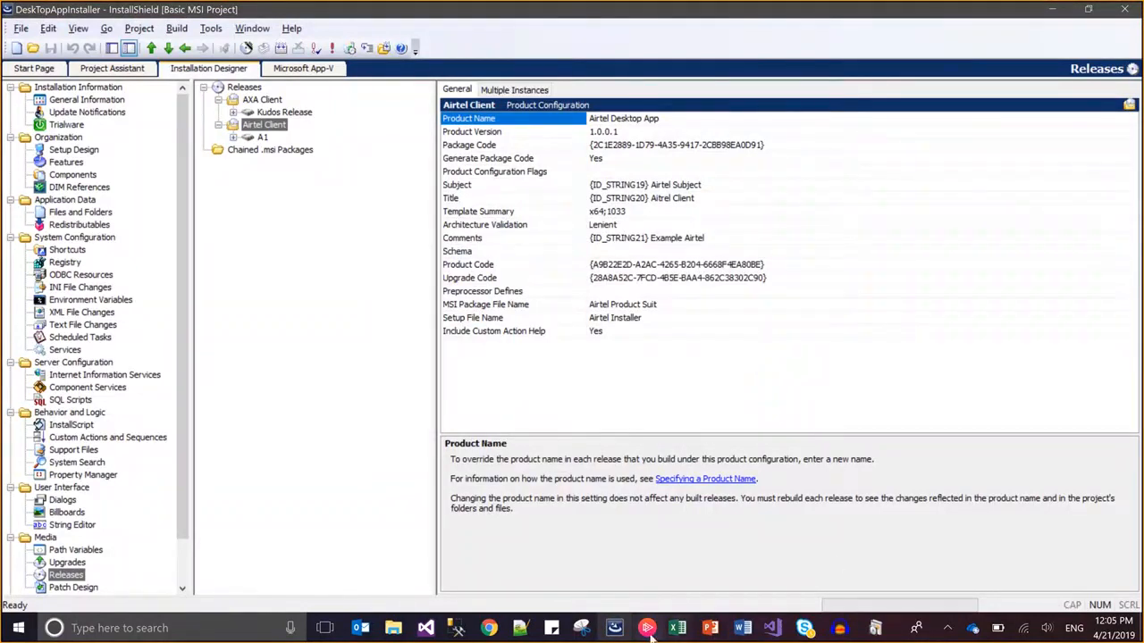
# Step: Refresh the Programs and Features list, sort it by installation date, and select Airtel Desktop App to examine its details
pyautogui.click(873, 629)
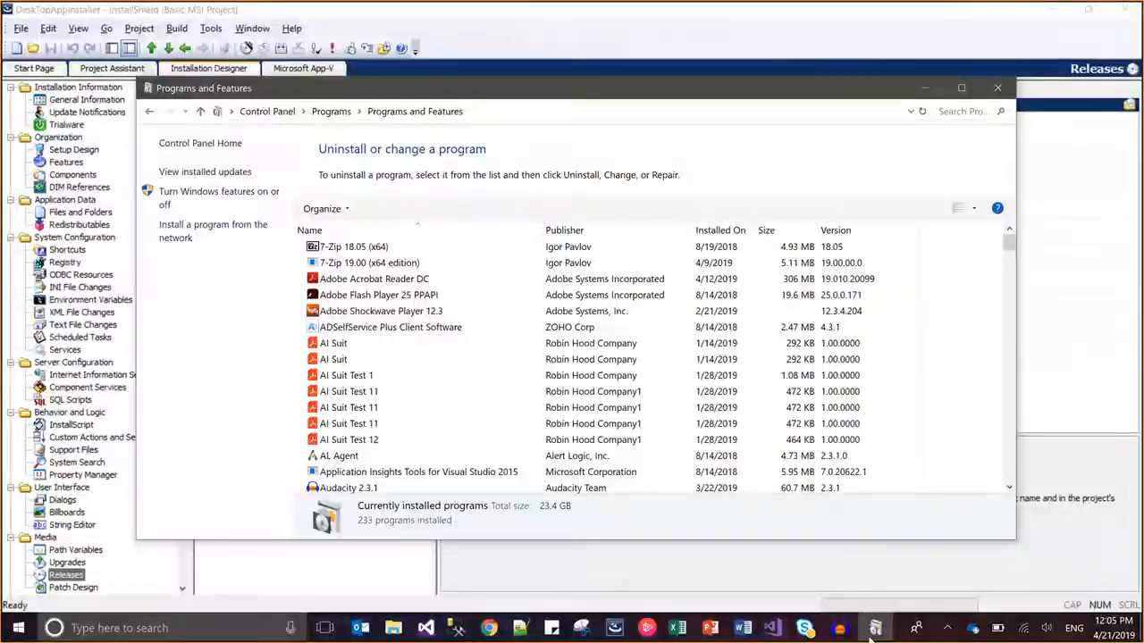
pyautogui.press('F5')
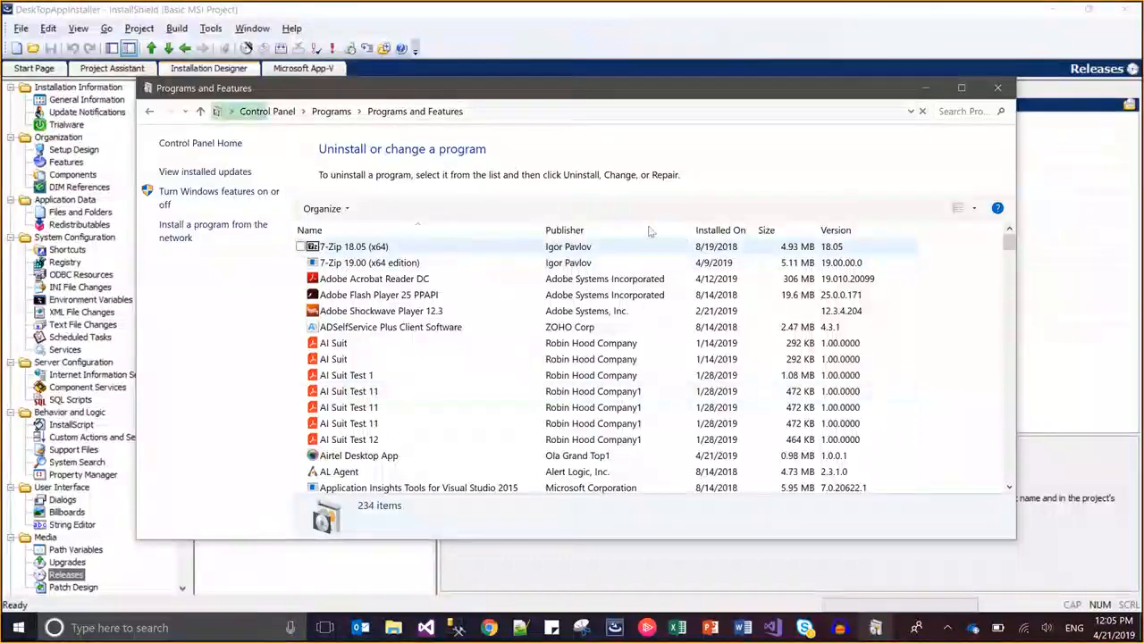
pyautogui.click(719, 230)
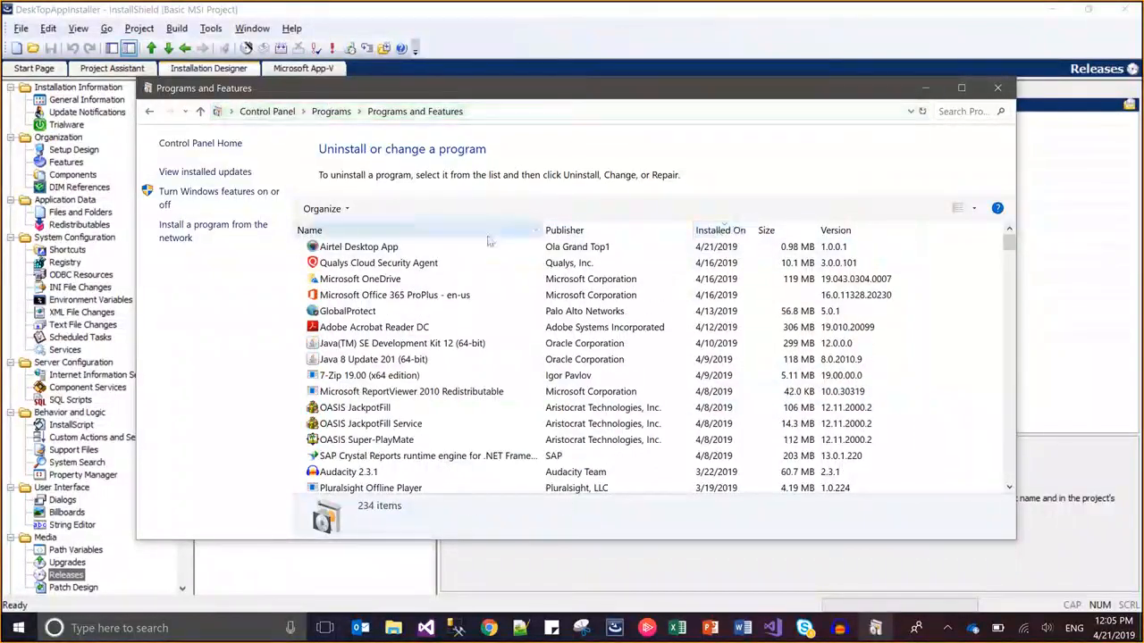
pyautogui.click(435, 249)
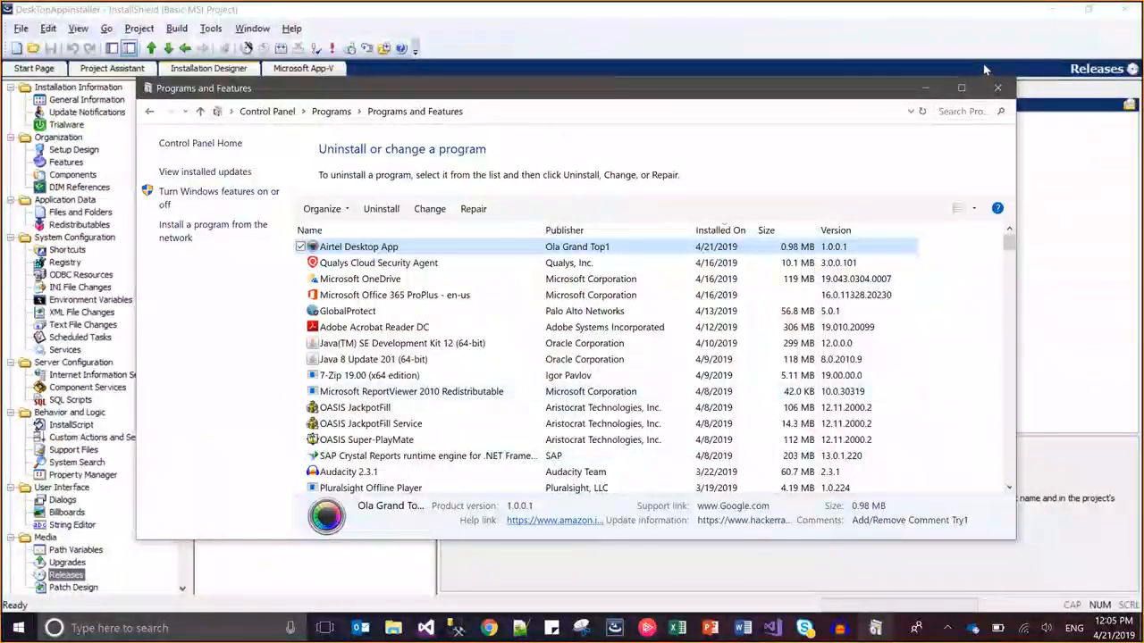
# Step: Minimize the installed programs list, build the AXA Client's Kudos Release, and close the old Airtel DISK1 folder window
pyautogui.click(926, 89)
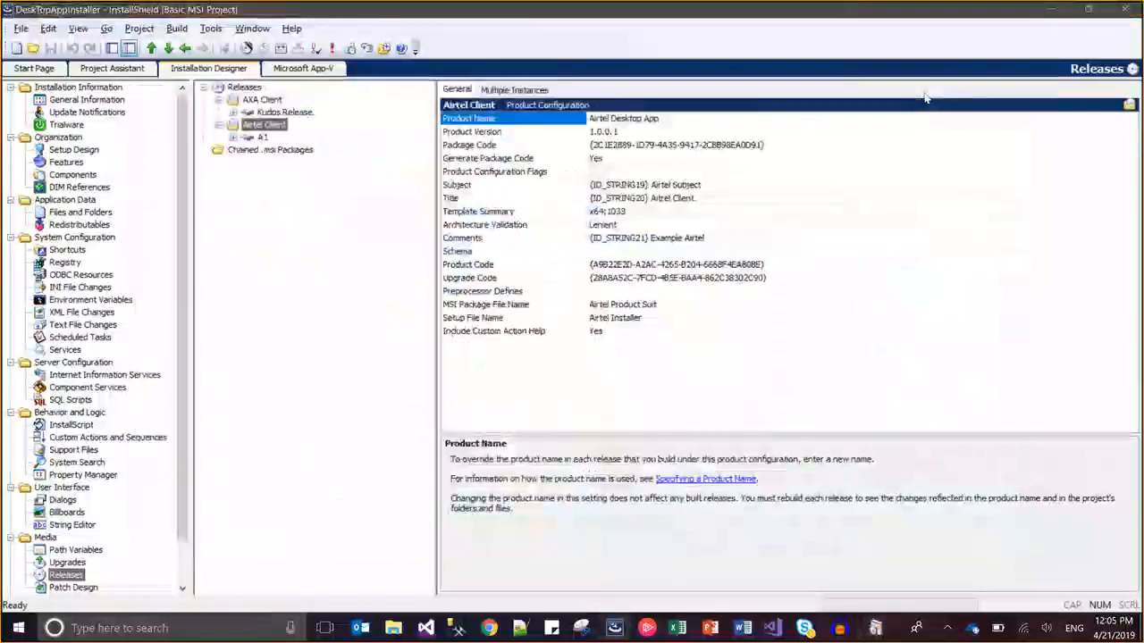
pyautogui.click(279, 113)
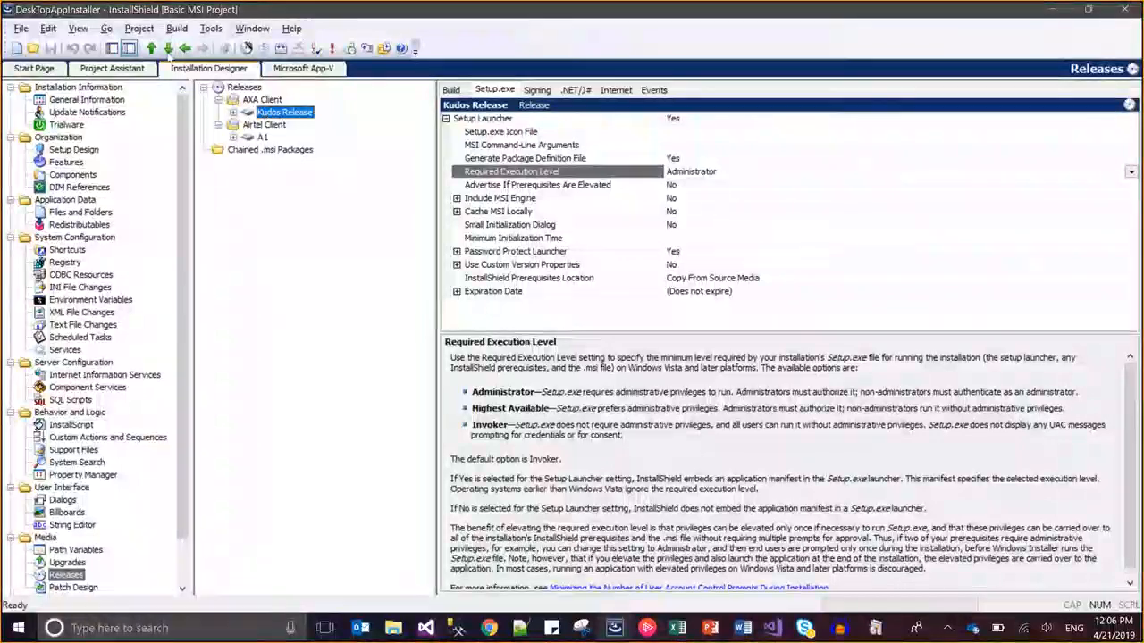
pyautogui.click(176, 28)
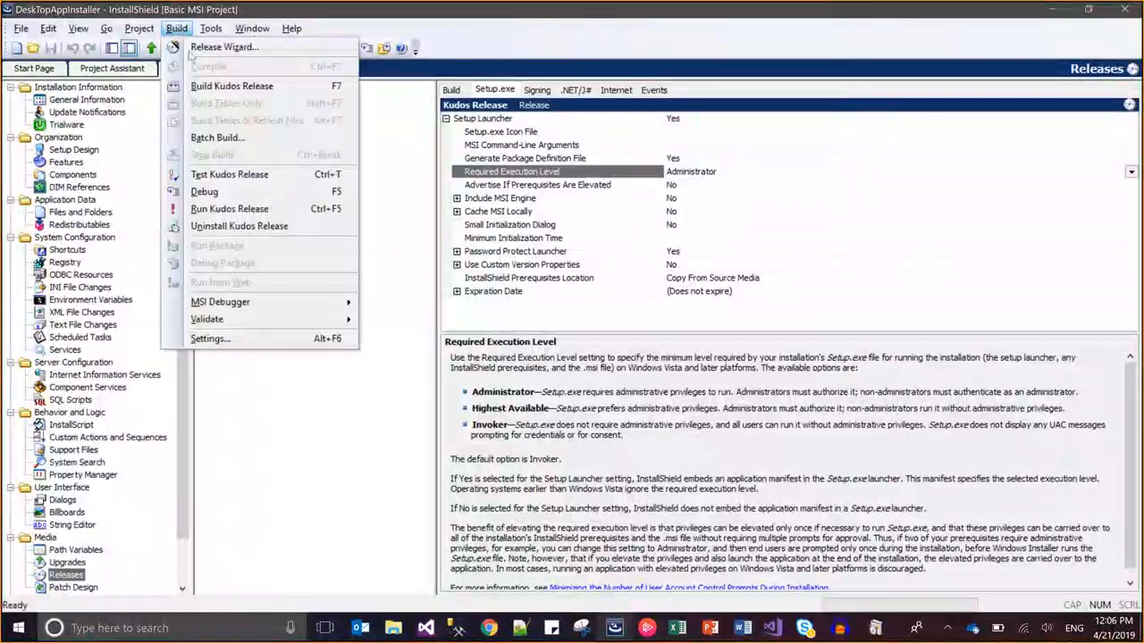
pyautogui.click(205, 84)
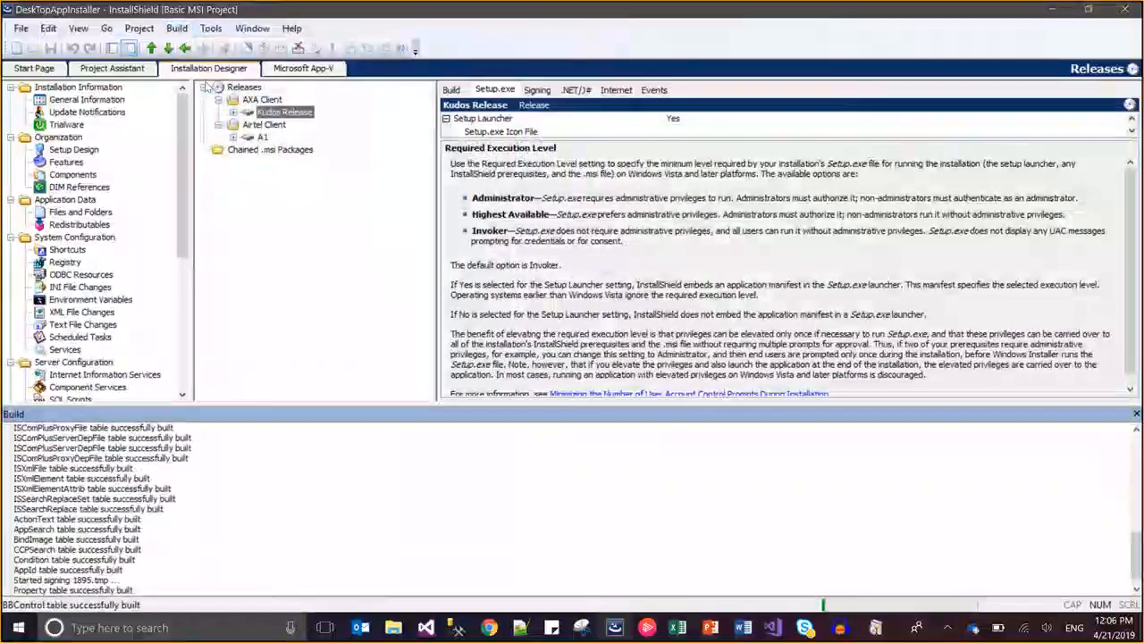
pyautogui.moveTo(393, 631)
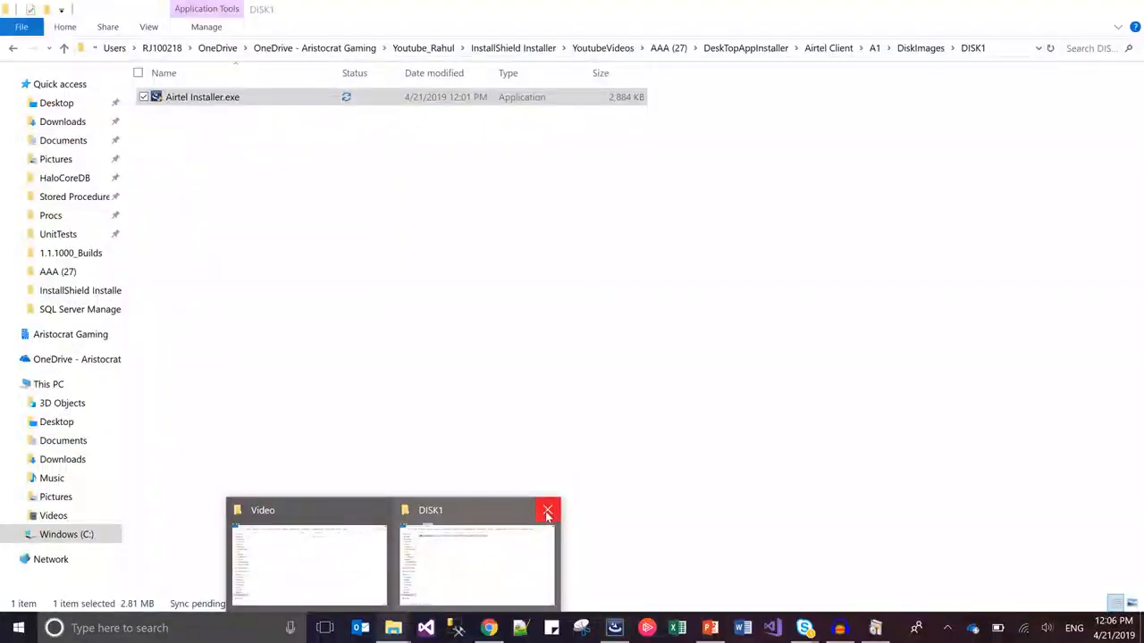
pyautogui.click(546, 515)
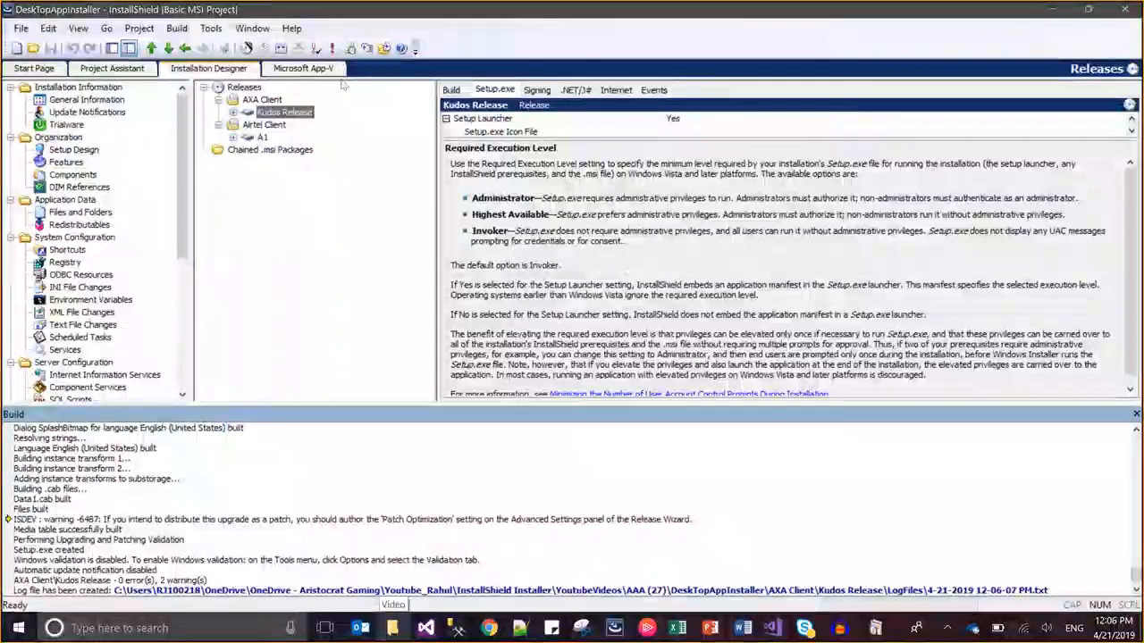
# Step: Open the Kudos Release output folder in a maximized window, launch AXA Installer.exe, and submit the launcher password
pyautogui.click(383, 49)
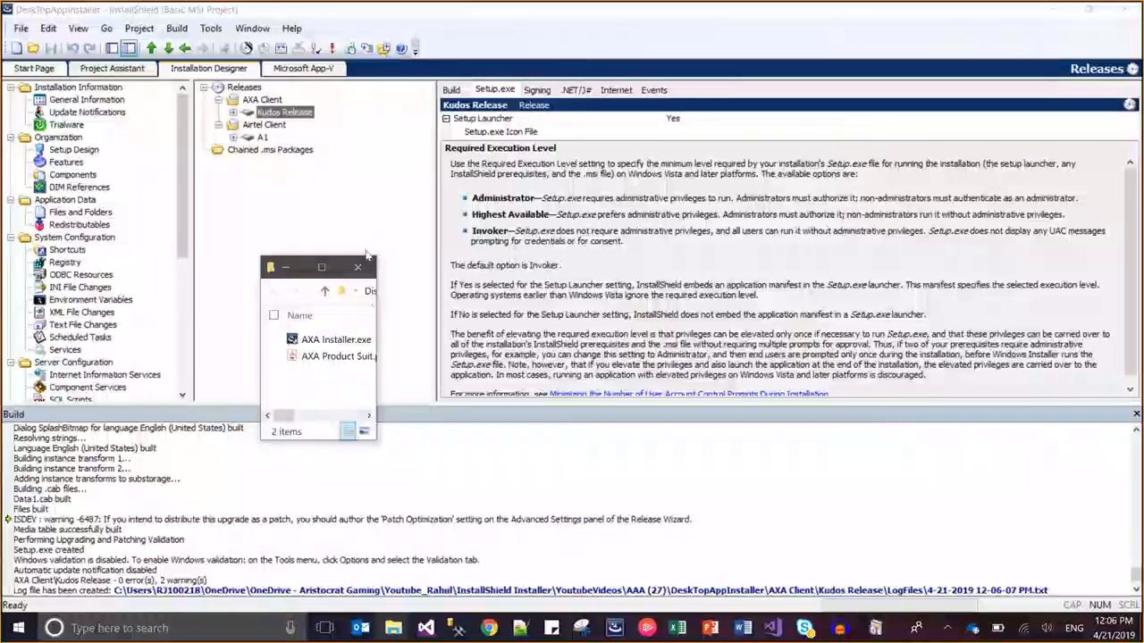
pyautogui.click(322, 266)
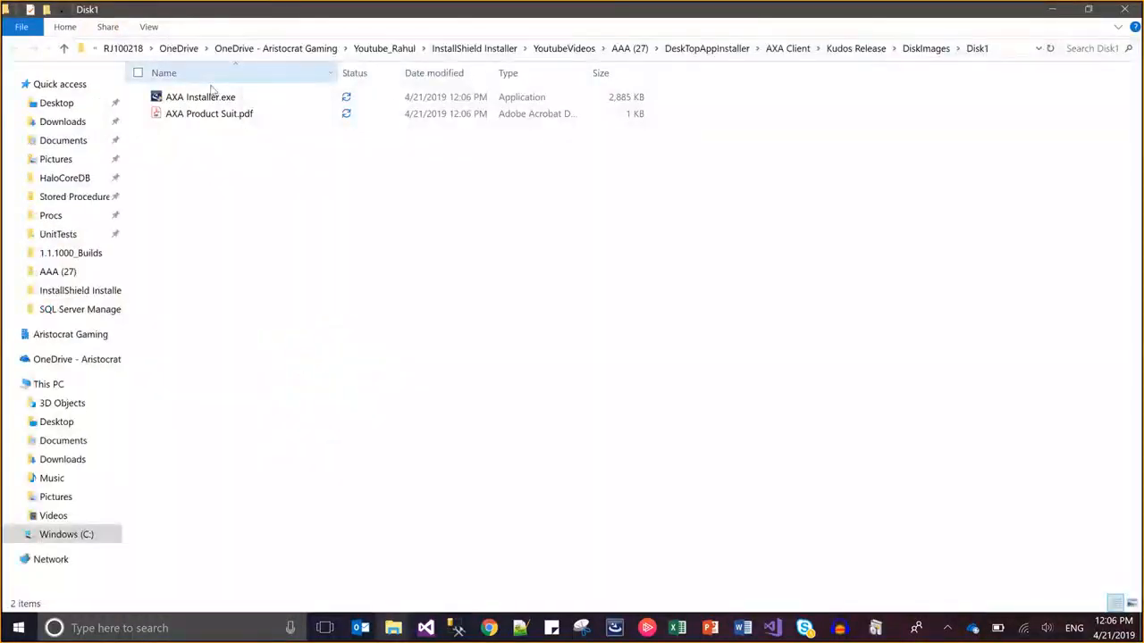
pyautogui.click(212, 99)
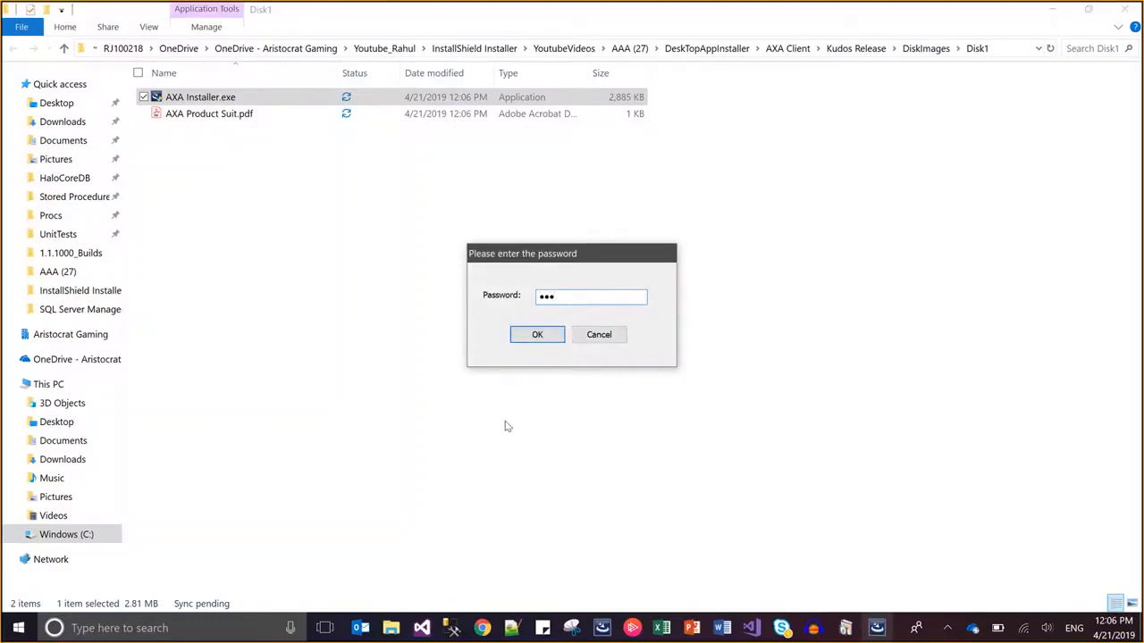
pyautogui.click(537, 335)
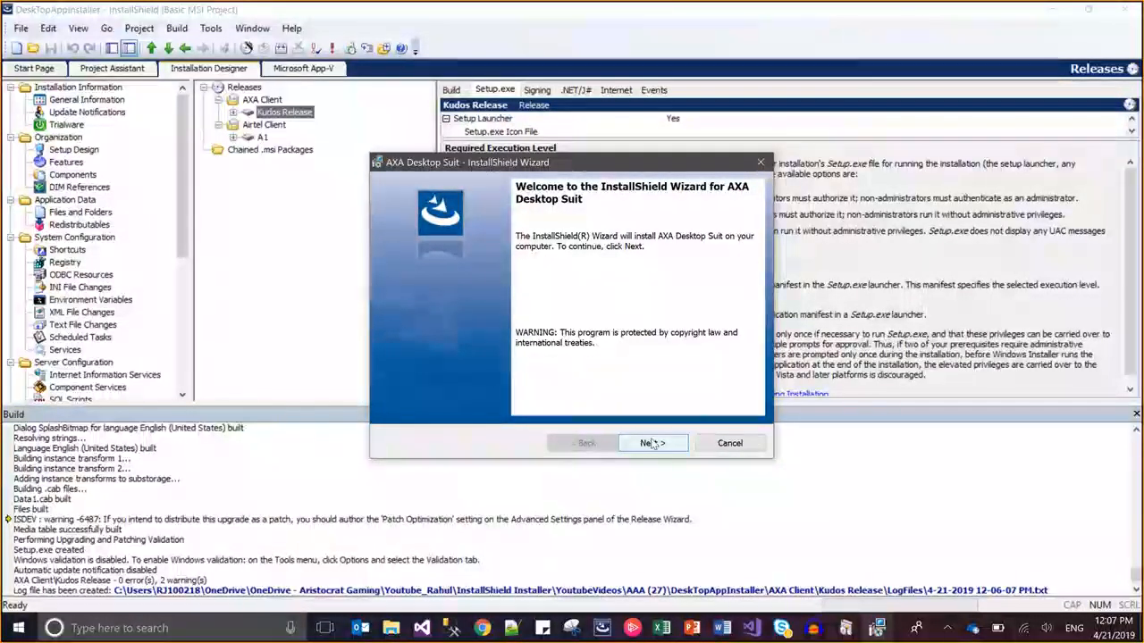
# Step: Check the installed programs list before installing AXA, and look at AXA Installer.exe in the release's Disk1 folder
pyautogui.click(844, 628)
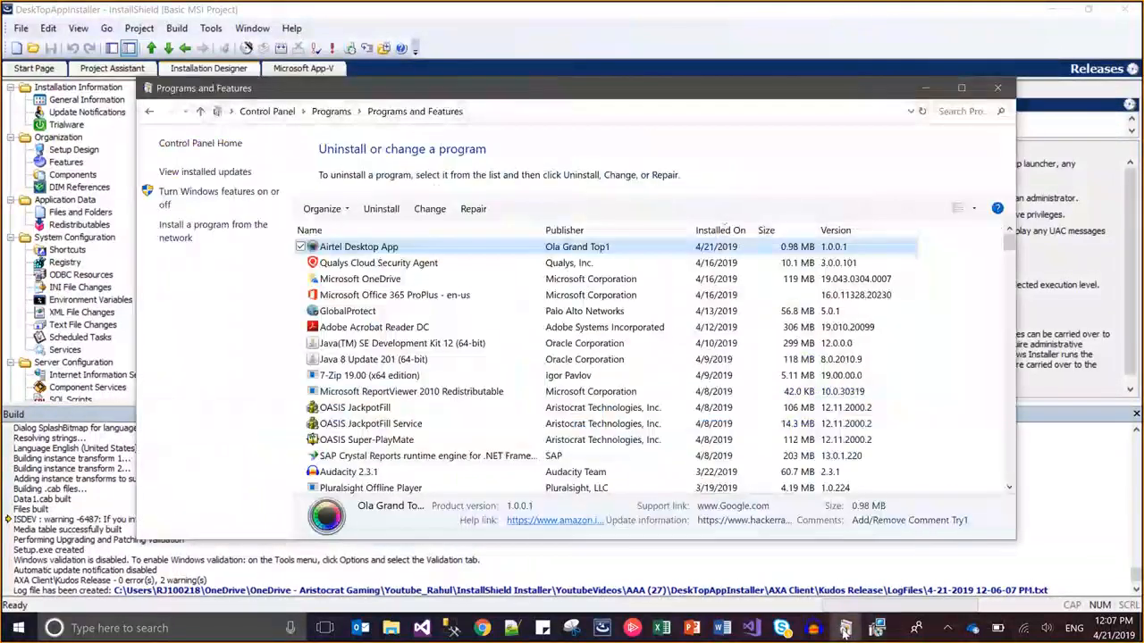
pyautogui.click(844, 631)
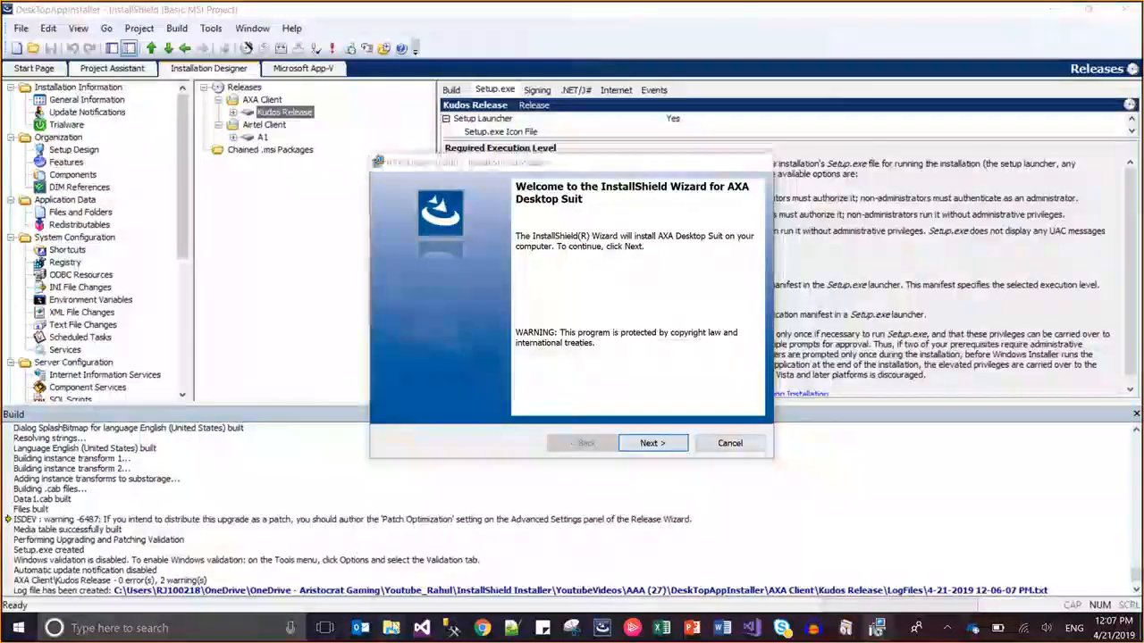
pyautogui.moveTo(391, 628)
pyautogui.click(451, 581)
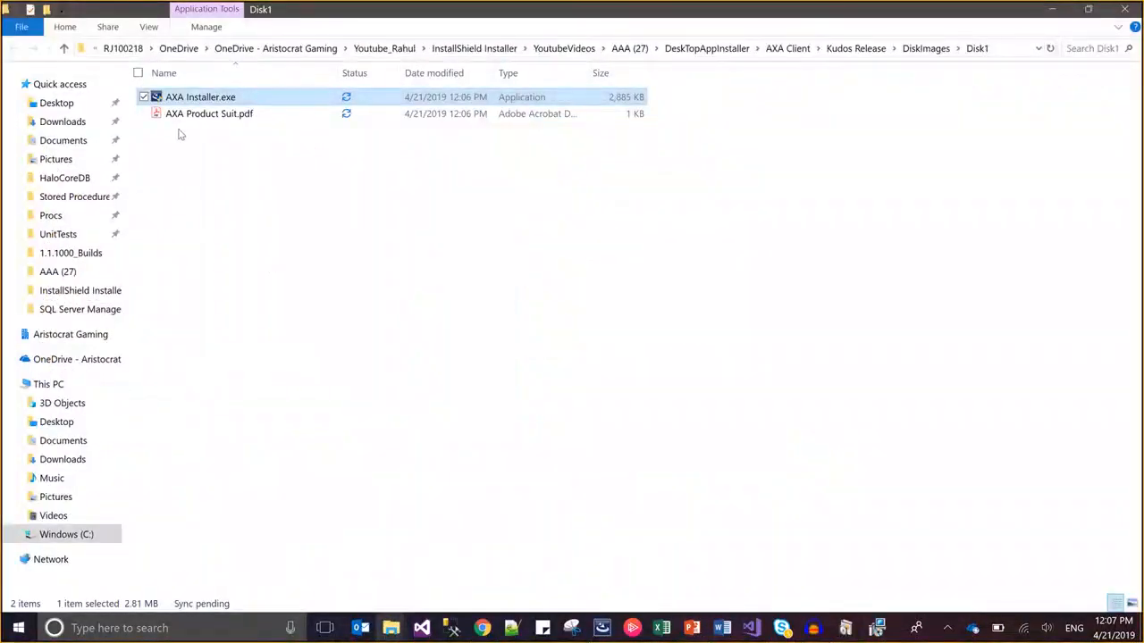
pyautogui.doubleClick(172, 96)
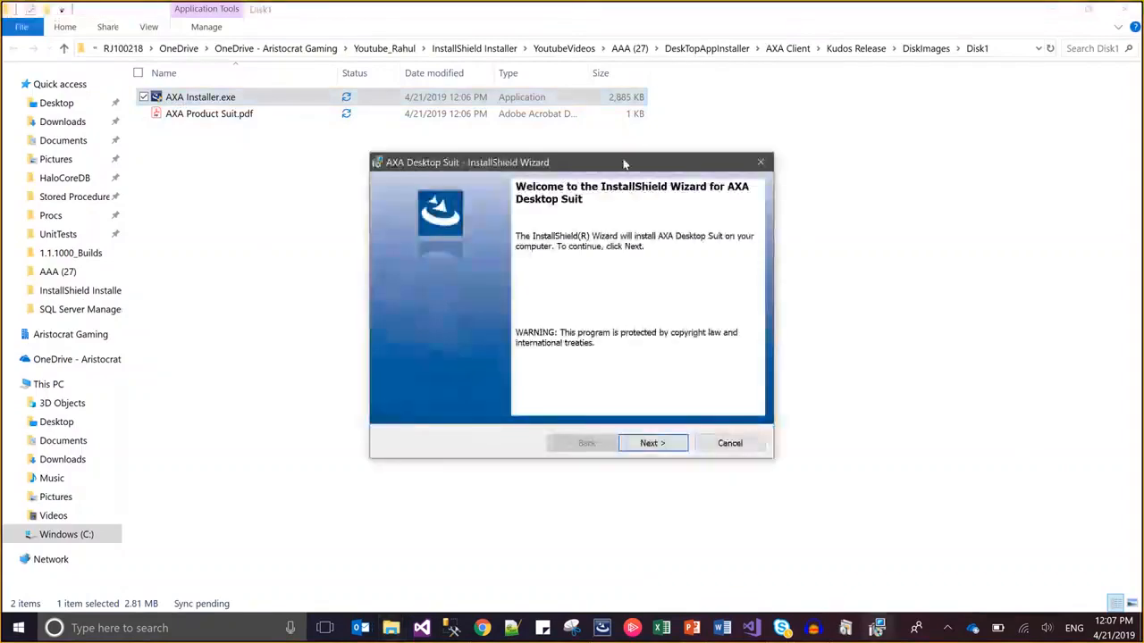
# Step: Return to InstallShield and review the AXA Client's product configuration, including its product name and version
pyautogui.hotkey('alt', 'Tab')
pyautogui.hotkey('alt', 'Tab')
pyautogui.hotkey('alt', 'Tab')
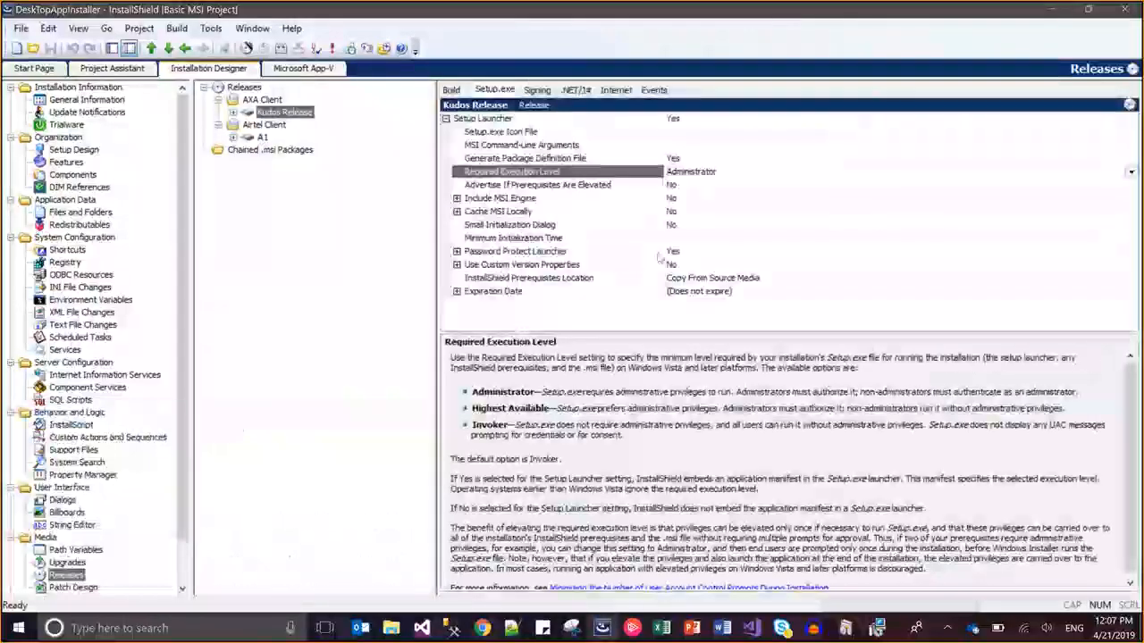
pyautogui.click(261, 99)
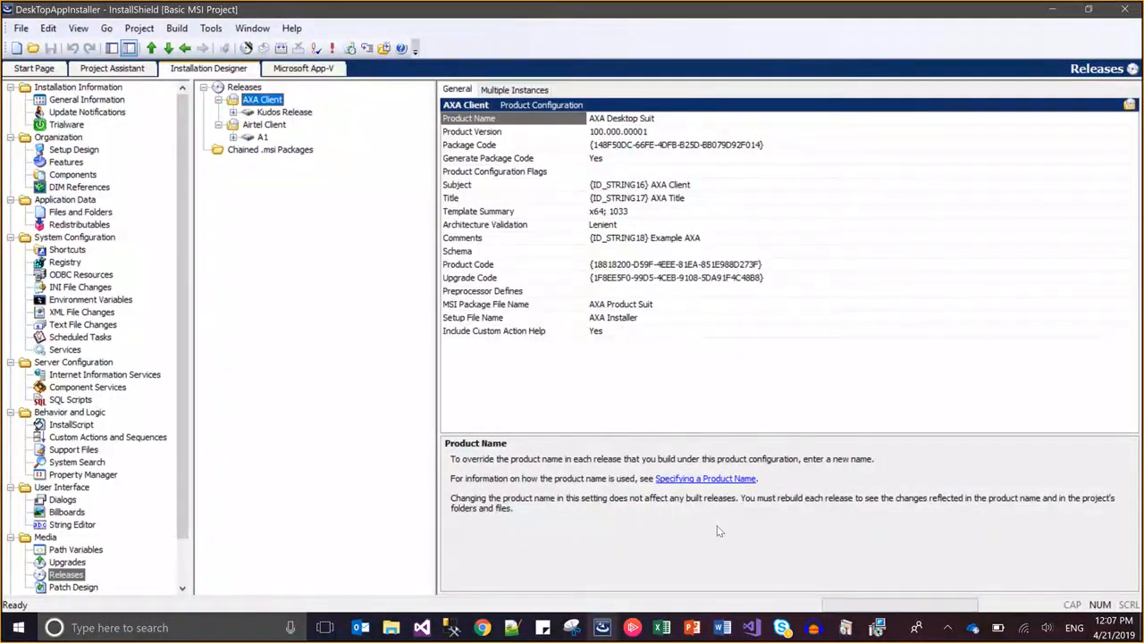
# Step: Bring back the AXA Desktop Suit installation wizard, start it, and accept the terms in the license agreement
pyautogui.click(876, 635)
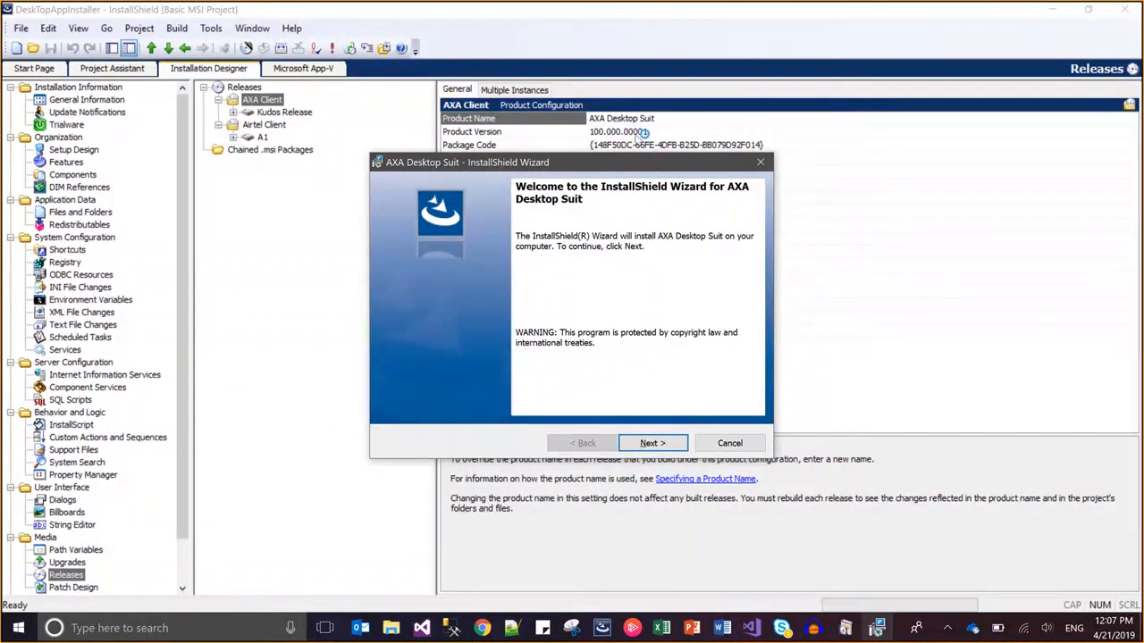
pyautogui.click(651, 443)
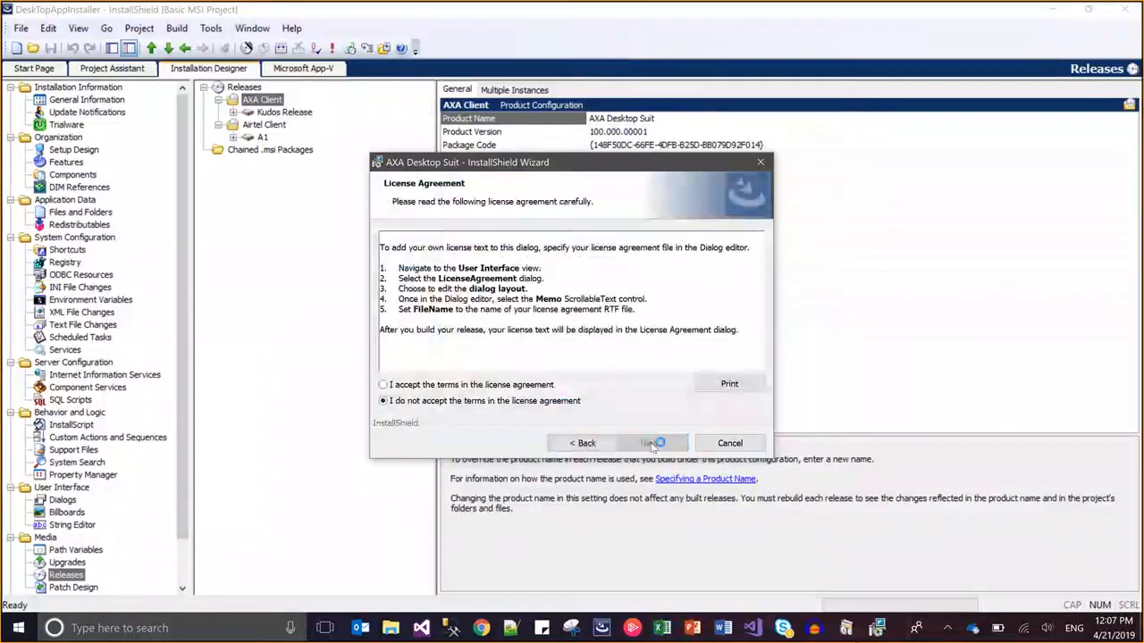
pyautogui.click(543, 387)
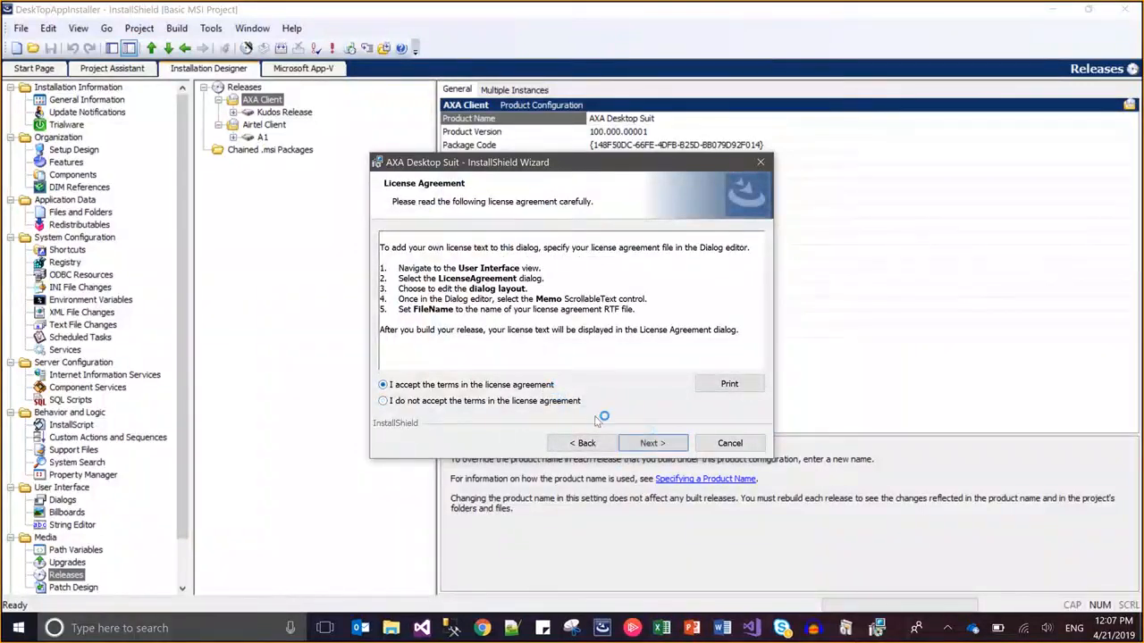
pyautogui.click(651, 443)
pyautogui.click(648, 442)
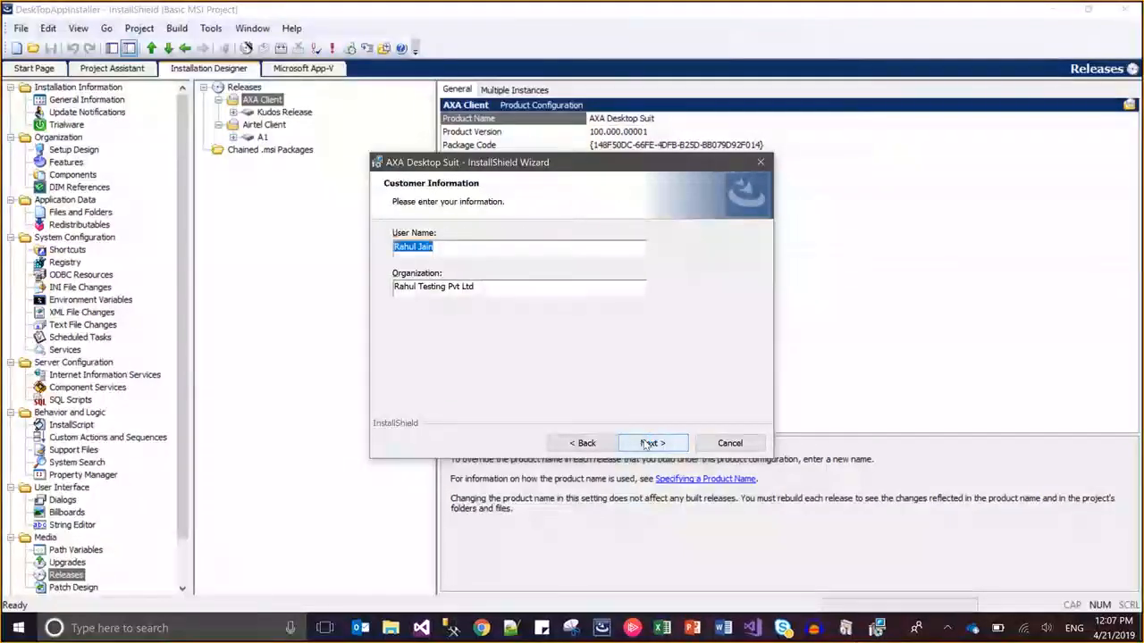
# Step: Keep the prefilled customer information and the My Test App Code setting, install AXA Desktop Suit, and finish the wizard
pyautogui.click(645, 442)
pyautogui.click(647, 444)
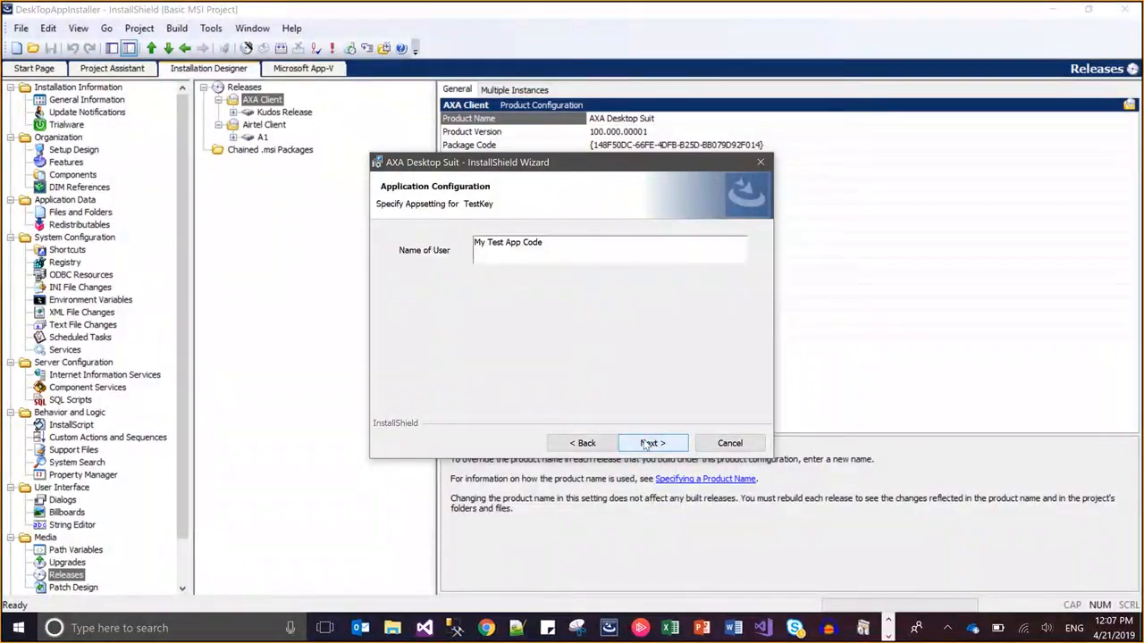
pyautogui.click(647, 444)
pyautogui.click(647, 444)
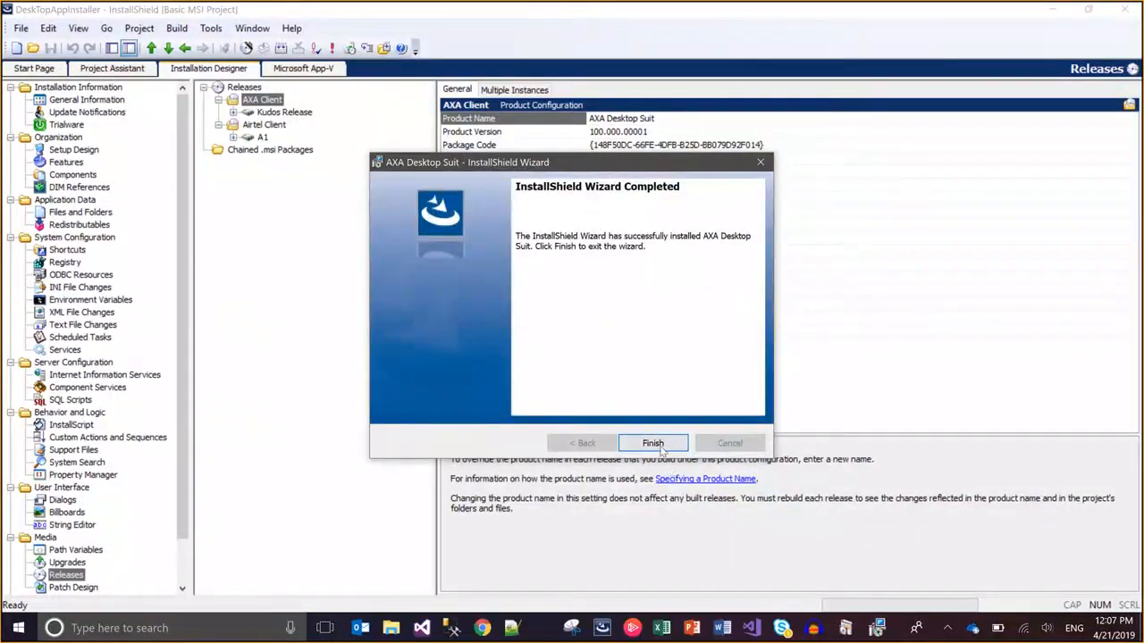
pyautogui.click(652, 443)
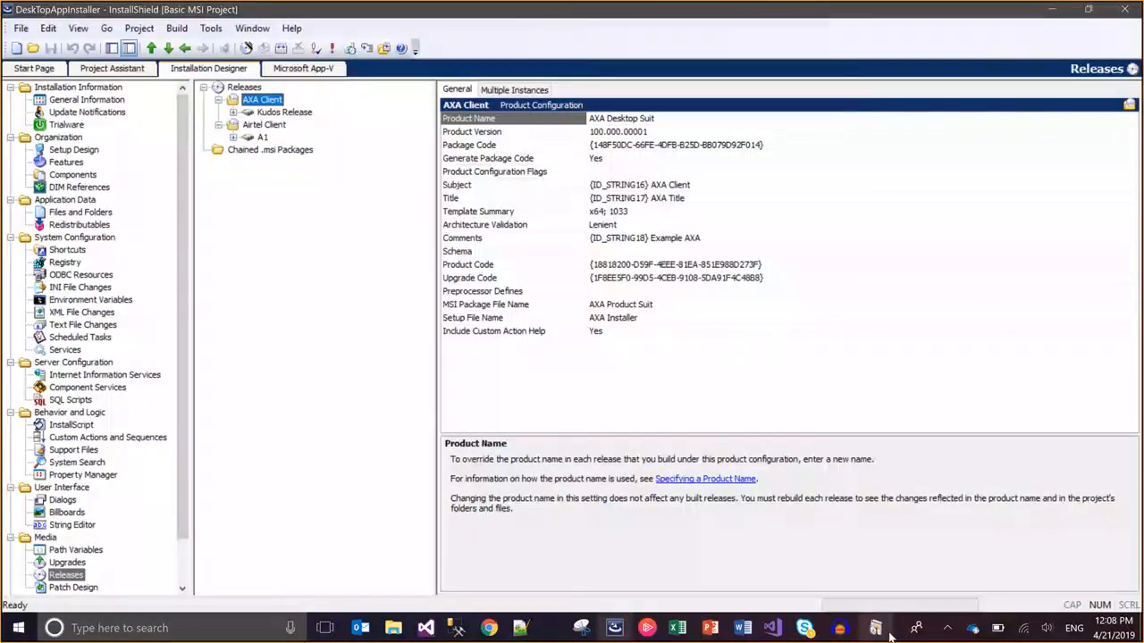
# Step: Examine the Airtel and AXA entries among the installed programs, and view the Airtel Client's product configuration in InstallShield
pyautogui.click(888, 633)
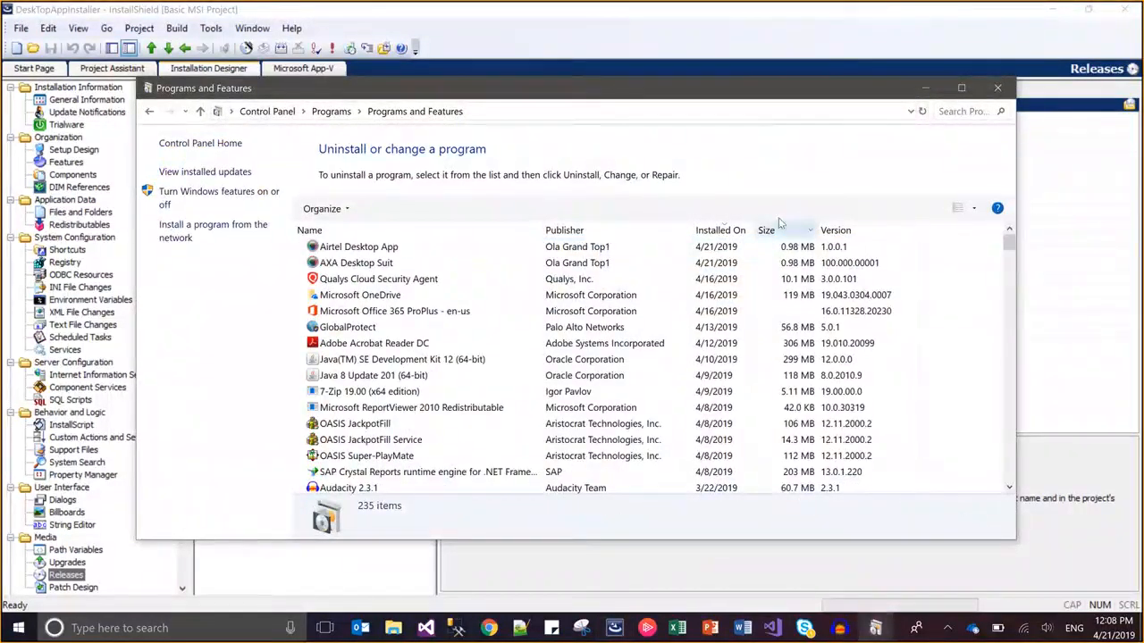
pyautogui.click(445, 254)
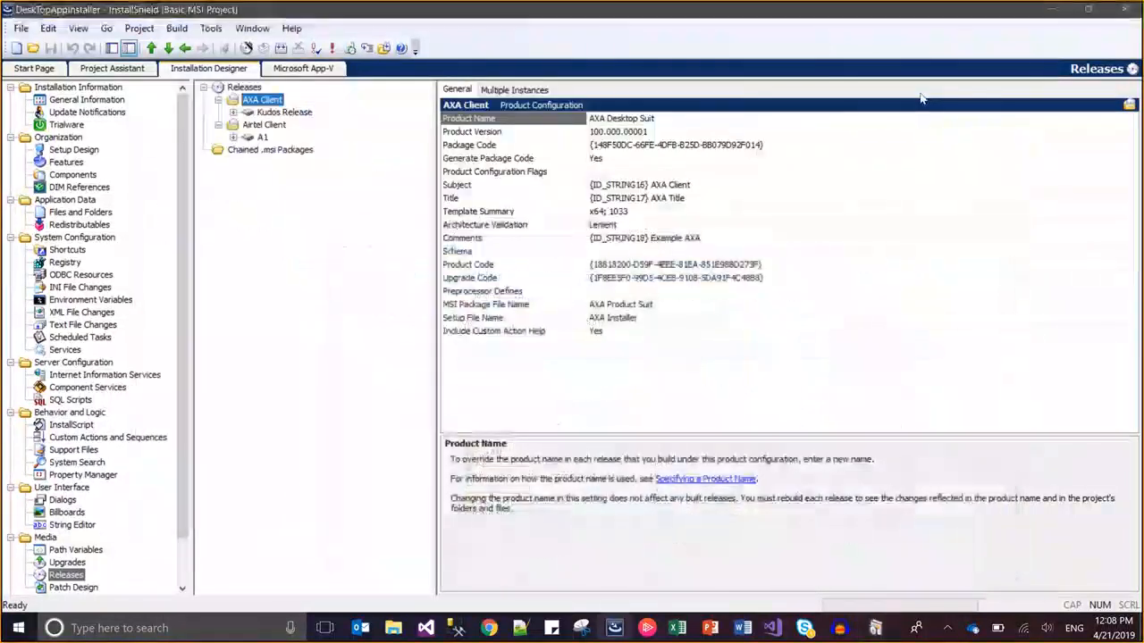
pyautogui.click(924, 90)
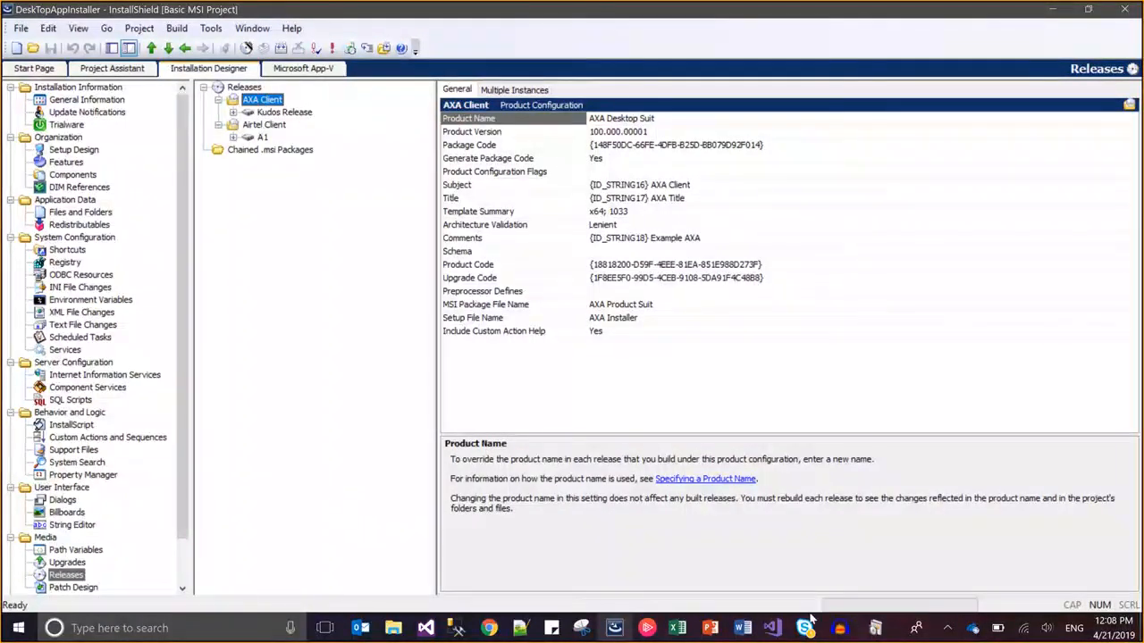
pyautogui.click(266, 127)
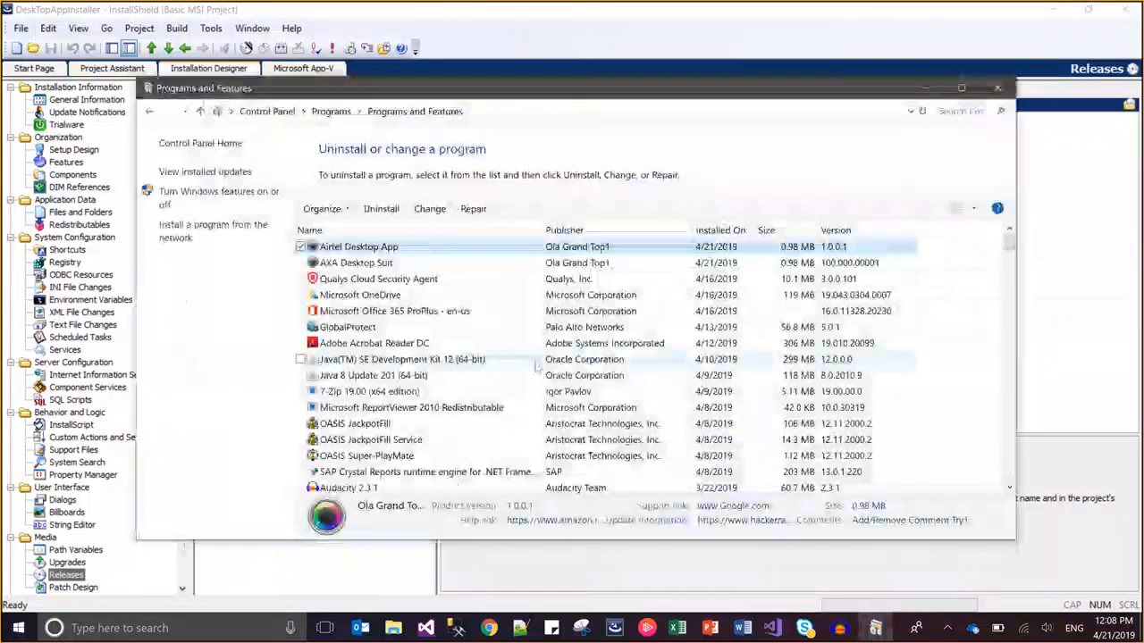
# Step: Try to uninstall Airtel Desktop App from the installed programs list, and dismiss the Windows Installer message
pyautogui.click(376, 213)
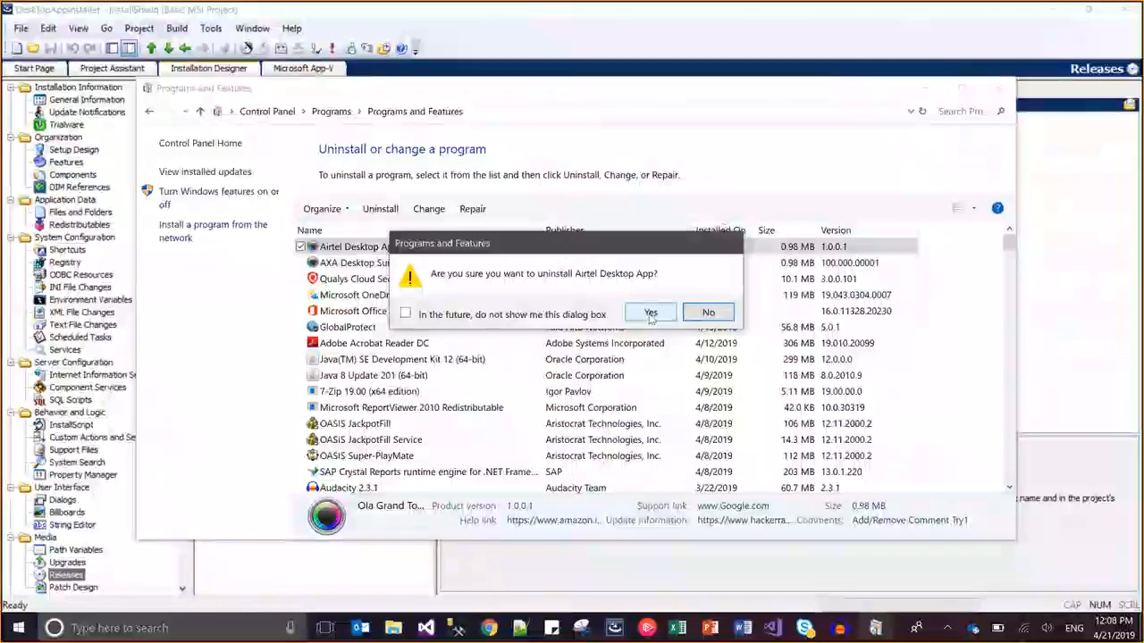
pyautogui.click(651, 312)
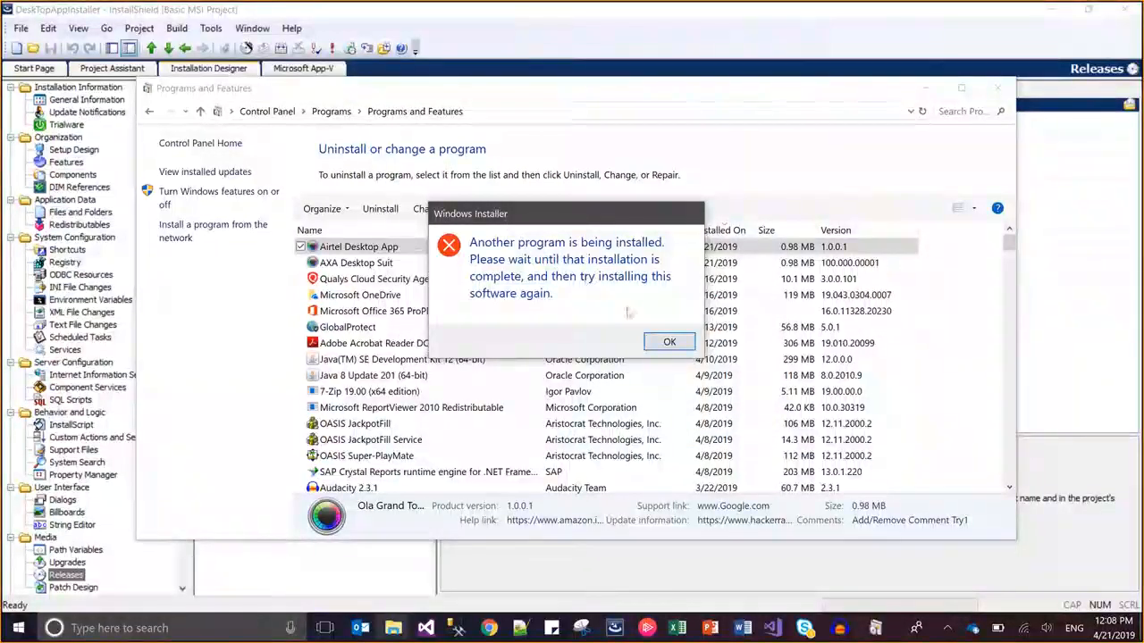
pyautogui.click(947, 628)
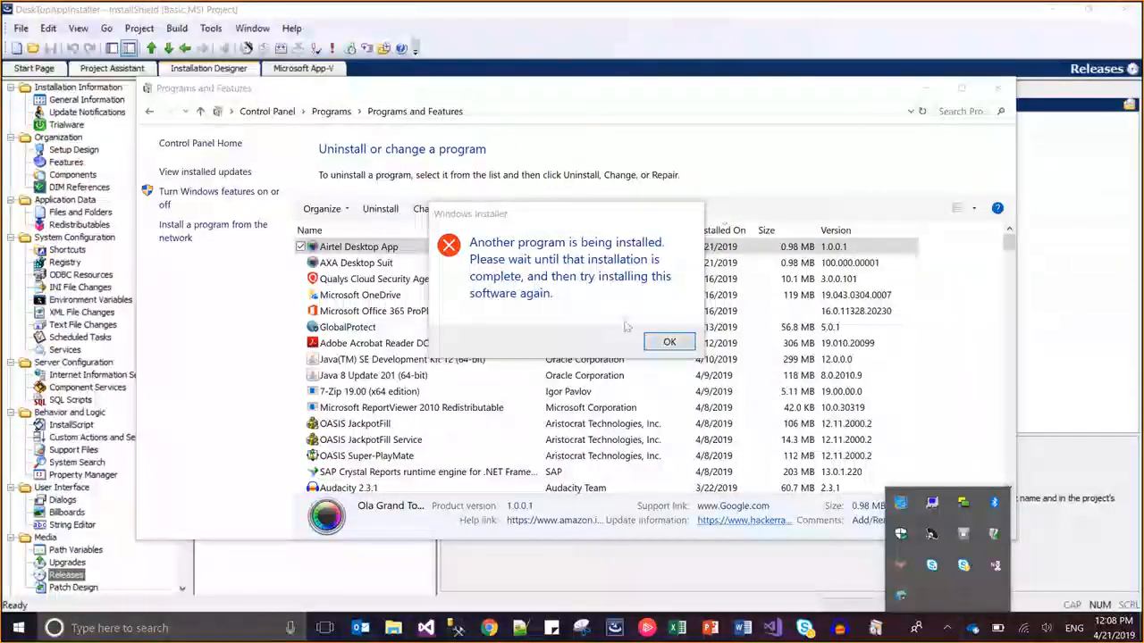
pyautogui.click(669, 342)
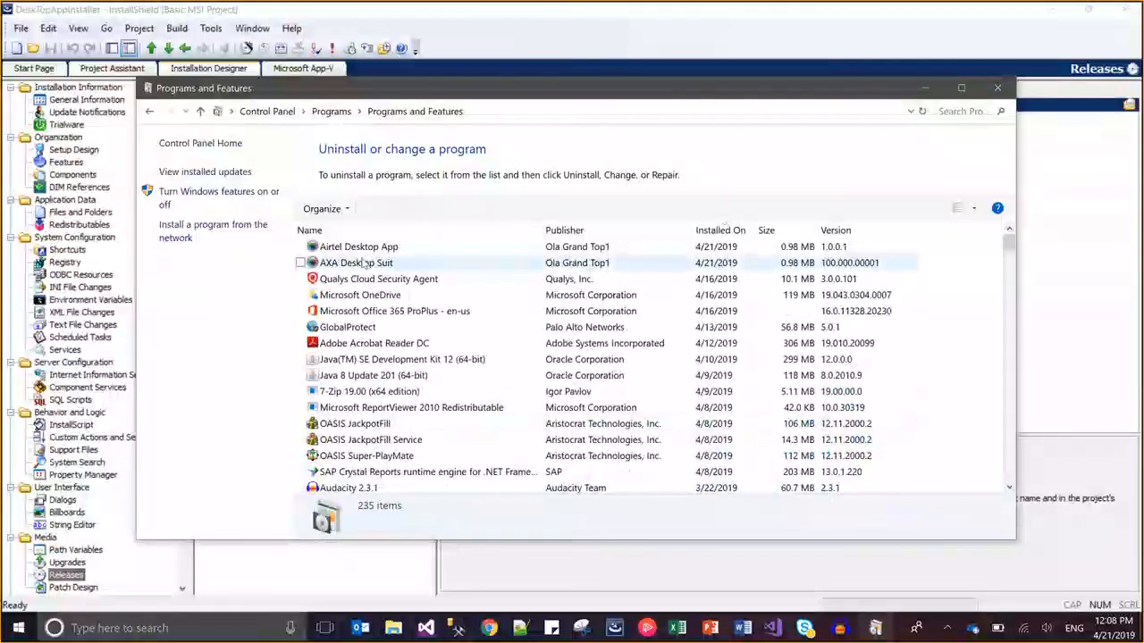
# Step: Minimize the installed programs list and run the uninstallation of the Kudos Release from InstallShield
pyautogui.click(925, 91)
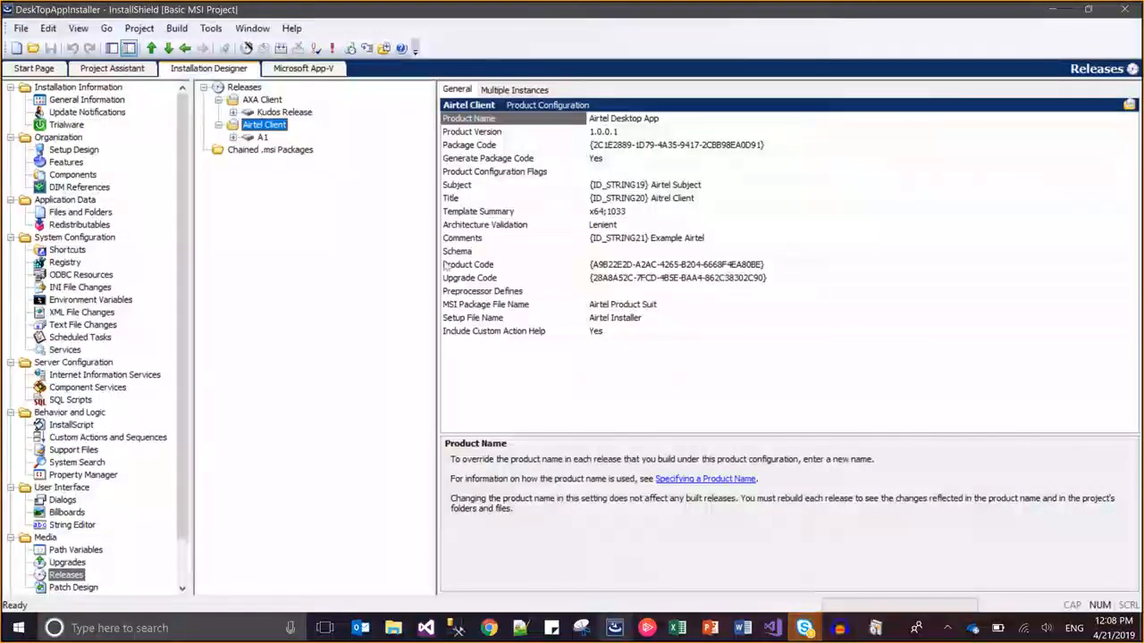
pyautogui.click(176, 27)
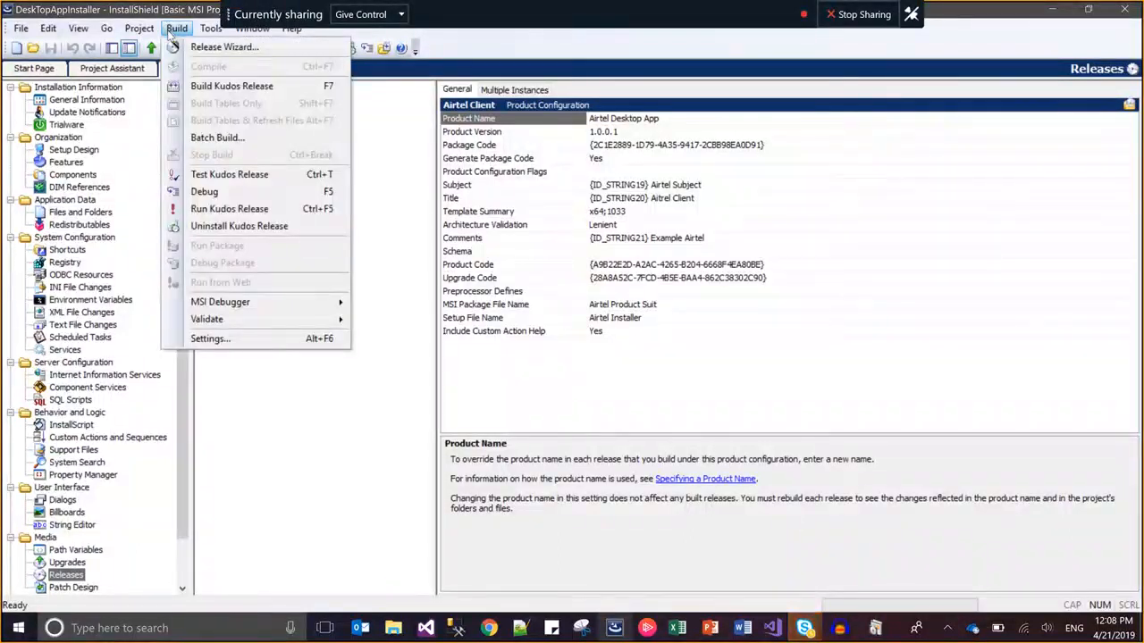
pyautogui.click(245, 229)
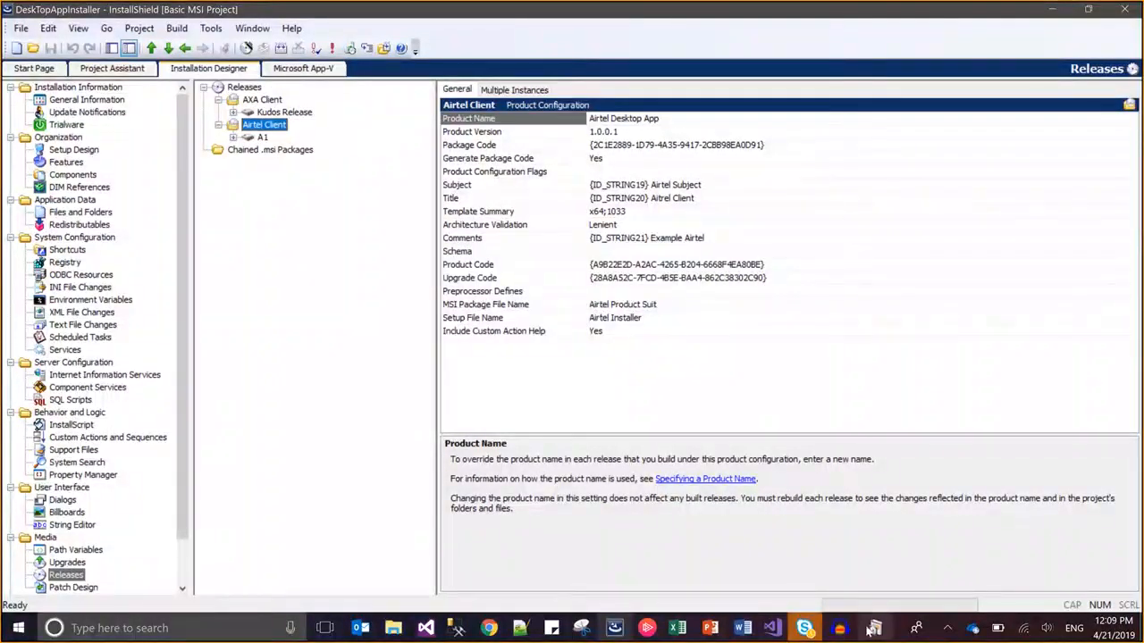
pyautogui.moveTo(811, 628)
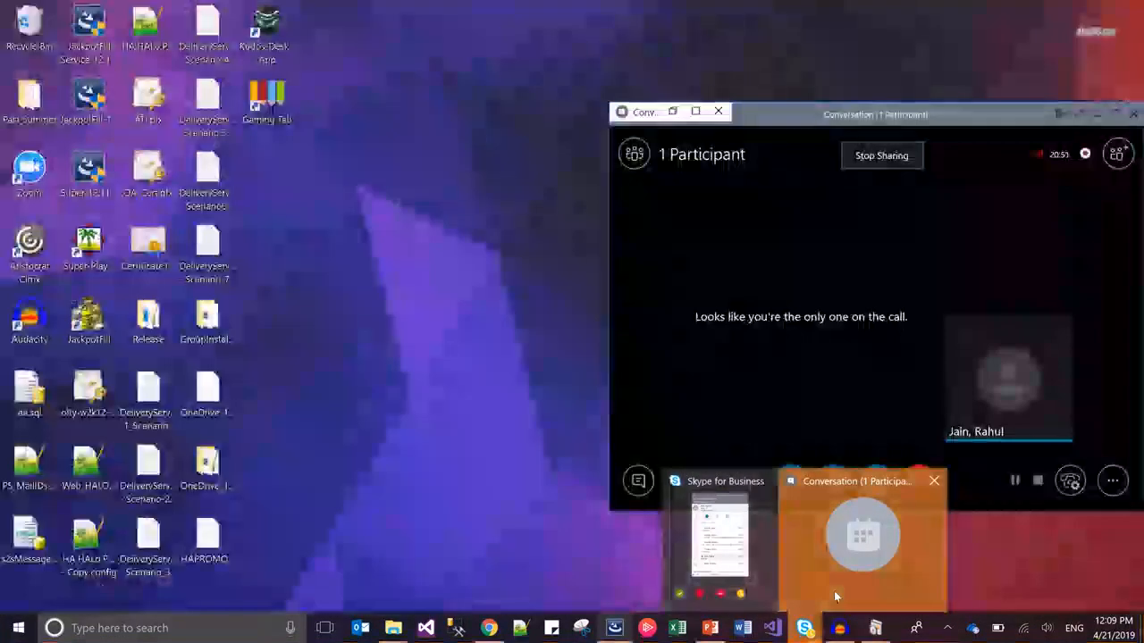
# Step: Clear the conversation window, check the AXA Desktop Suit entry in the installed programs list, and return to InstallShield
pyautogui.click(834, 592)
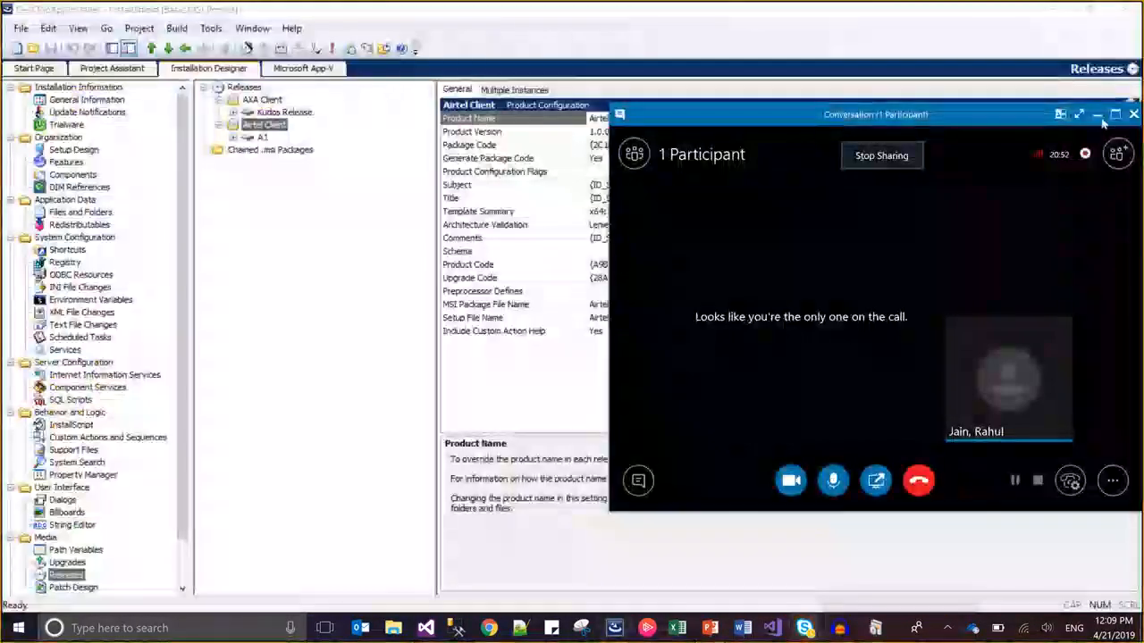
pyautogui.click(978, 590)
pyautogui.click(877, 628)
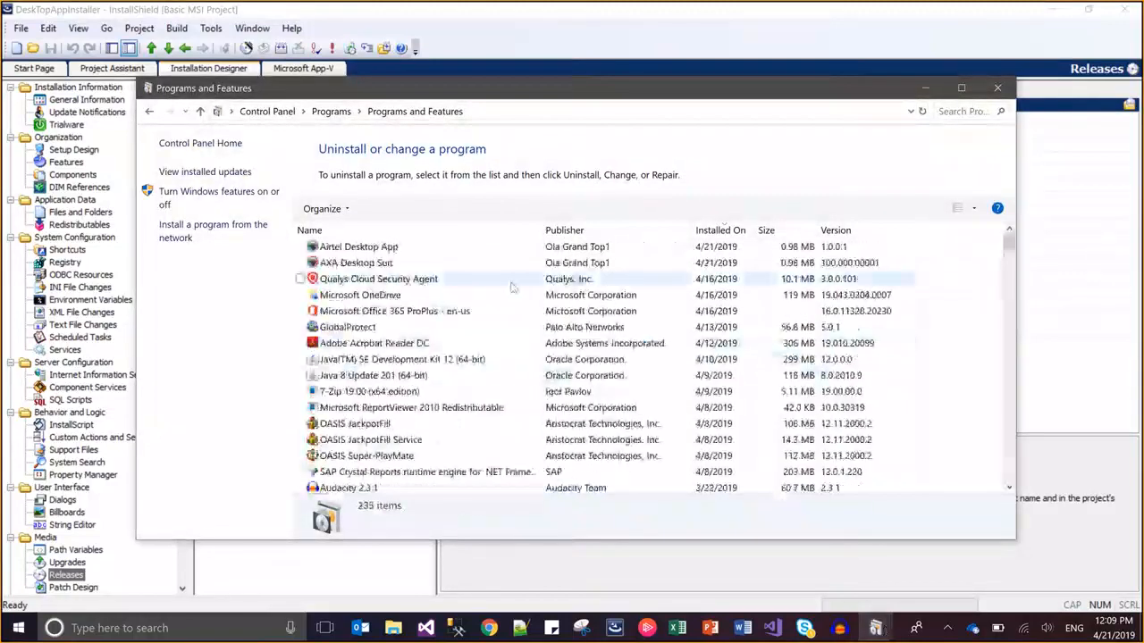
pyautogui.click(561, 263)
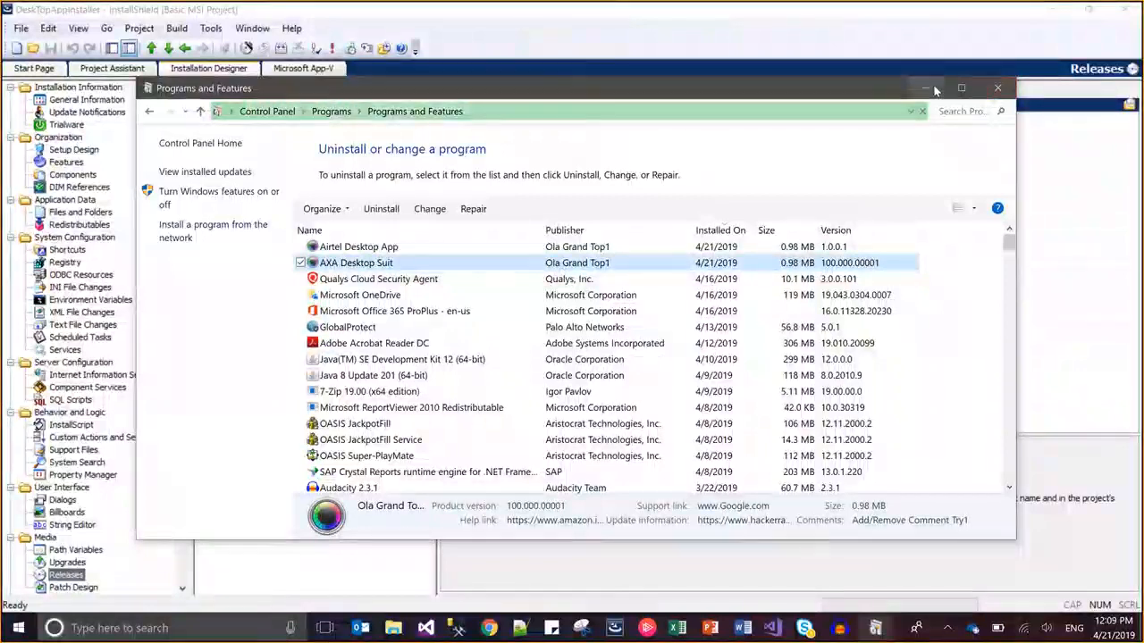
pyautogui.click(935, 90)
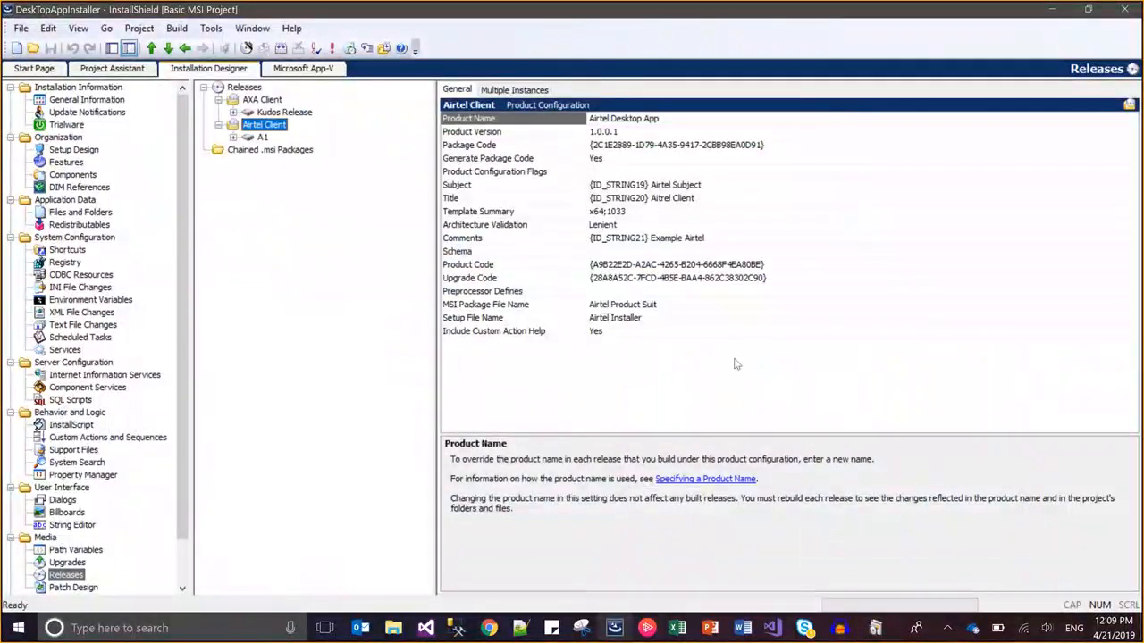
pyautogui.moveTo(748, 4)
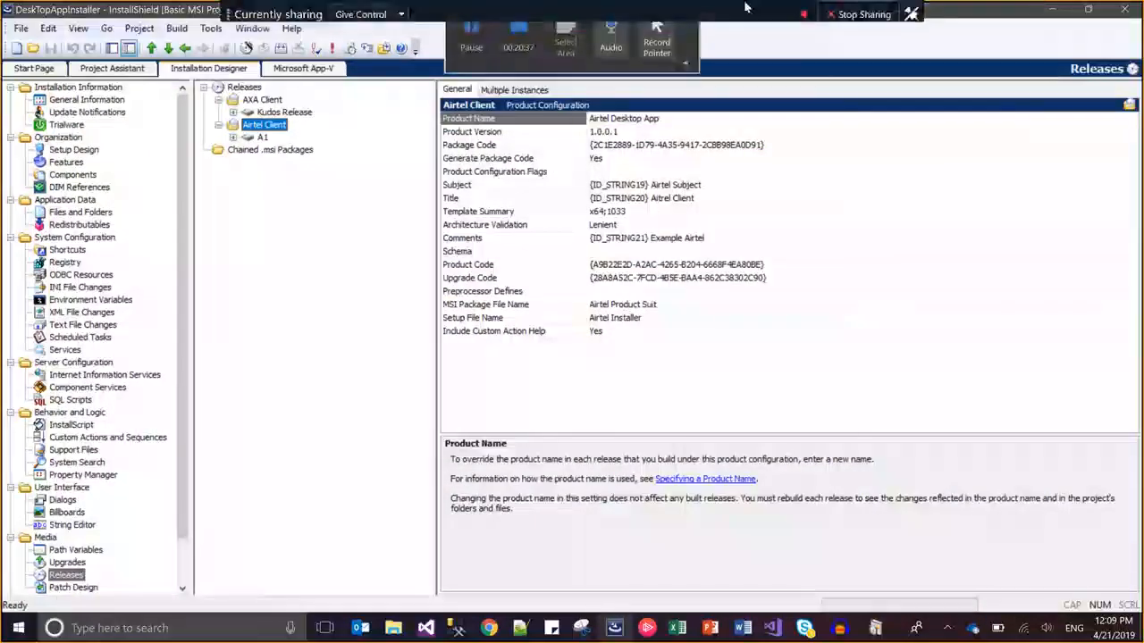
pyautogui.click(480, 49)
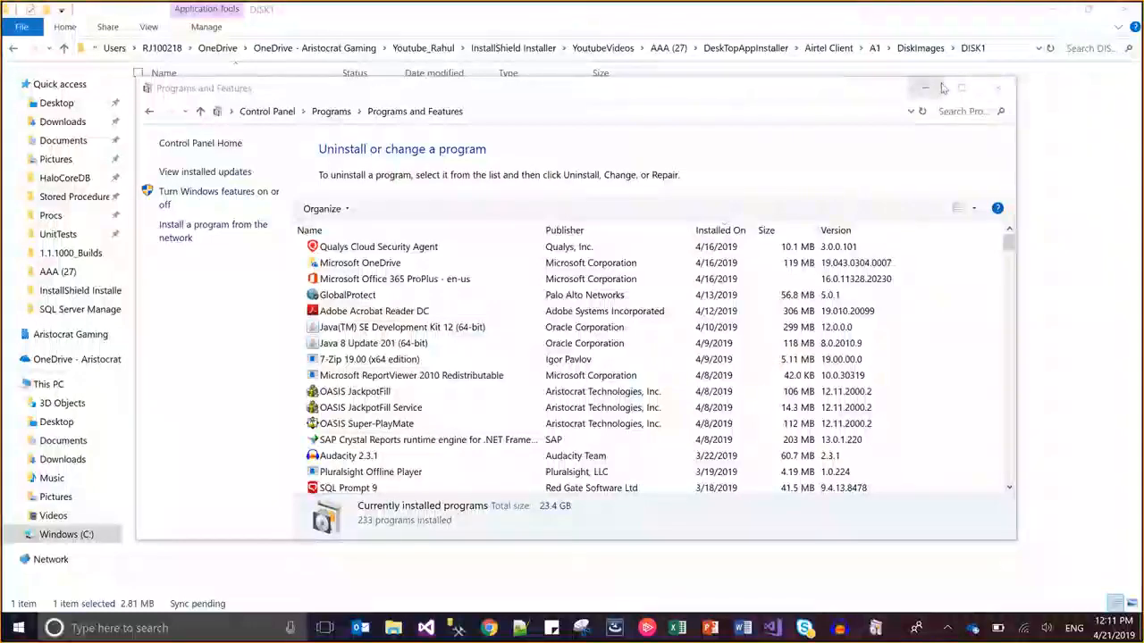
# Step: Switch to InstallShield and add a new instance to the Airtel Client's multiple instances
pyautogui.click(615, 628)
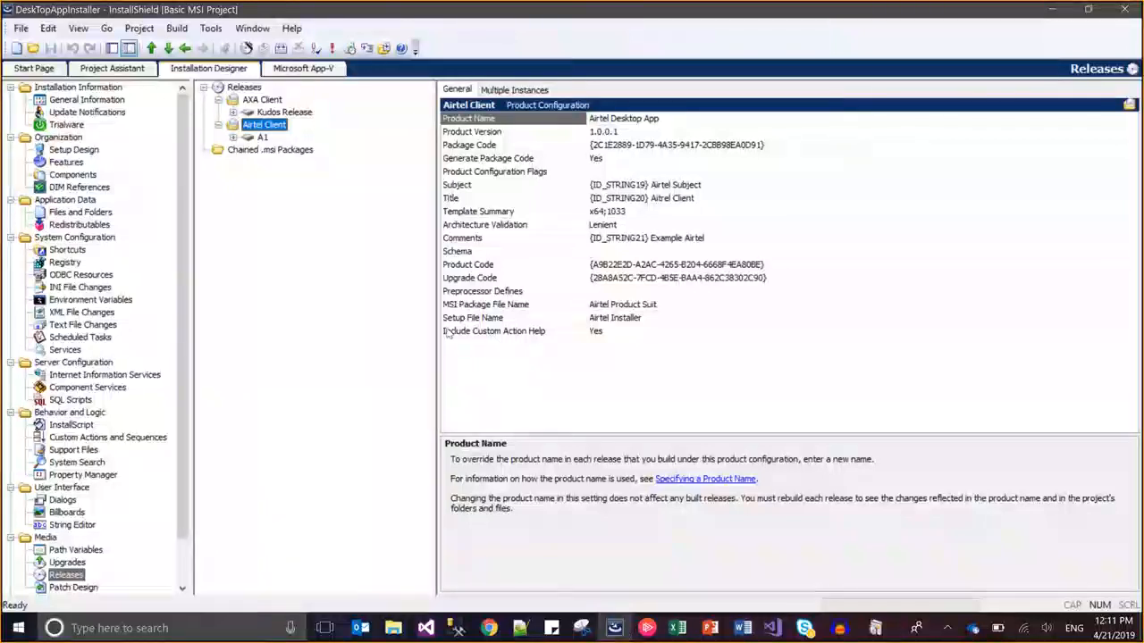
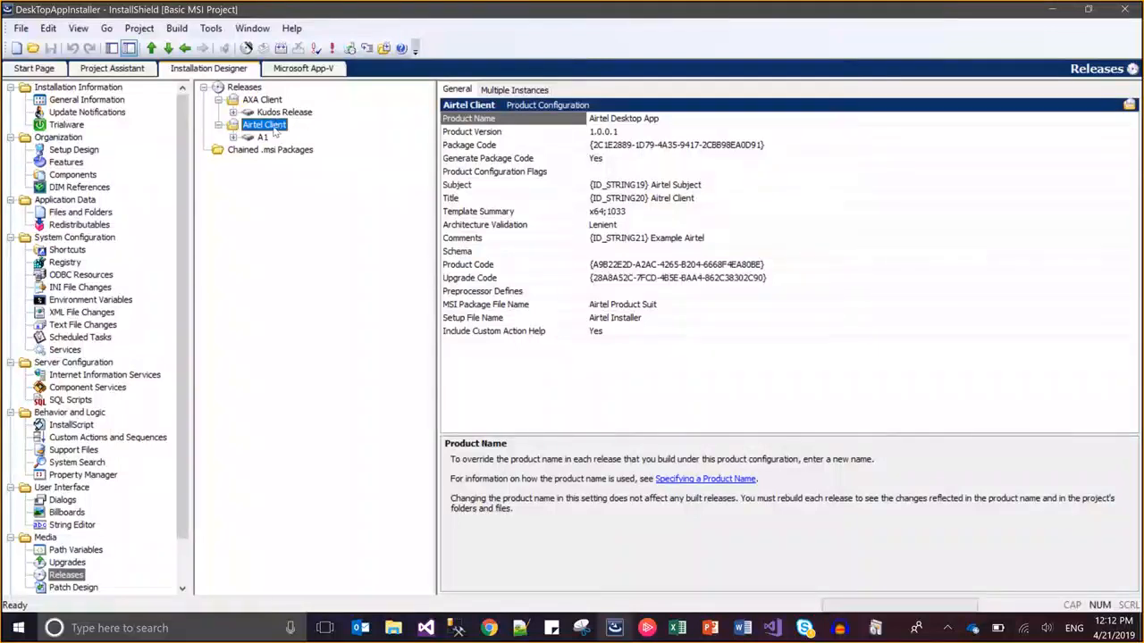
pyautogui.click(496, 93)
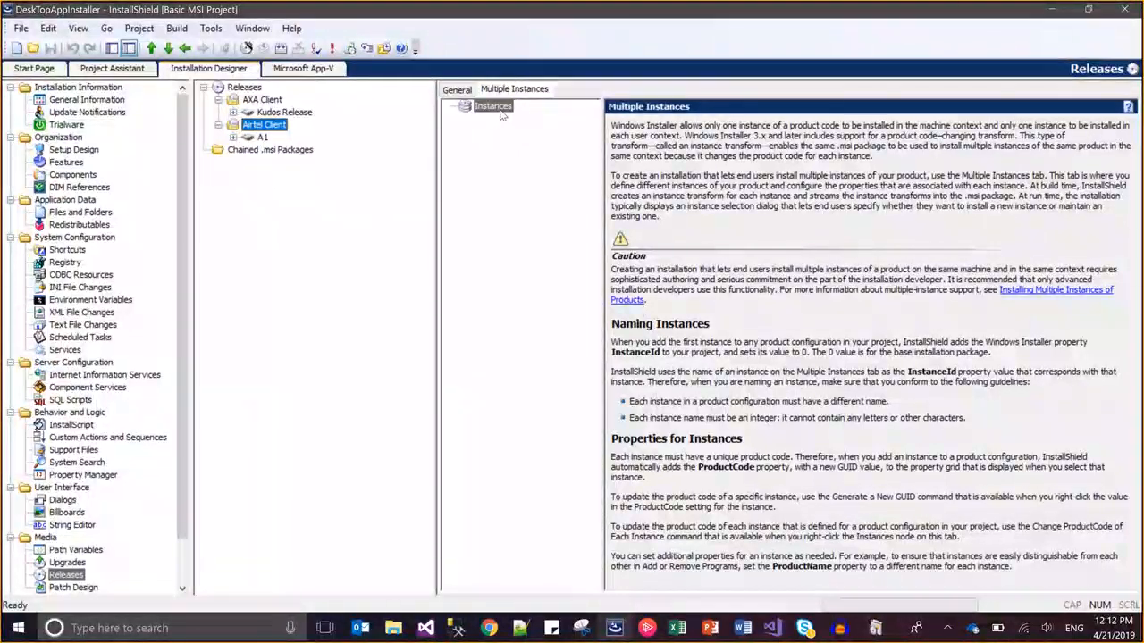
pyautogui.rightClick(499, 111)
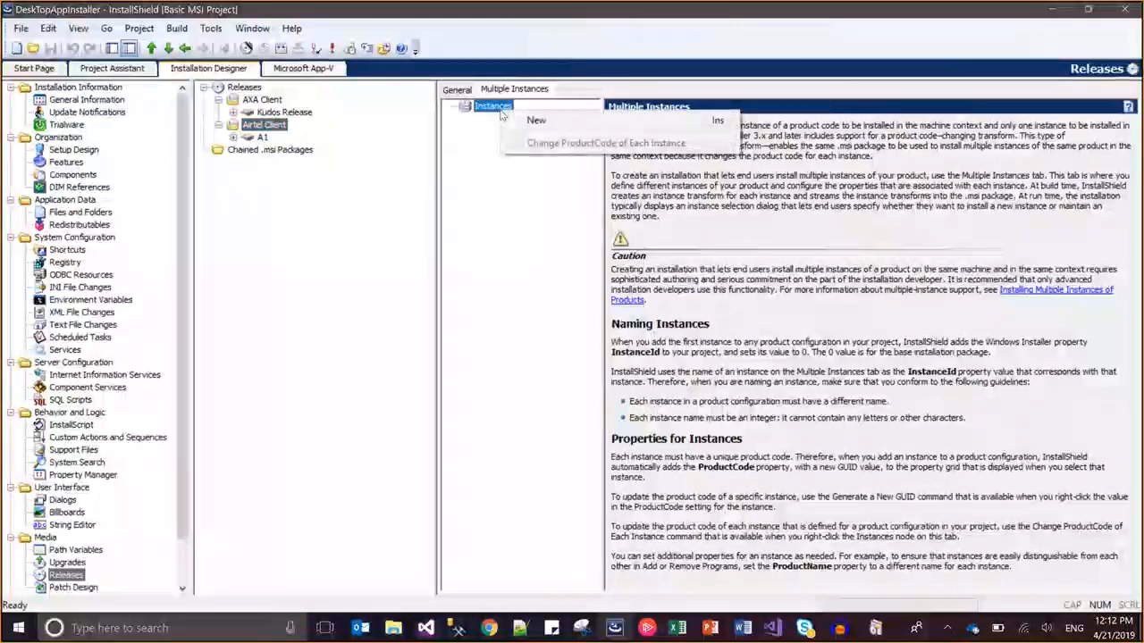
pyautogui.click(514, 125)
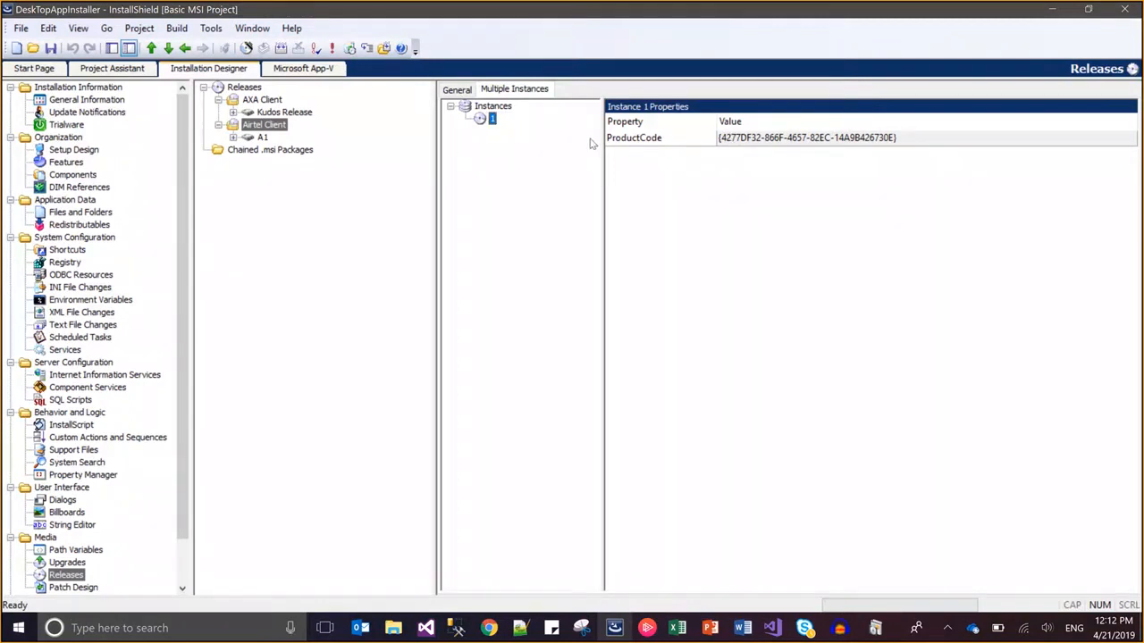
# Step: Add a ProductName property with the value Airtel Bharti to the Airtel Client's instance 1, and save the project
pyautogui.rightClick(642, 143)
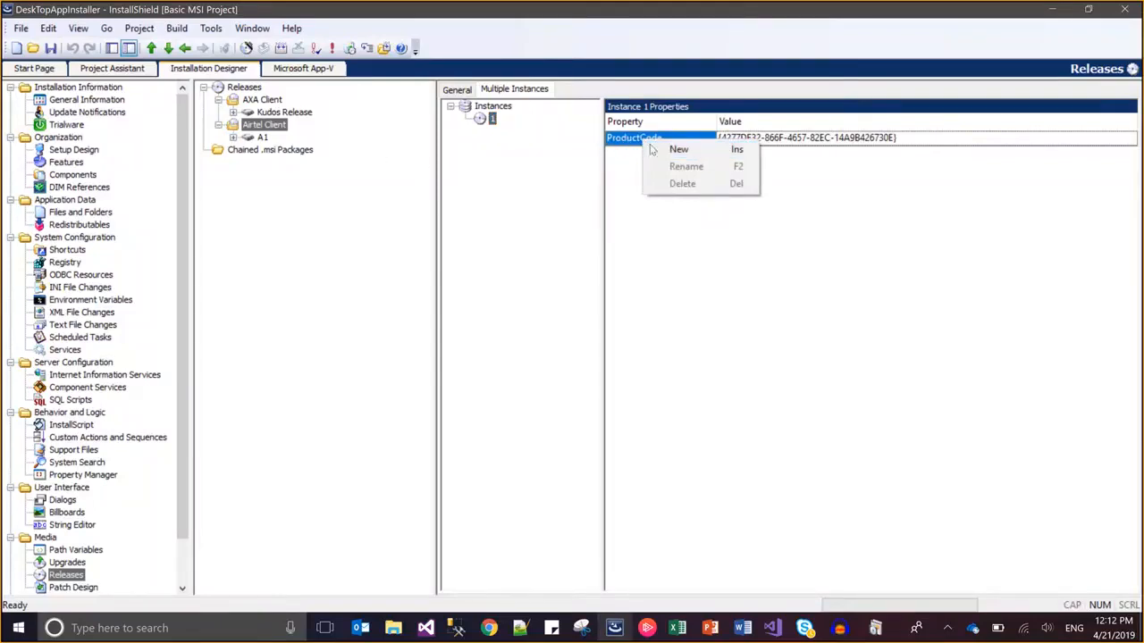
pyautogui.click(660, 231)
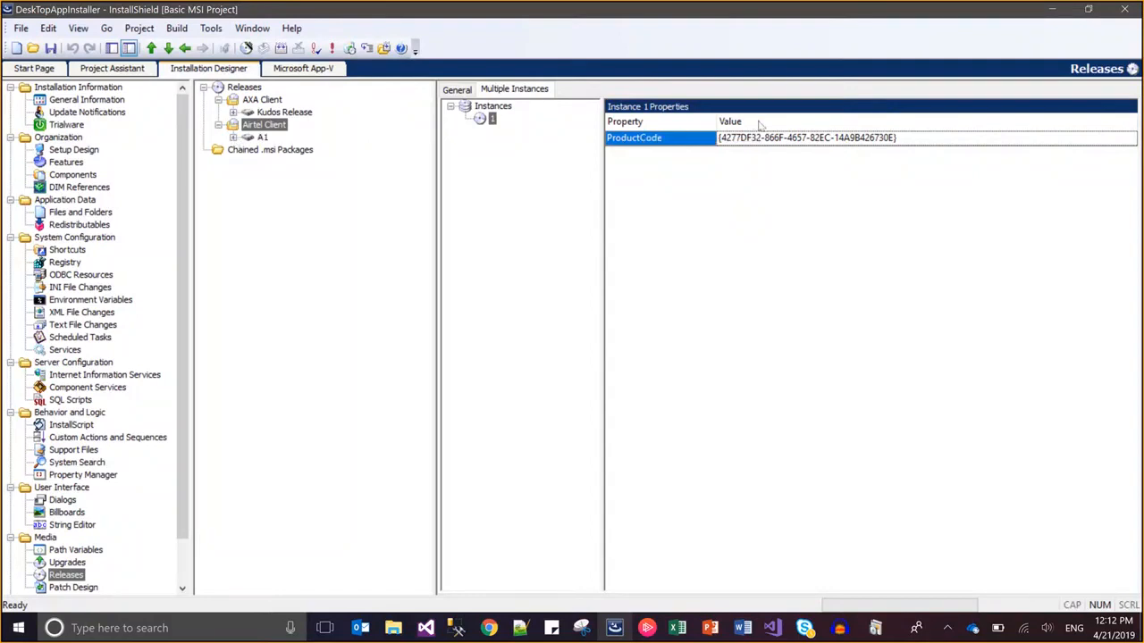
pyautogui.rightClick(671, 143)
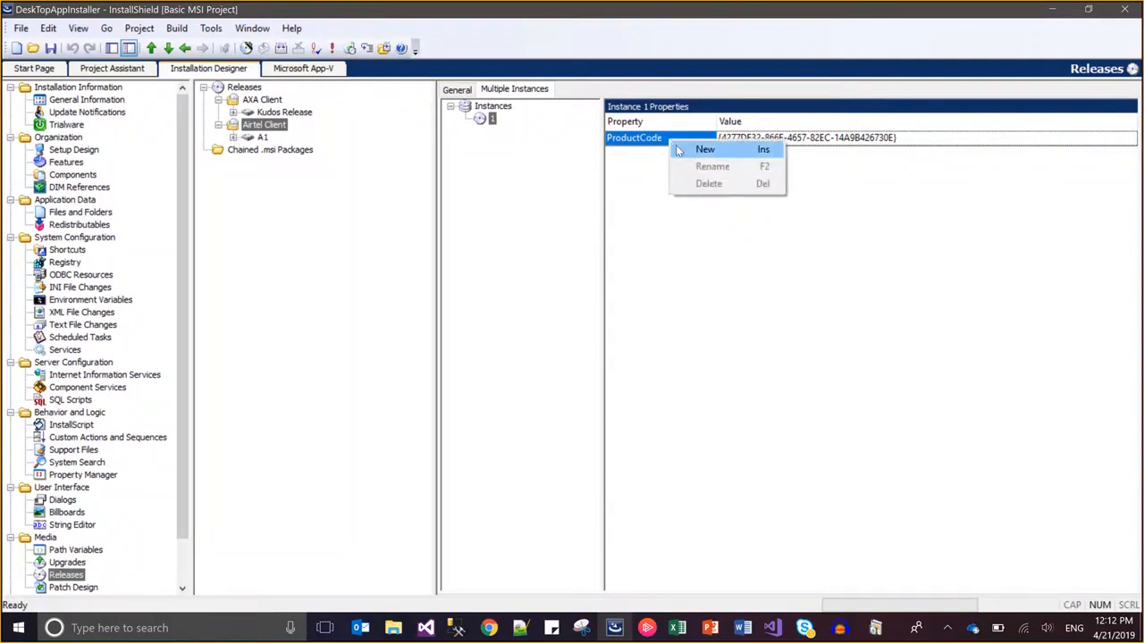
pyautogui.click(681, 150)
pyautogui.write('ProductName')
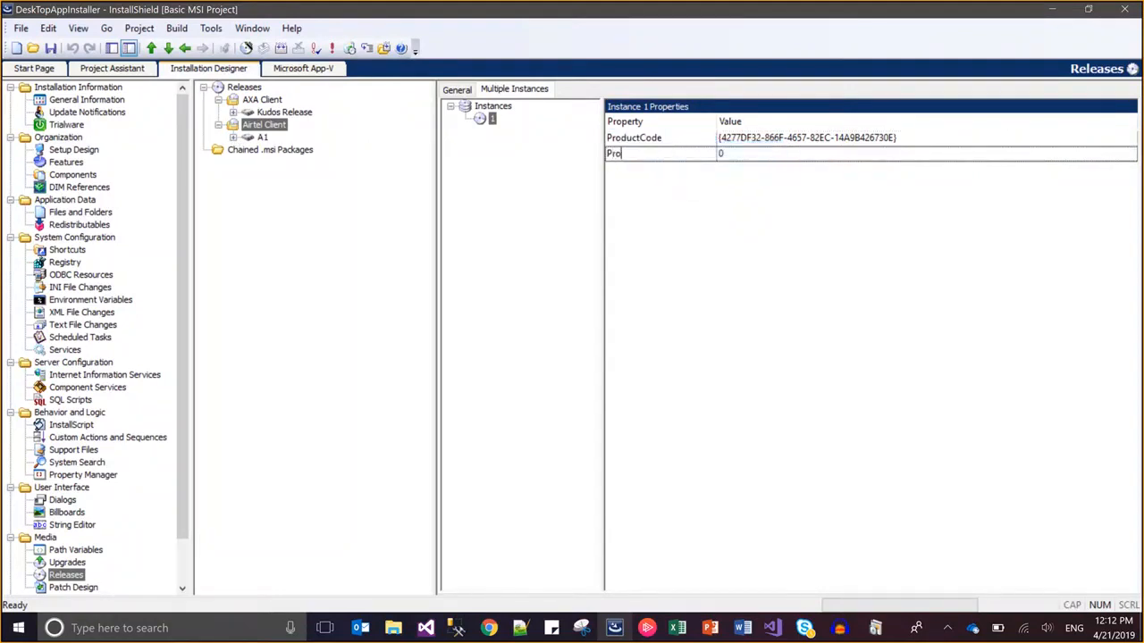
pyautogui.click(721, 157)
pyautogui.click(721, 157)
pyautogui.hotkey('ctrl', 's')
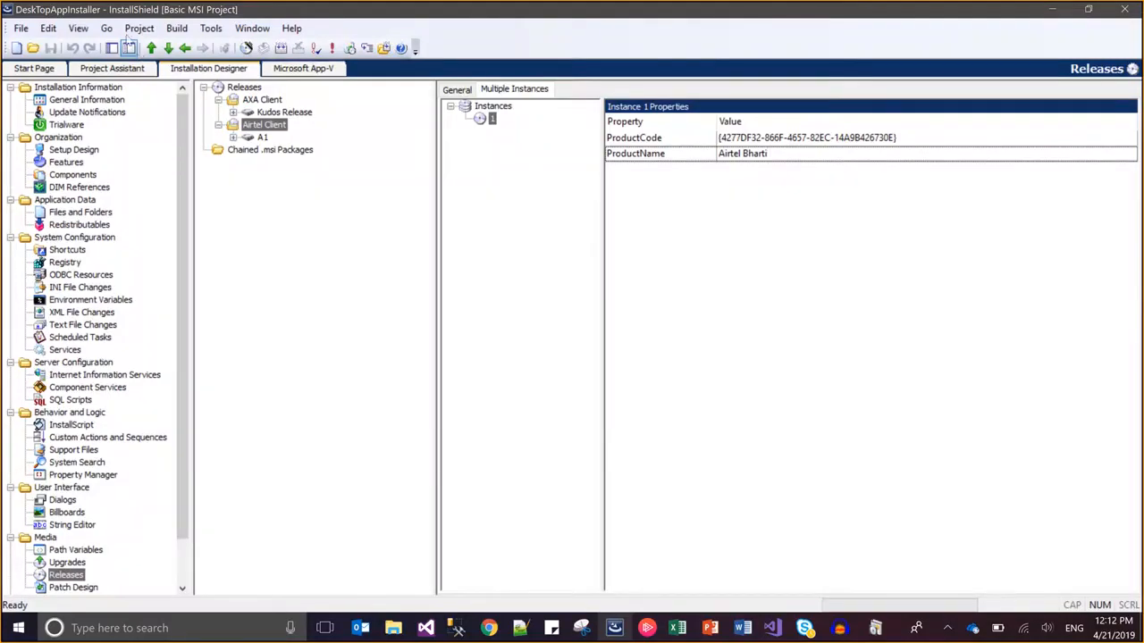
# Step: Examine the ProductName entry in the Property Manager and compare the instances defined for the AXA Client and Airtel Client
pyautogui.click(180, 29)
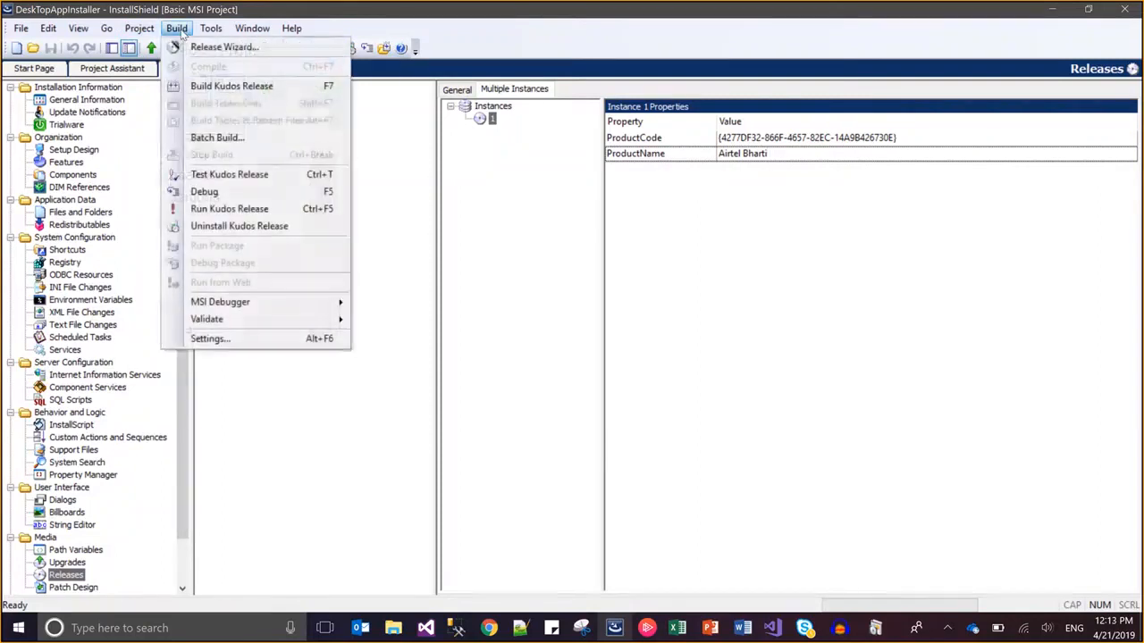
pyautogui.click(703, 202)
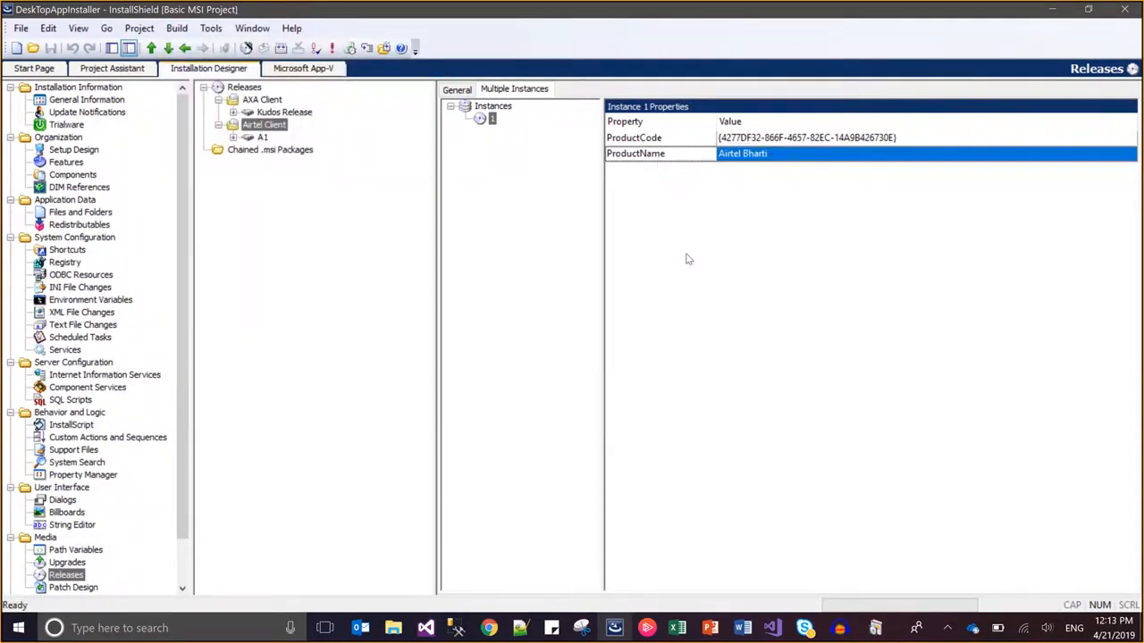
pyautogui.click(82, 476)
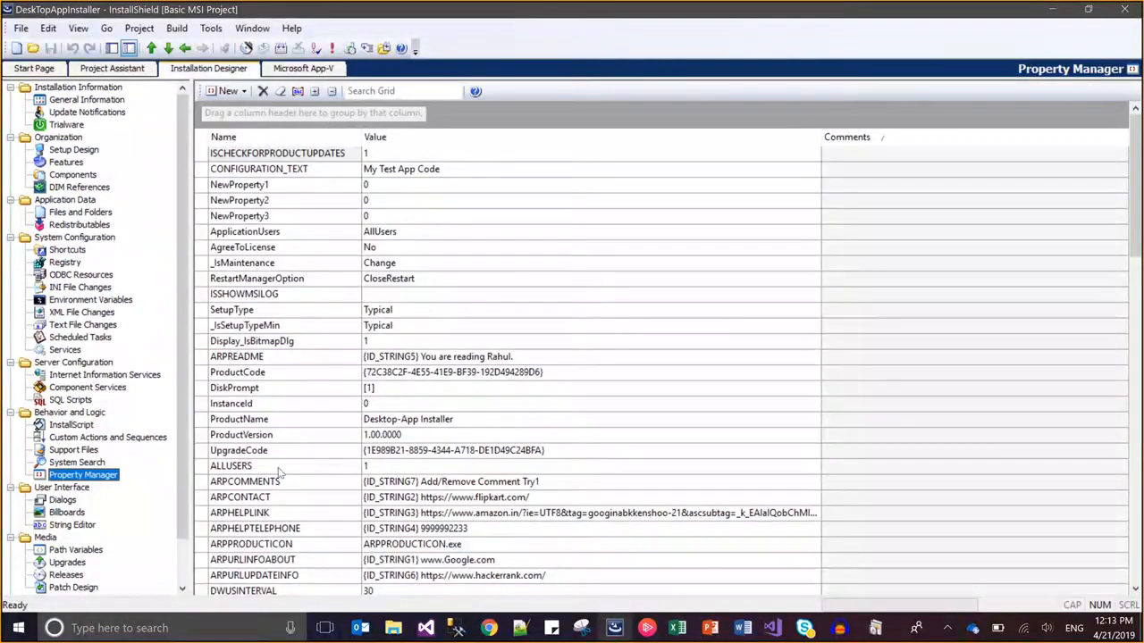
pyautogui.click(268, 419)
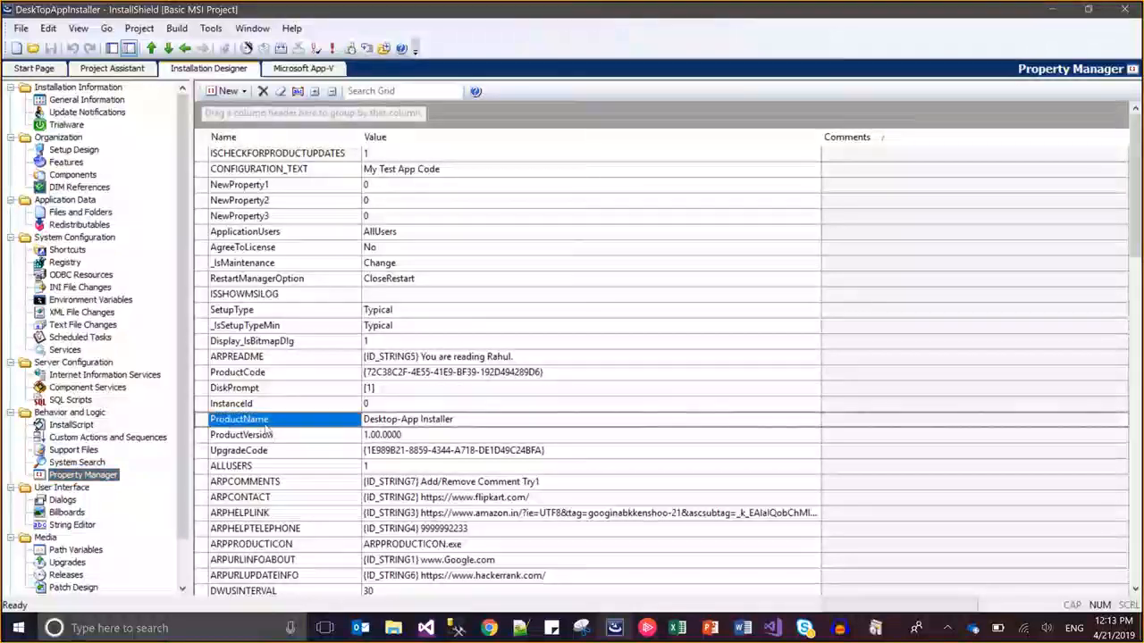
pyautogui.click(65, 575)
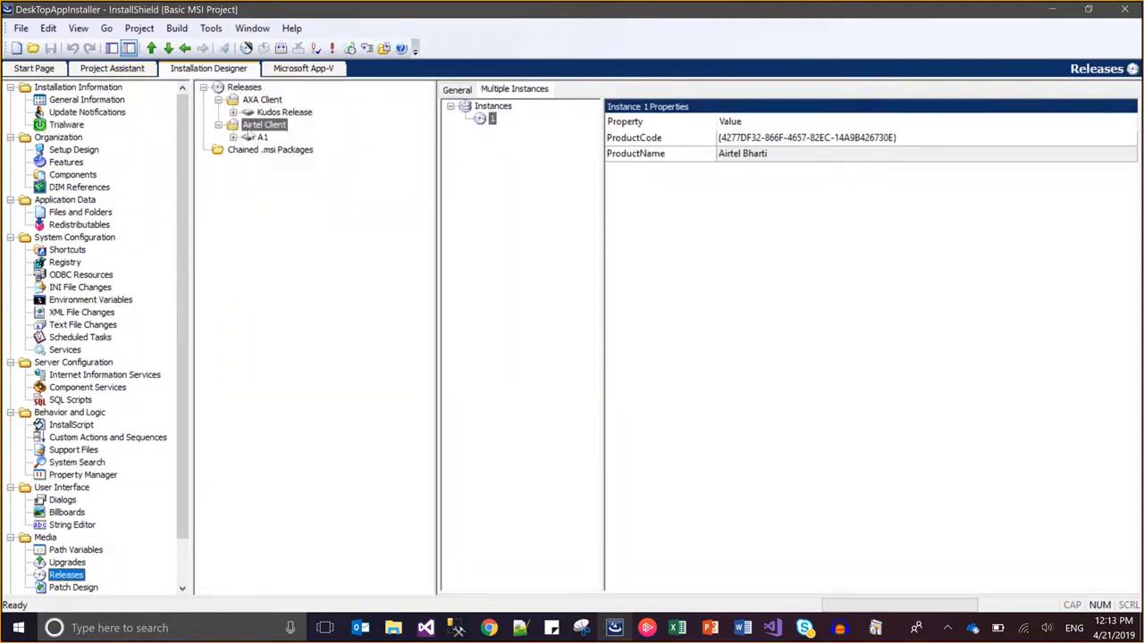
pyautogui.click(262, 100)
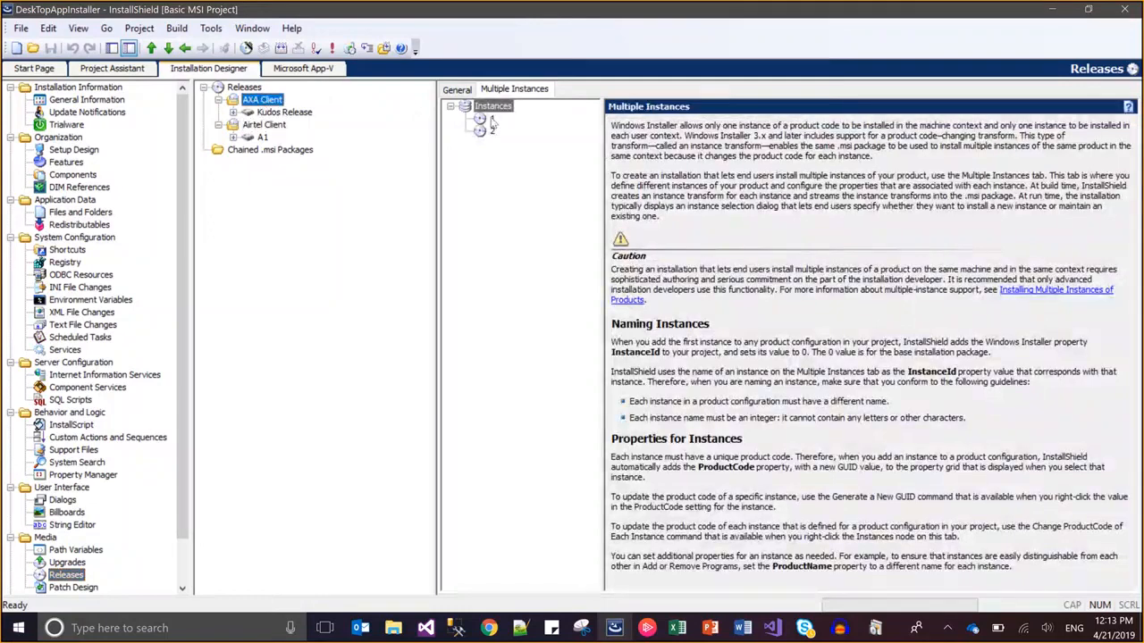
pyautogui.click(256, 127)
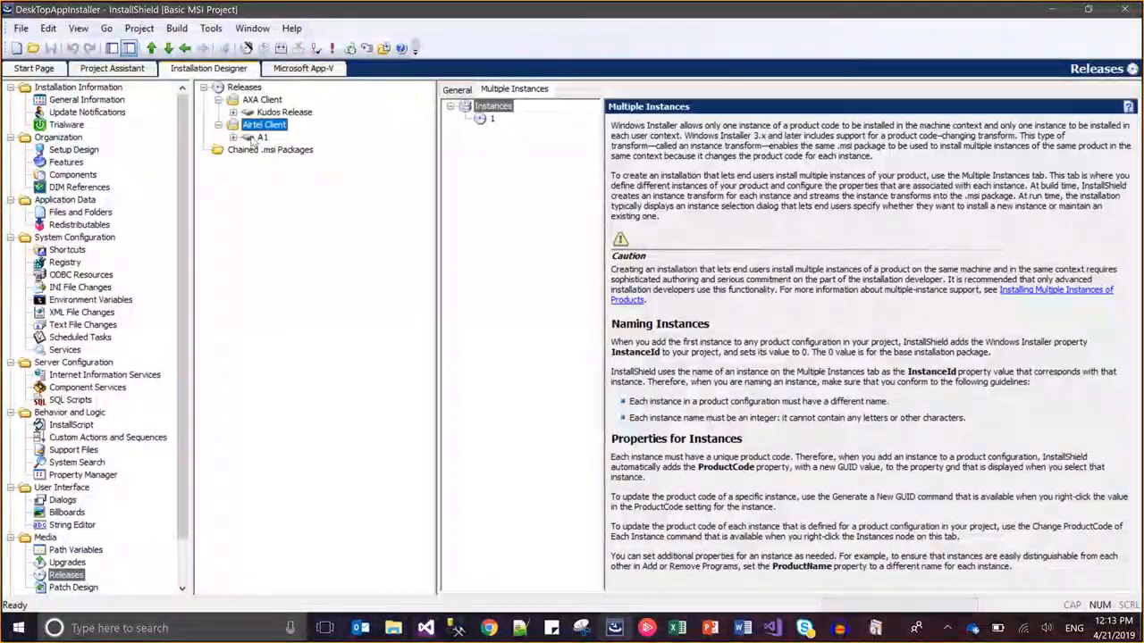
pyautogui.click(487, 119)
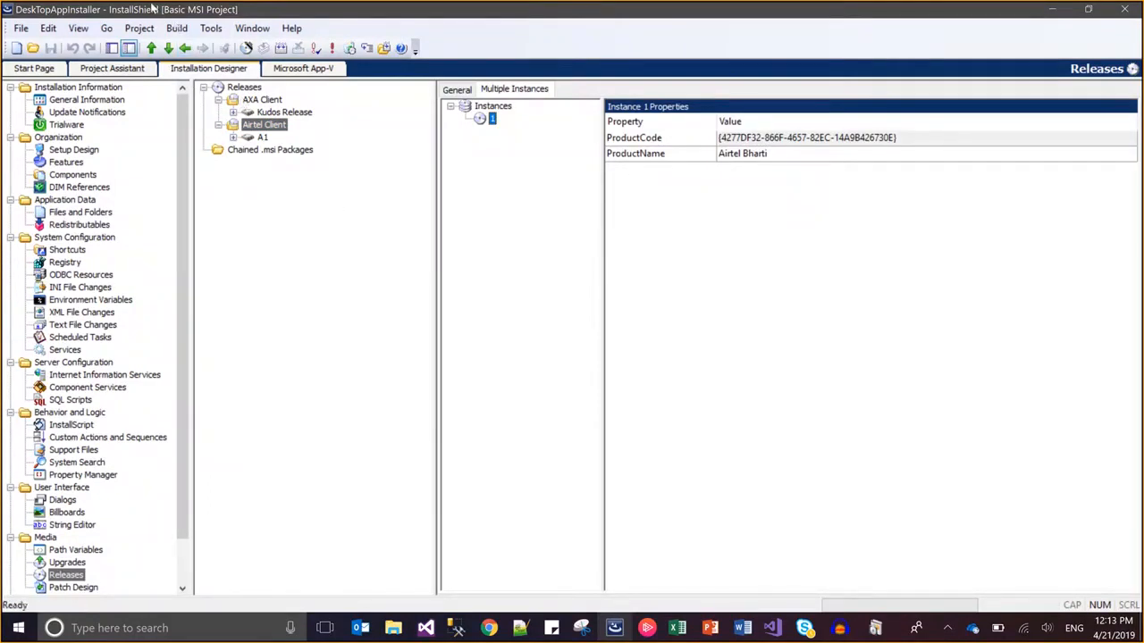
# Step: Close the DISK1 folder window and build the Kudos Release
pyautogui.click(176, 28)
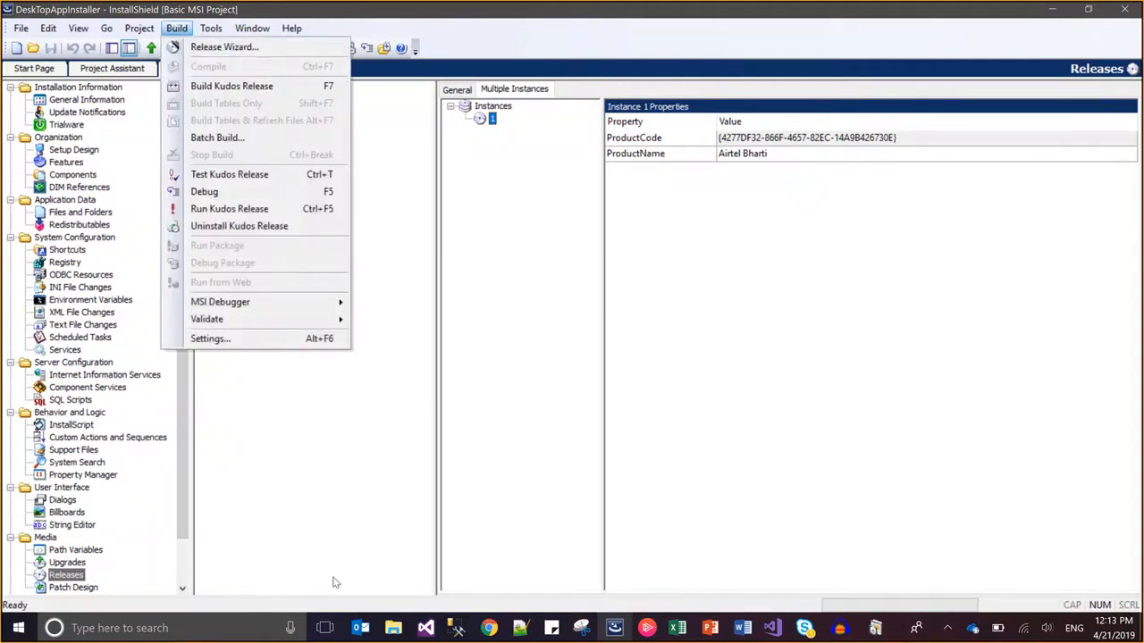
pyautogui.click(393, 628)
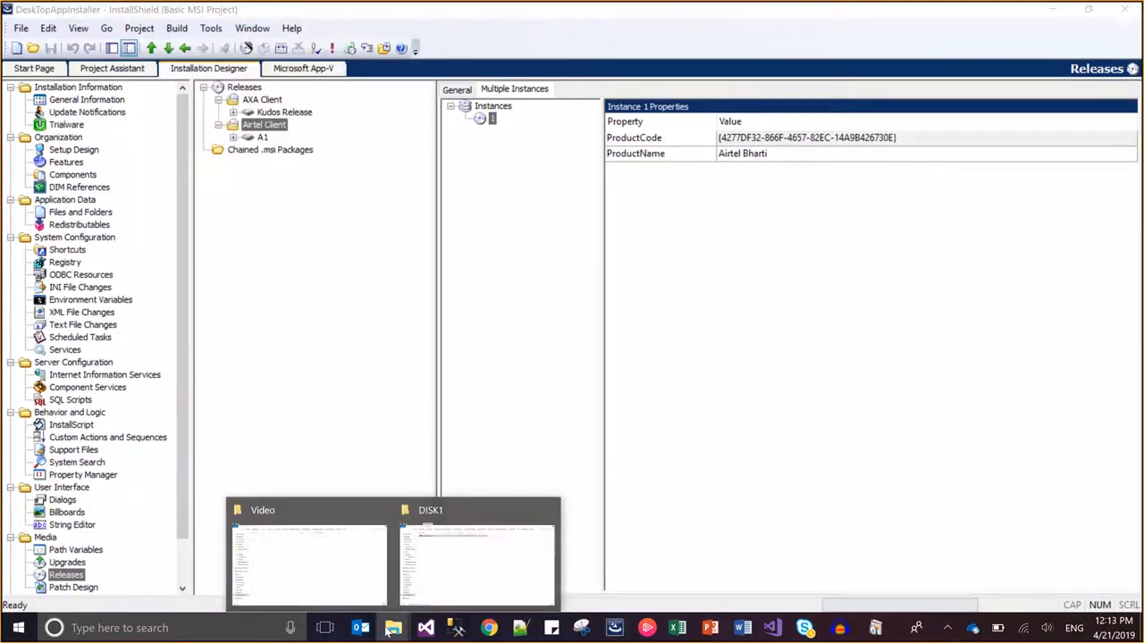
pyautogui.click(546, 512)
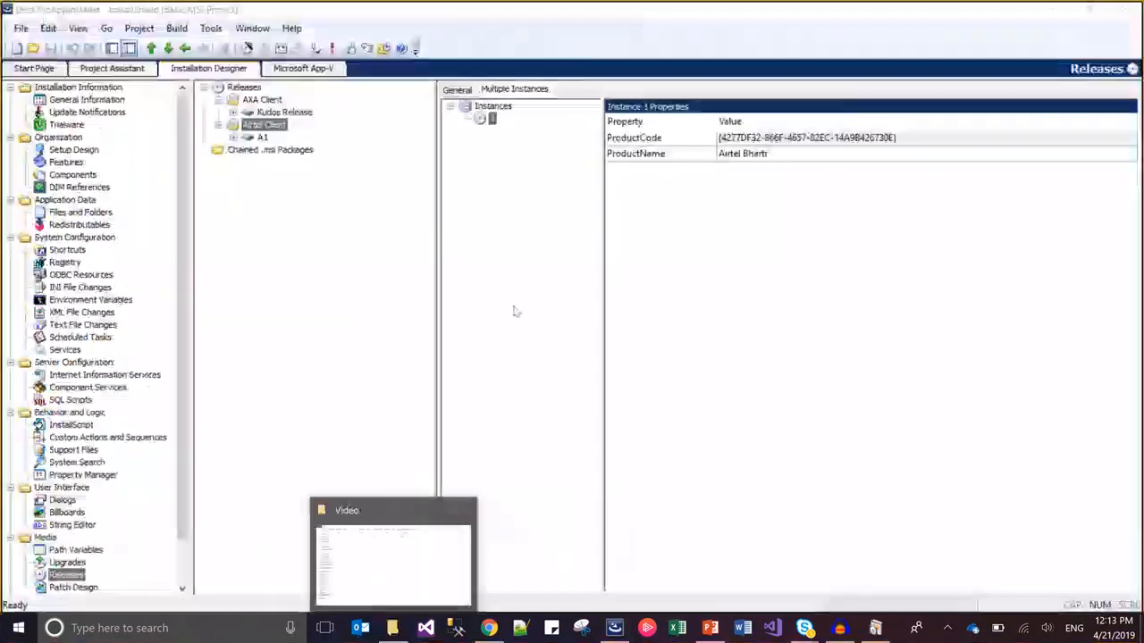
pyautogui.click(176, 28)
pyautogui.click(198, 84)
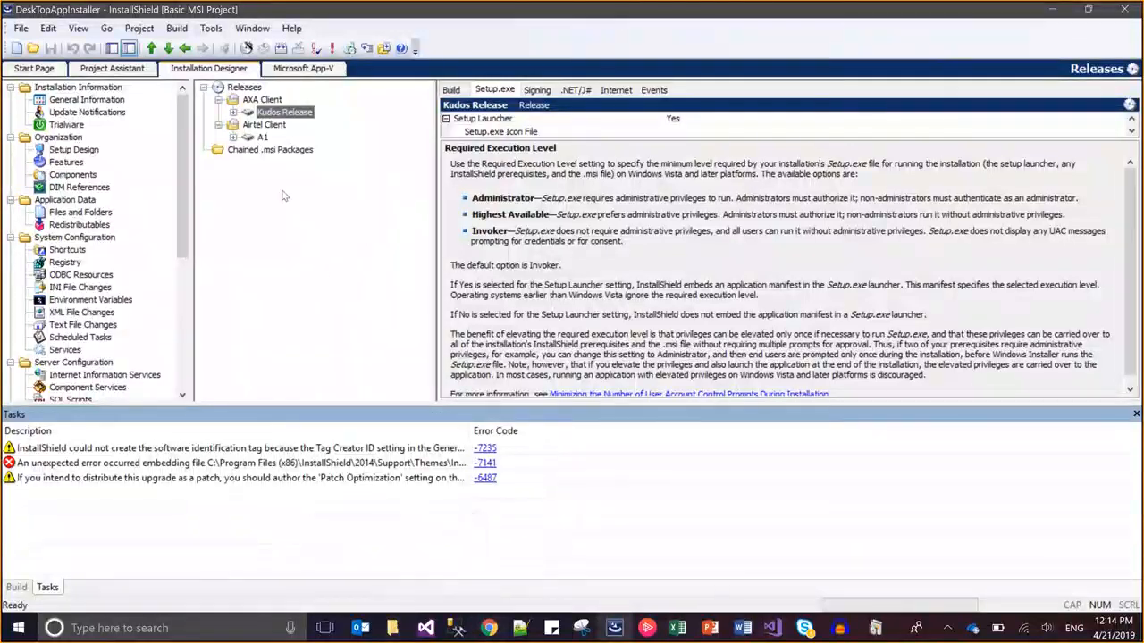
# Step: Build the Airtel Client's A1 release
pyautogui.click(268, 150)
pyautogui.click(258, 138)
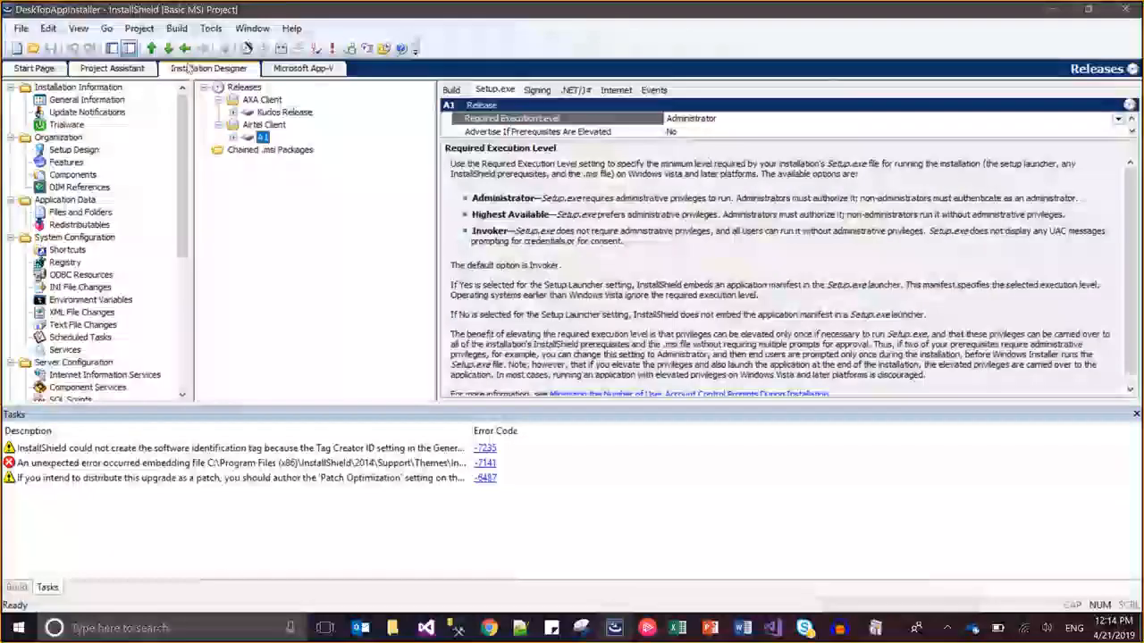
pyautogui.click(177, 29)
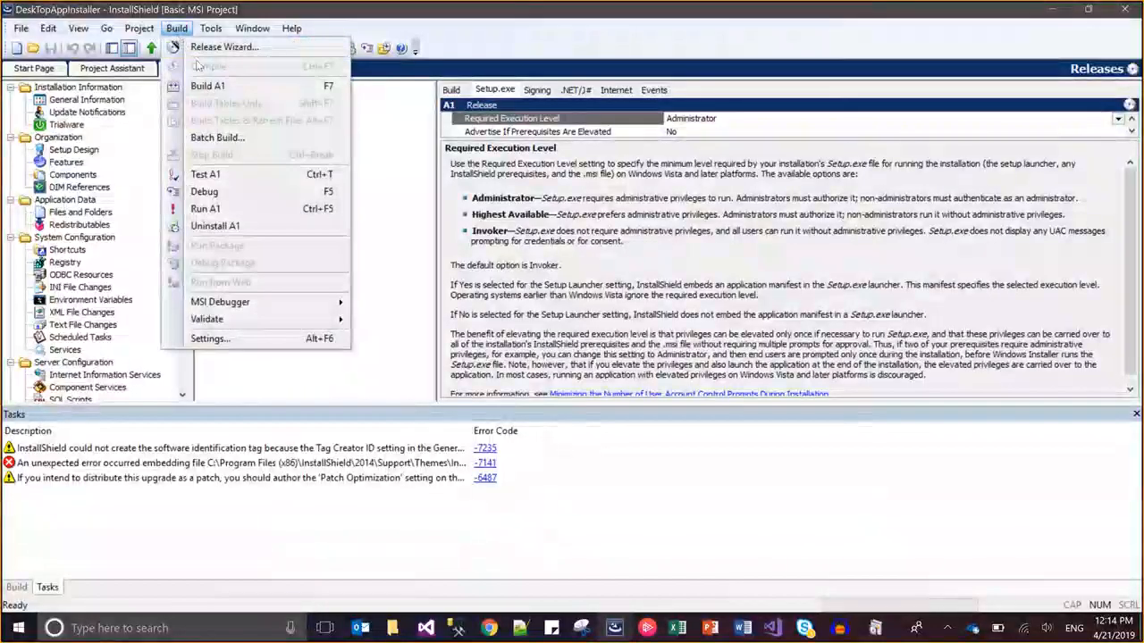
pyautogui.click(207, 84)
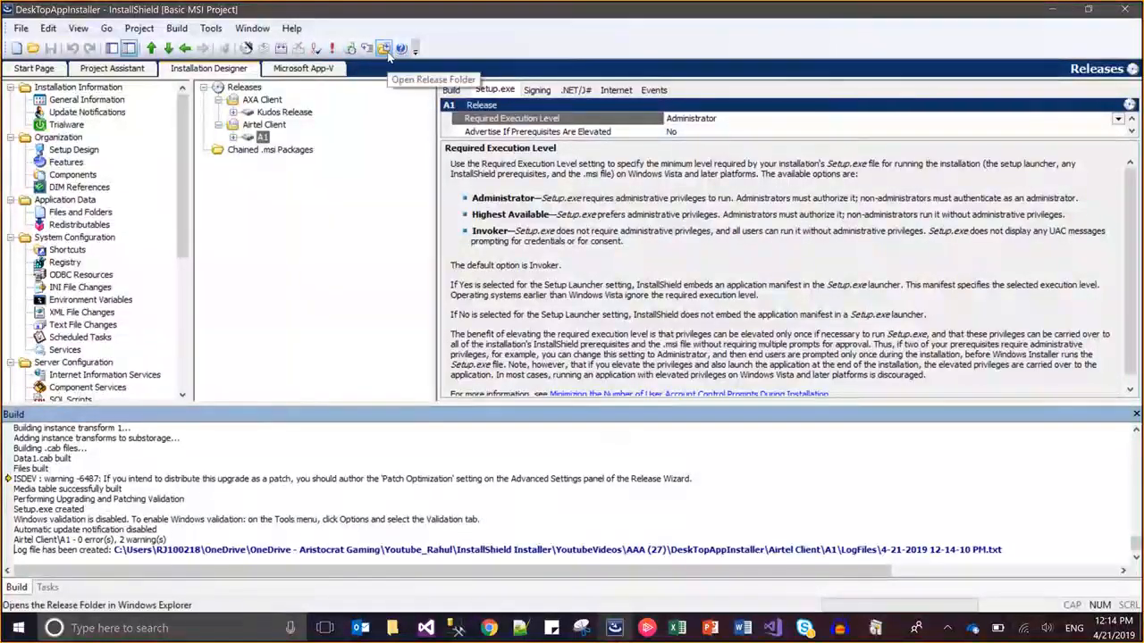
# Step: Open the A1 release folder, run Airtel Installer.exe, and accept the license agreement for Airtel Desktop App
pyautogui.click(387, 51)
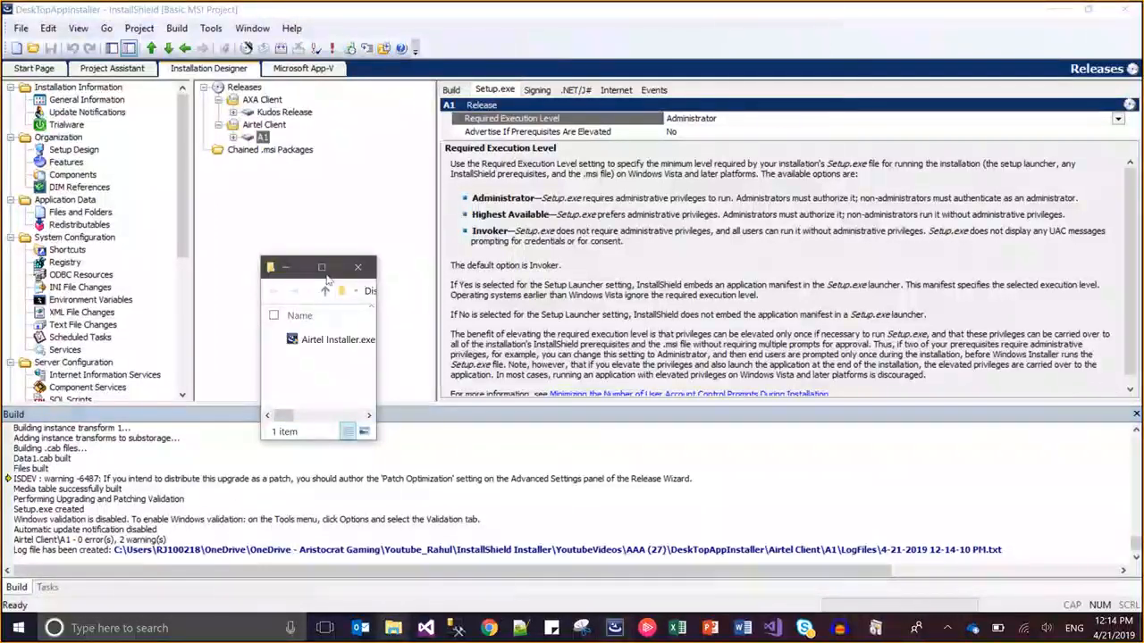
pyautogui.doubleClick(342, 339)
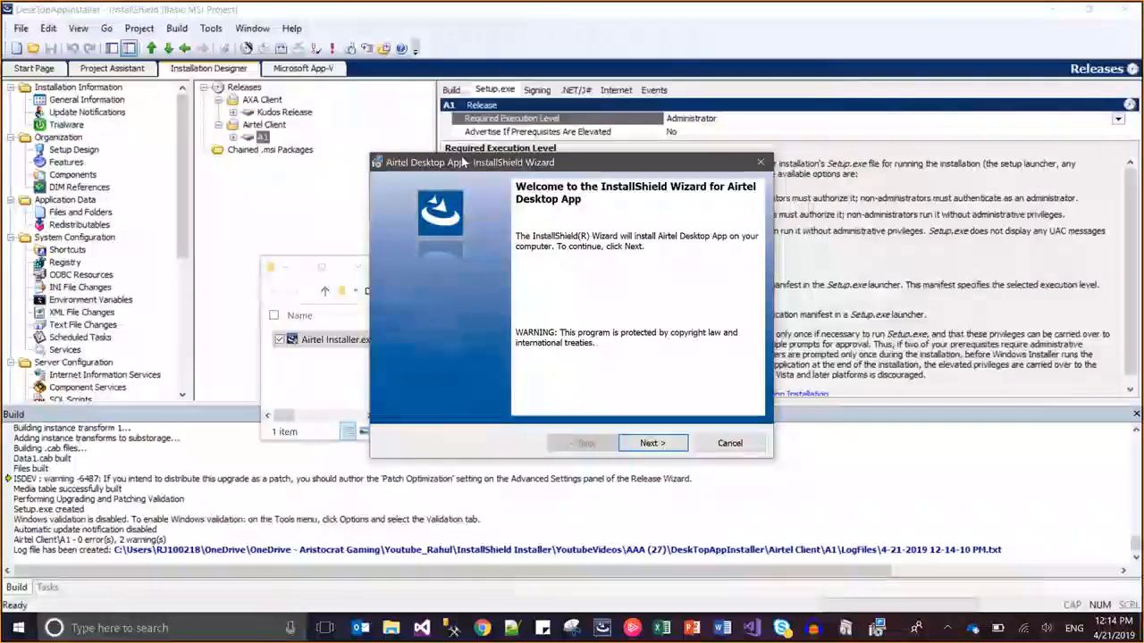
pyautogui.click(668, 444)
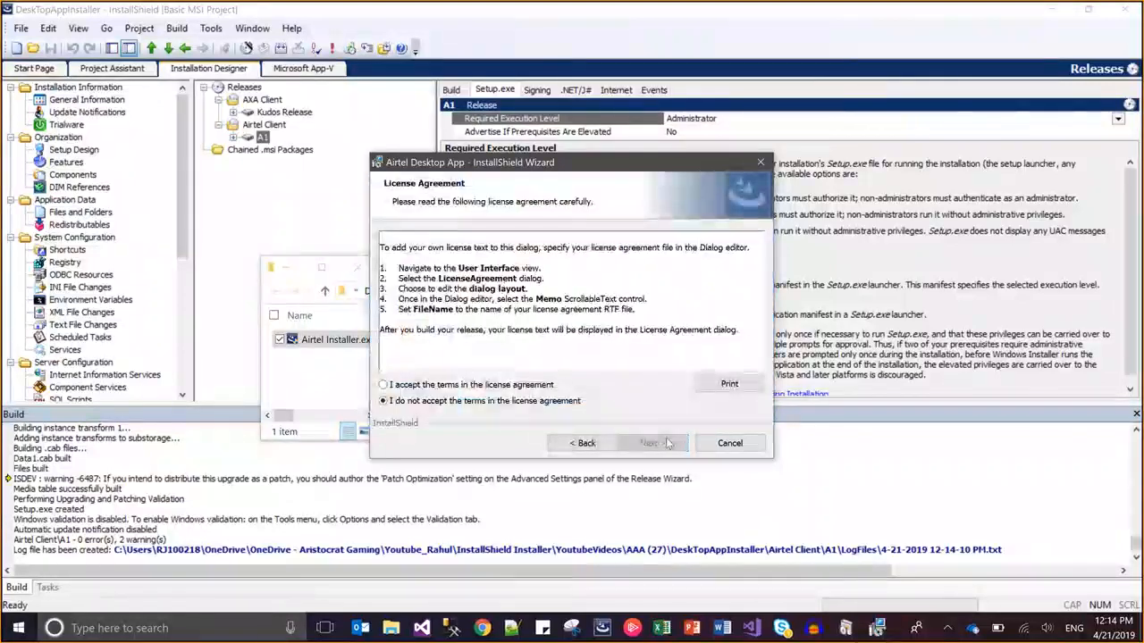
pyautogui.click(523, 386)
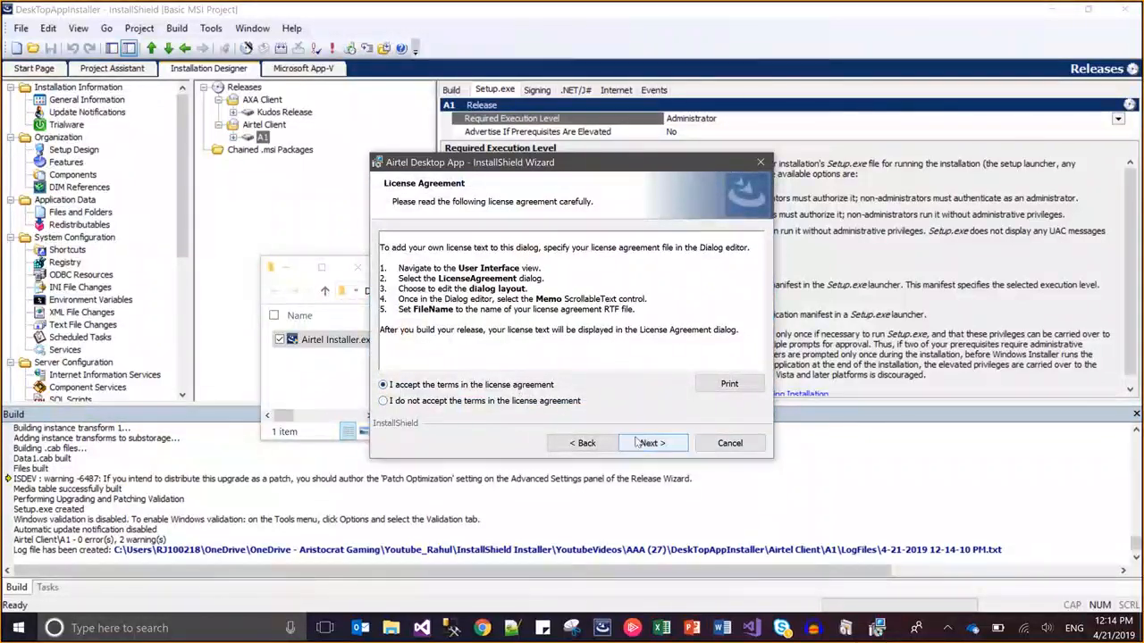
pyautogui.click(637, 444)
pyautogui.click(637, 444)
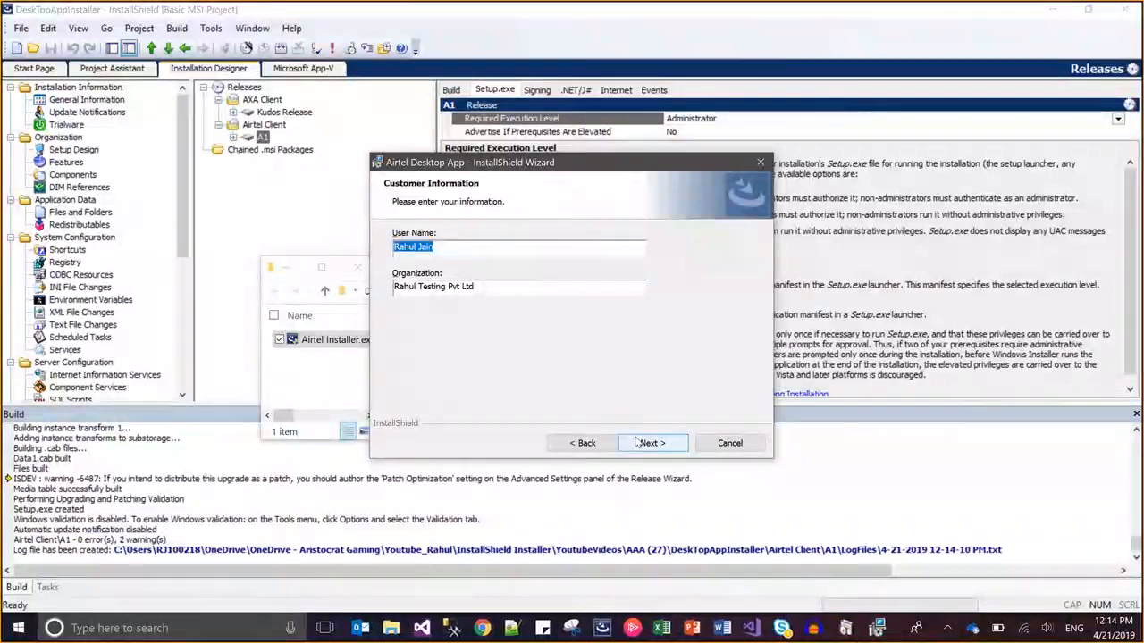
# Step: Install Airtel Desktop App with the existing customer information and the Complete setup type, and finish the wizard
pyautogui.click(637, 443)
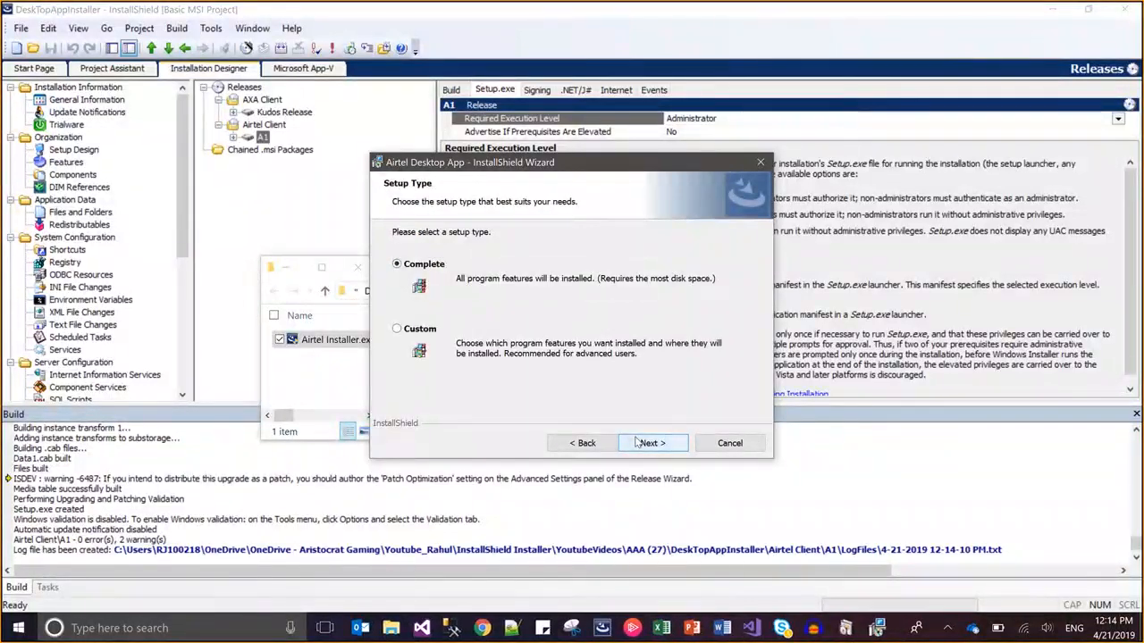
pyautogui.click(637, 443)
pyautogui.click(637, 443)
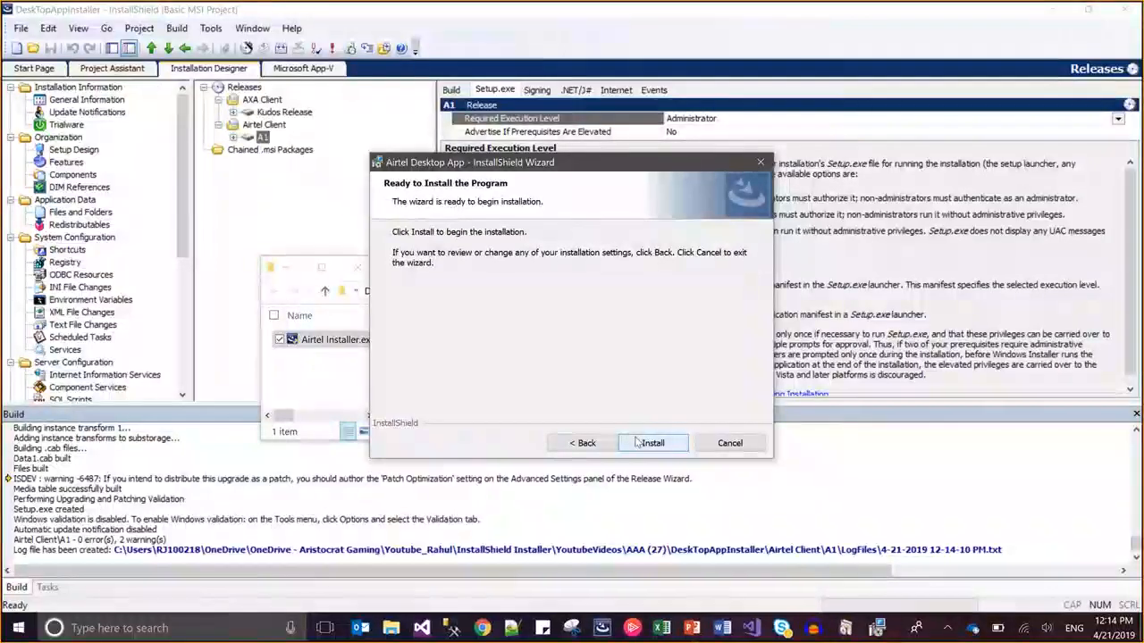
pyautogui.click(637, 443)
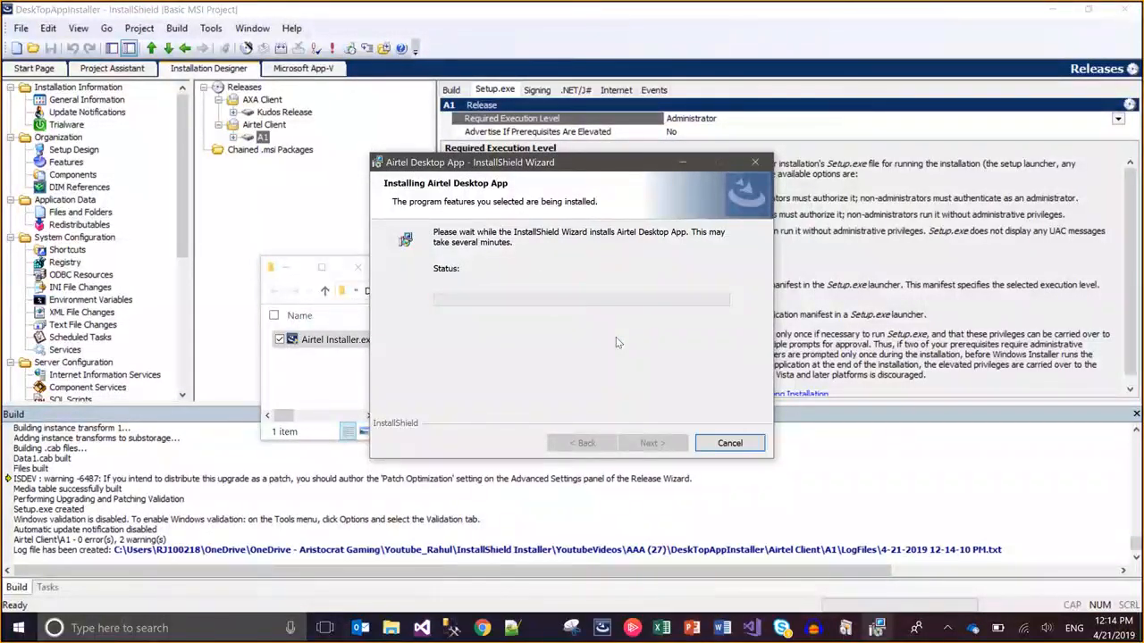
pyautogui.click(653, 442)
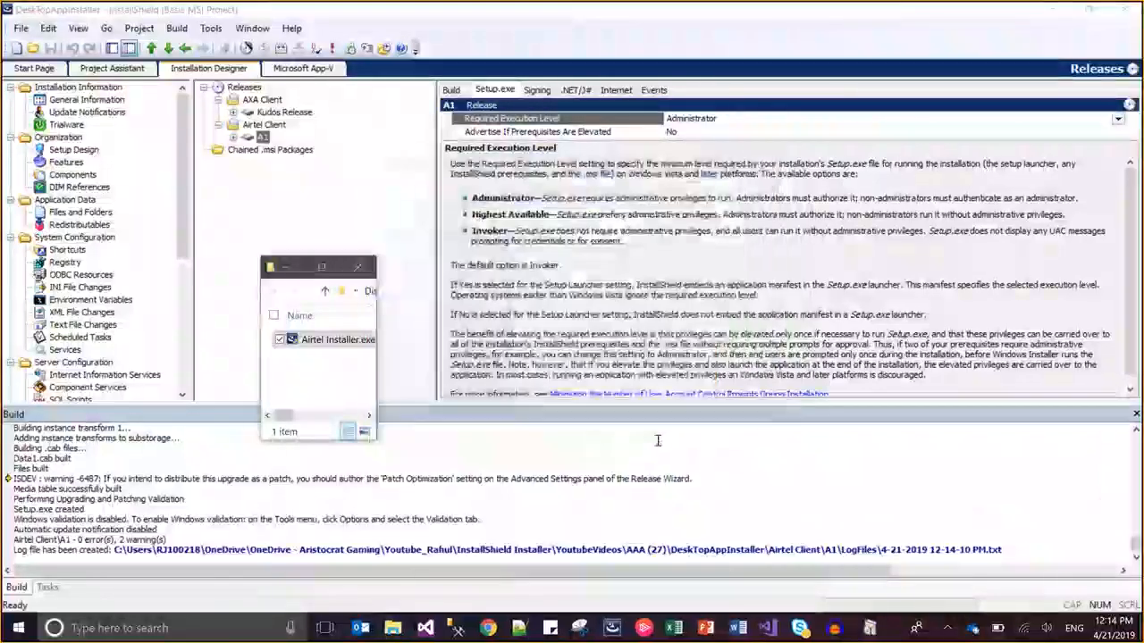
# Step: Check Airtel Desktop App in Programs and Features and examine the rerun installer's new-instance and maintenance options
pyautogui.click(871, 630)
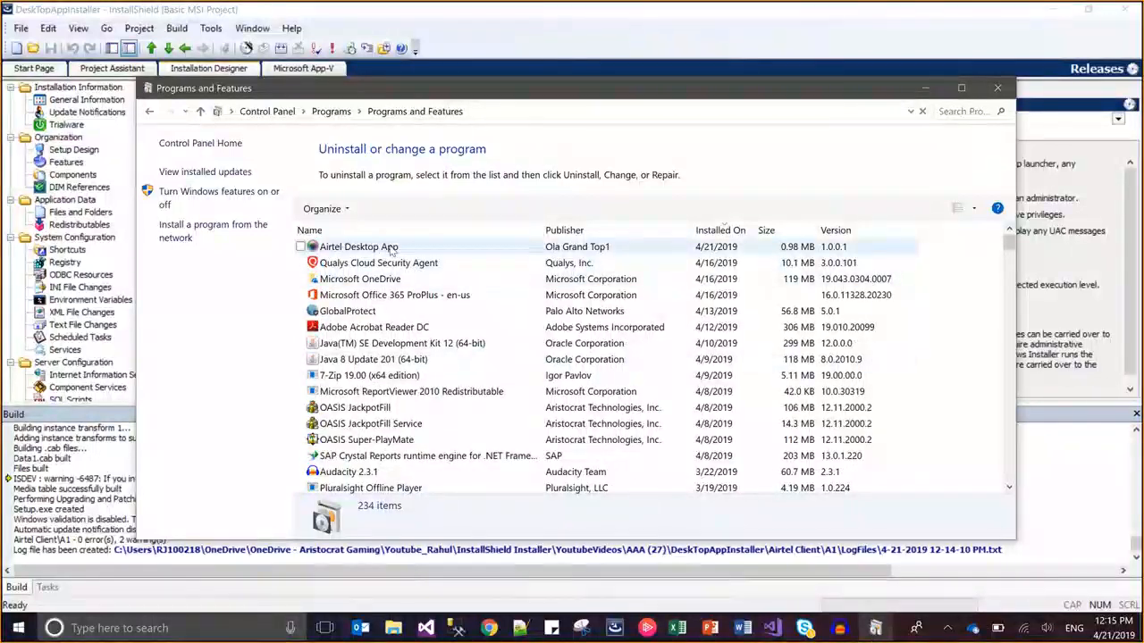
pyautogui.click(927, 87)
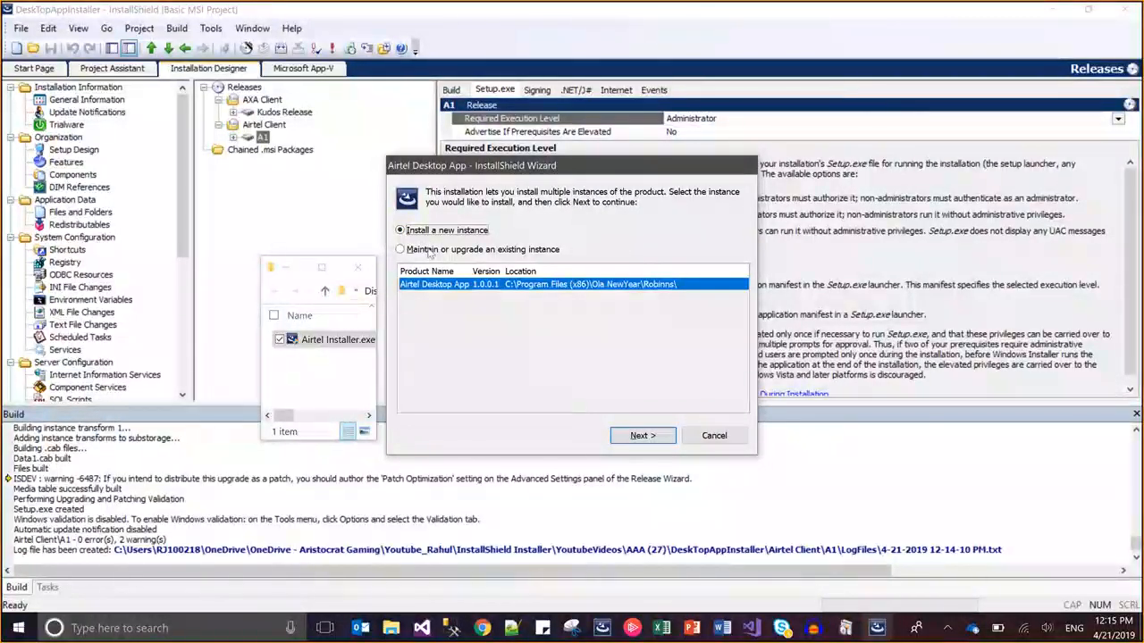
pyautogui.click(430, 252)
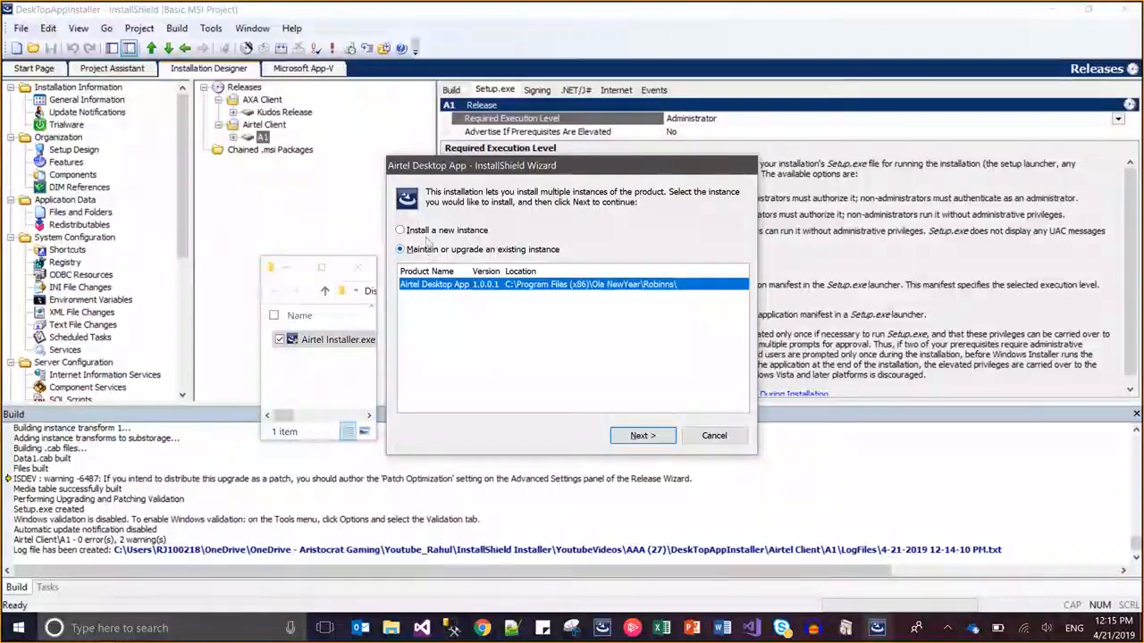
pyautogui.click(426, 232)
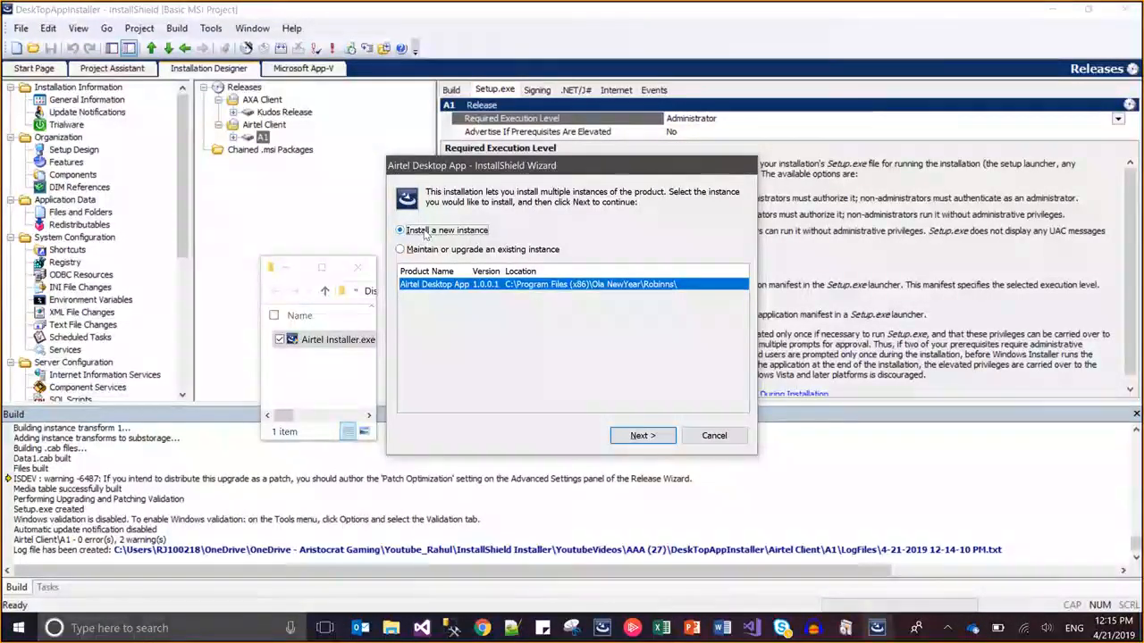
pyautogui.click(644, 436)
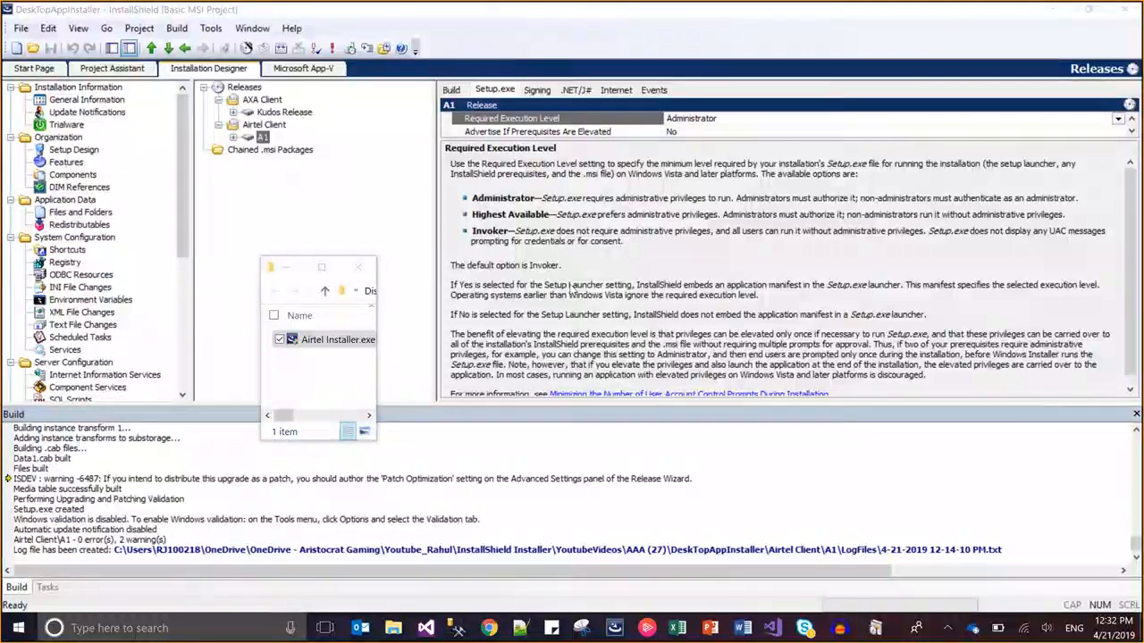
# Step: Rerun Airtel Installer.exe, examine the maintenance choices for the existing Airtel Desktop App instance, and cancel the wizard
pyautogui.doubleClick(346, 341)
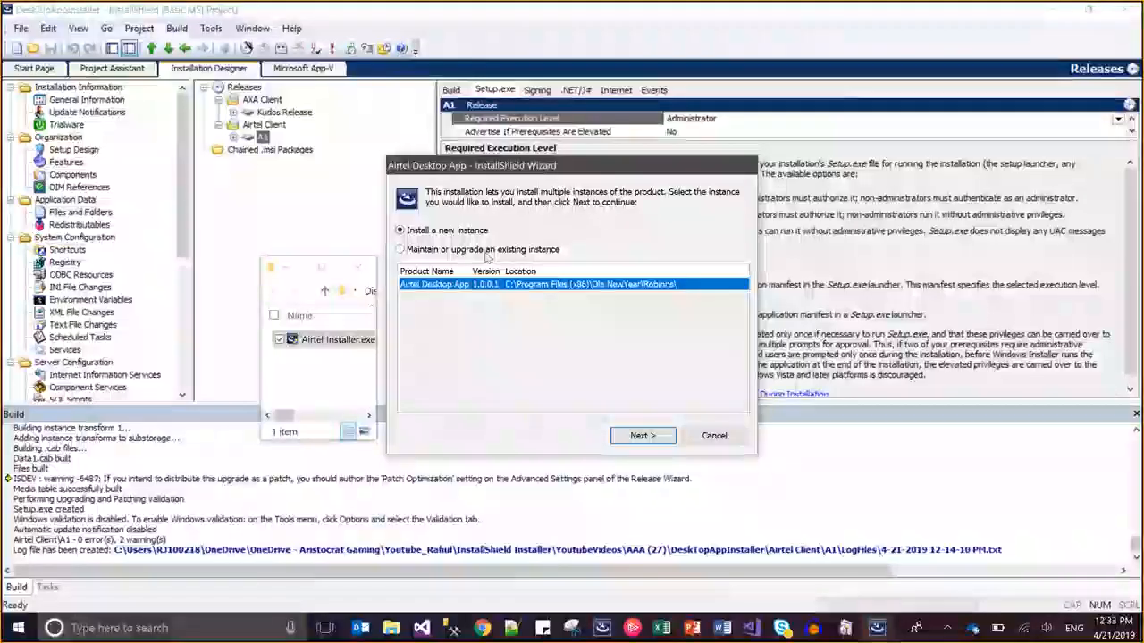
pyautogui.click(485, 253)
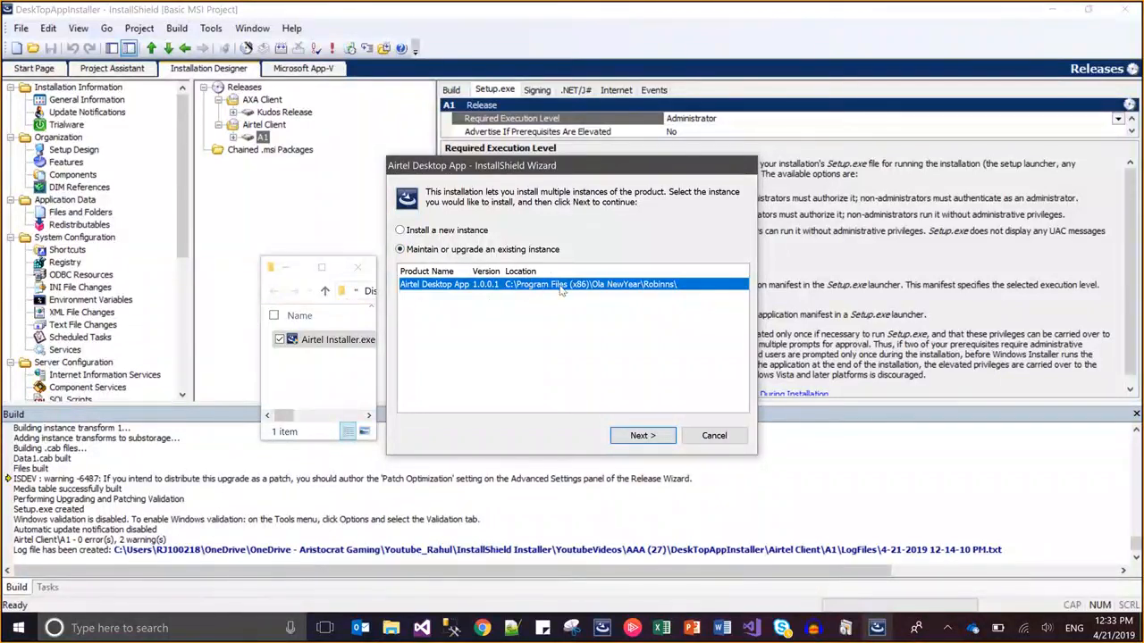
pyautogui.click(465, 233)
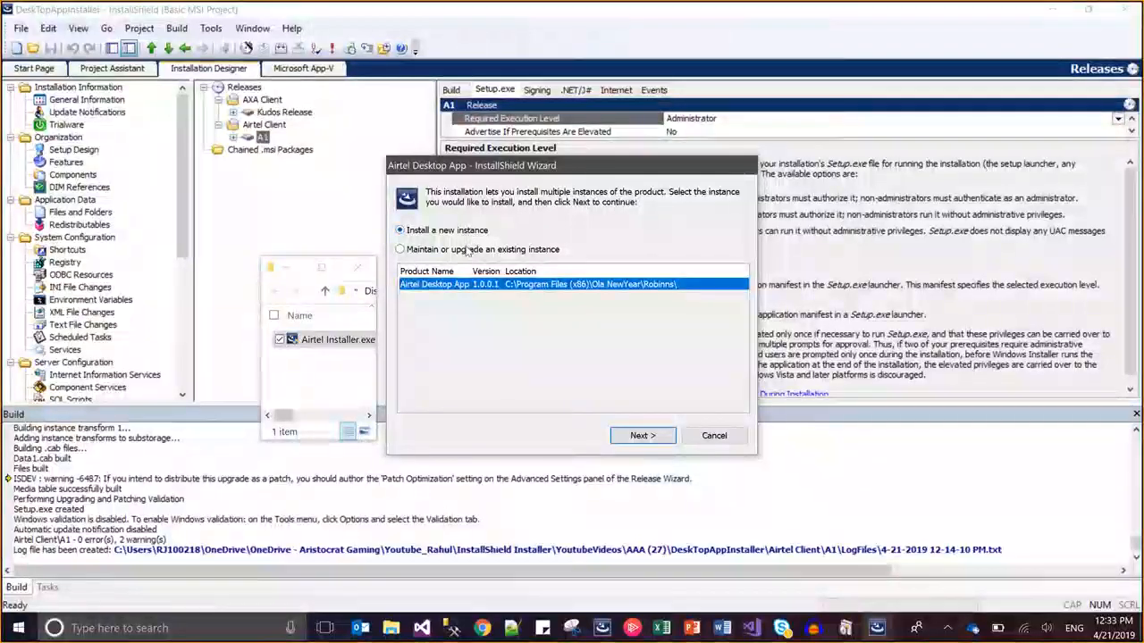
pyautogui.click(468, 251)
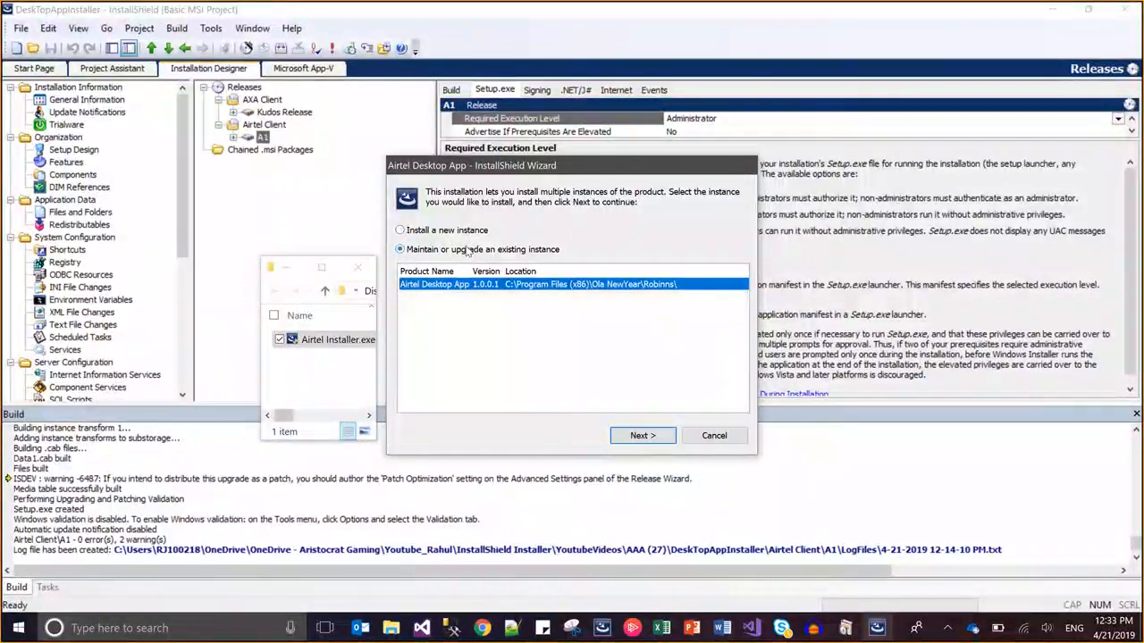
pyautogui.click(641, 438)
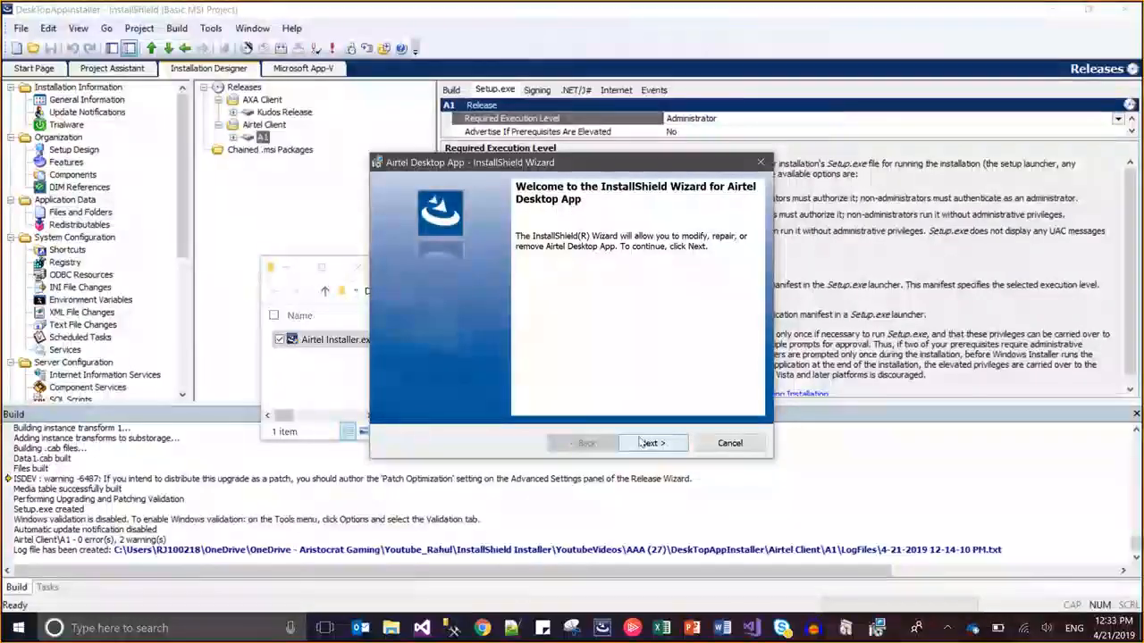
pyautogui.click(640, 441)
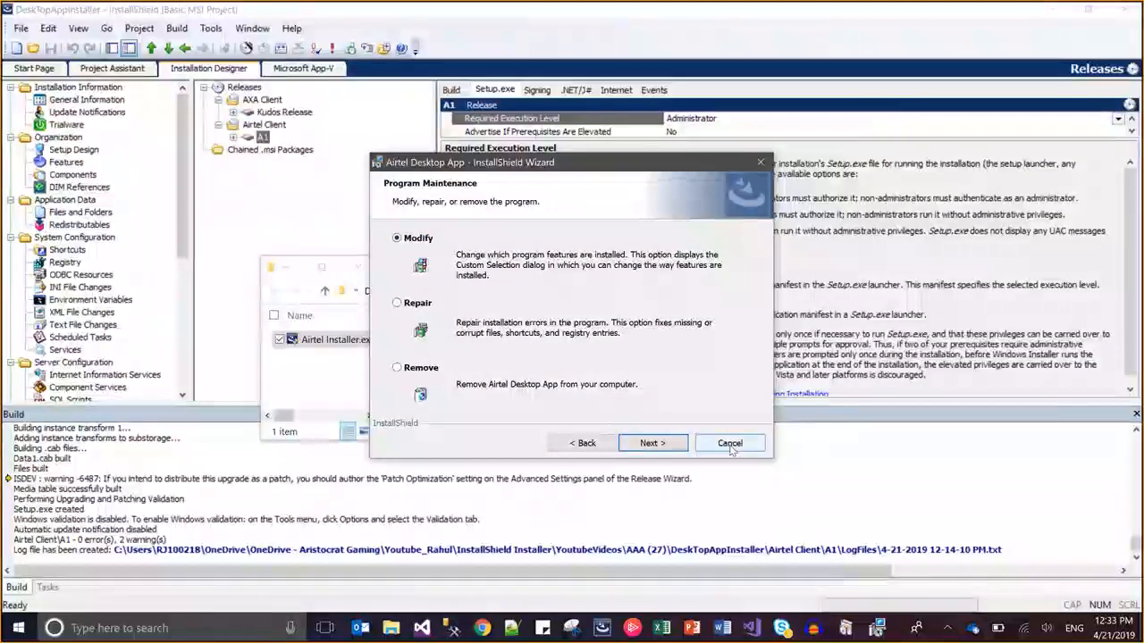
pyautogui.click(730, 443)
pyautogui.click(534, 339)
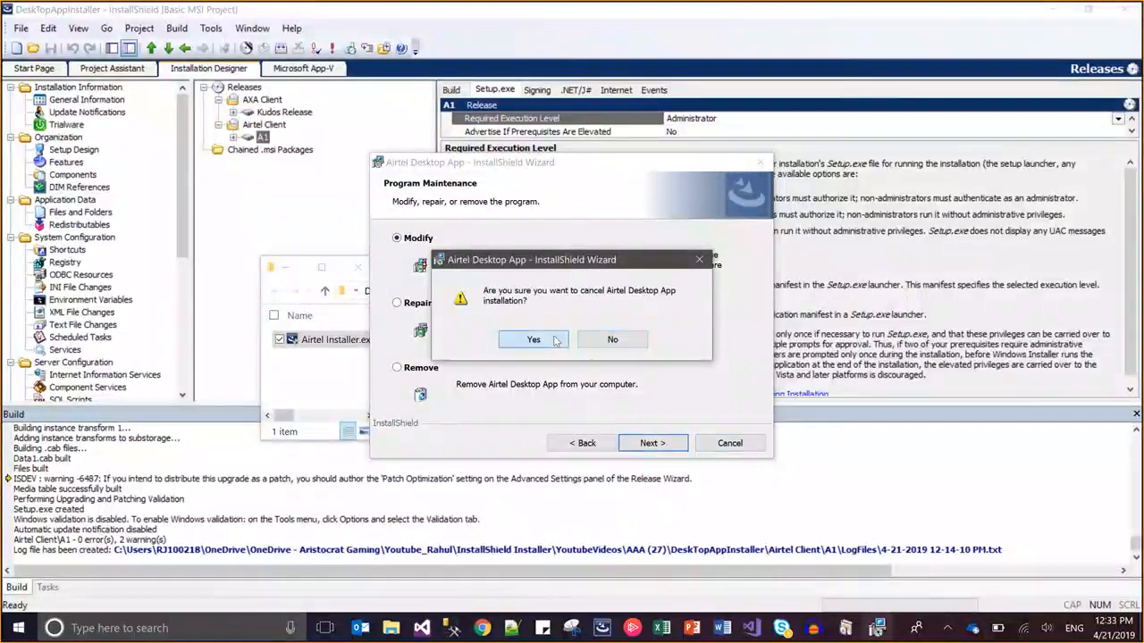
pyautogui.click(653, 443)
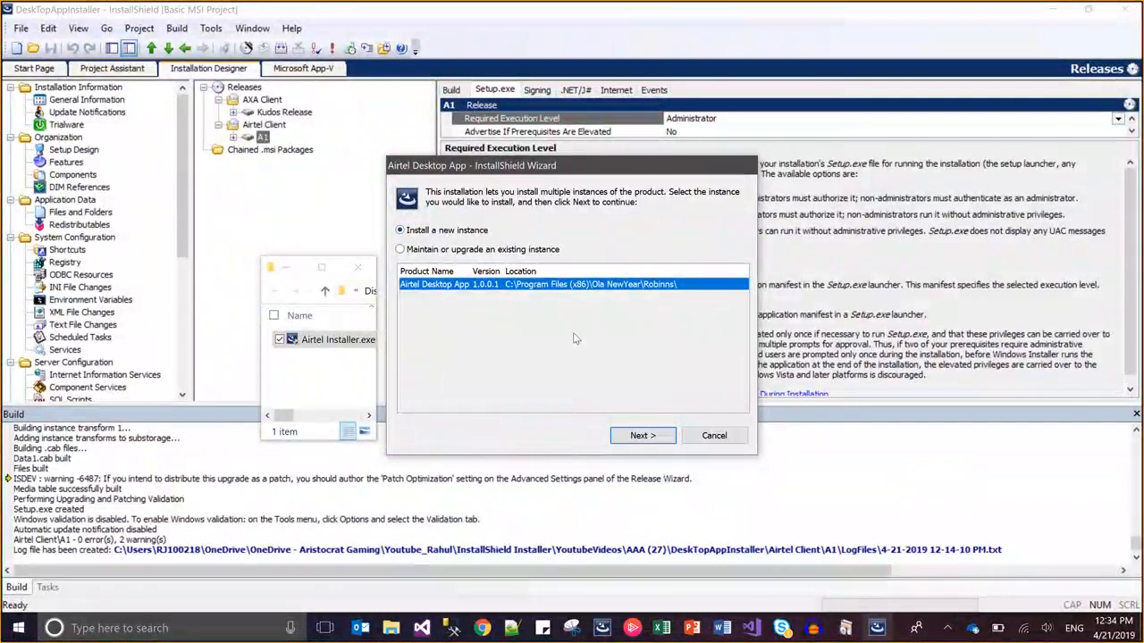
# Step: Start installing a new Airtel instance and compare the Airtel Client's general settings with its instance 1 properties
pyautogui.click(643, 435)
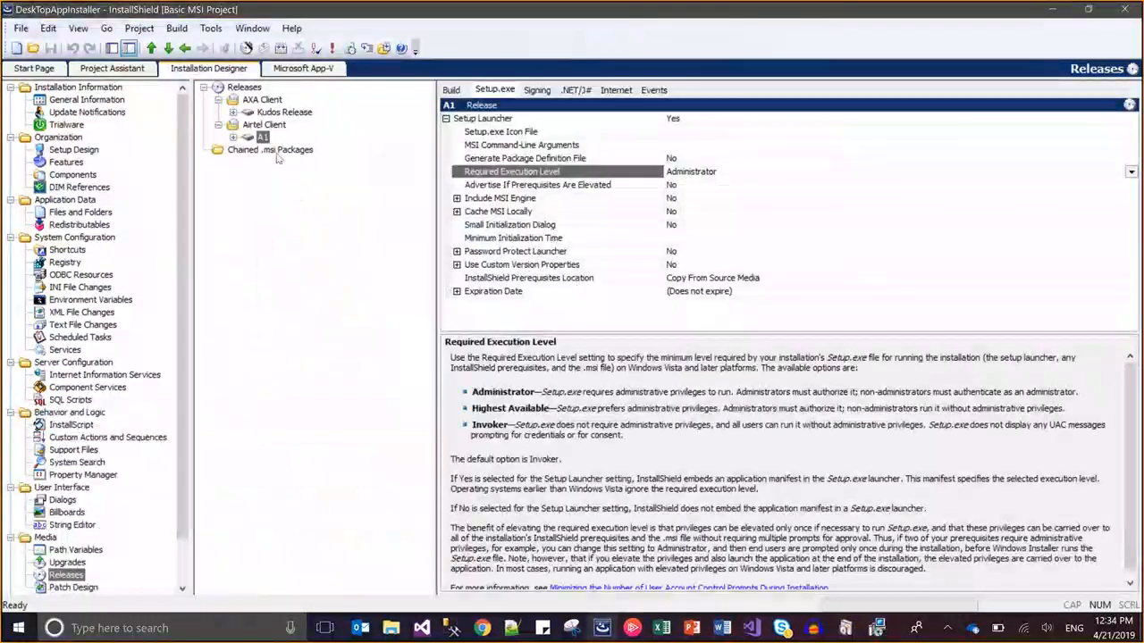
pyautogui.click(265, 125)
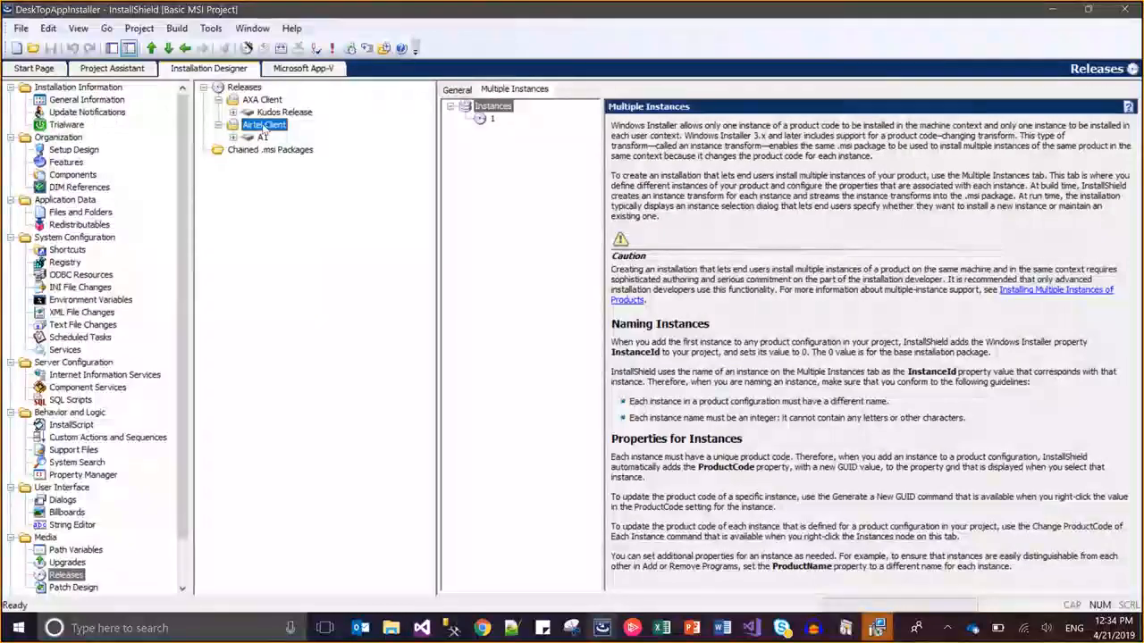
pyautogui.click(456, 90)
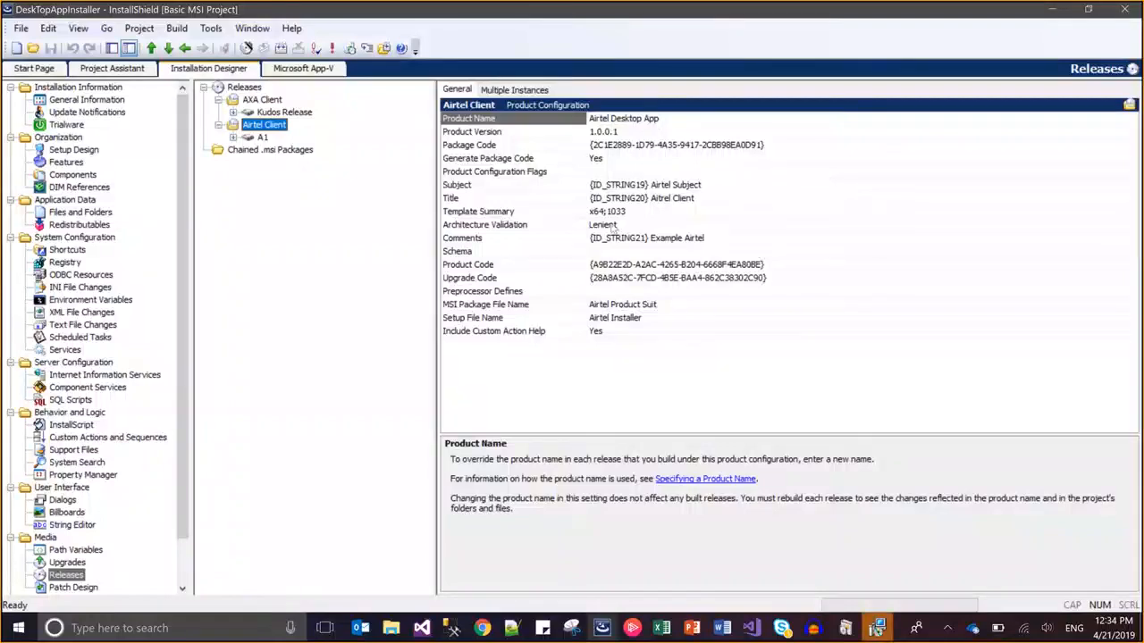
pyautogui.click(515, 91)
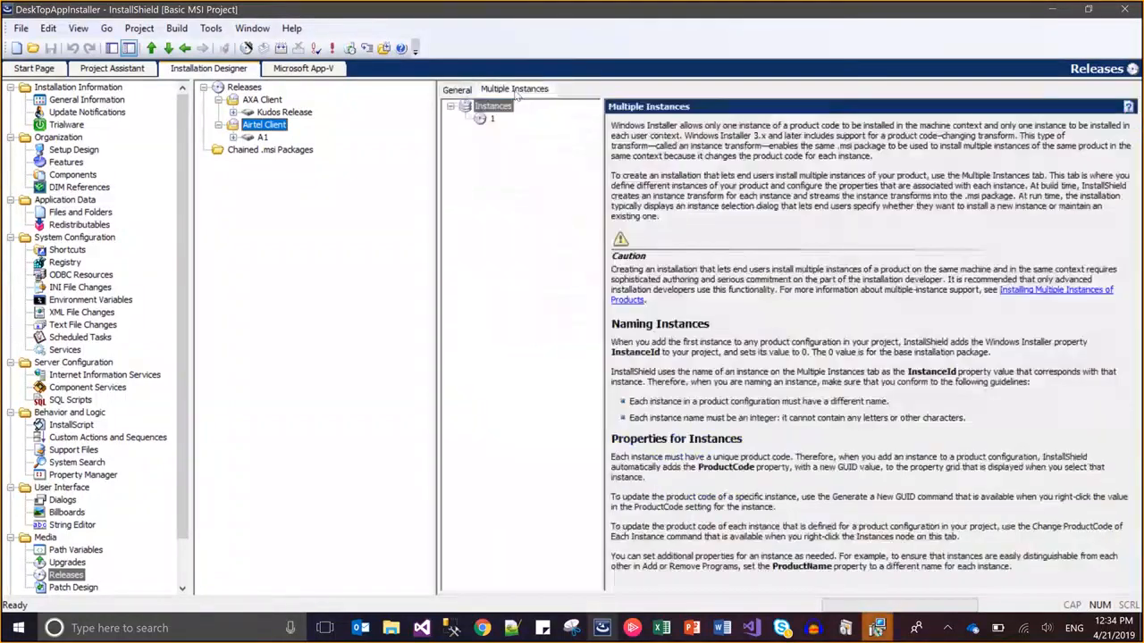
pyautogui.click(491, 120)
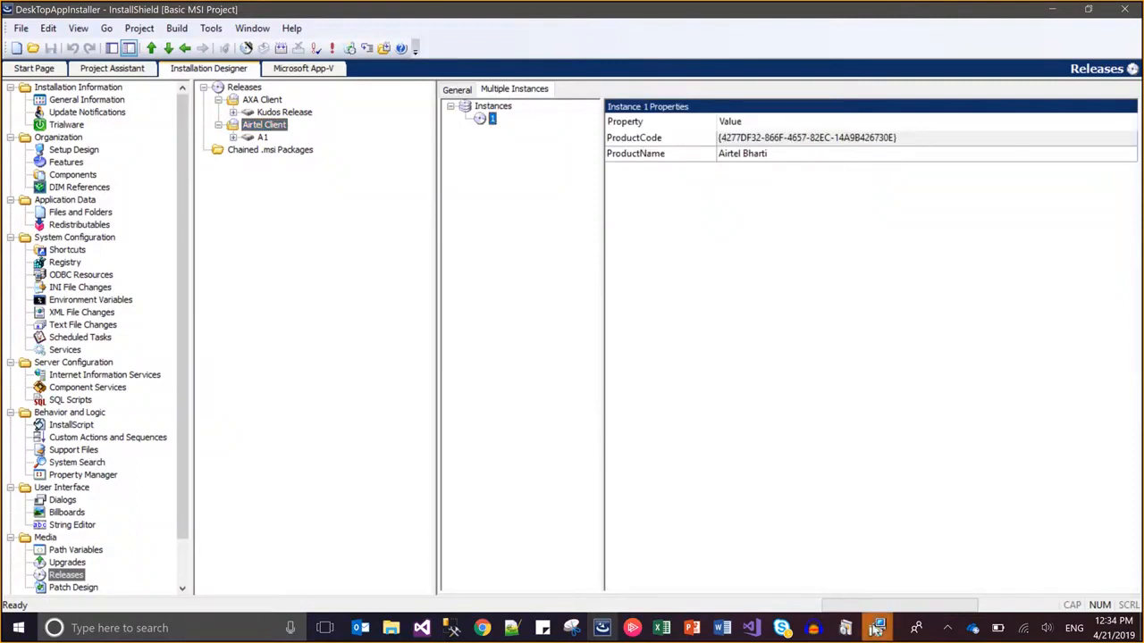
# Step: Install the Airtel Bharti instance, accepting the license agreement and keeping the prefilled customer information and application configuration
pyautogui.click(876, 628)
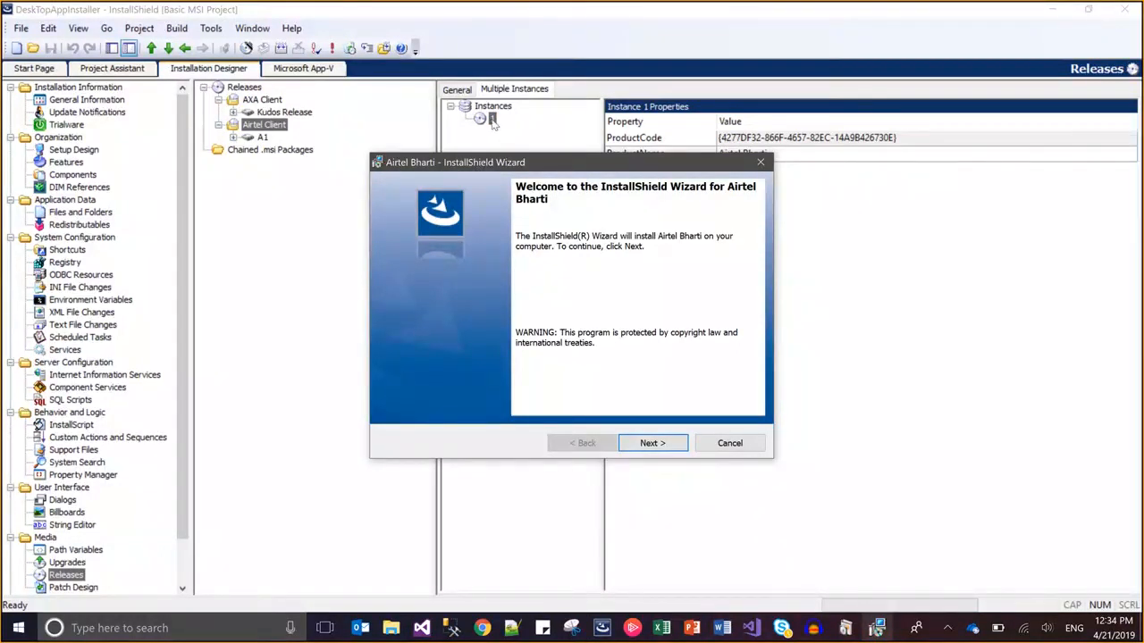
pyautogui.click(651, 443)
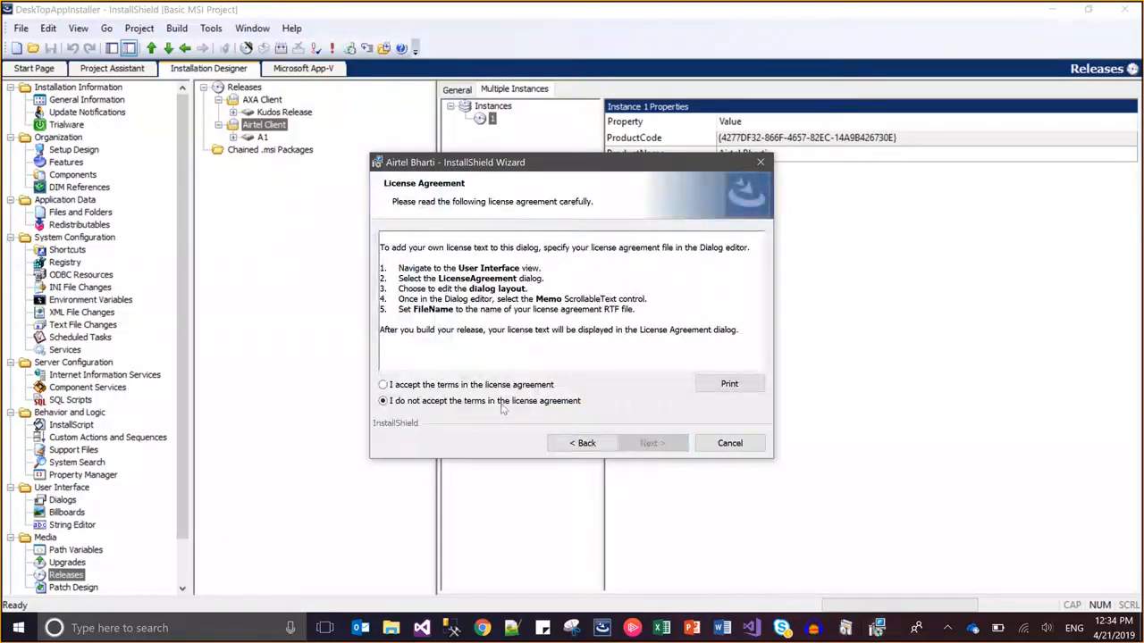
pyautogui.click(934, 178)
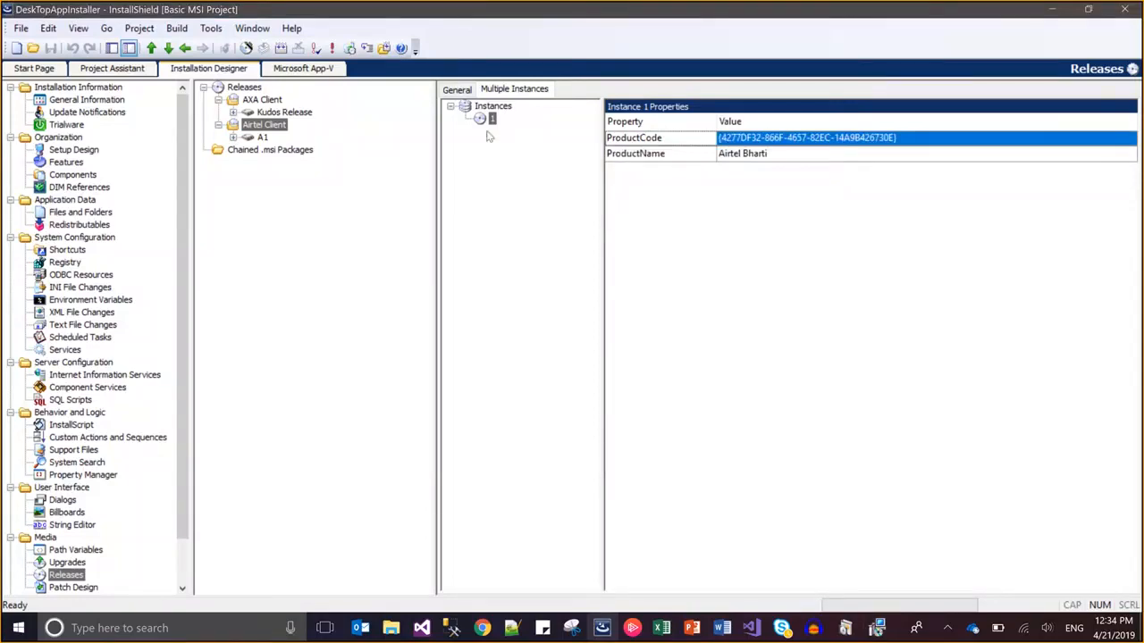
pyautogui.click(878, 629)
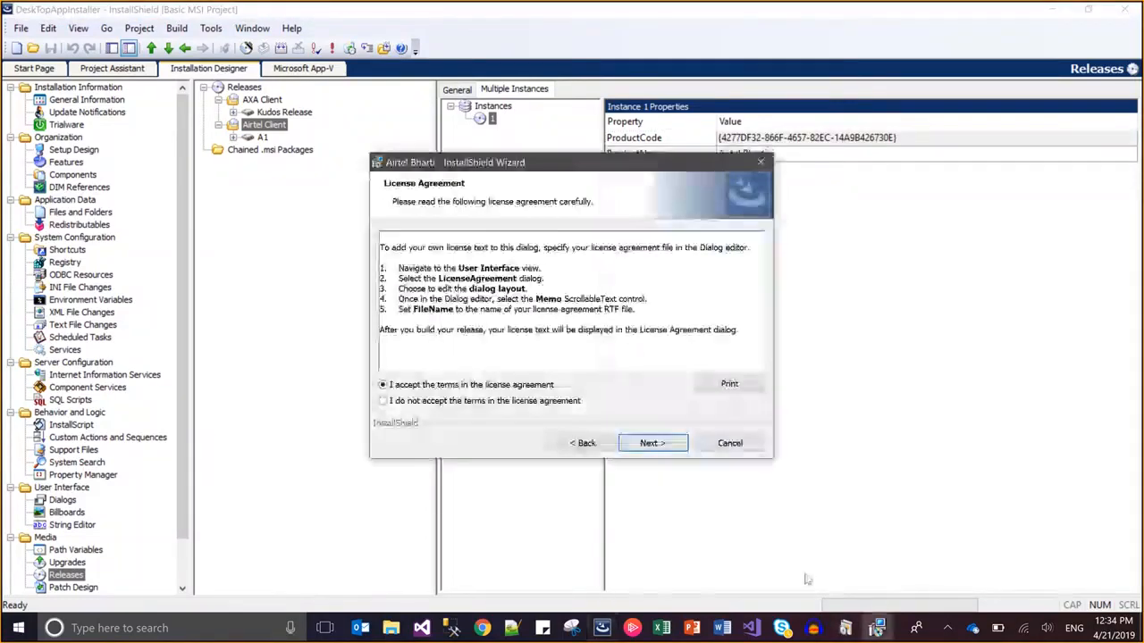
pyautogui.click(666, 444)
pyautogui.click(666, 443)
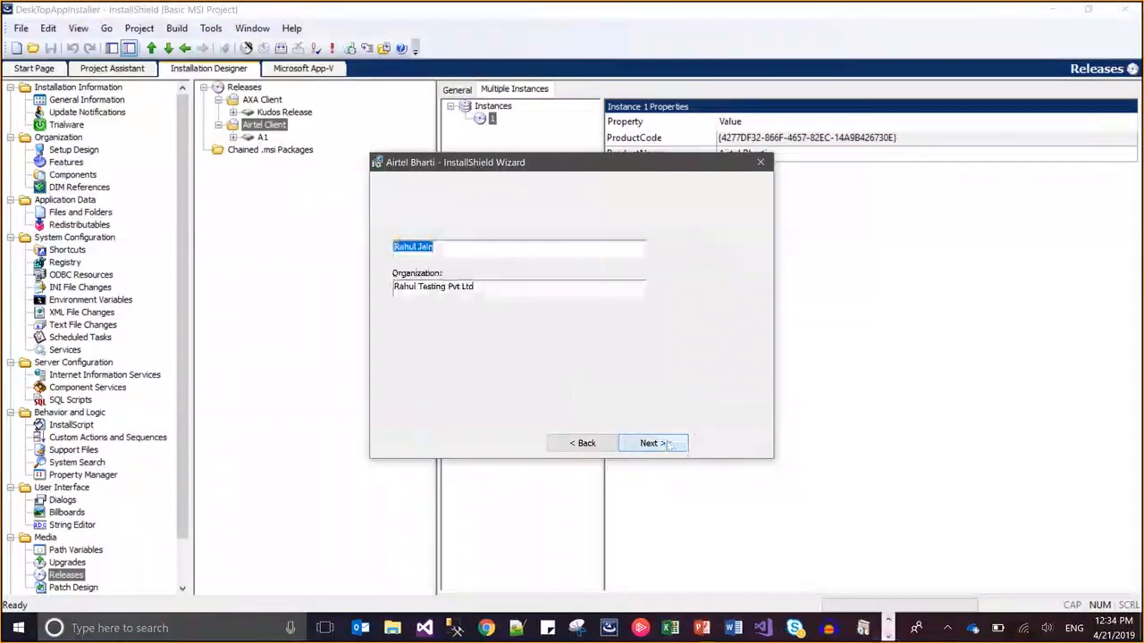
pyautogui.click(666, 443)
pyautogui.click(666, 443)
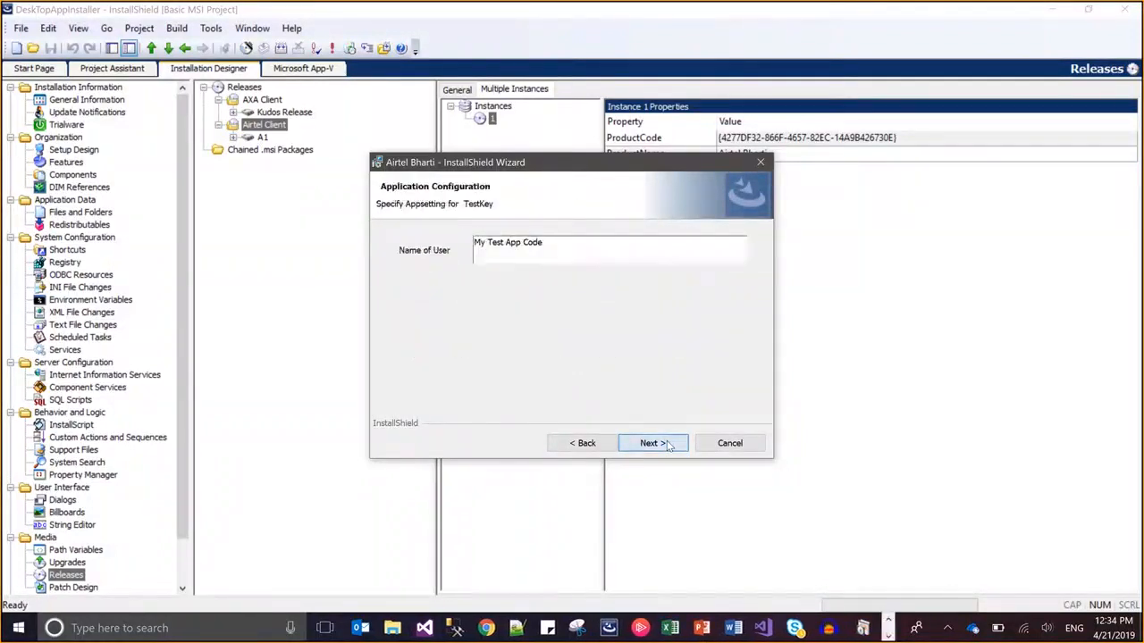
pyautogui.click(666, 443)
pyautogui.click(654, 443)
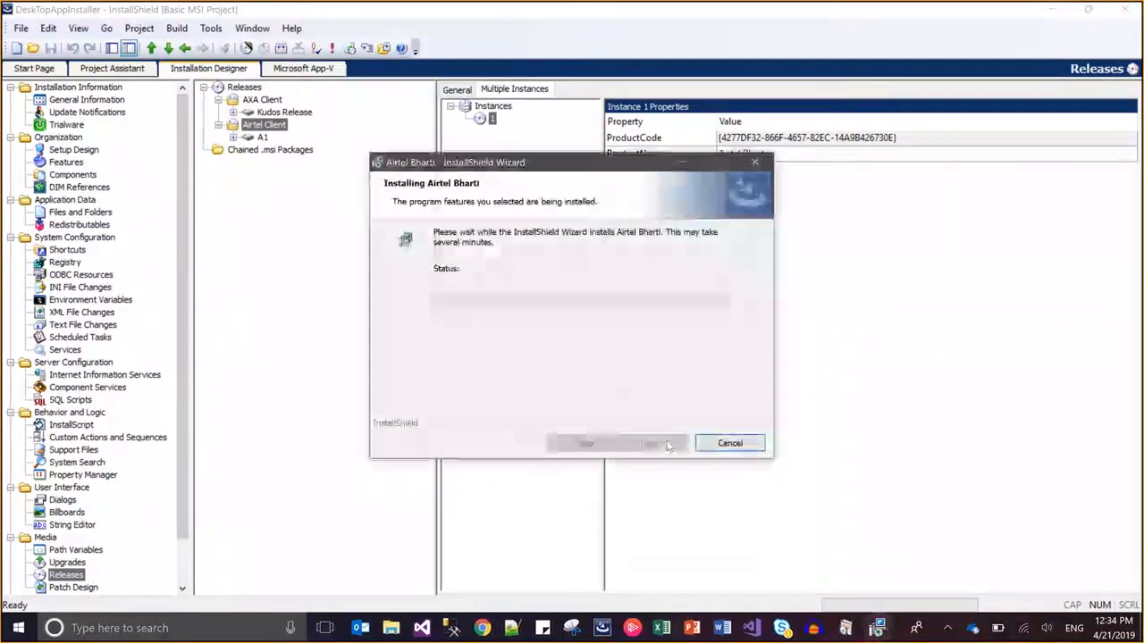
# Step: Refresh the installed programs list in Programs and Features and finish the Airtel Bharti installation wizard
pyautogui.click(845, 628)
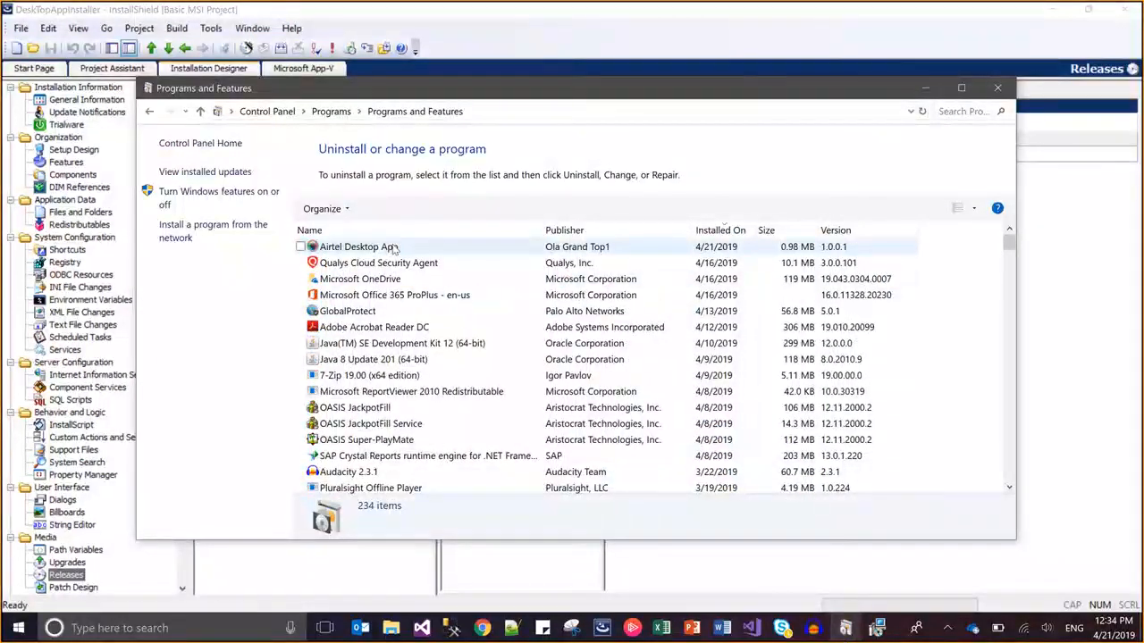
pyautogui.click(922, 111)
pyautogui.click(925, 89)
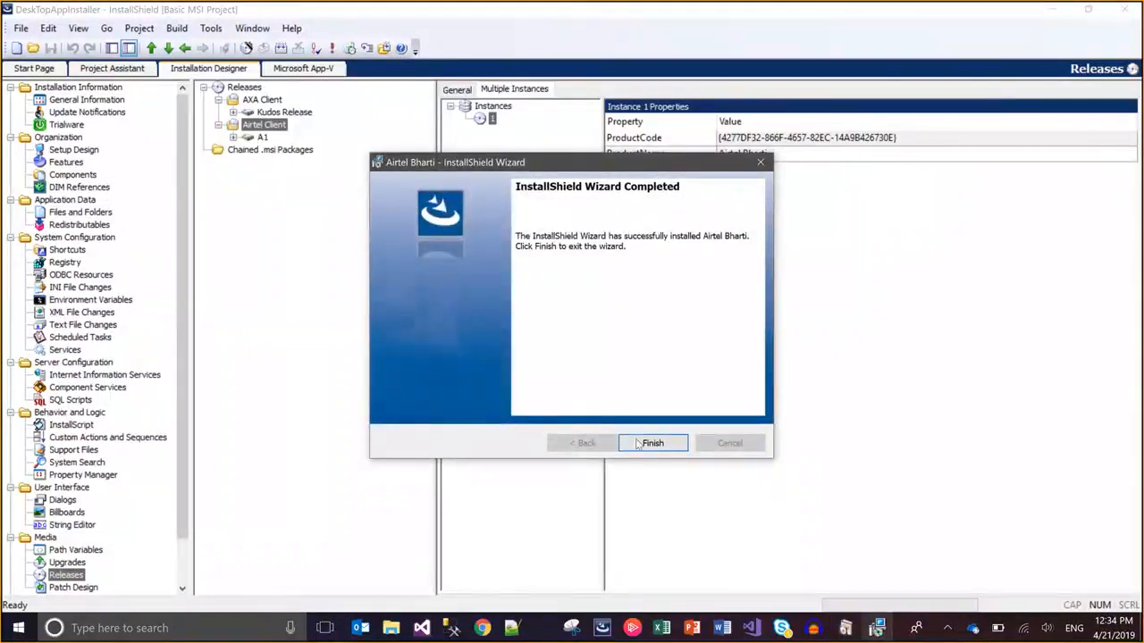
pyautogui.click(651, 443)
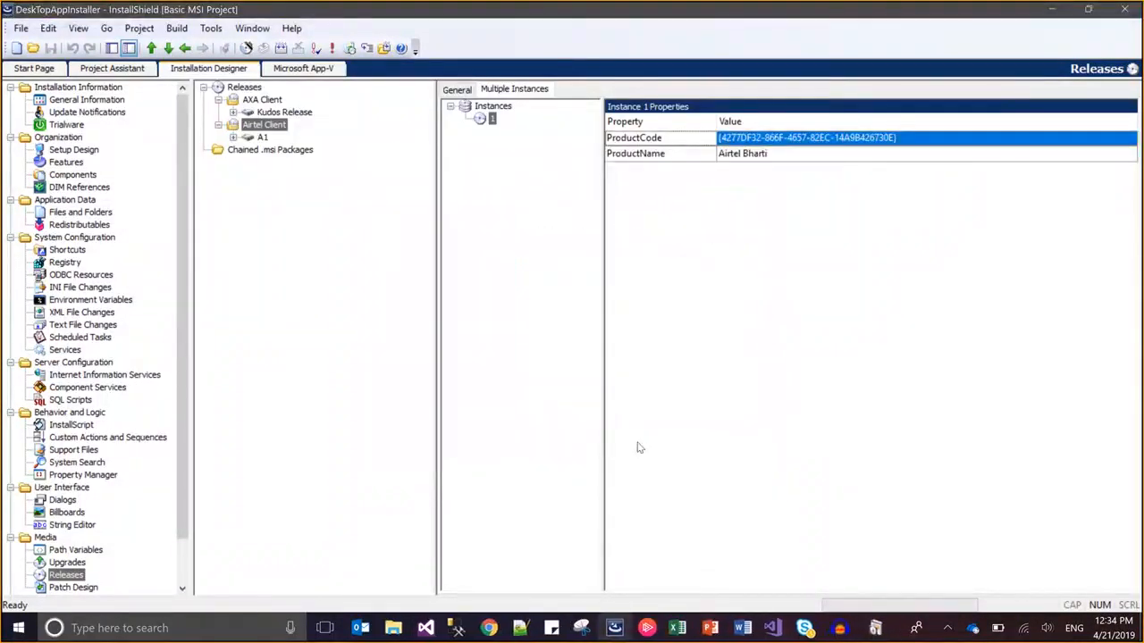
# Step: Check Programs and Features for the Airtel Desktop App and Airtel Bharti entries
pyautogui.click(873, 629)
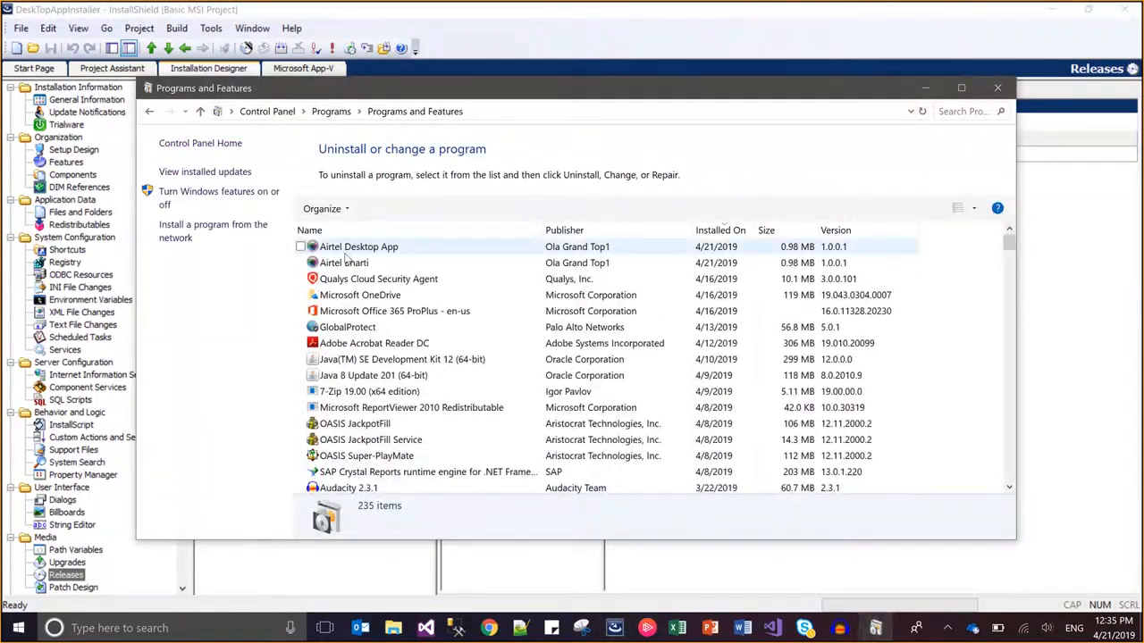
pyautogui.click(343, 252)
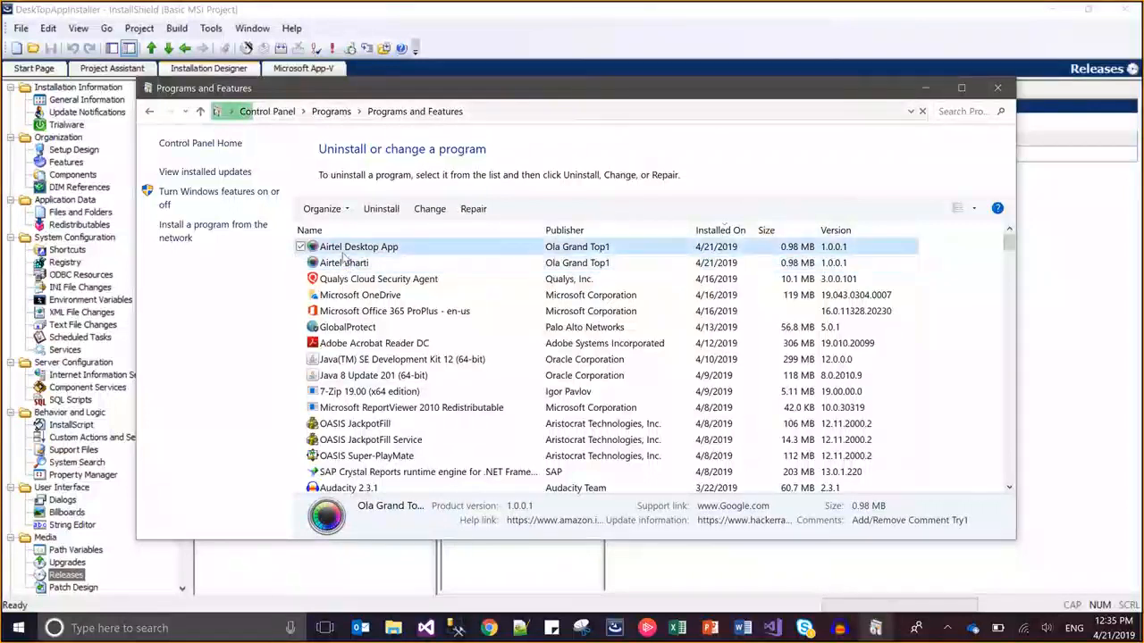
pyautogui.click(927, 92)
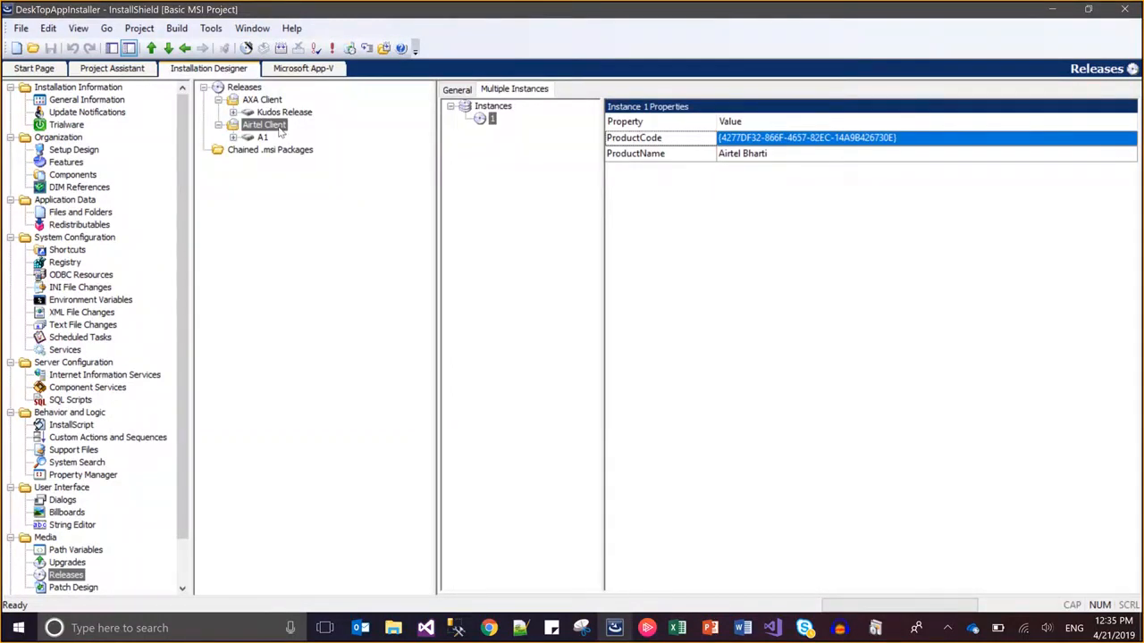
# Step: Rerun Airtel Installer.exe in maintenance mode and remove the existing Airtel Desktop App instance
pyautogui.click(401, 630)
pyautogui.click(500, 532)
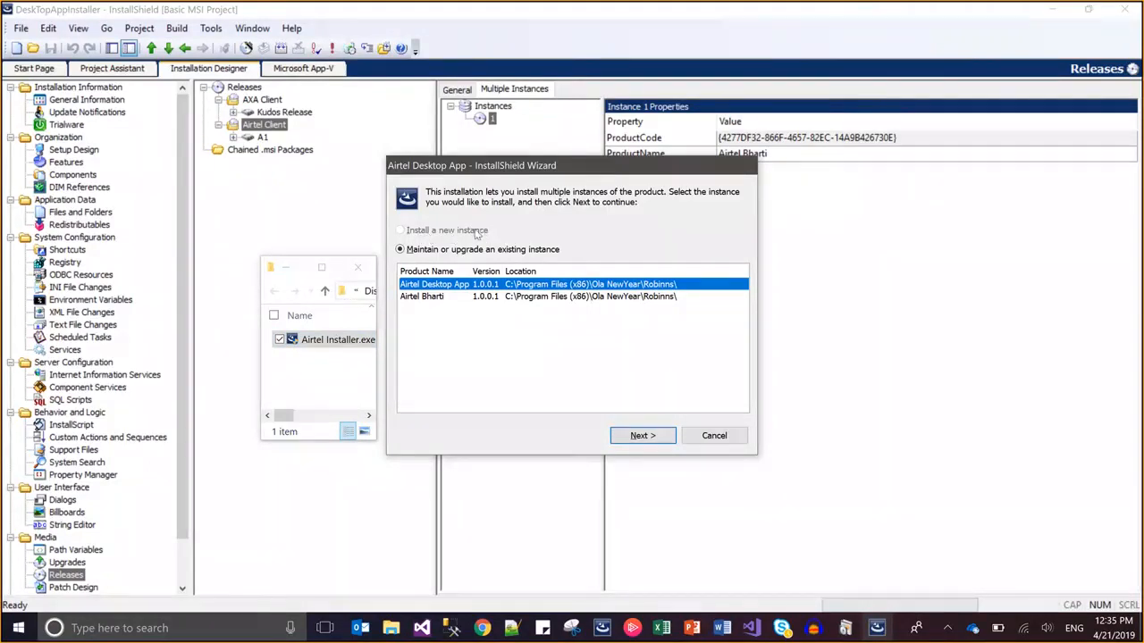
pyautogui.click(468, 299)
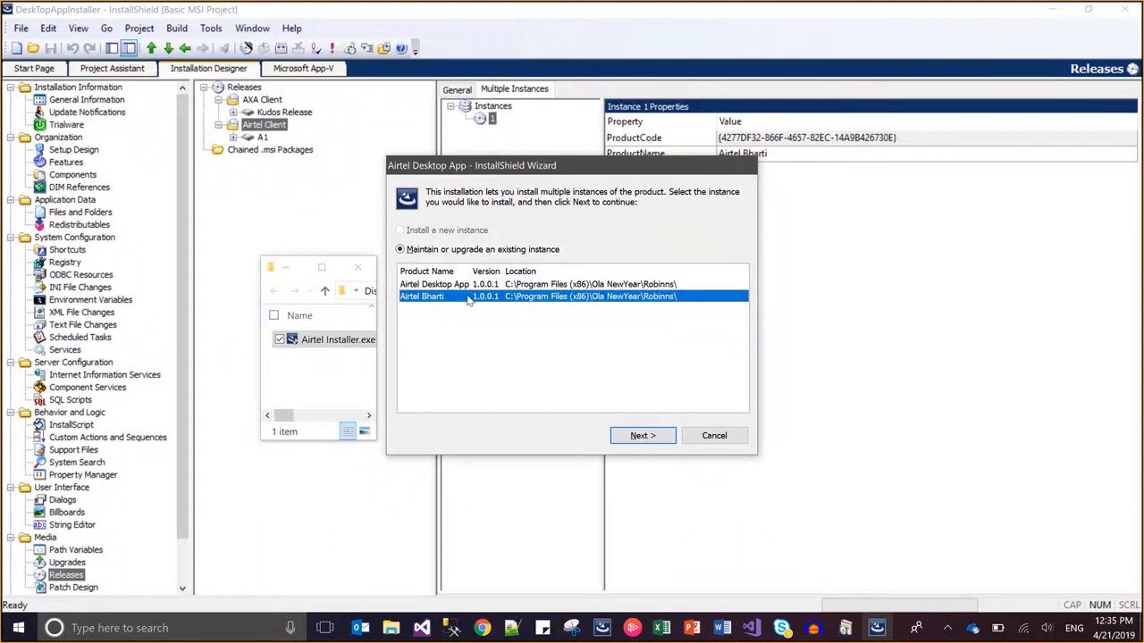
pyautogui.click(464, 285)
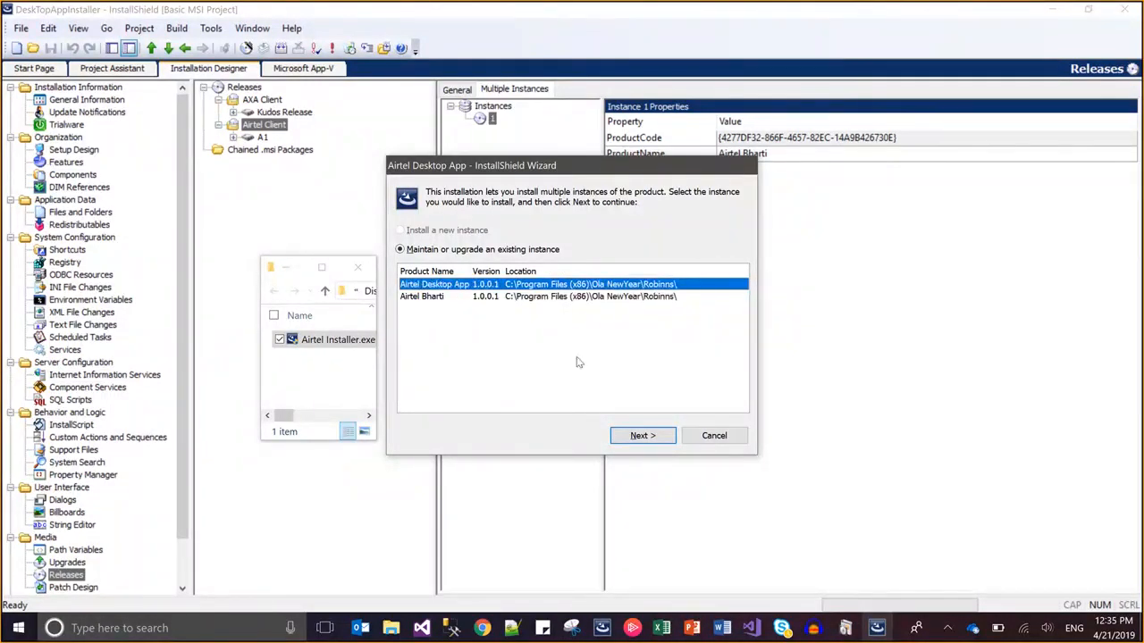
pyautogui.click(640, 437)
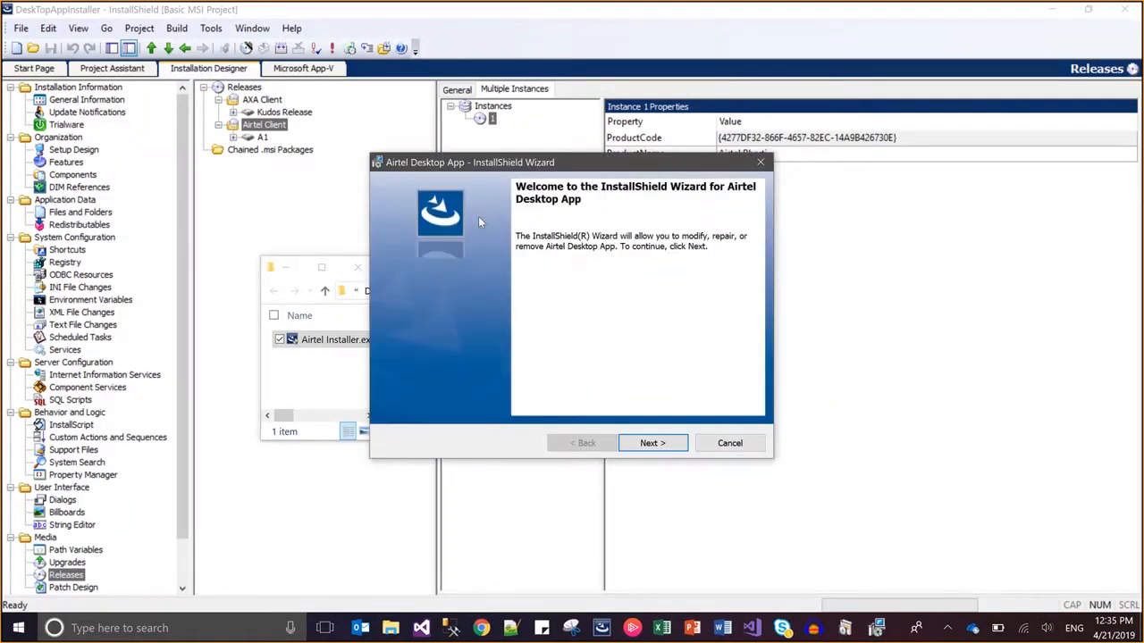
pyautogui.click(631, 445)
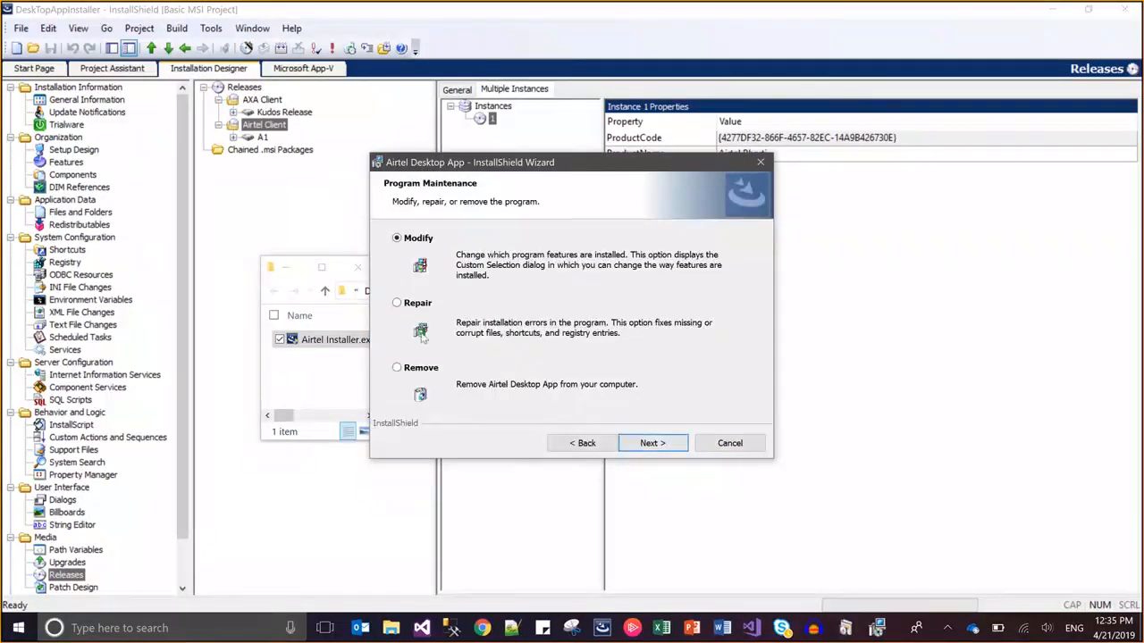
pyautogui.click(653, 443)
pyautogui.click(654, 443)
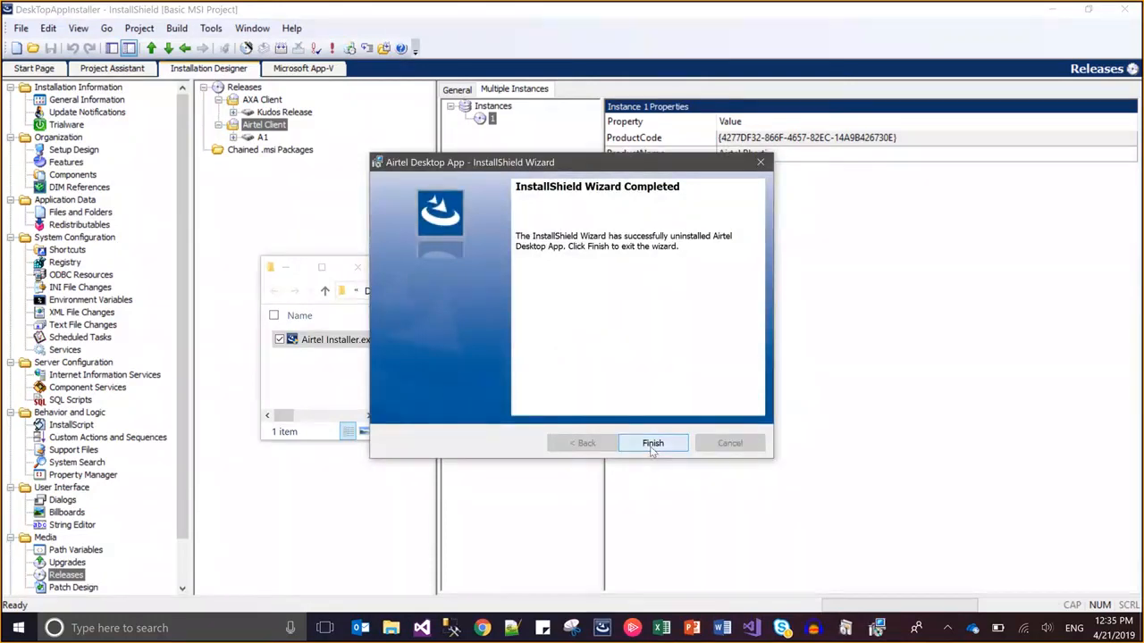
pyautogui.click(653, 446)
# Step: Check in Programs and Features which Airtel product is still installed
pyautogui.click(876, 628)
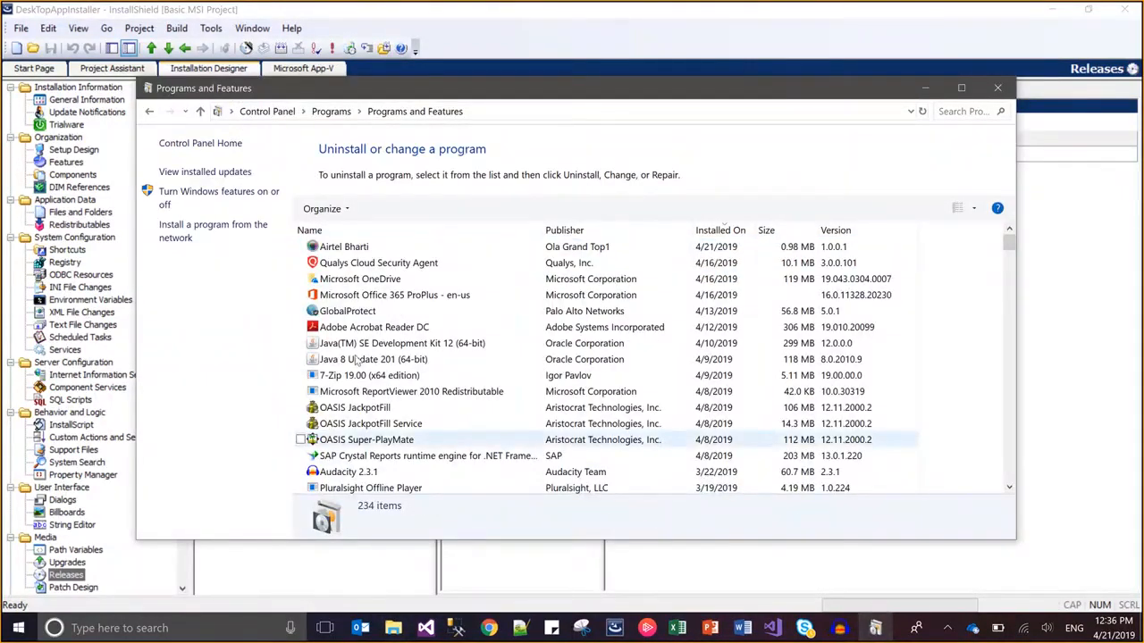
pyautogui.click(358, 247)
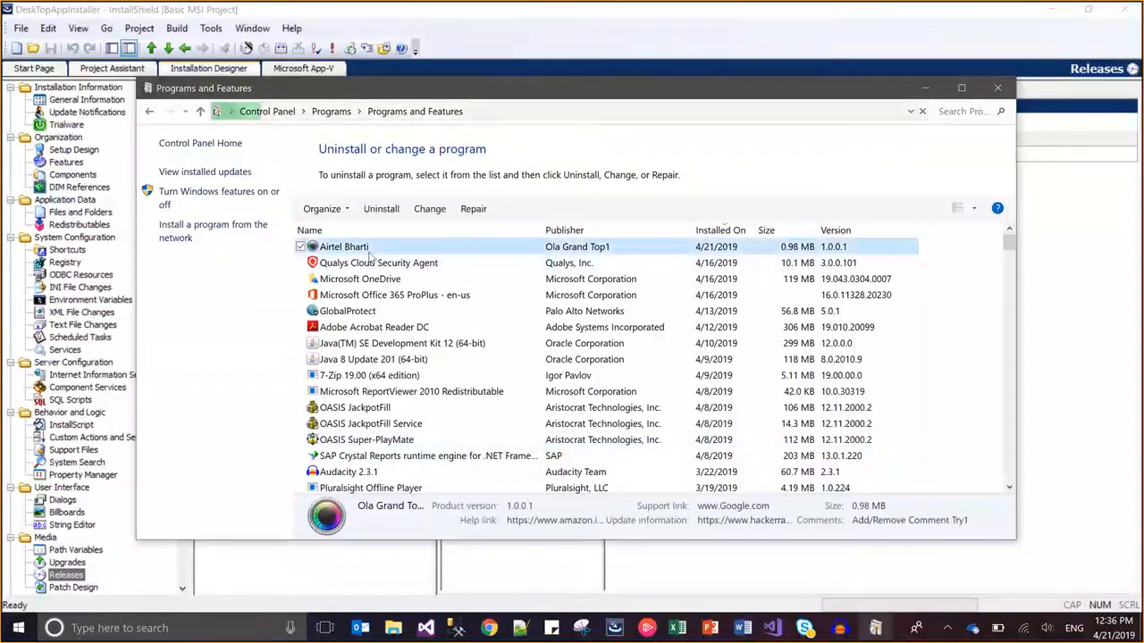
pyautogui.click(927, 86)
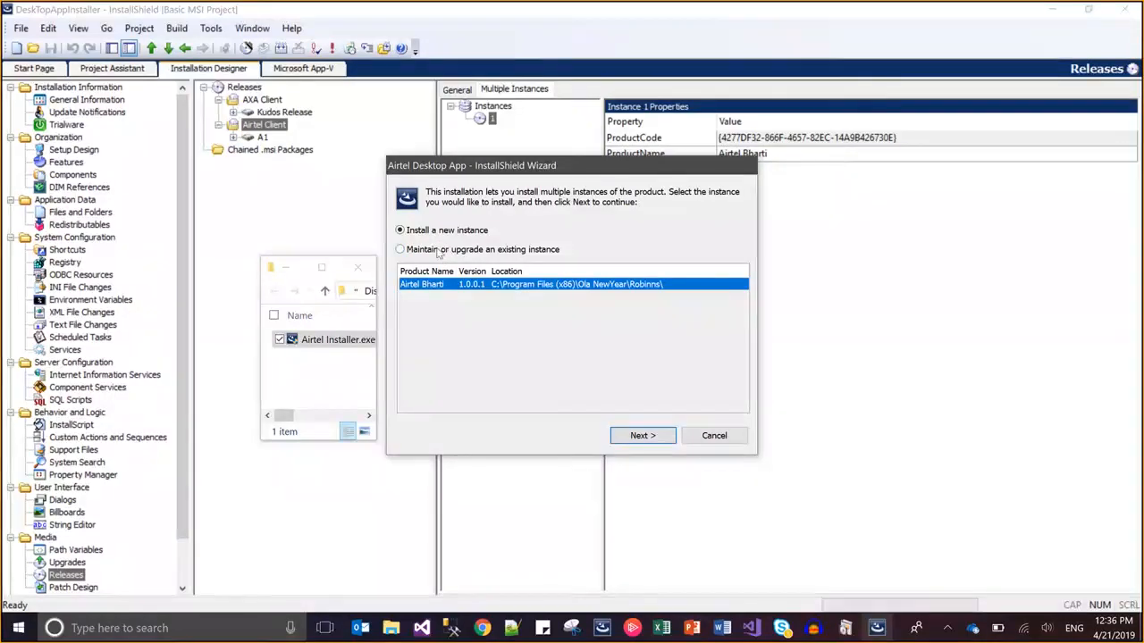
# Step: Choose to maintain the existing Airtel Bharti instance and remove it from the computer
pyautogui.click(437, 253)
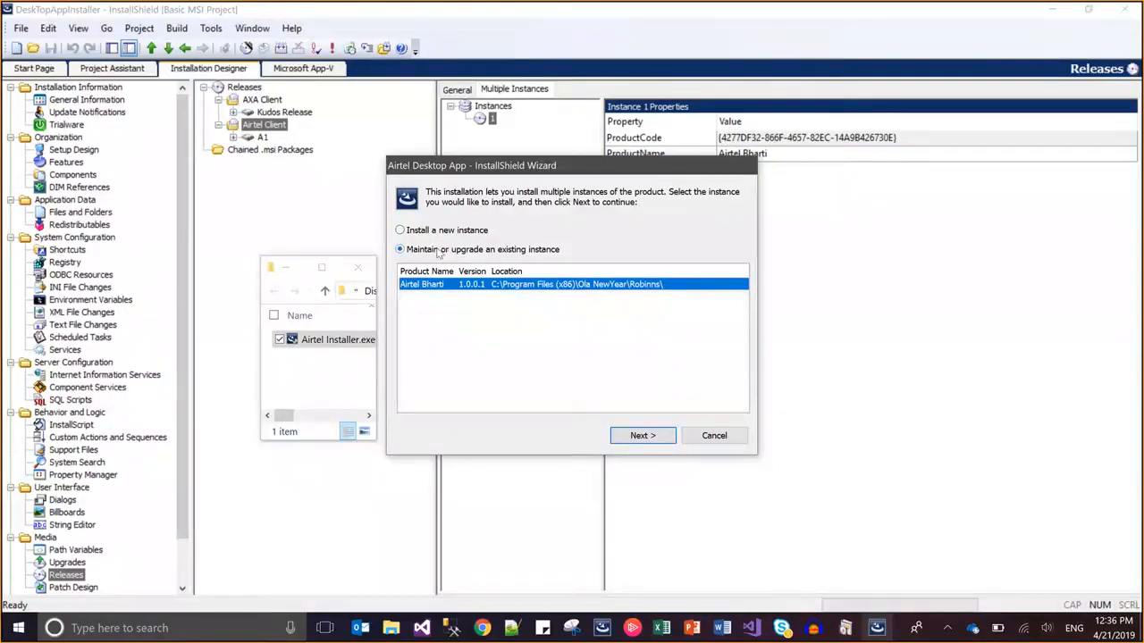
pyautogui.click(640, 437)
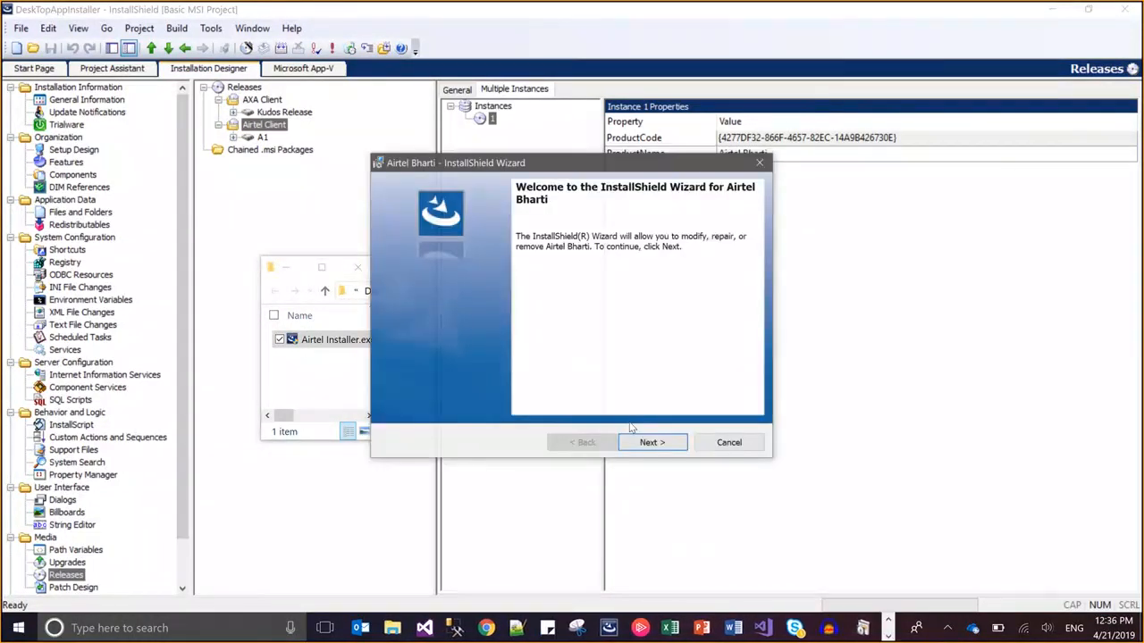
pyautogui.click(643, 442)
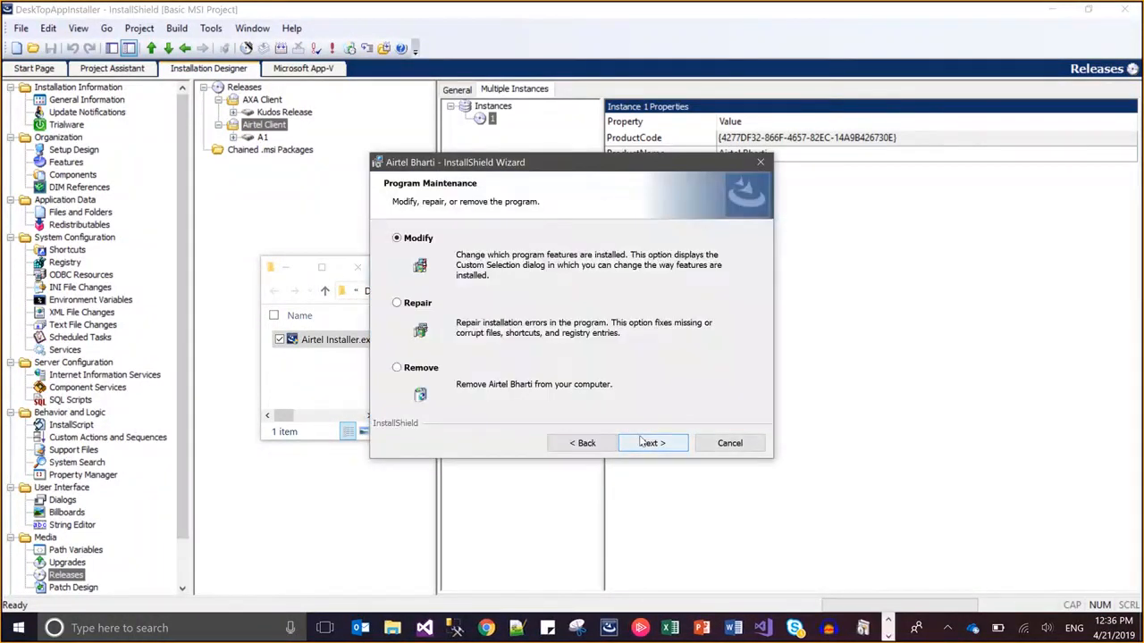
pyautogui.click(423, 369)
pyautogui.click(640, 443)
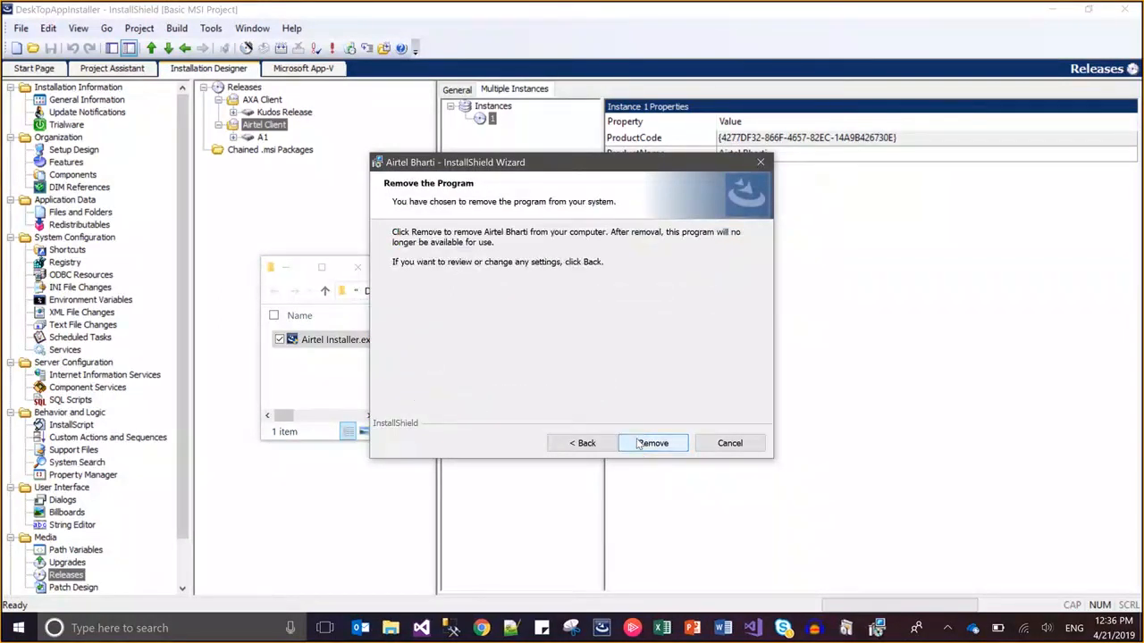
pyautogui.click(639, 444)
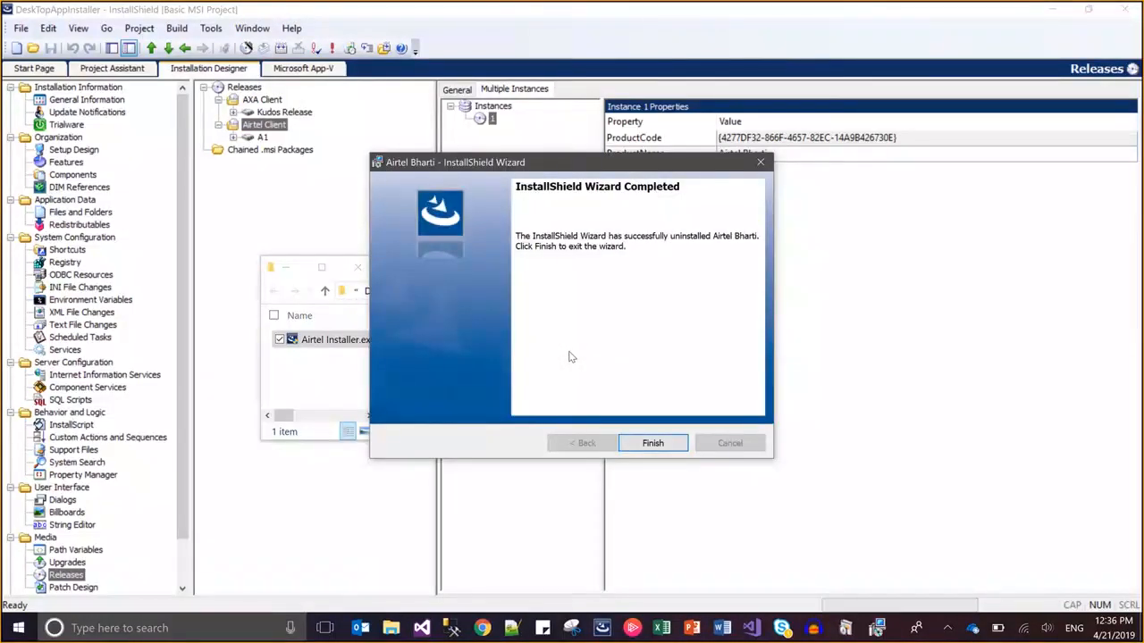
pyautogui.click(637, 438)
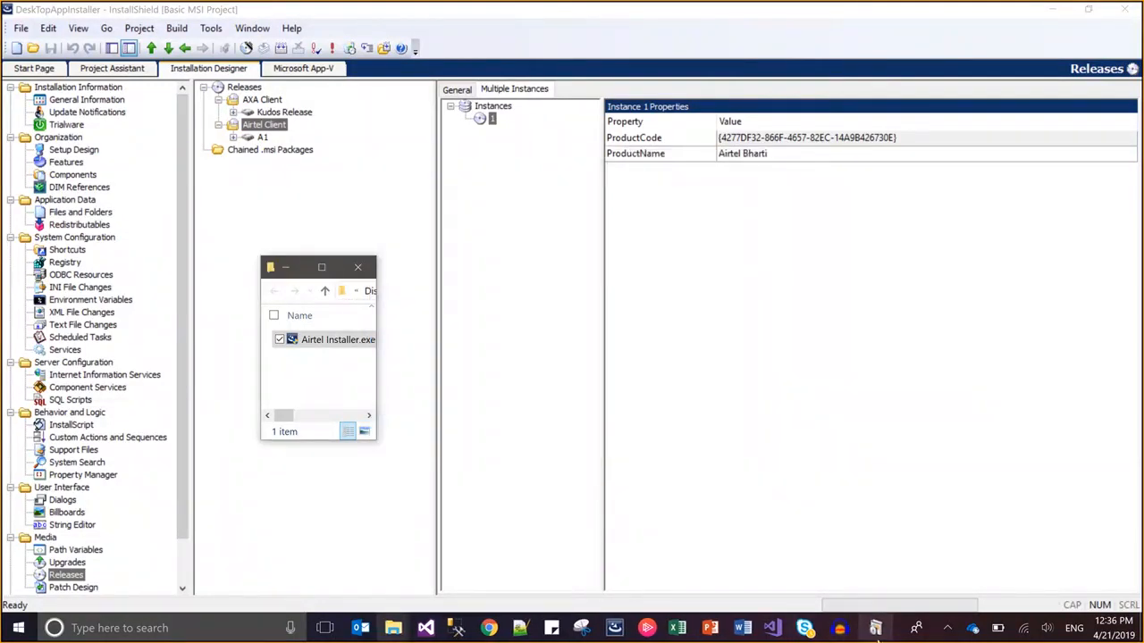
# Step: Check Programs and Features, examine the rerun installer's welcome page for Airtel Desktop App, and cancel the wizard
pyautogui.click(875, 629)
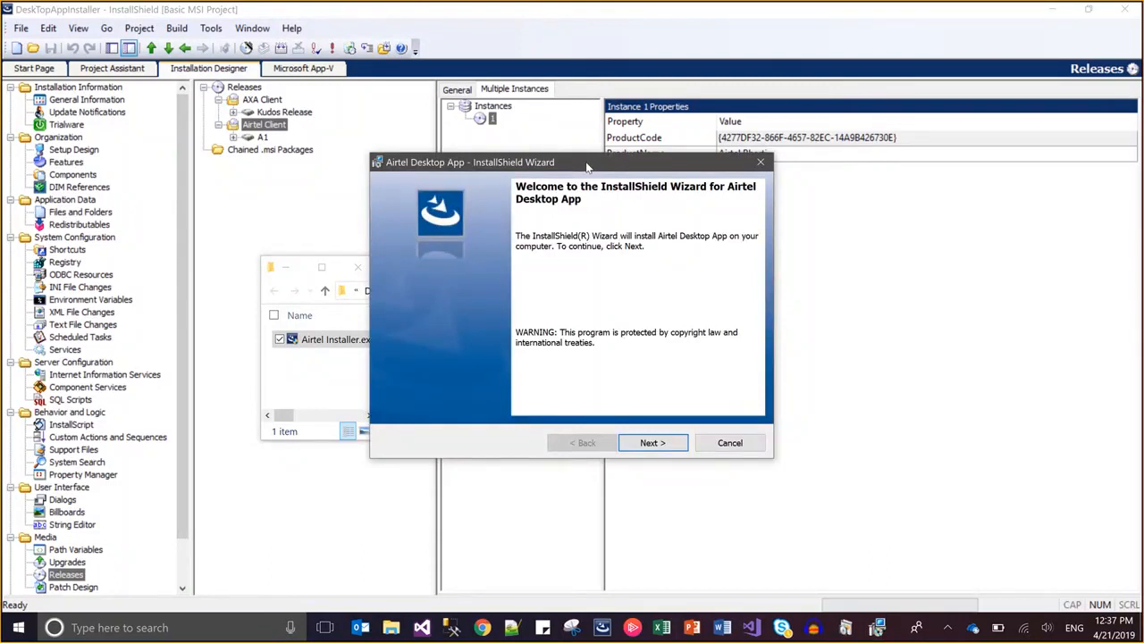
pyautogui.click(760, 165)
pyautogui.click(527, 342)
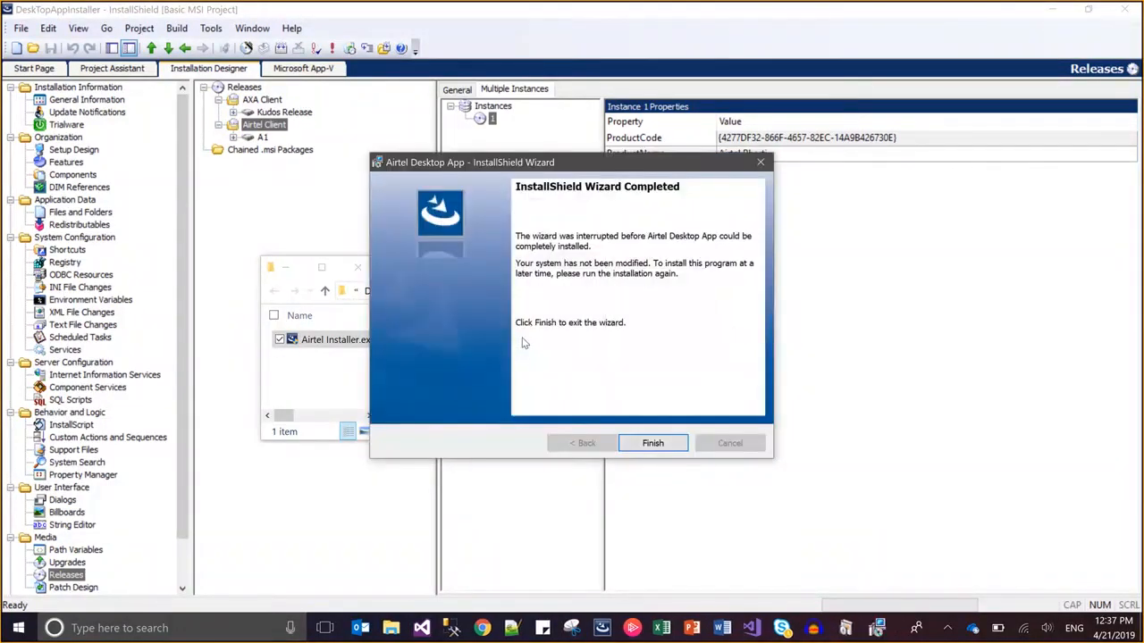
pyautogui.click(652, 443)
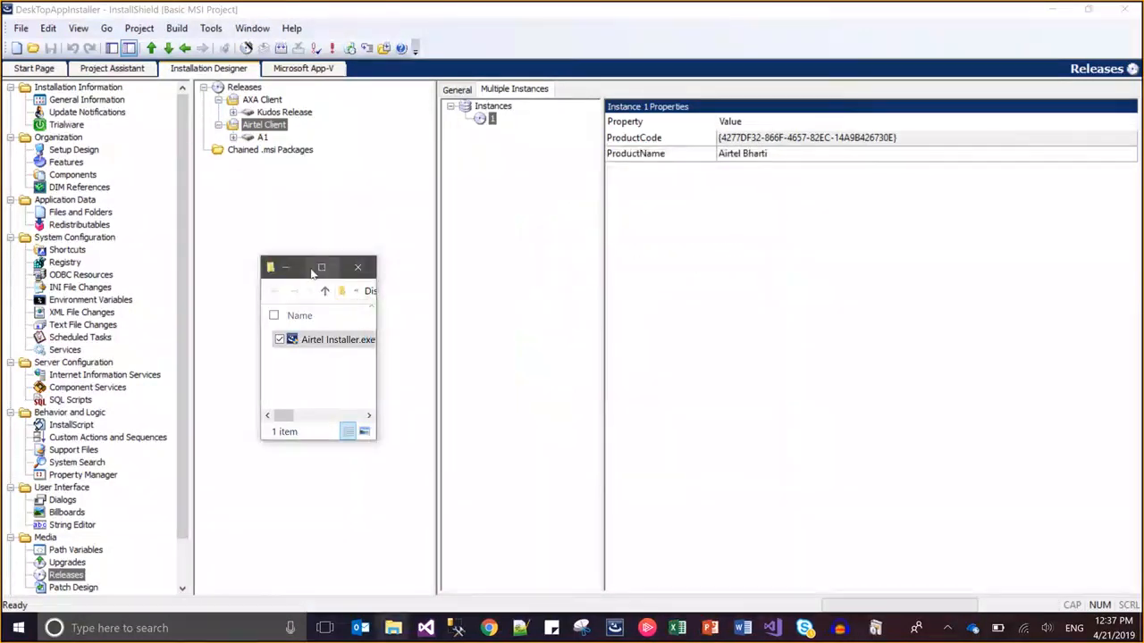
pyautogui.click(293, 261)
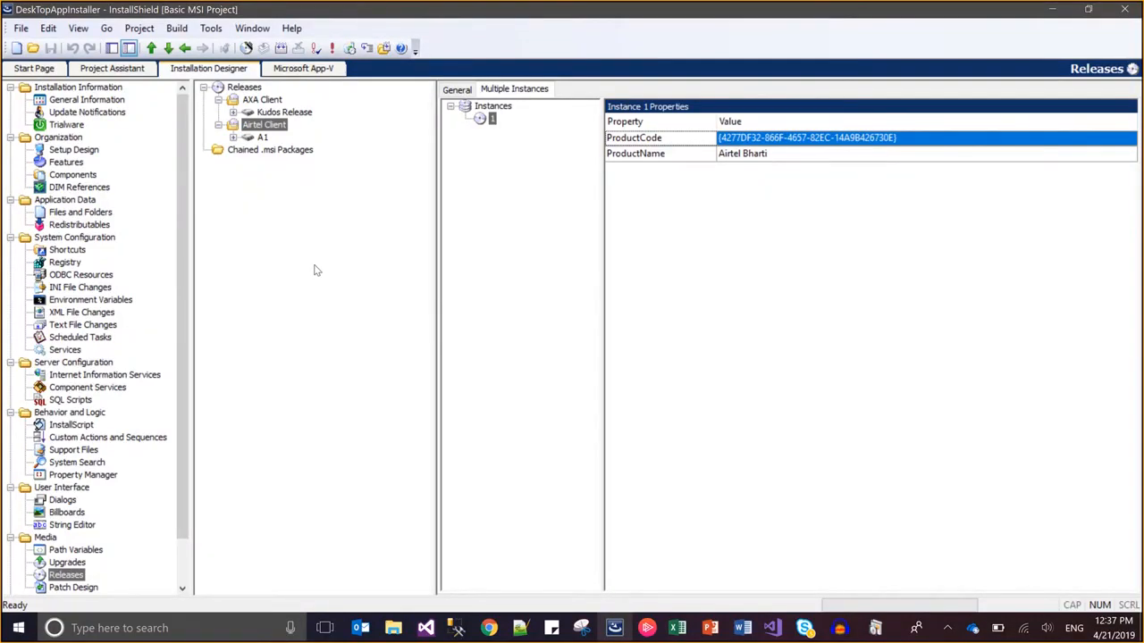
# Step: Compare the instances of AXA Client and Airtel Client and examine Airtel Client's general product configuration settings
pyautogui.click(266, 100)
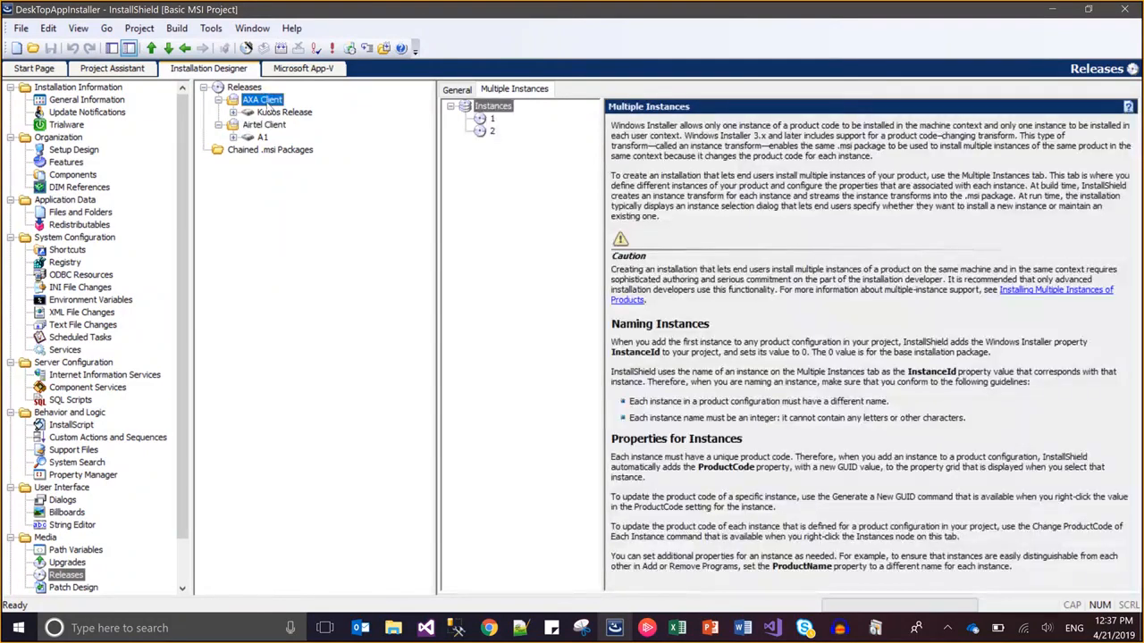
pyautogui.click(268, 125)
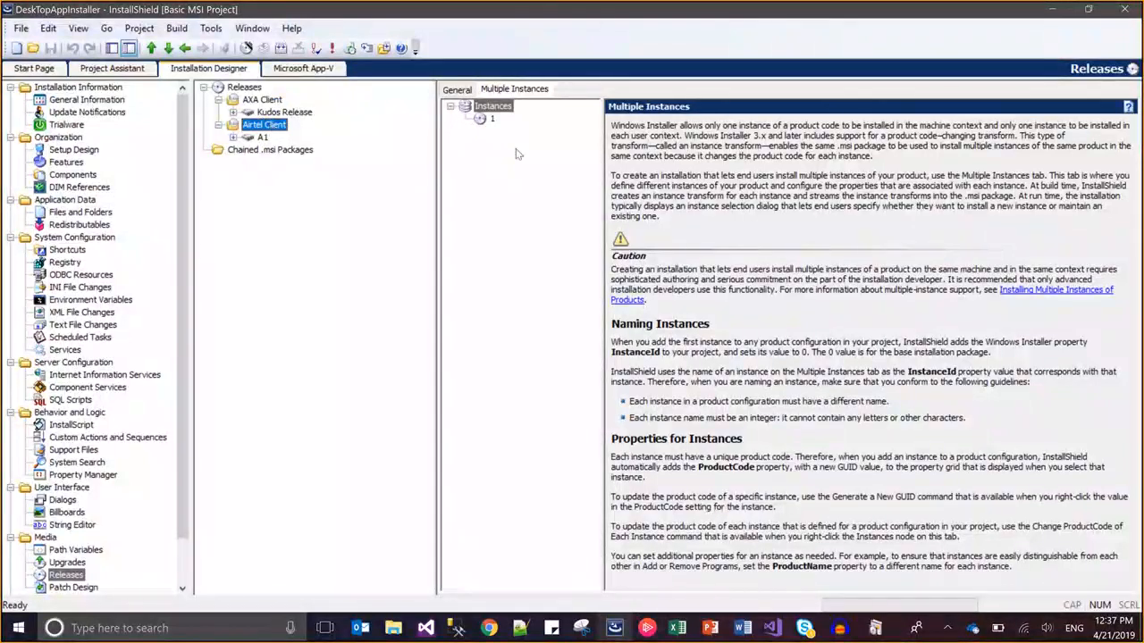
pyautogui.click(461, 93)
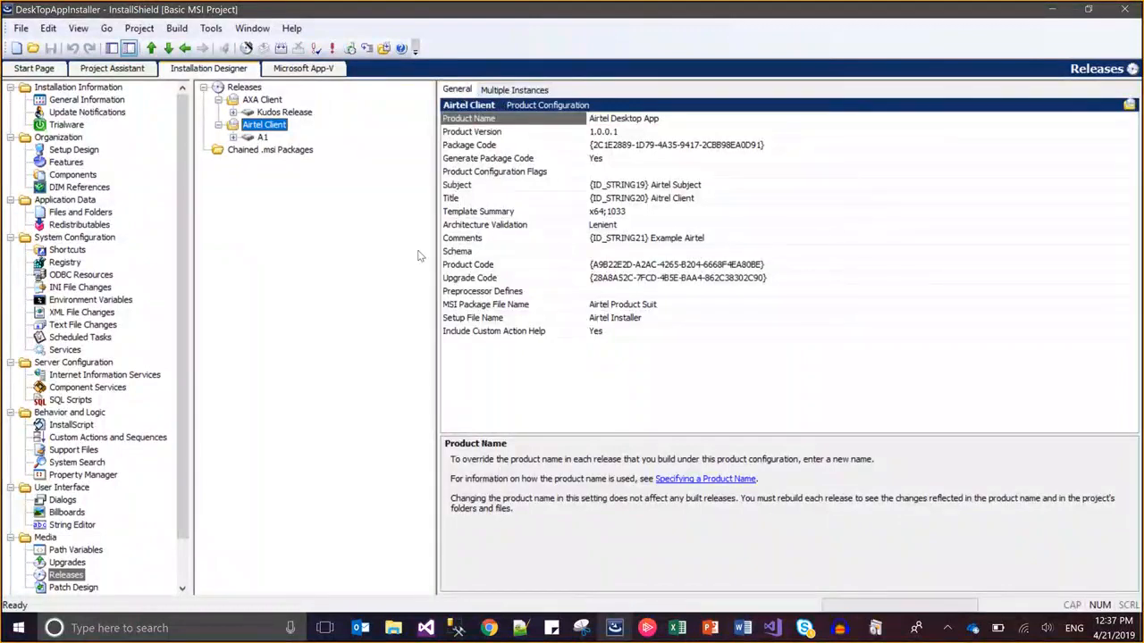
pyautogui.click(526, 90)
pyautogui.click(261, 137)
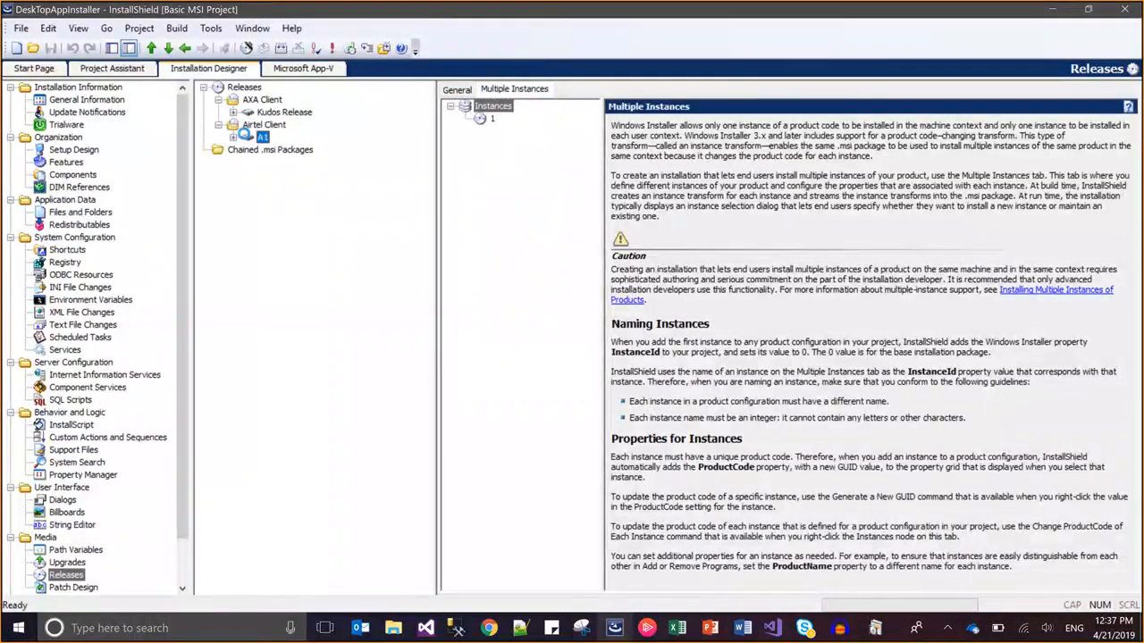
# Step: Add a new release named A2 under the Airtel Client product configuration
pyautogui.click(249, 127)
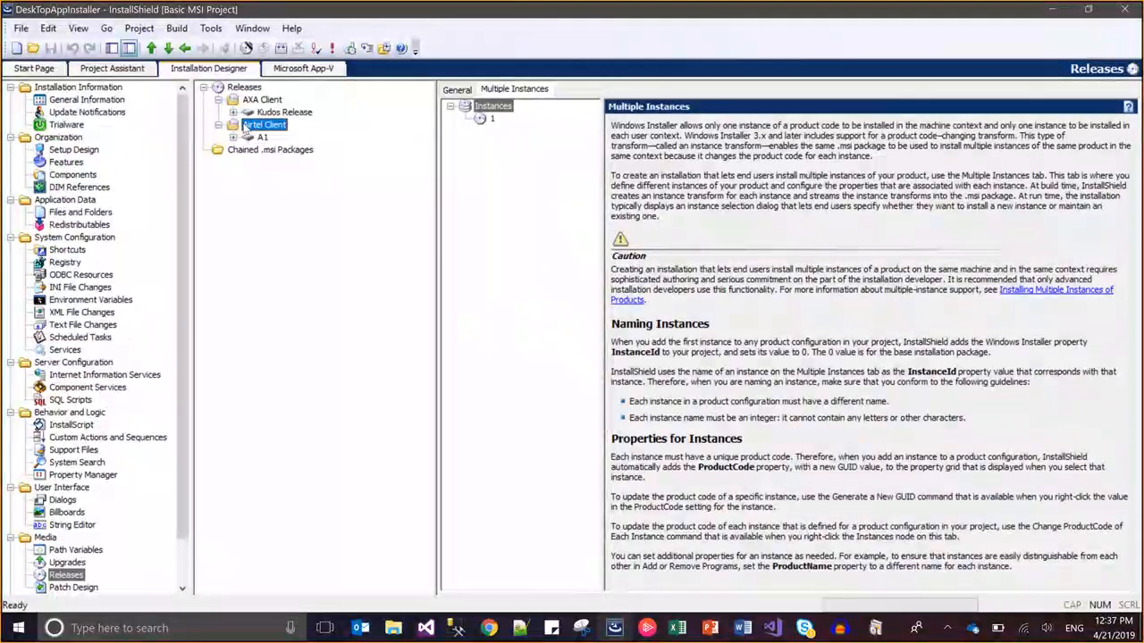
pyautogui.rightClick(248, 127)
pyautogui.click(256, 135)
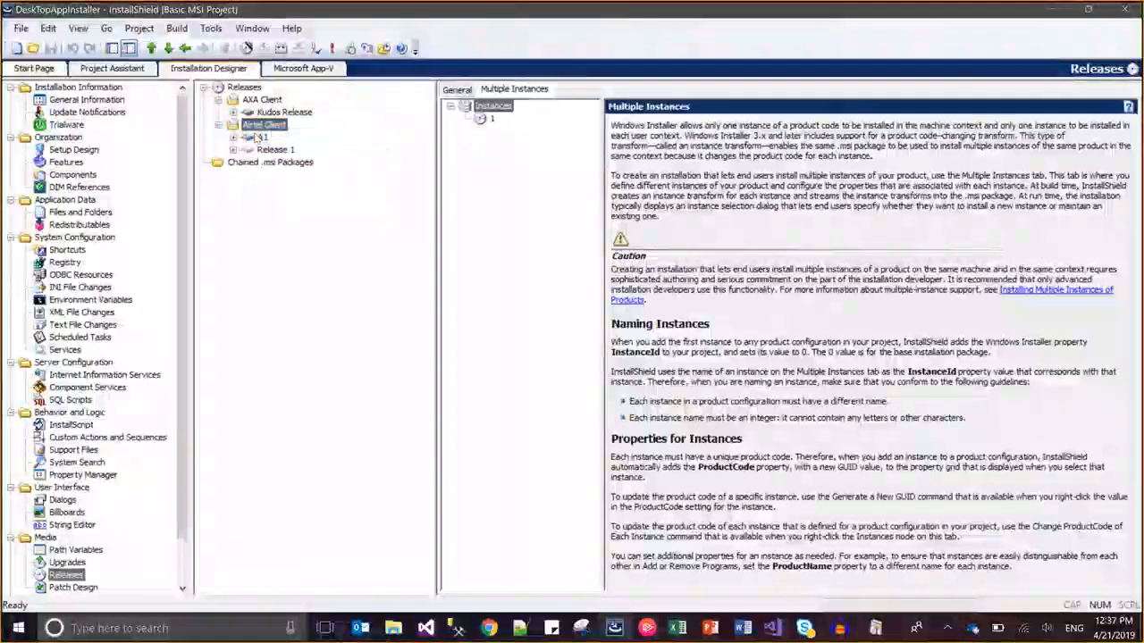
pyautogui.write('A')
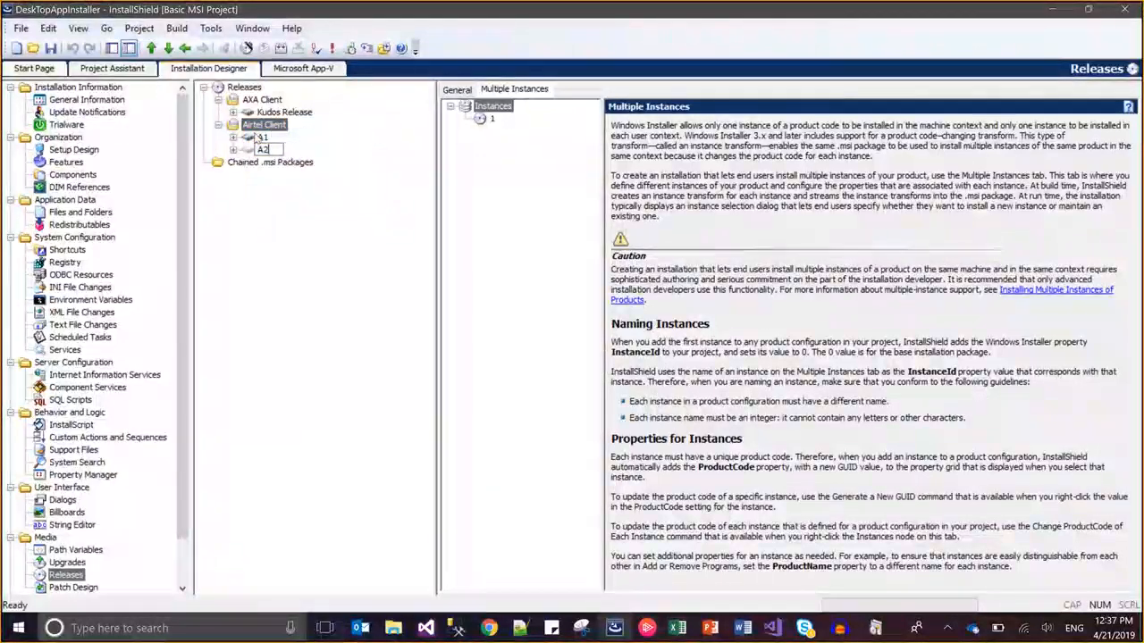
pyautogui.write('2')
# Step: Compare the Setup.exe settings of releases A1 and A2 and return to the Airtel Client's multiple instances
pyautogui.click(259, 137)
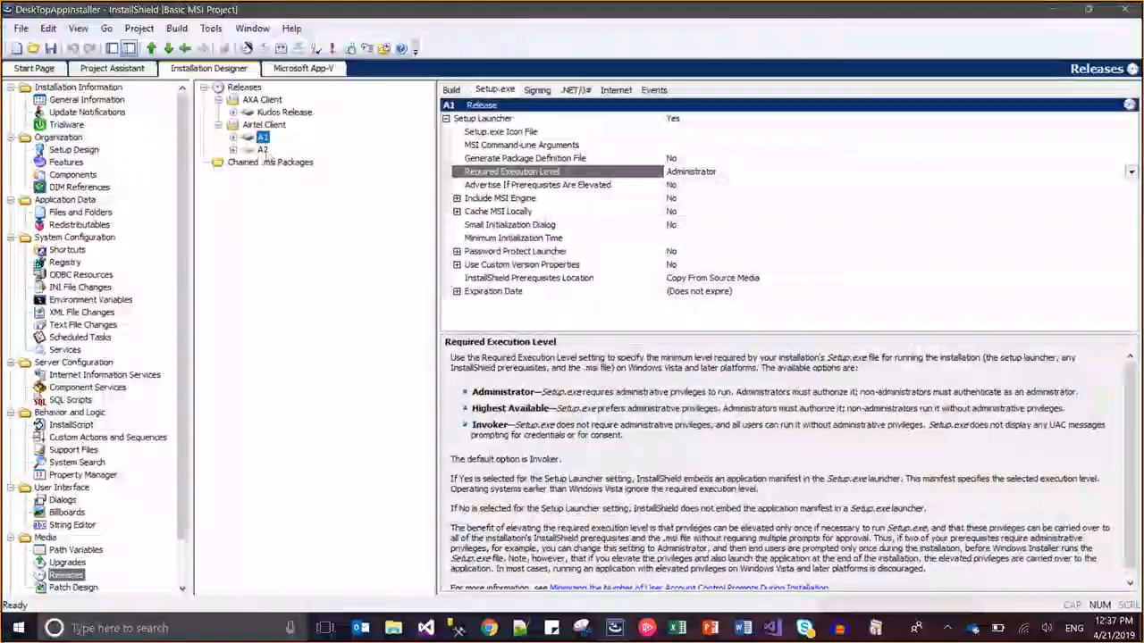
pyautogui.click(262, 149)
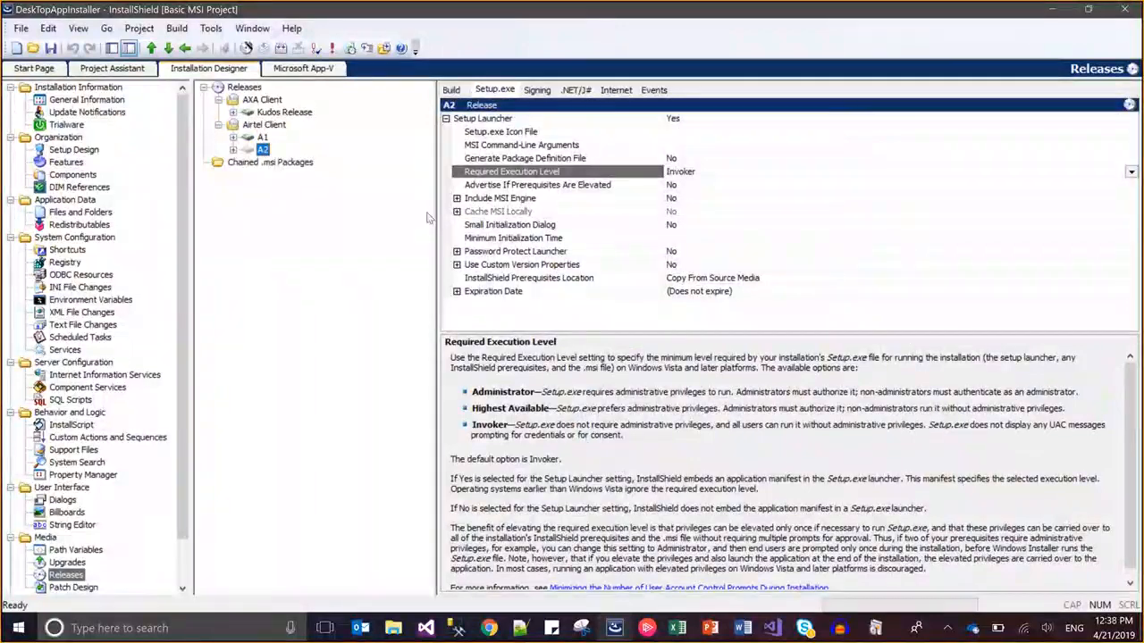
pyautogui.click(265, 125)
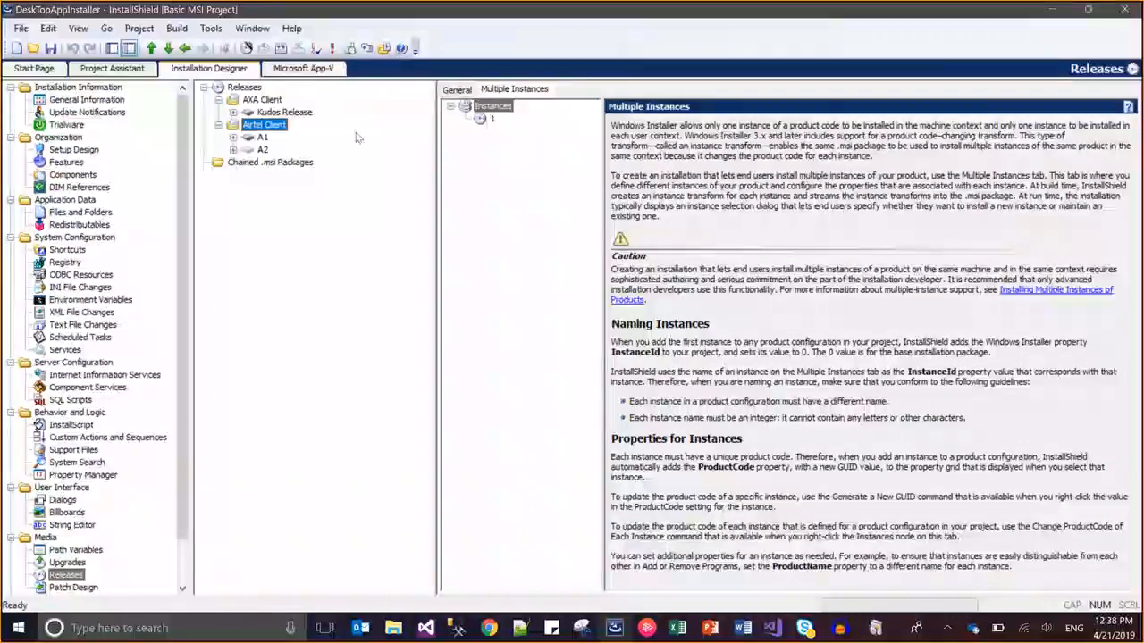
# Step: Compare the properties of Airtel Client's instance 1 with those of AXA Client's instance 2, and return to the Airtel Client configuration
pyautogui.click(491, 118)
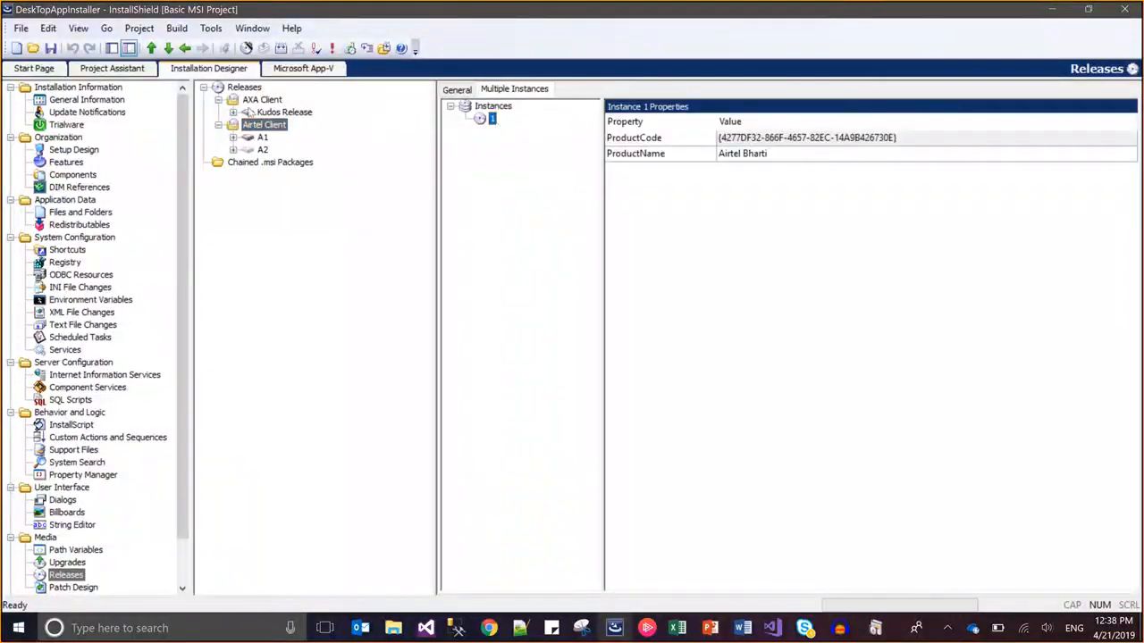
pyautogui.click(250, 100)
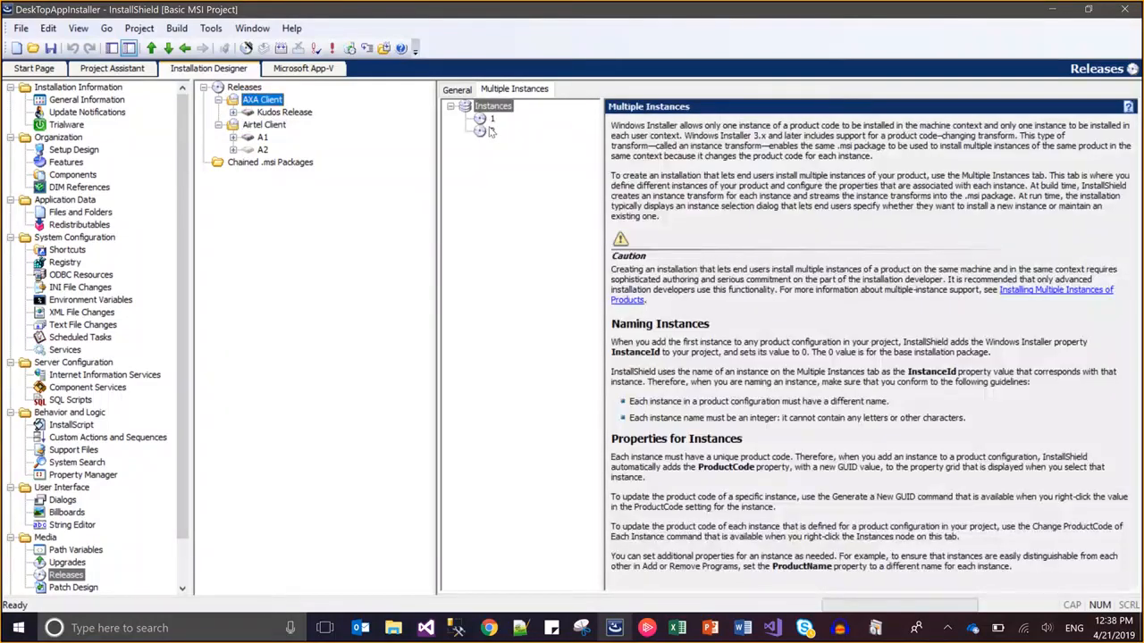
pyautogui.click(491, 131)
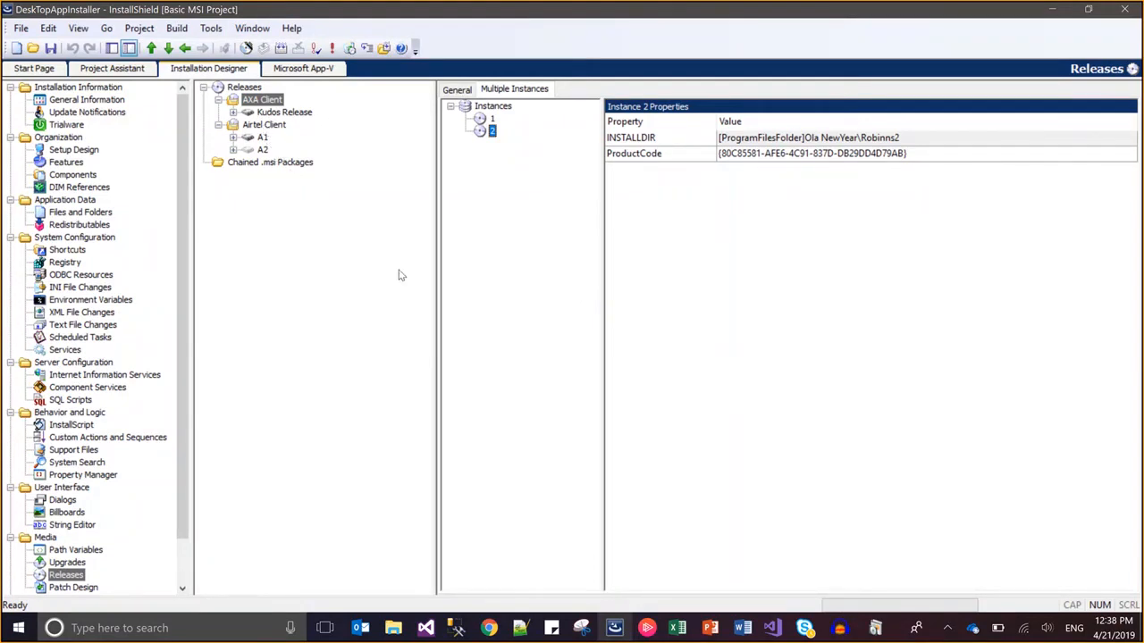
pyautogui.click(266, 125)
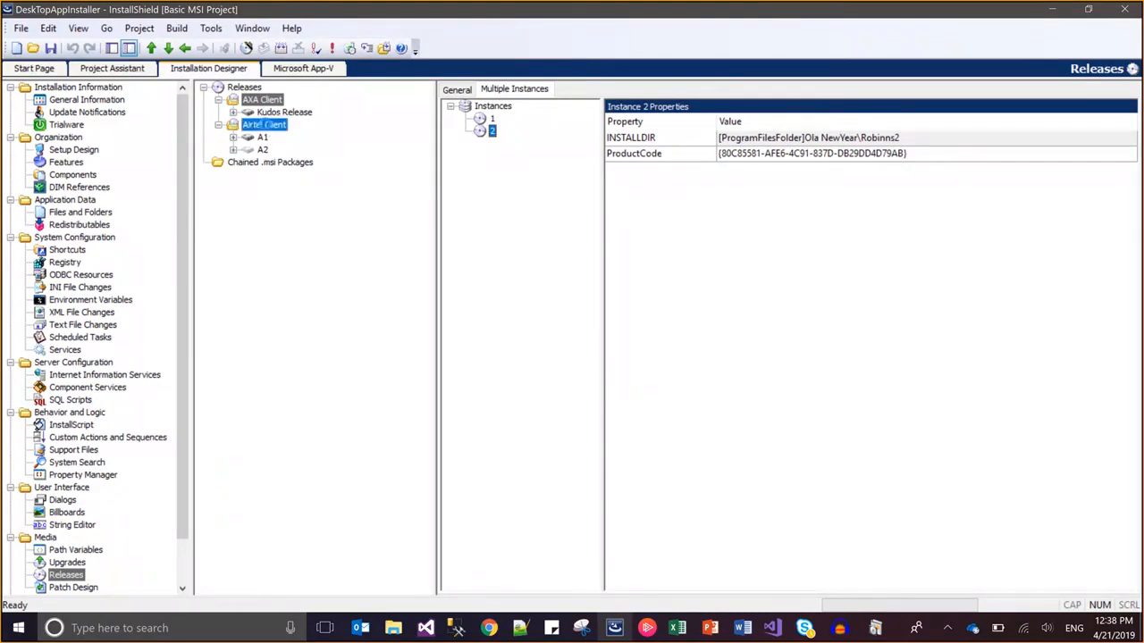
pyautogui.press('Delete')
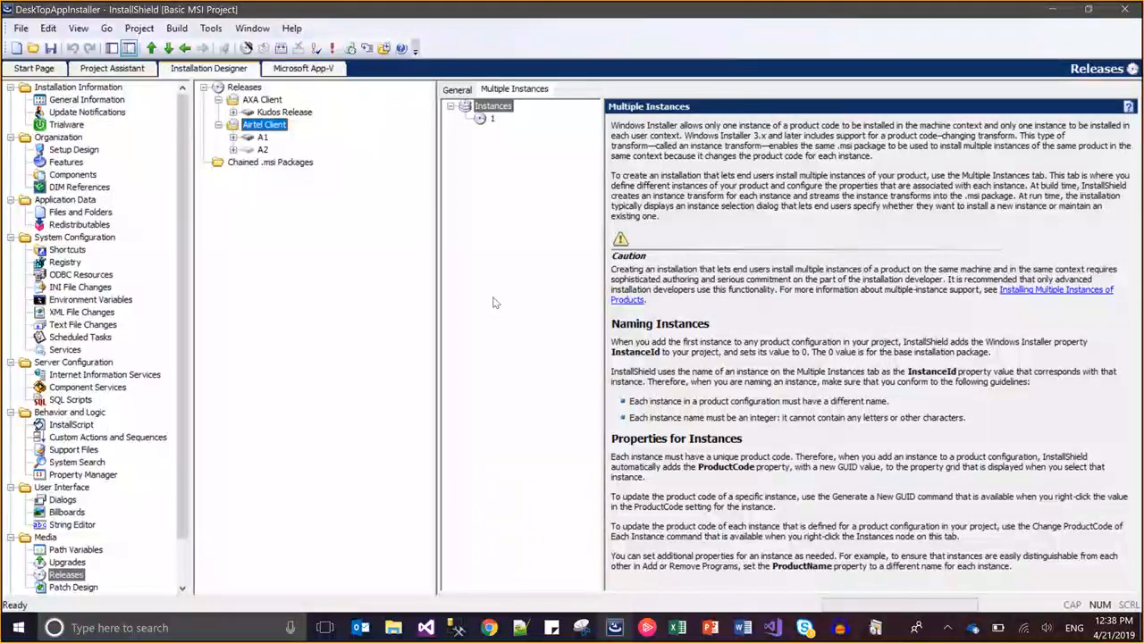
# Step: Review the Releases overview and examine the Setup.exe settings of release A1 under Airtel Client
pyautogui.press('Up')
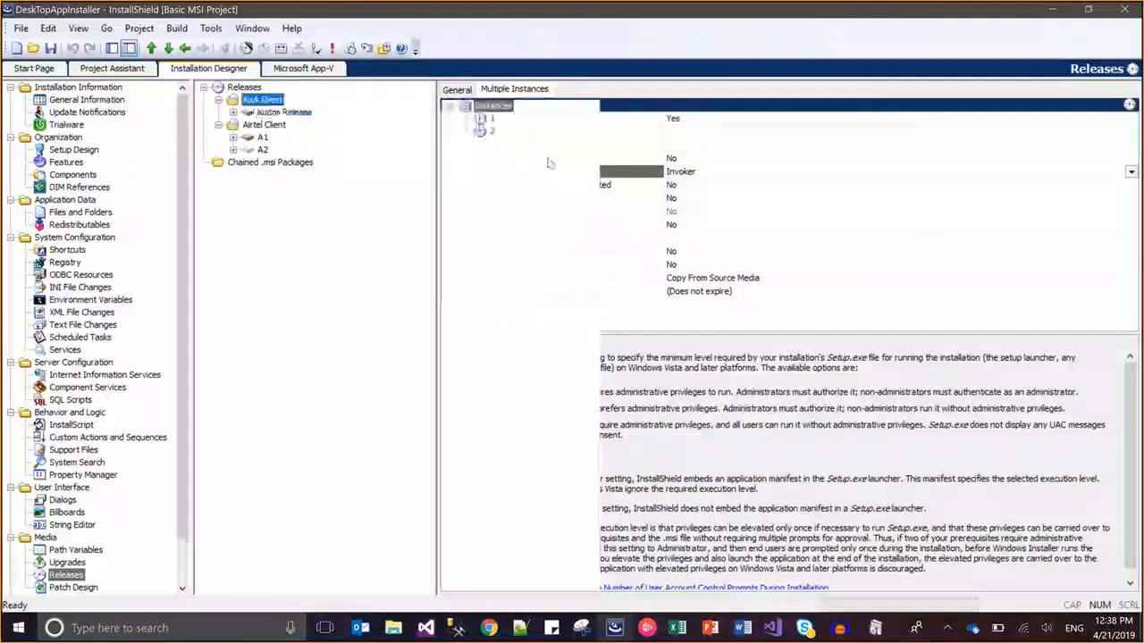
pyautogui.press('Up')
pyautogui.press('Up')
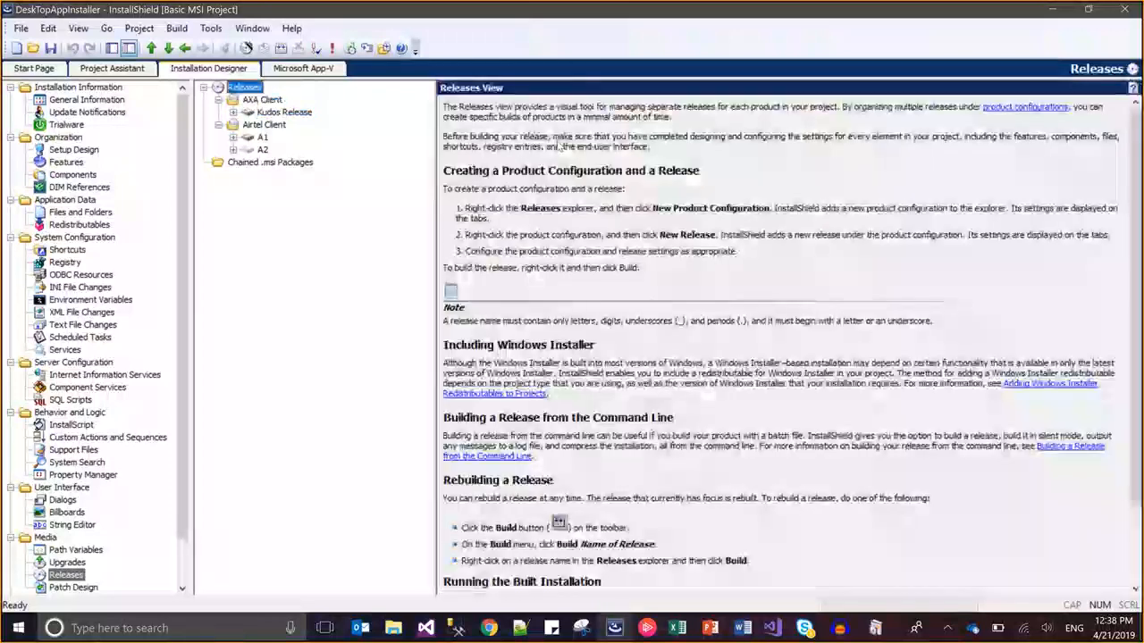
pyautogui.click(265, 137)
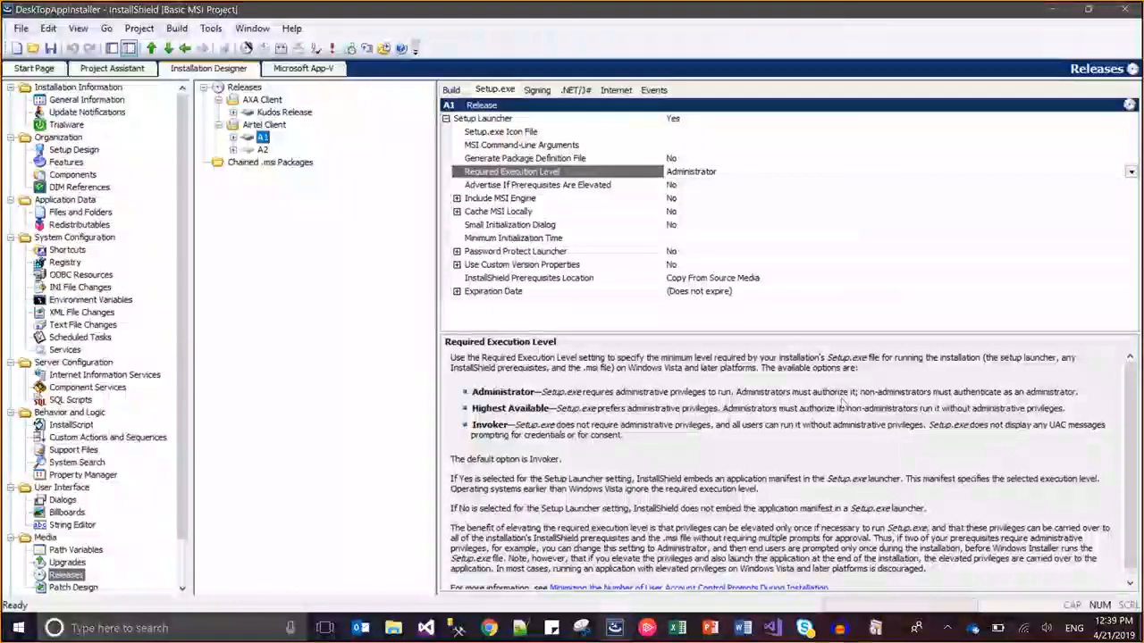
pyautogui.moveTo(856, 7)
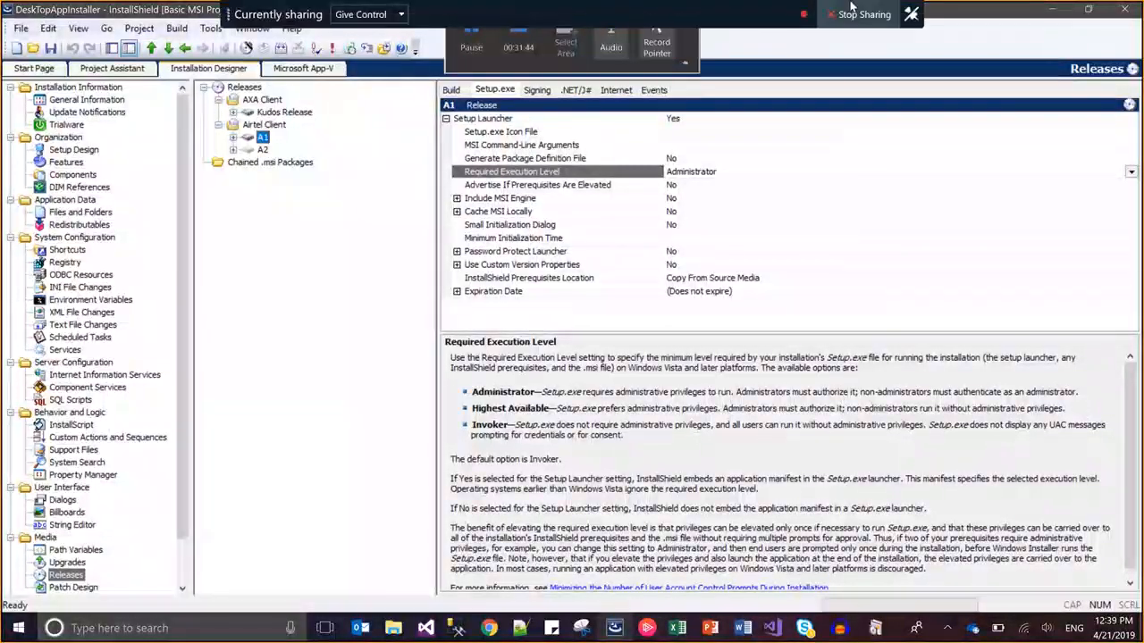